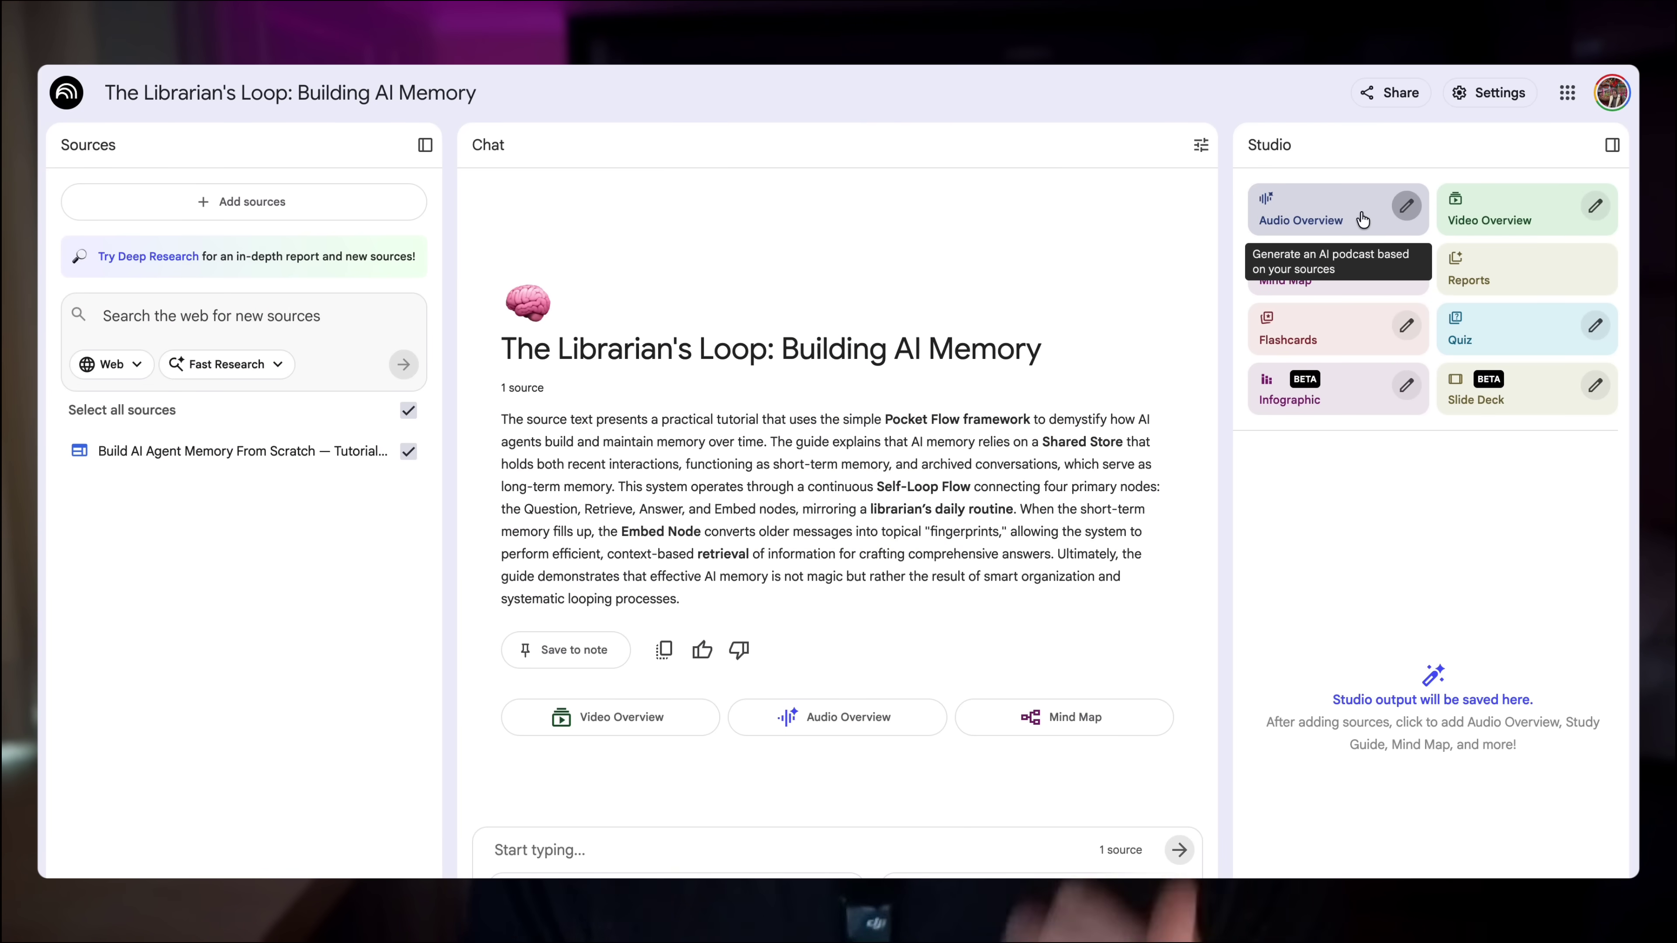
# Preview the NotebookLM Audio Overview customization options, then go to the NotebookLM homepage.
pyautogui.click(1407, 207)
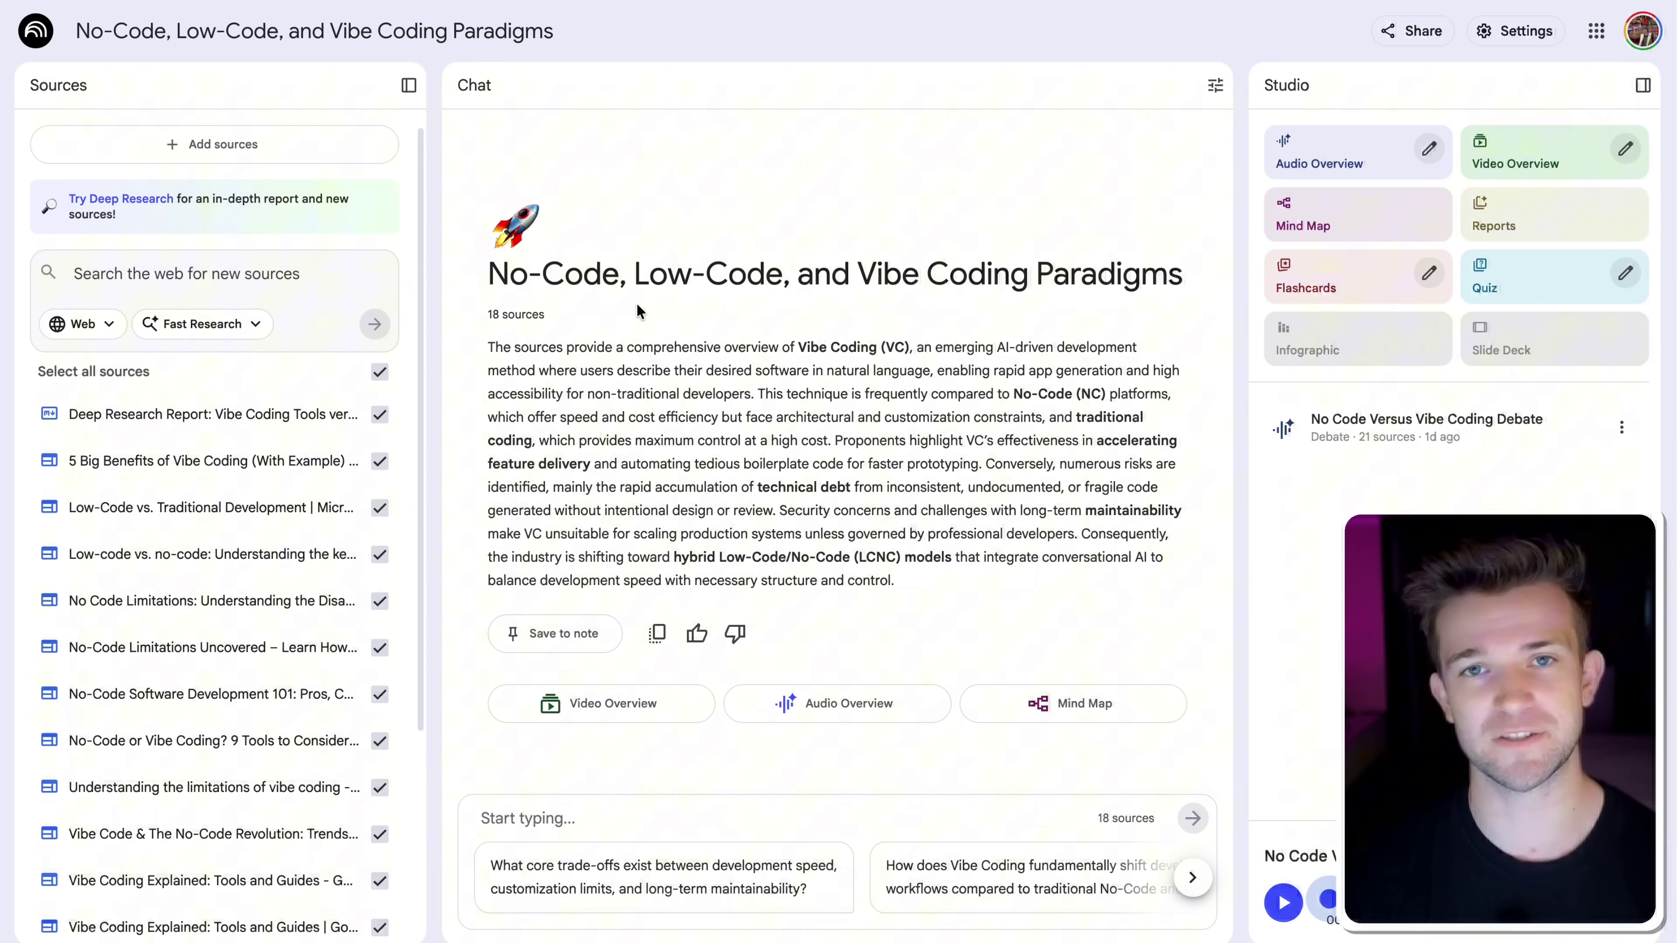
# Switch the Sources web research mode from Fast Research to Deep Research.
pyautogui.click(197, 330)
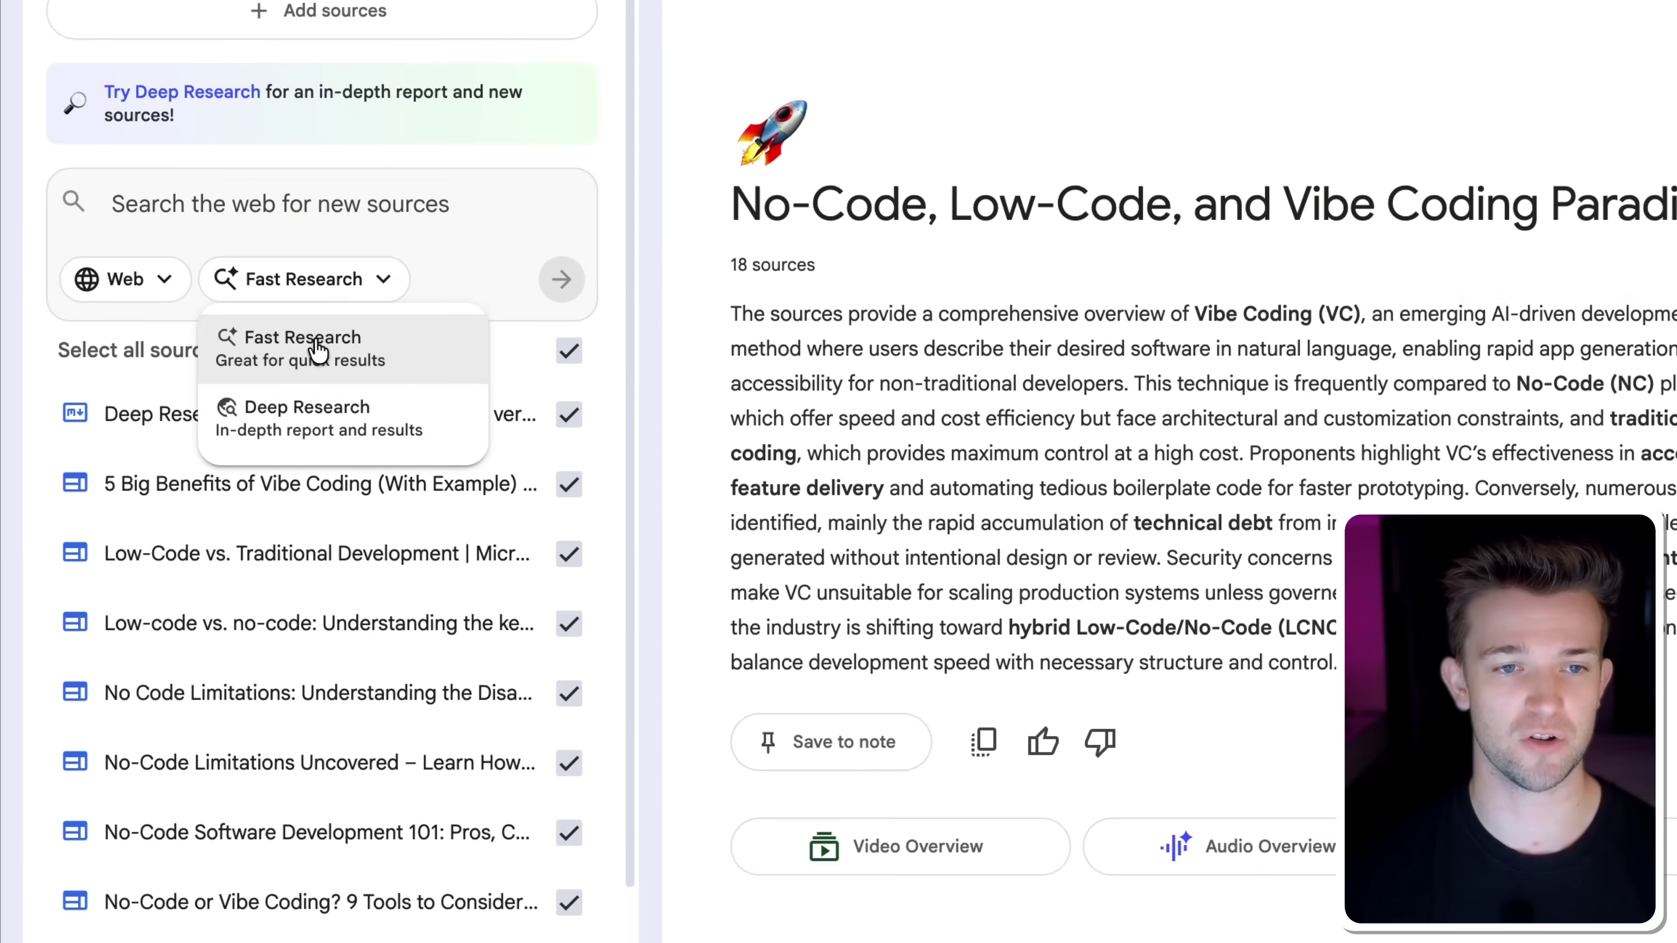
pyautogui.click(215, 409)
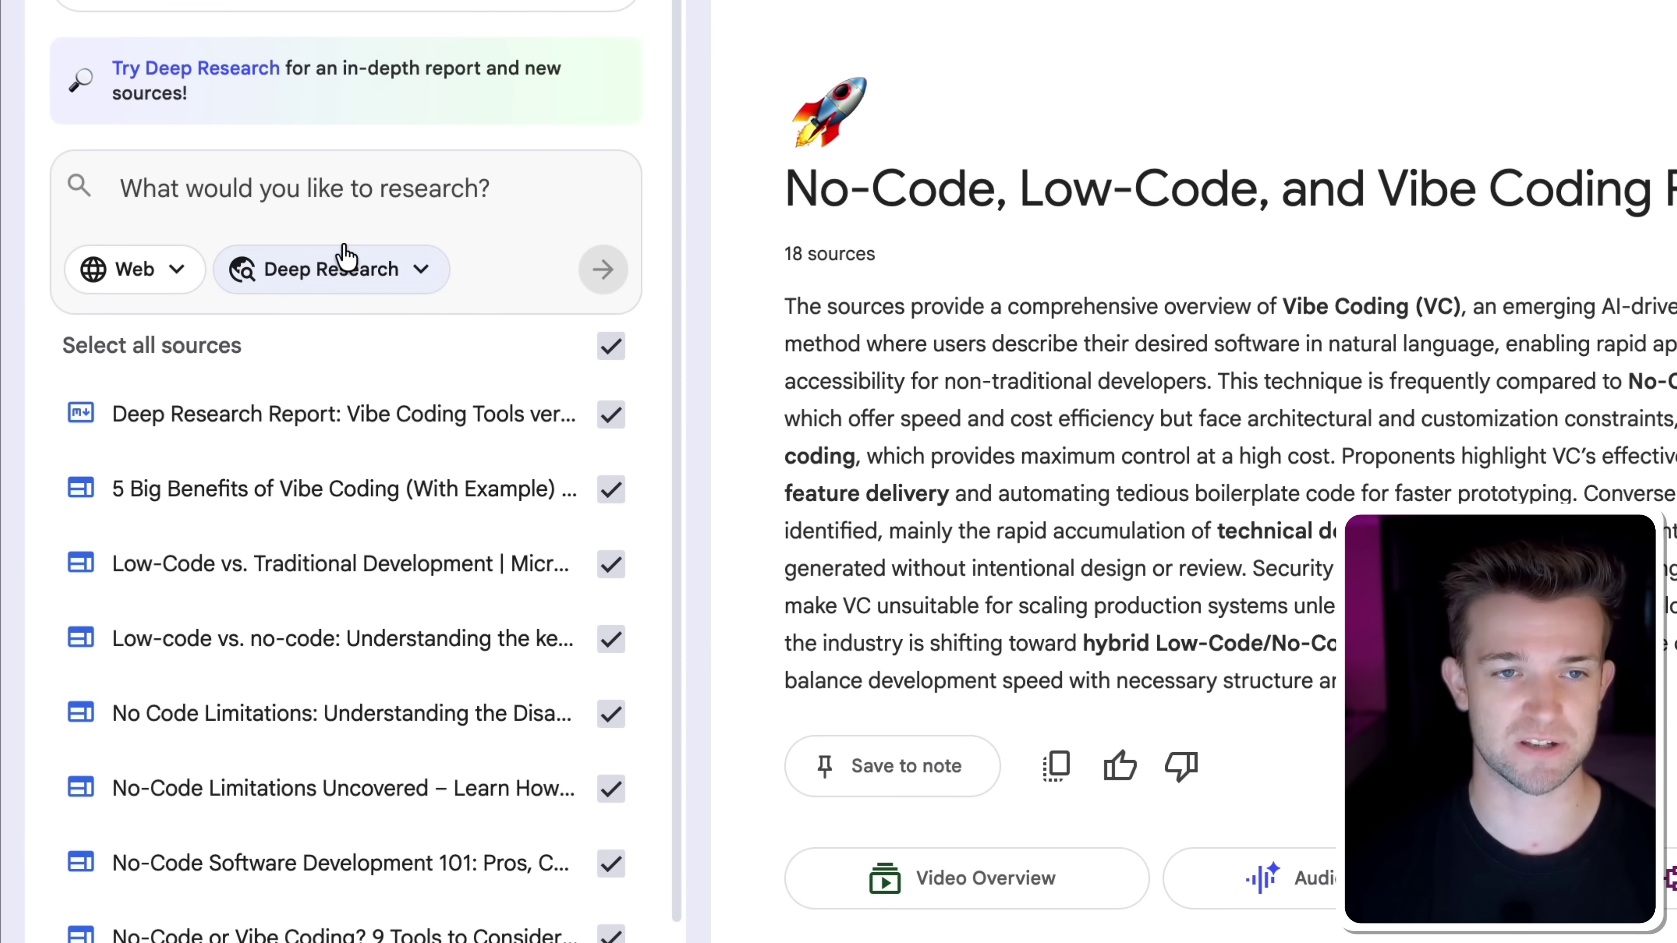
pyautogui.click(336, 182)
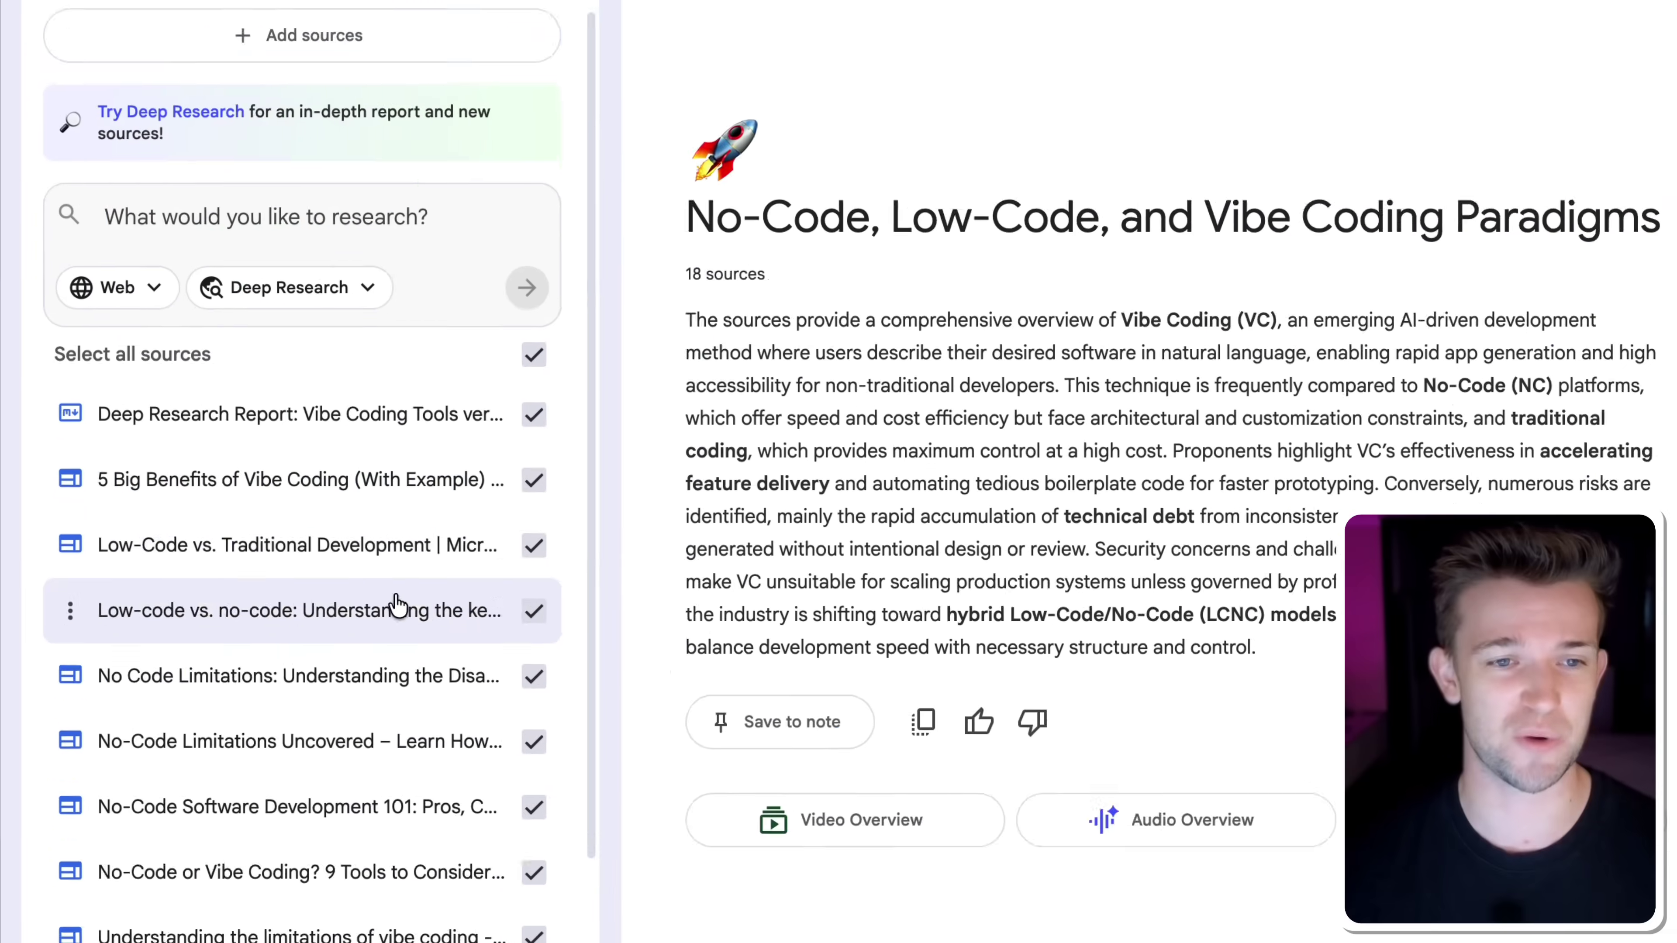
# Read through the notebook summary, highlighting its opening words and the phrase 'No-Code (NC)'.
pyautogui.scroll(-5, 274, 429)
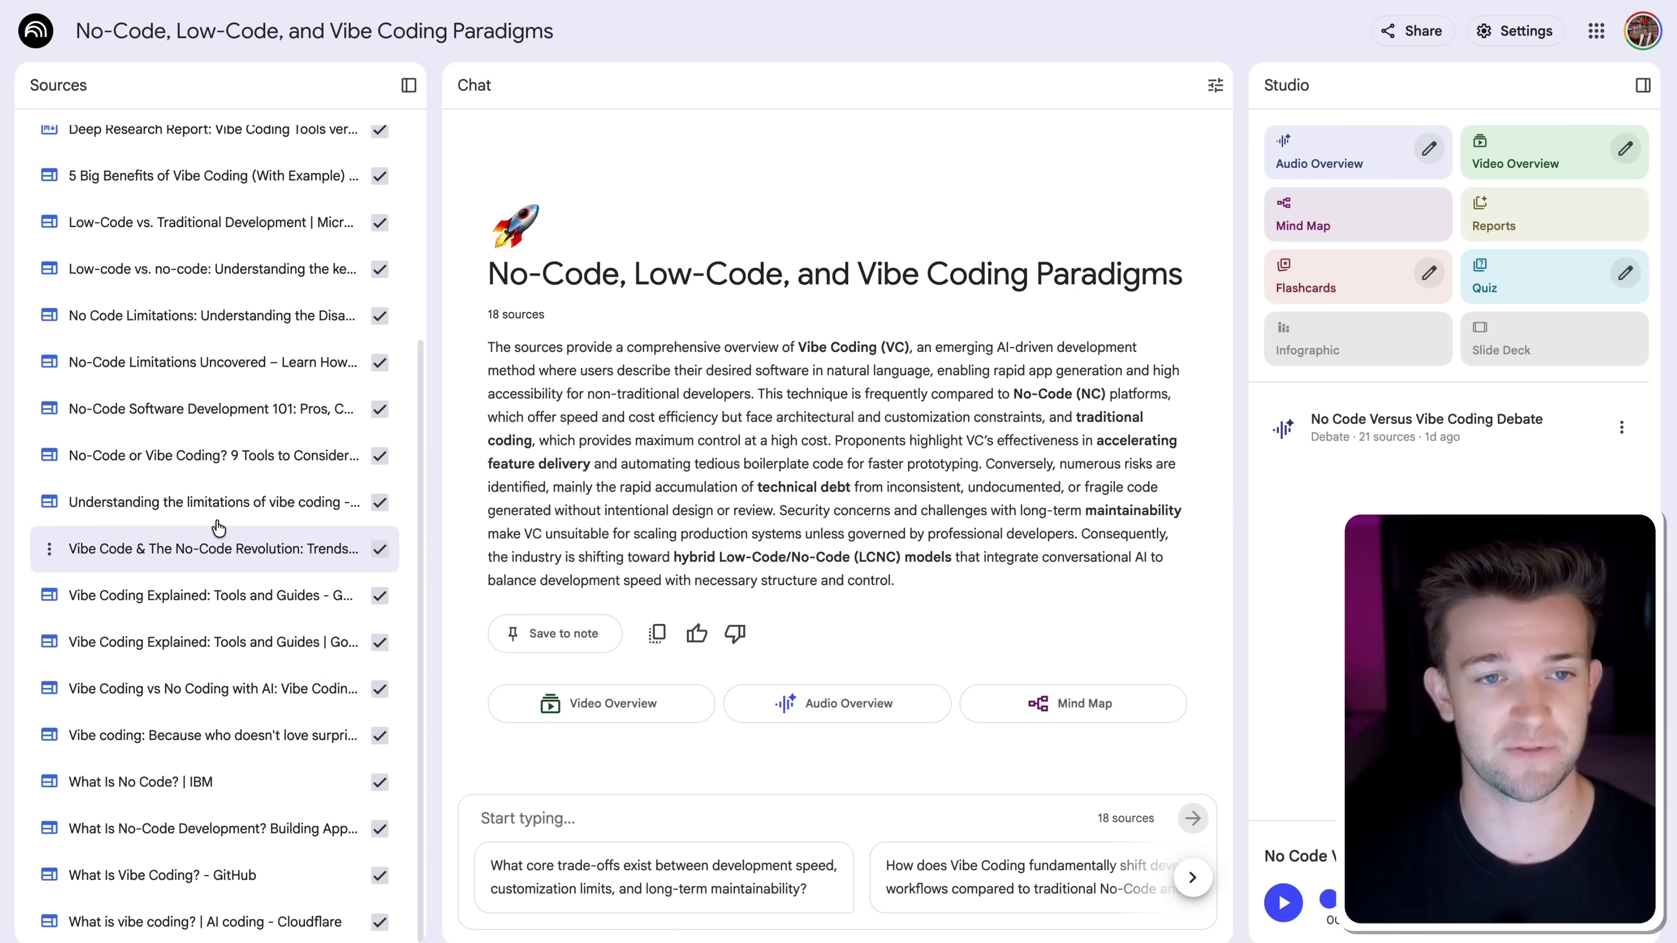
pyautogui.scroll(4, 240, 479)
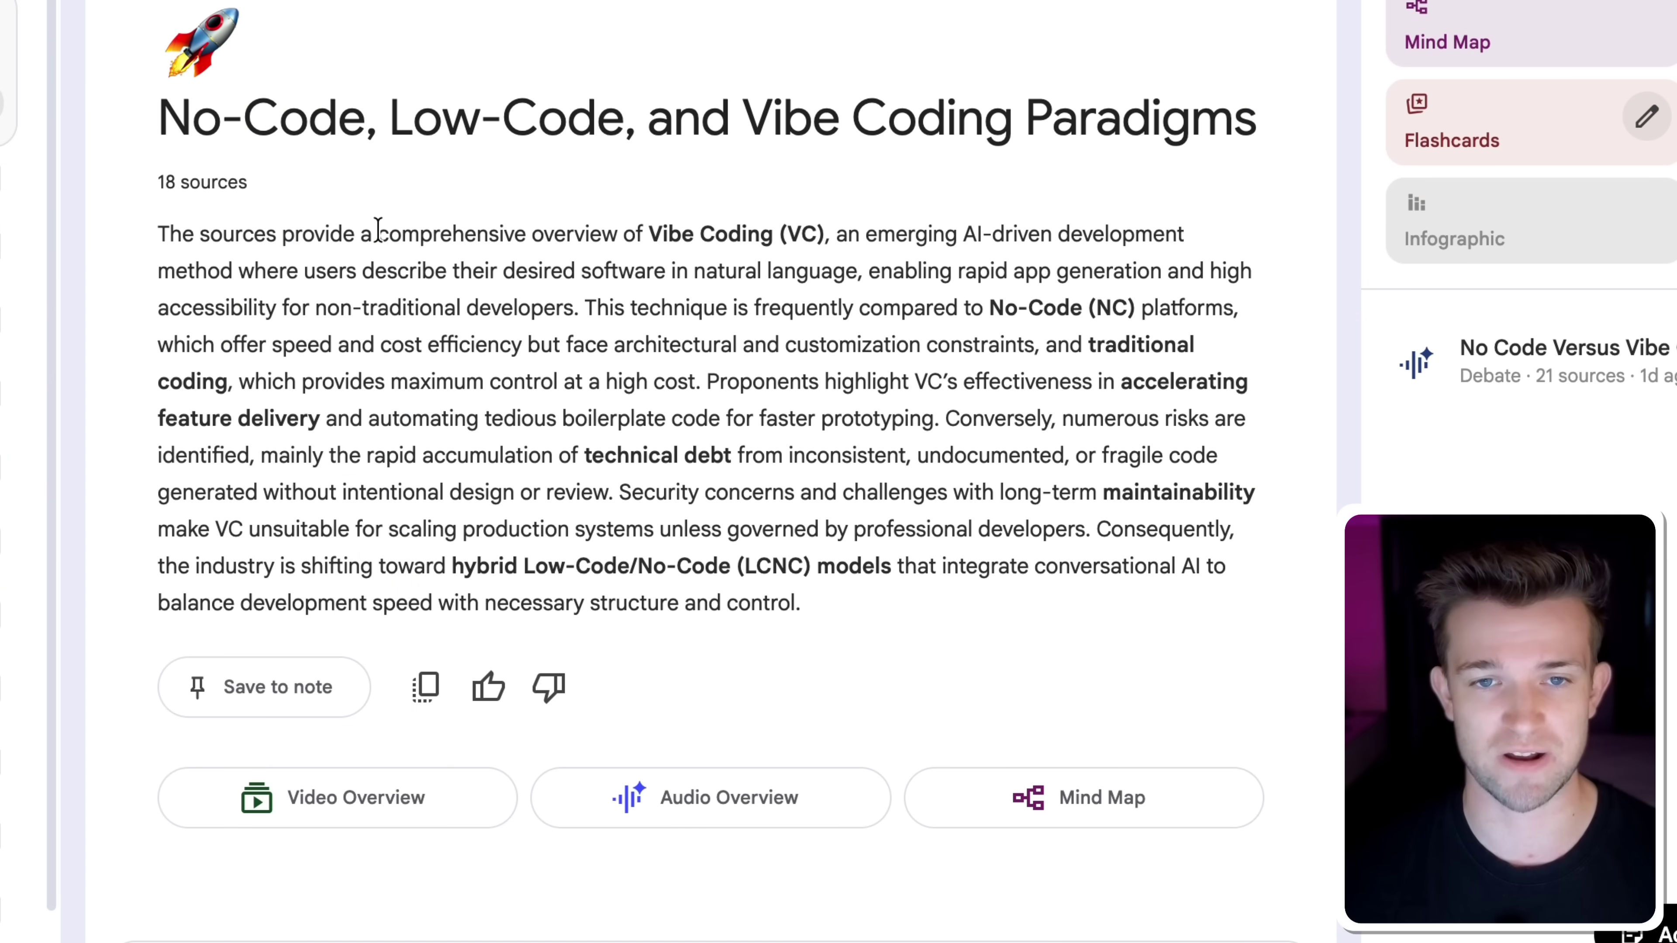
pyautogui.moveTo(378, 230); pyautogui.dragTo(799, 218)
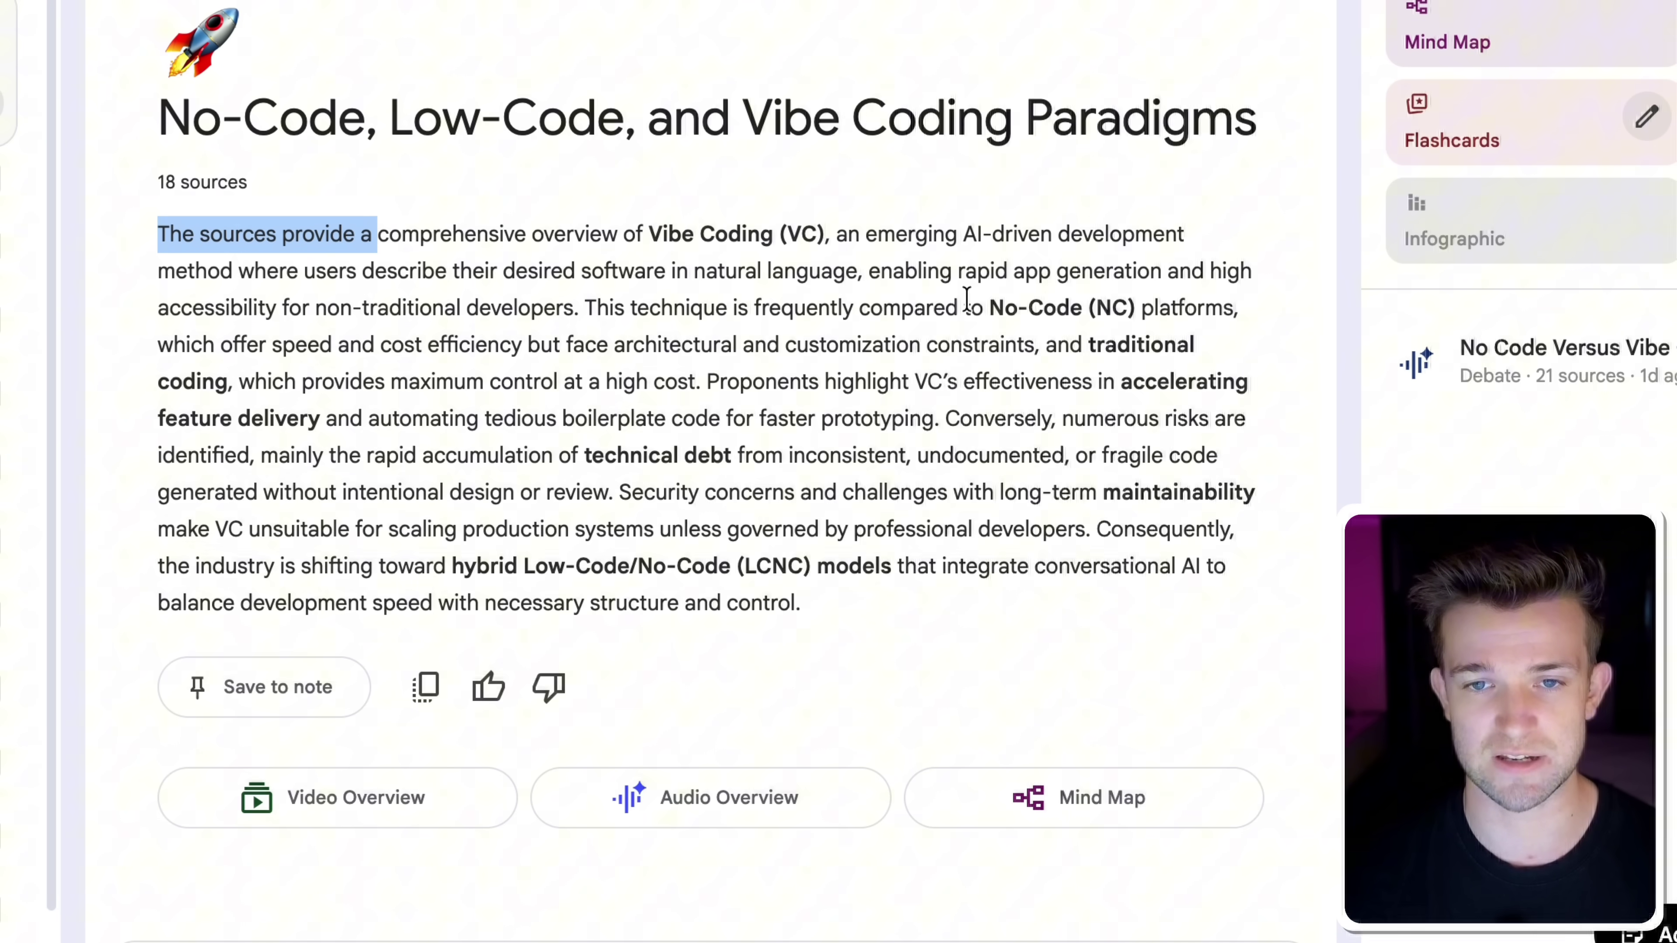
pyautogui.moveTo(985, 305); pyautogui.dragTo(1132, 294)
pyautogui.click(1055, 169)
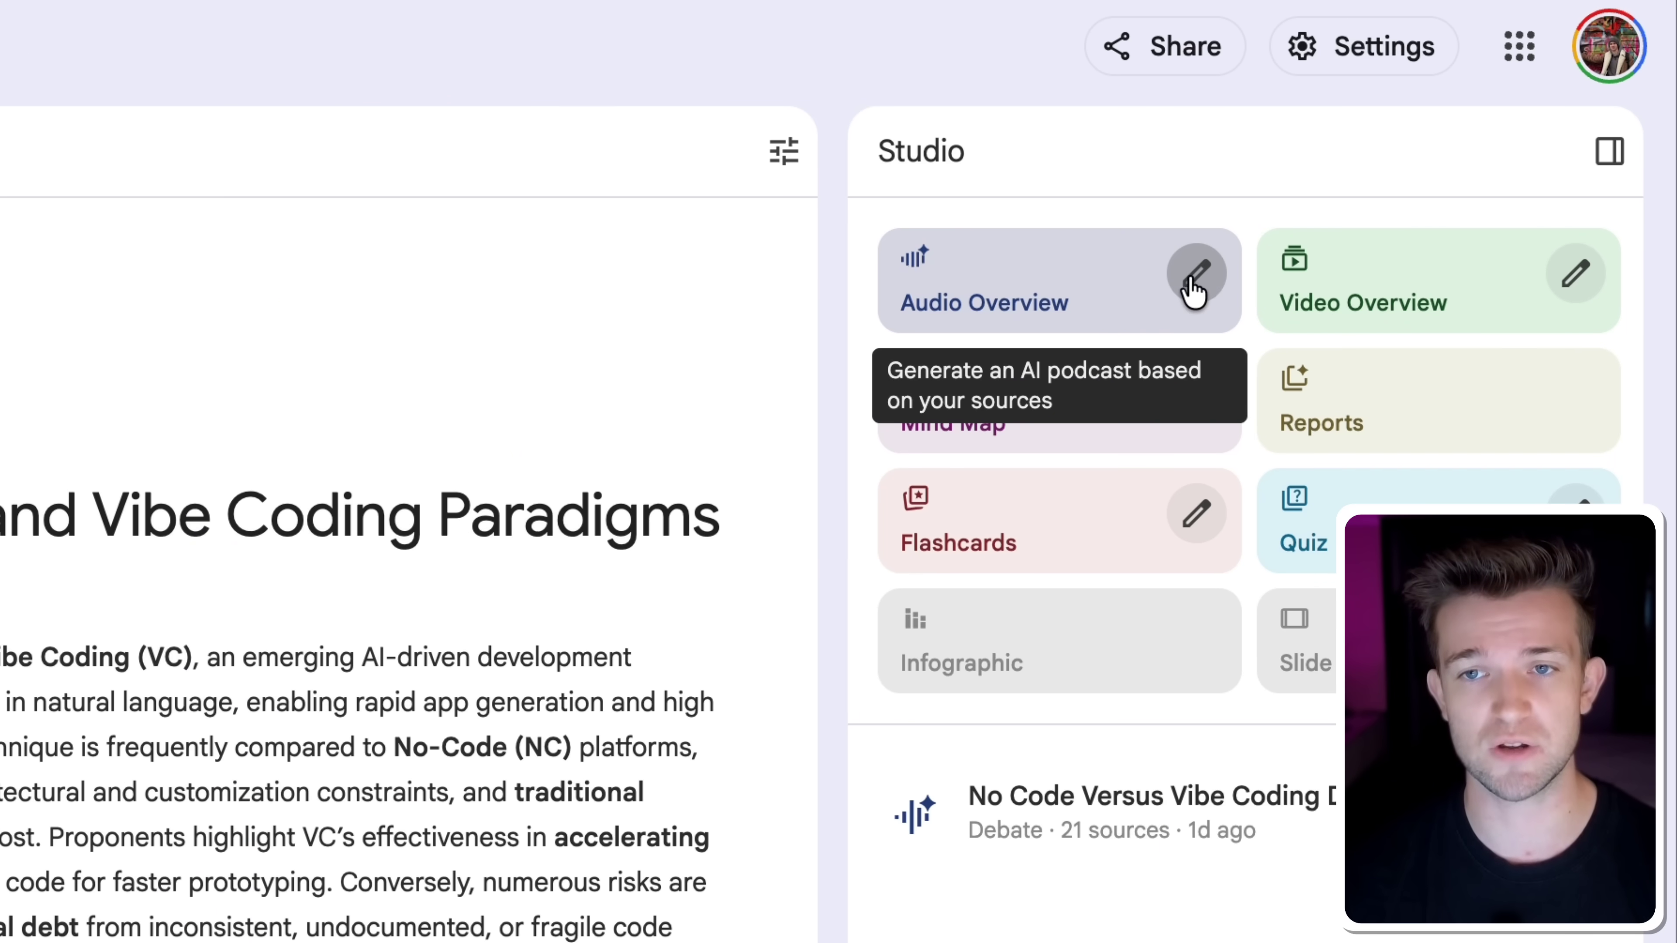
# Generate a Short Debate audio overview using the pasted vibe coding versus no-code focus prompt.
pyautogui.click(1197, 274)
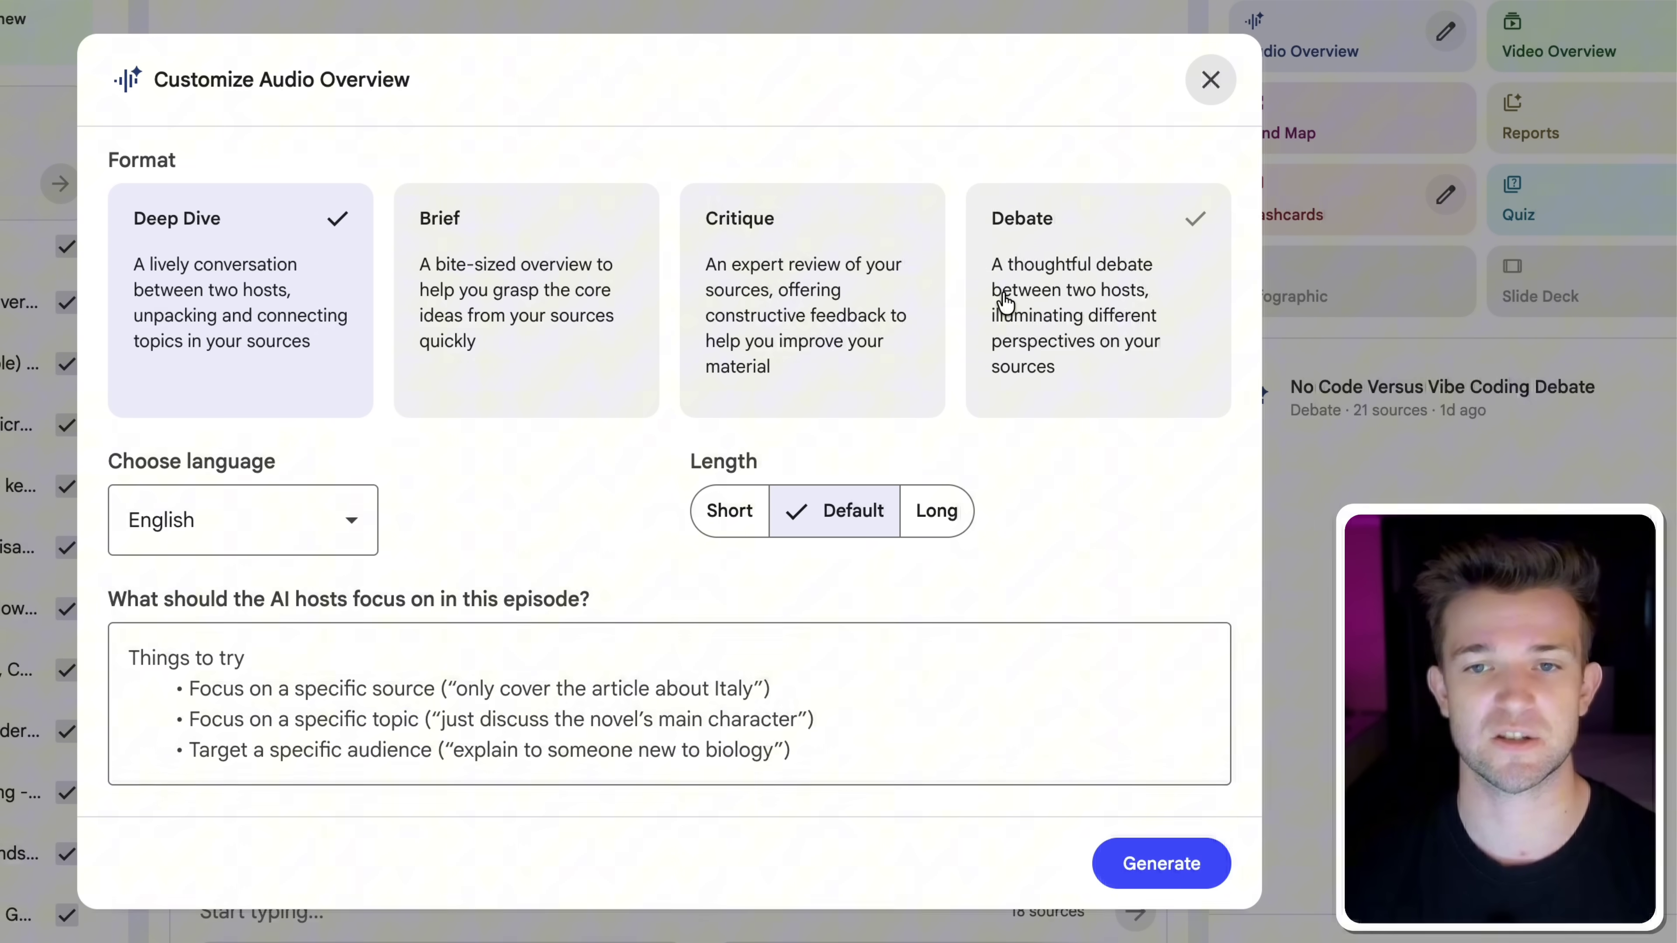
pyautogui.click(1102, 365)
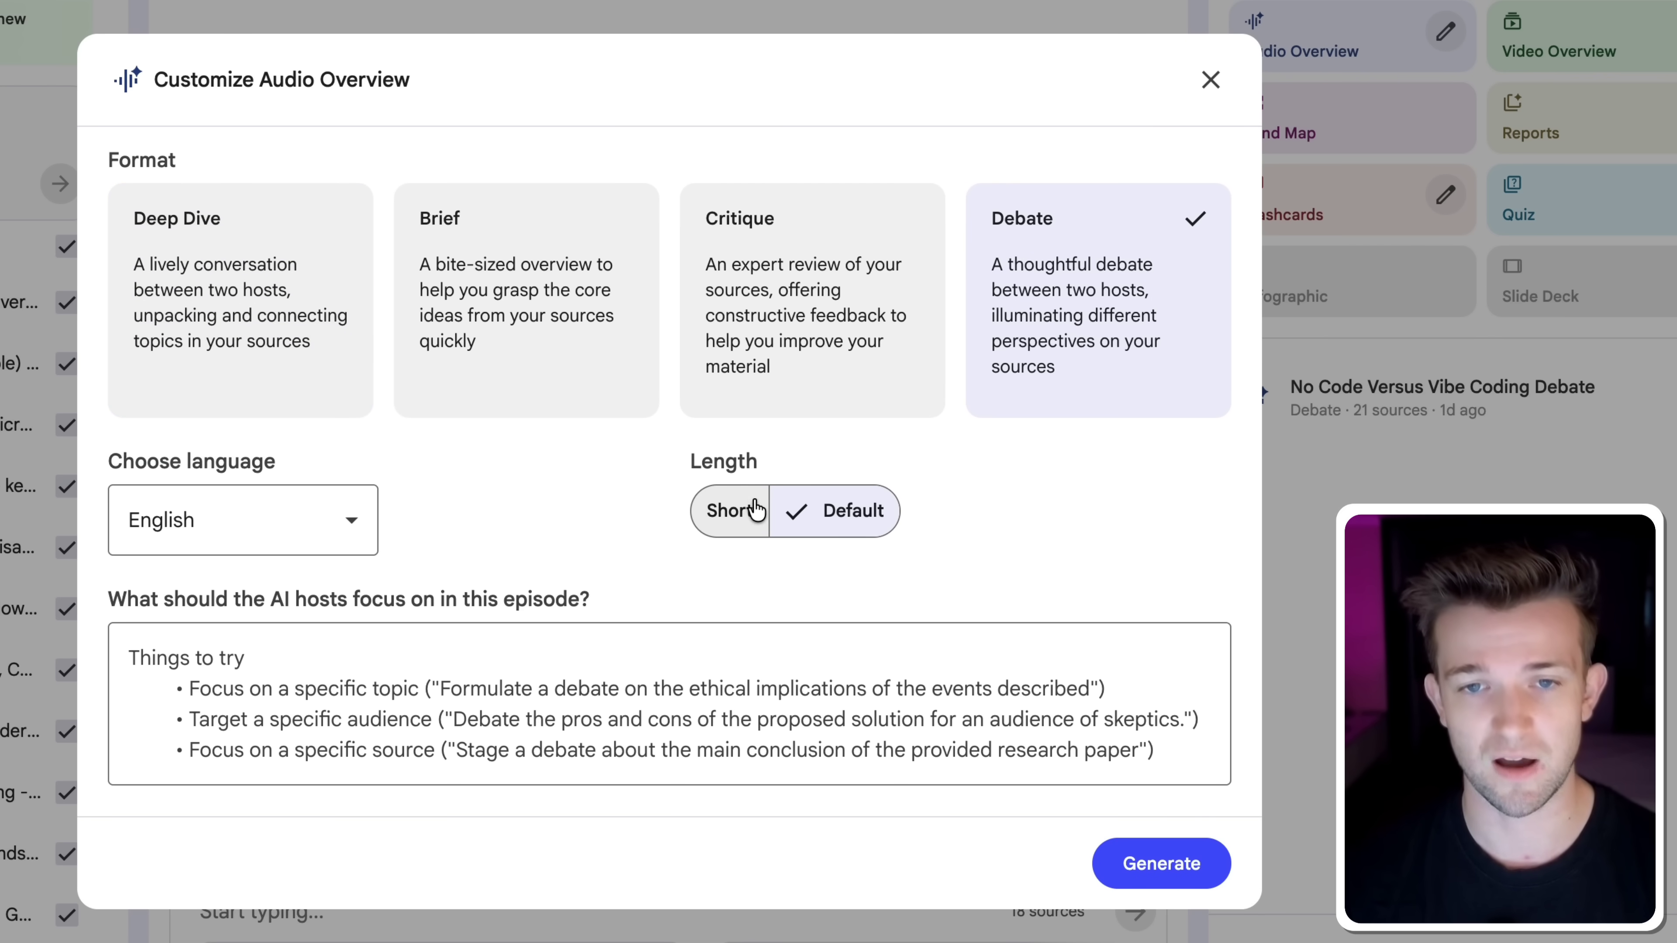
pyautogui.click(748, 523)
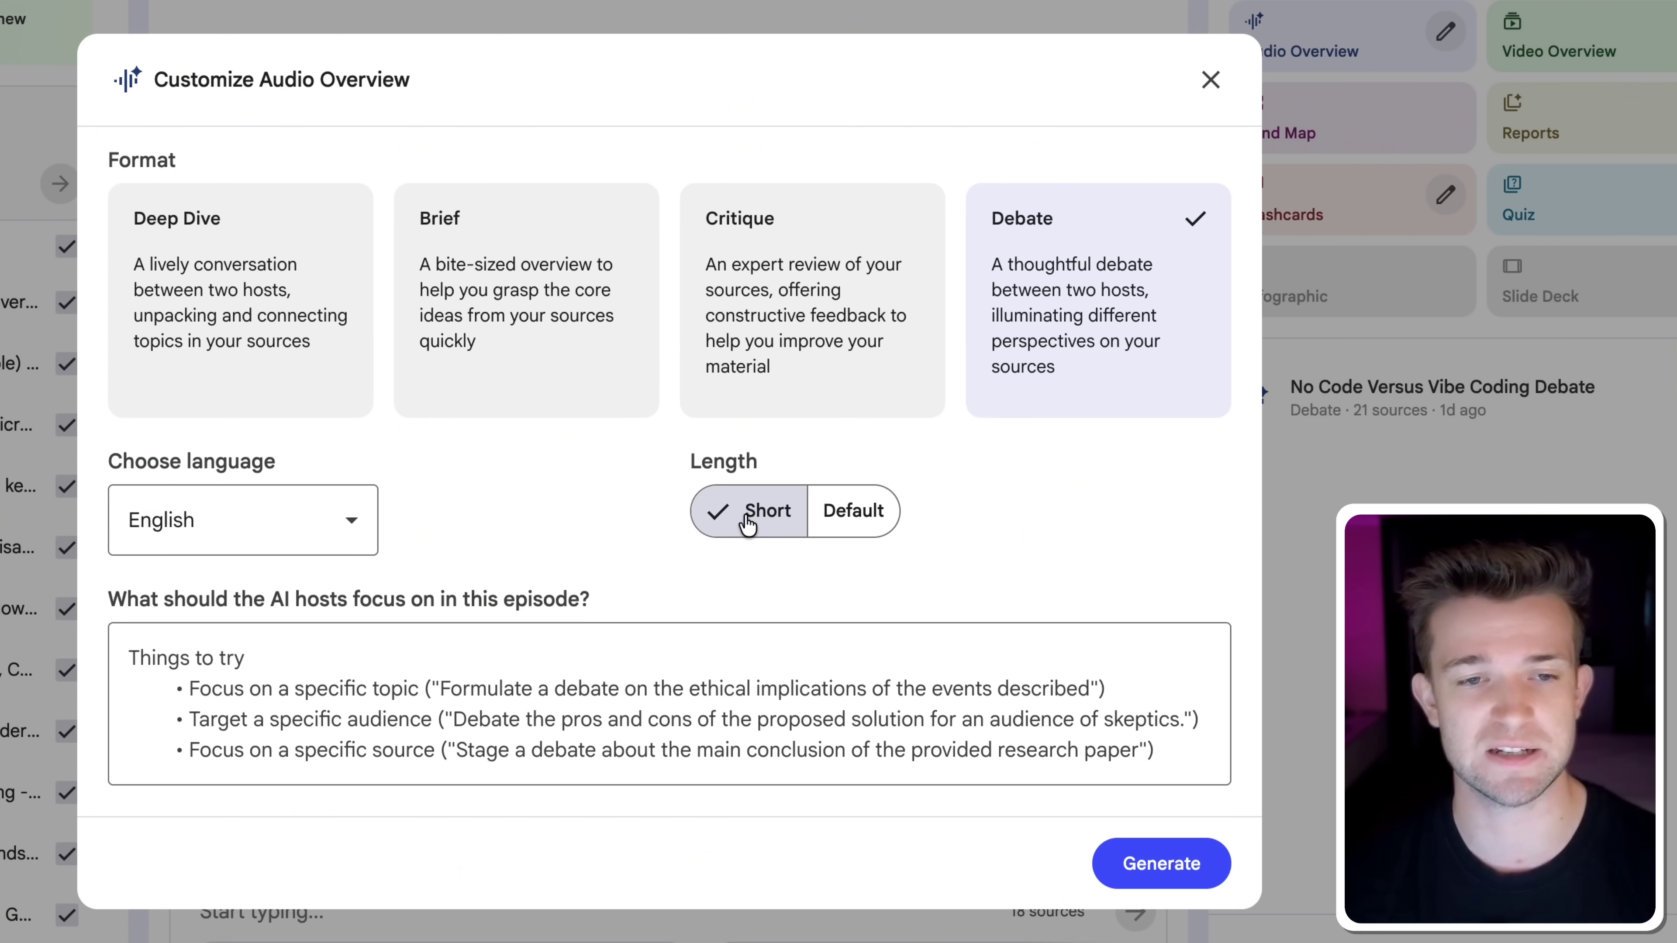
pyautogui.click(446, 596)
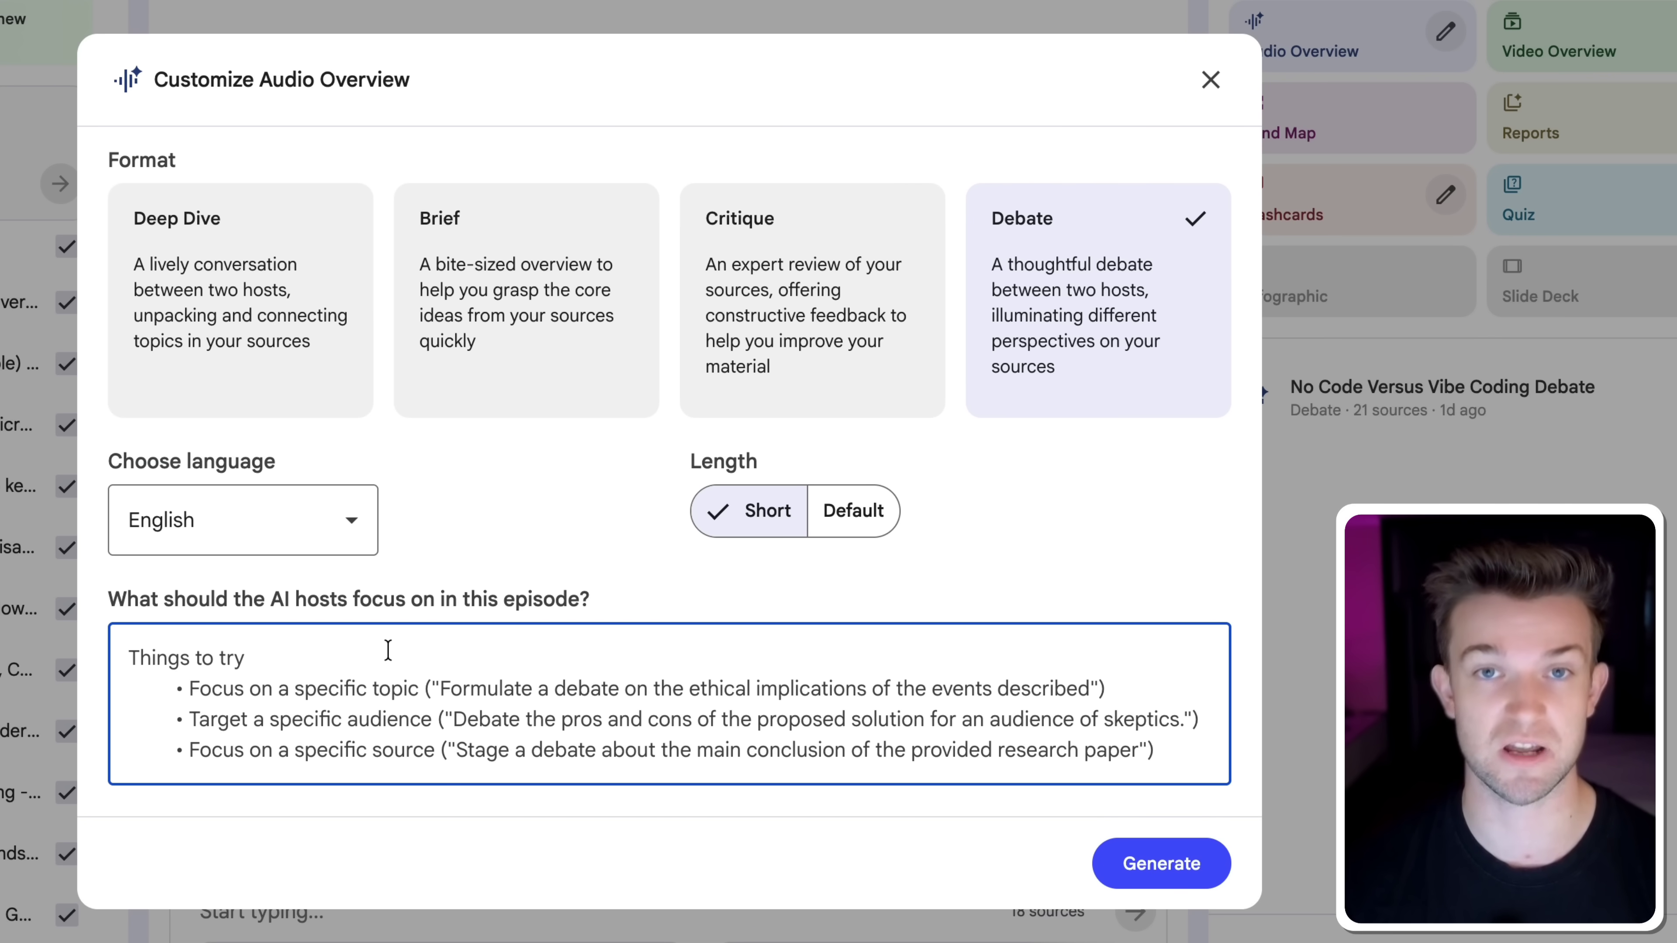
pyautogui.write('Focus upon whether vibe coding or no coding is the best approach for someone with very little development experience to build a web app.')
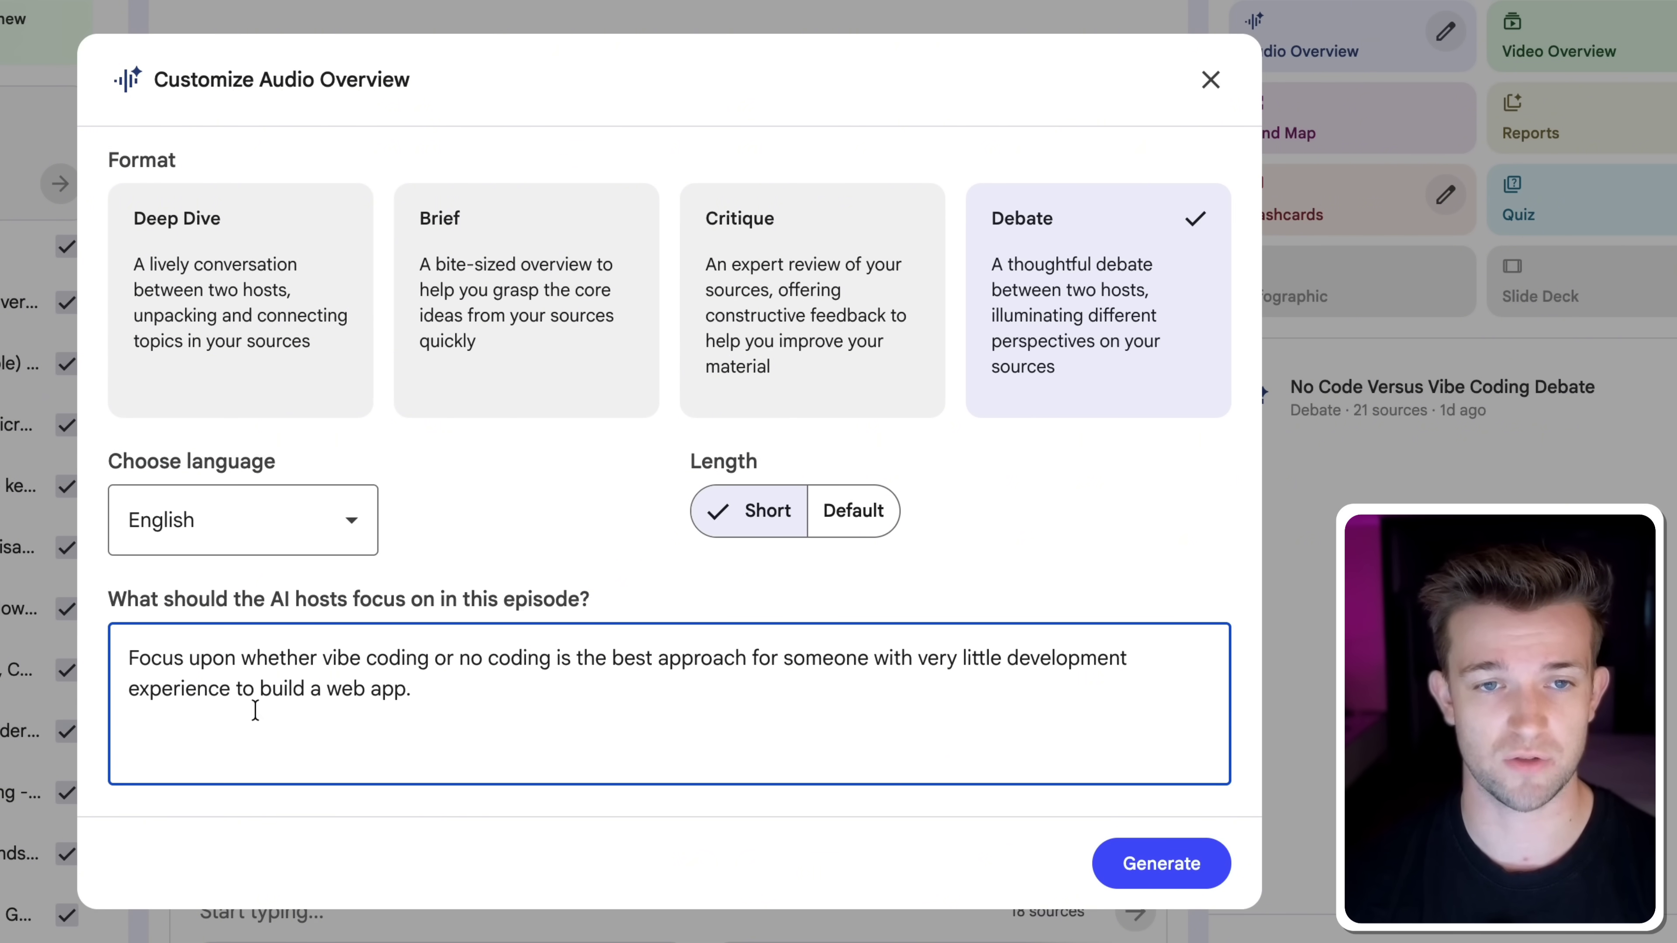
pyautogui.click(1188, 868)
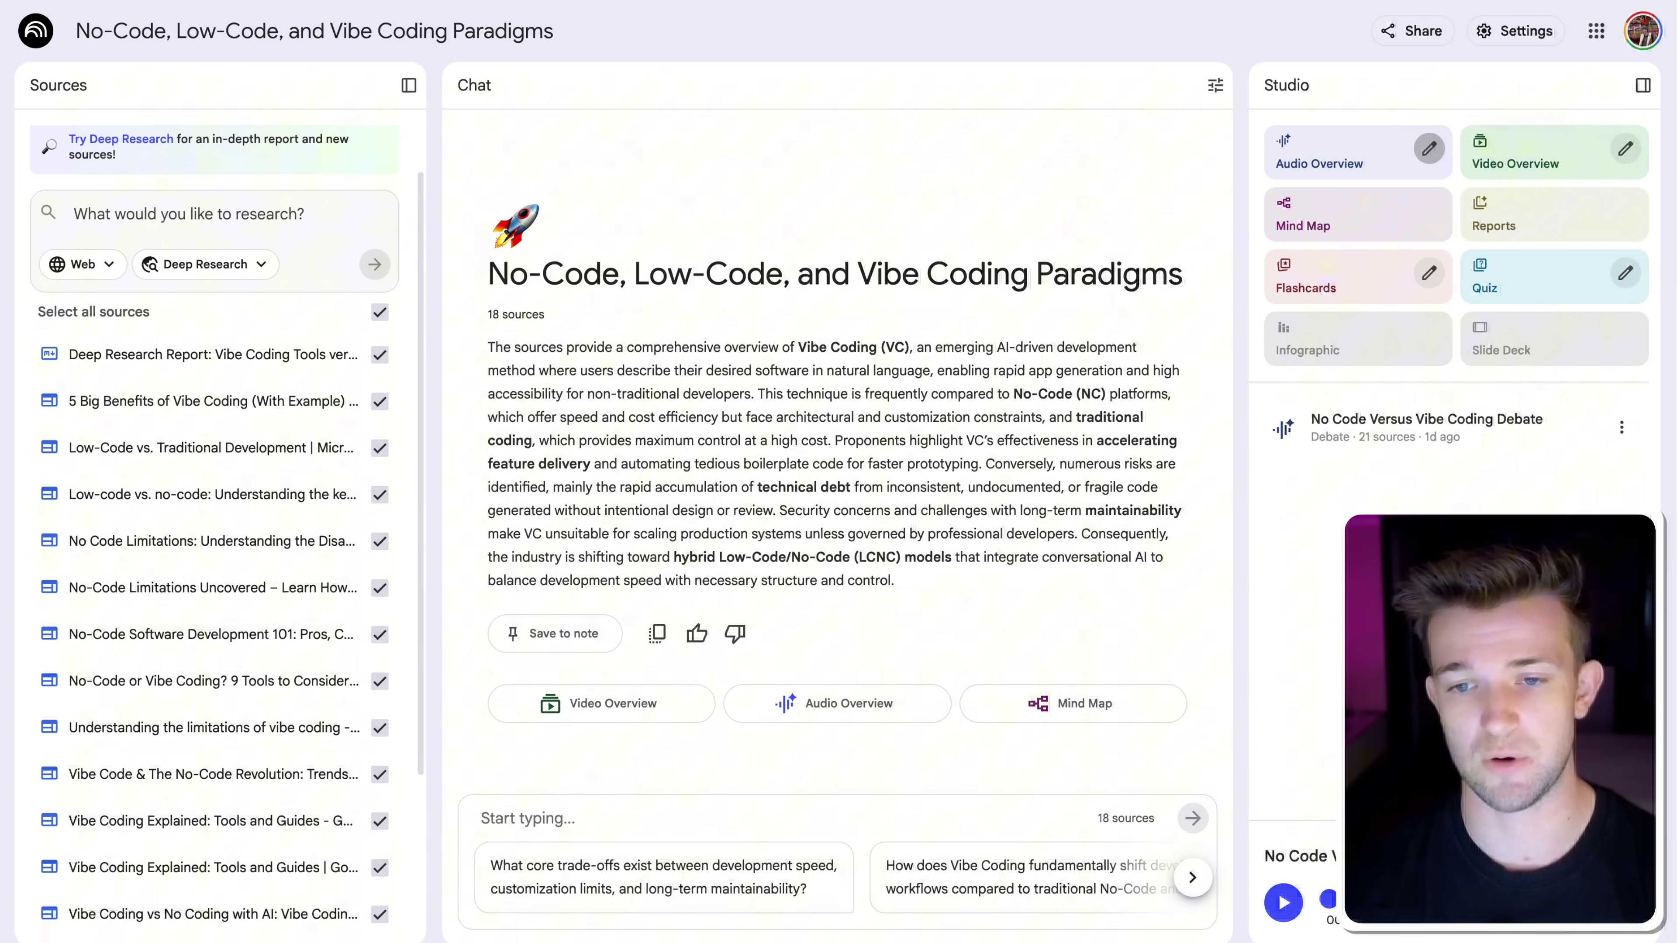
# Play the No Code Versus Vibe Coding Debate audio, pause and resume it, then open its options menu.
pyautogui.click(1293, 913)
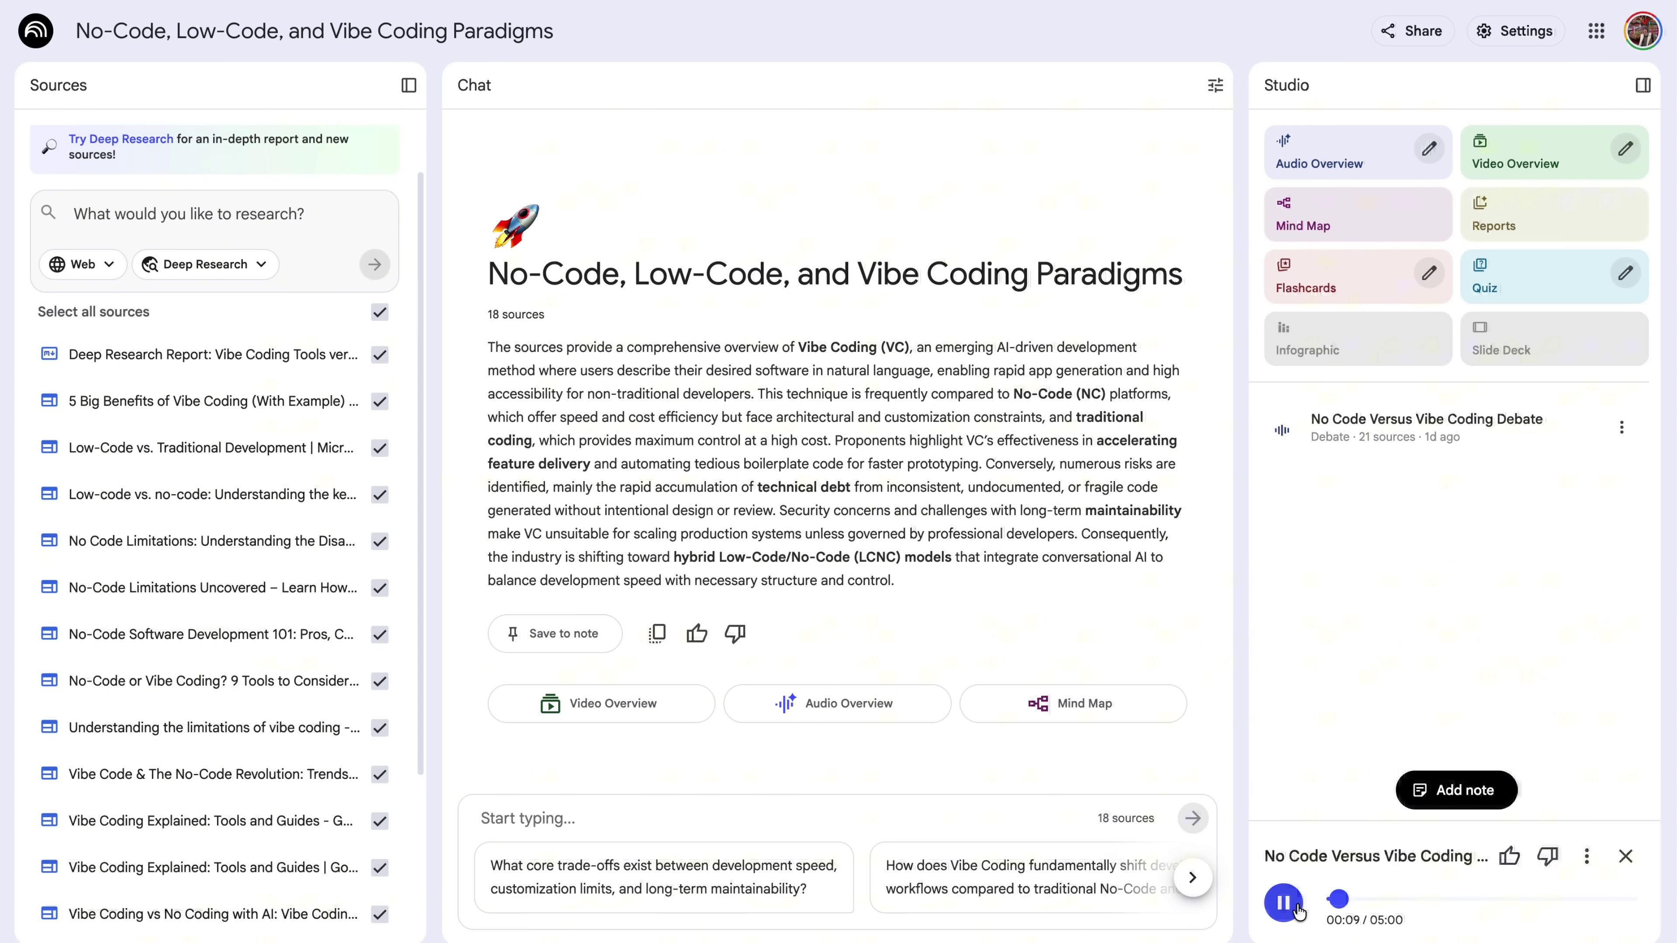
pyautogui.click(1284, 903)
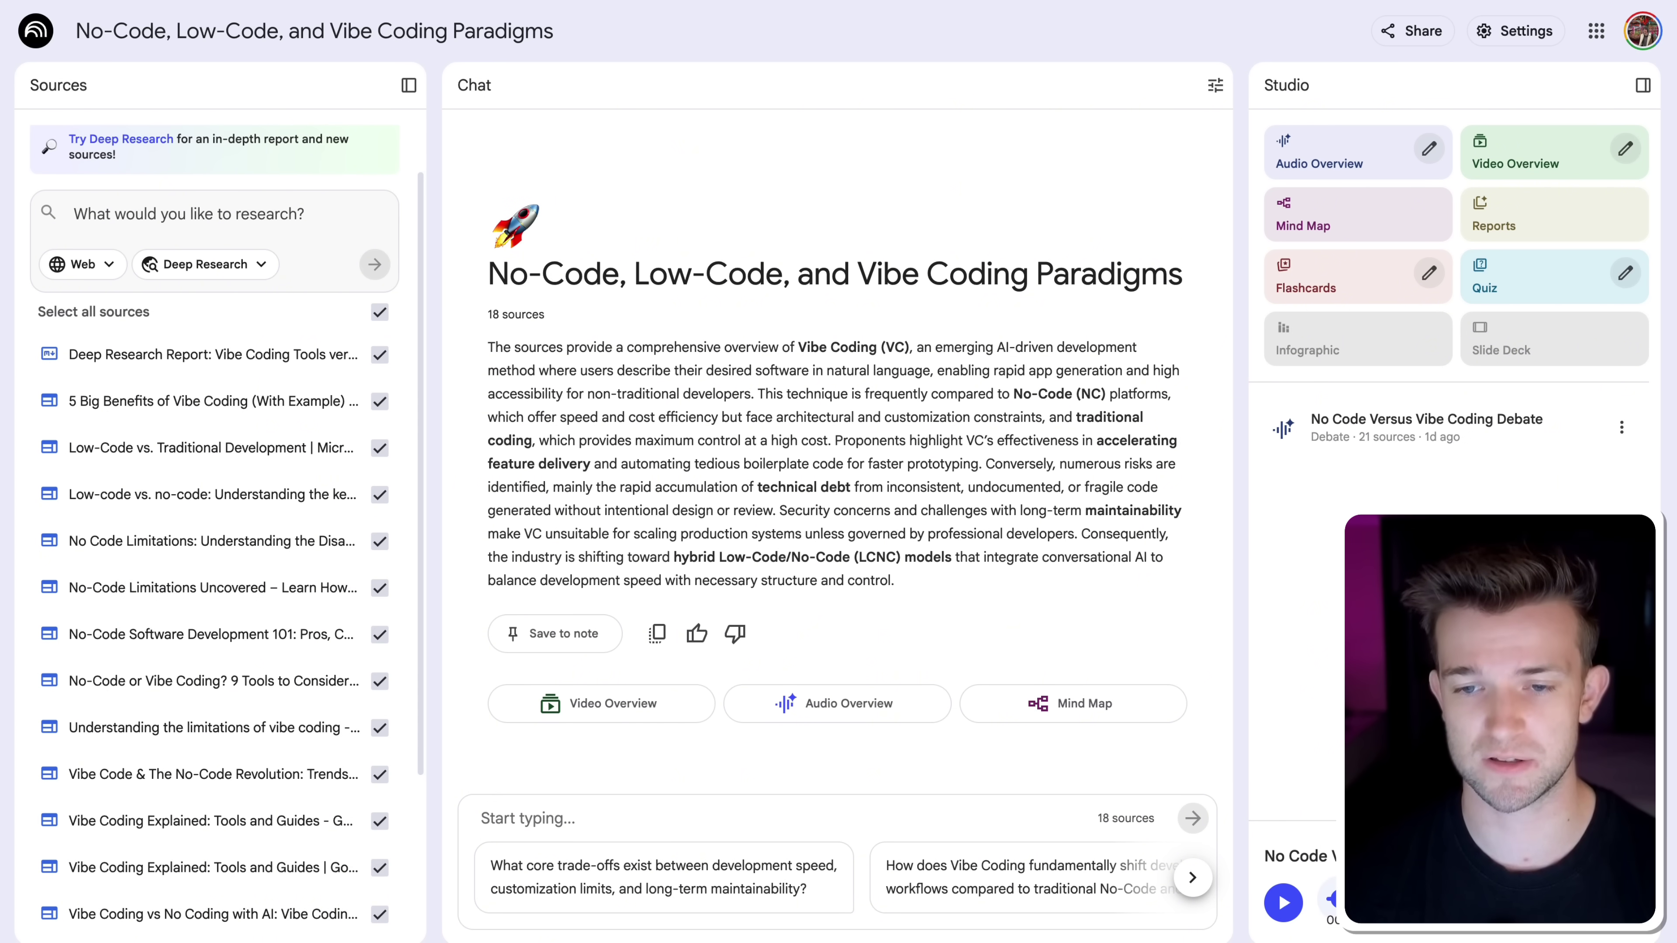
pyautogui.click(1283, 903)
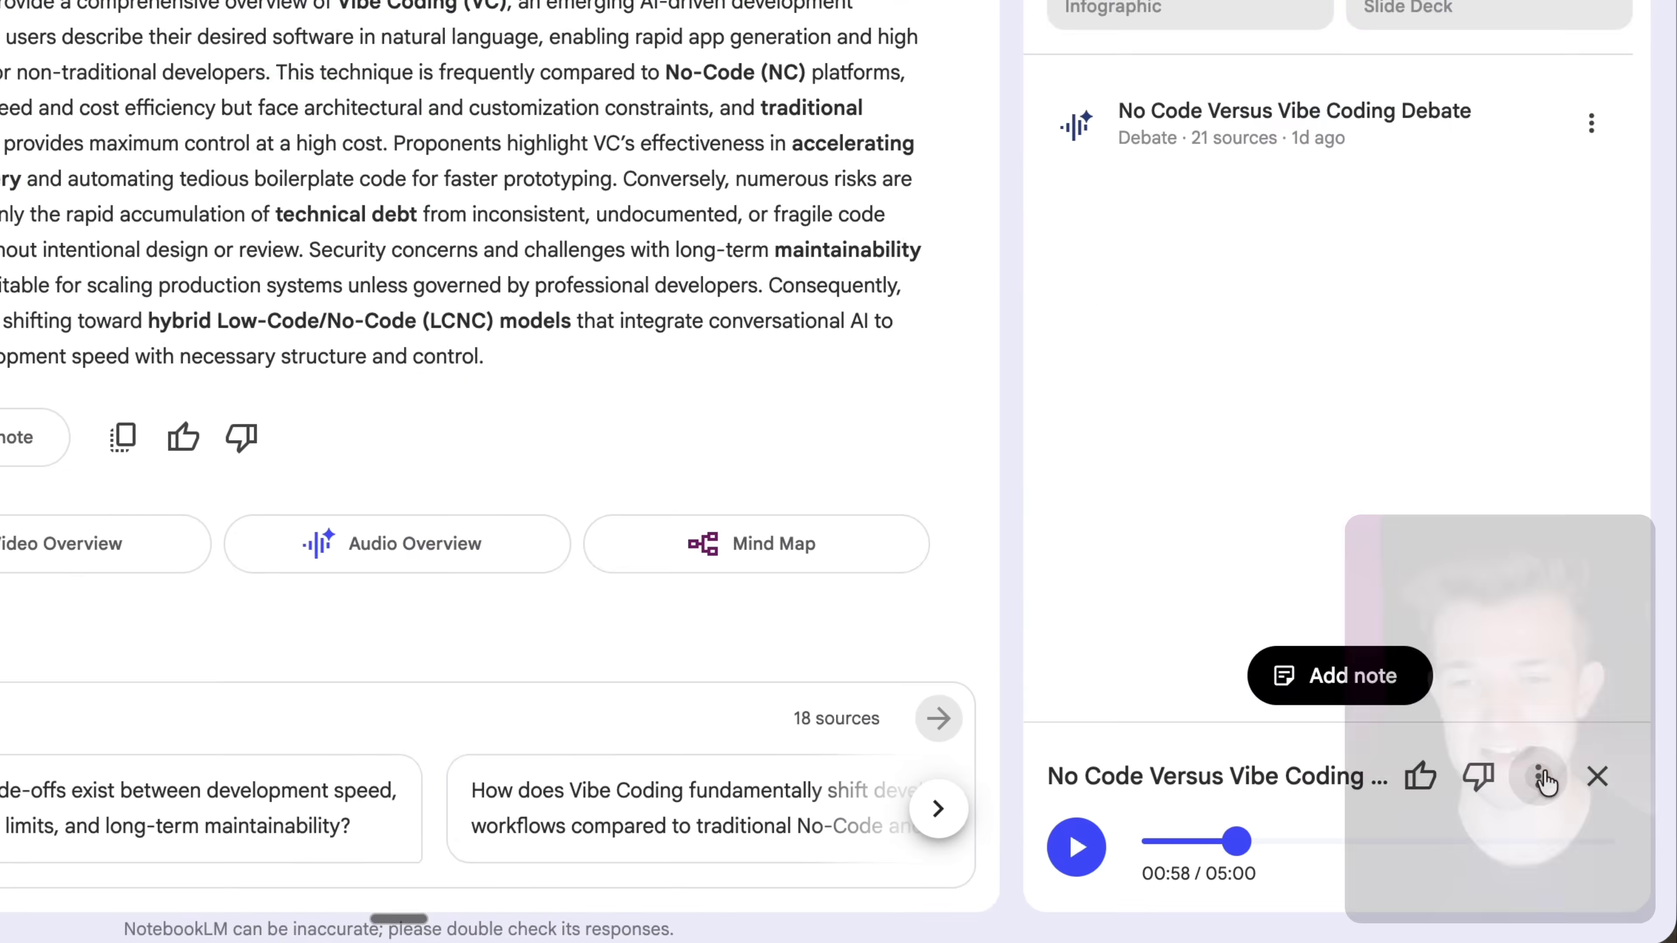
pyautogui.click(1540, 776)
# Leave the player menu and bring up the SpeakerSplit V3.0 audio upload page.
pyautogui.moveTo(1205, 541)
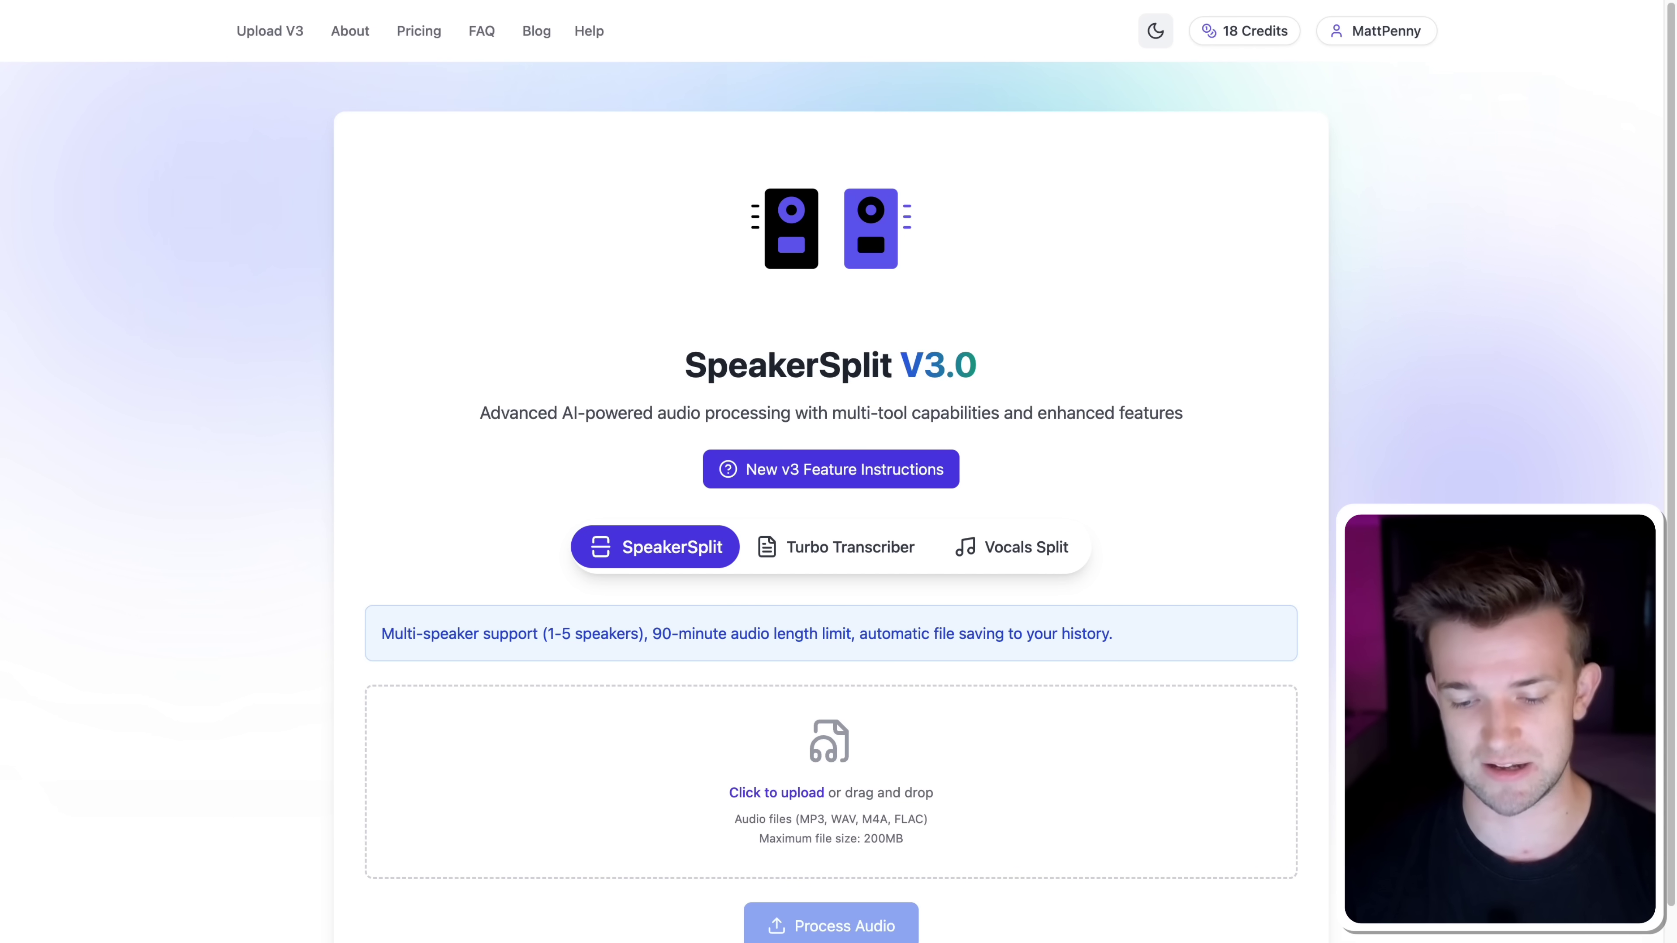
# Upload NotenookLMPodcast.mp3, keep Expected Number of Speakers at 2, and process the audio.
pyautogui.moveTo(670, 486); pyautogui.dragTo(801, 745)
pyautogui.scroll(-3, 802, 744)
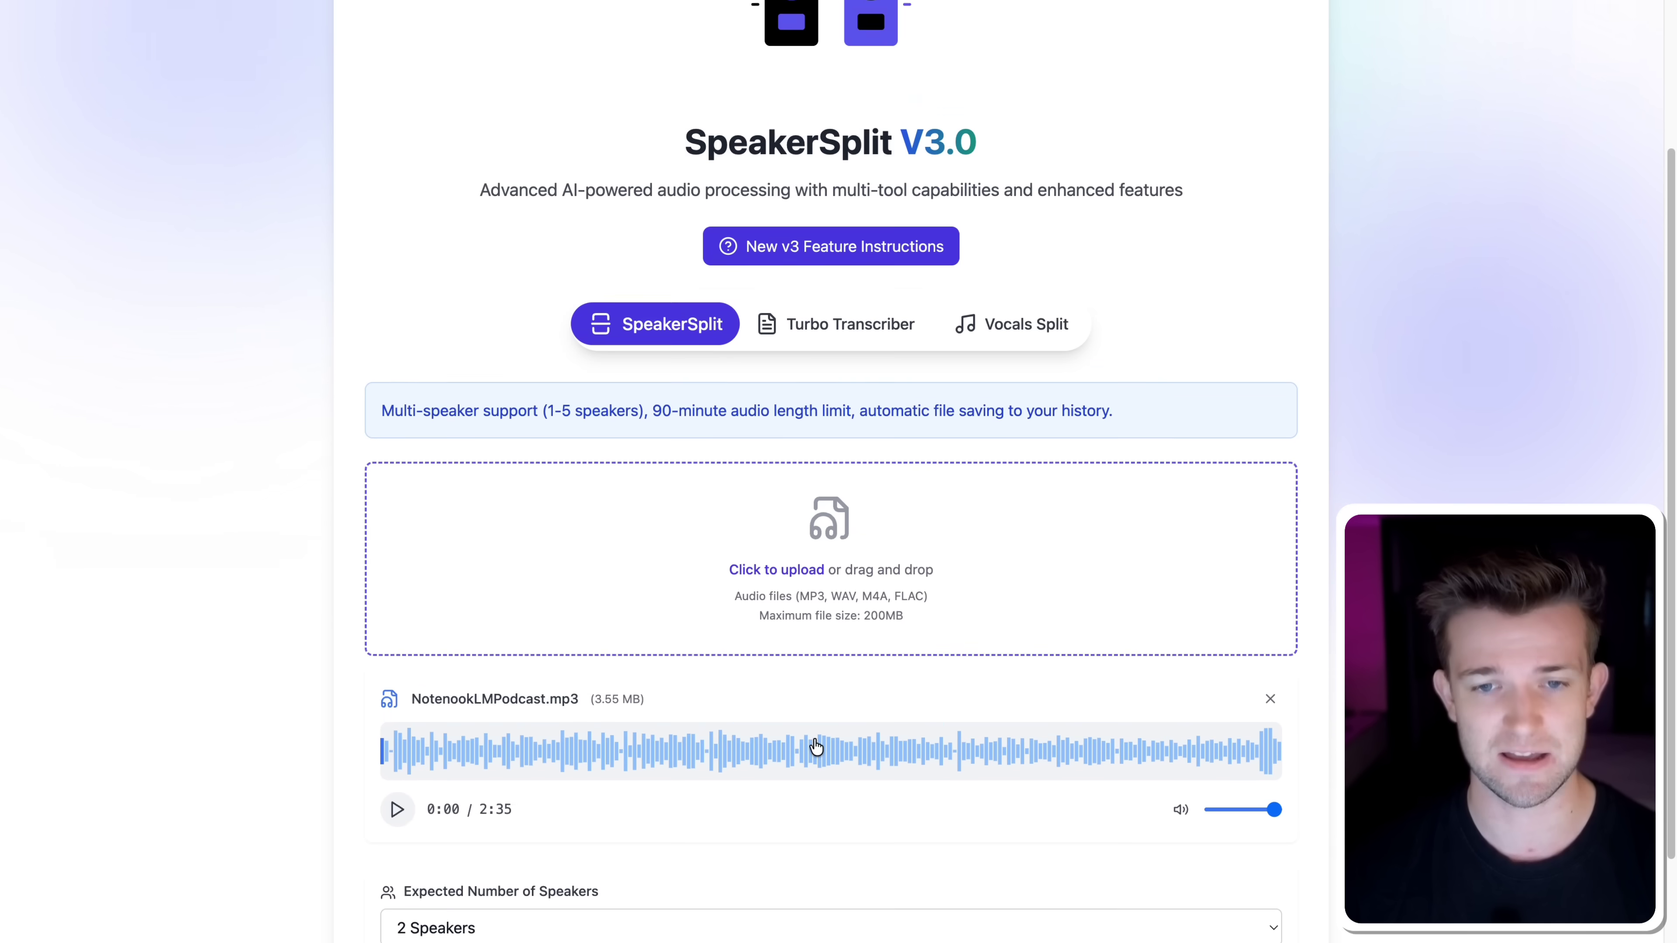
pyautogui.scroll(3, 838, 330)
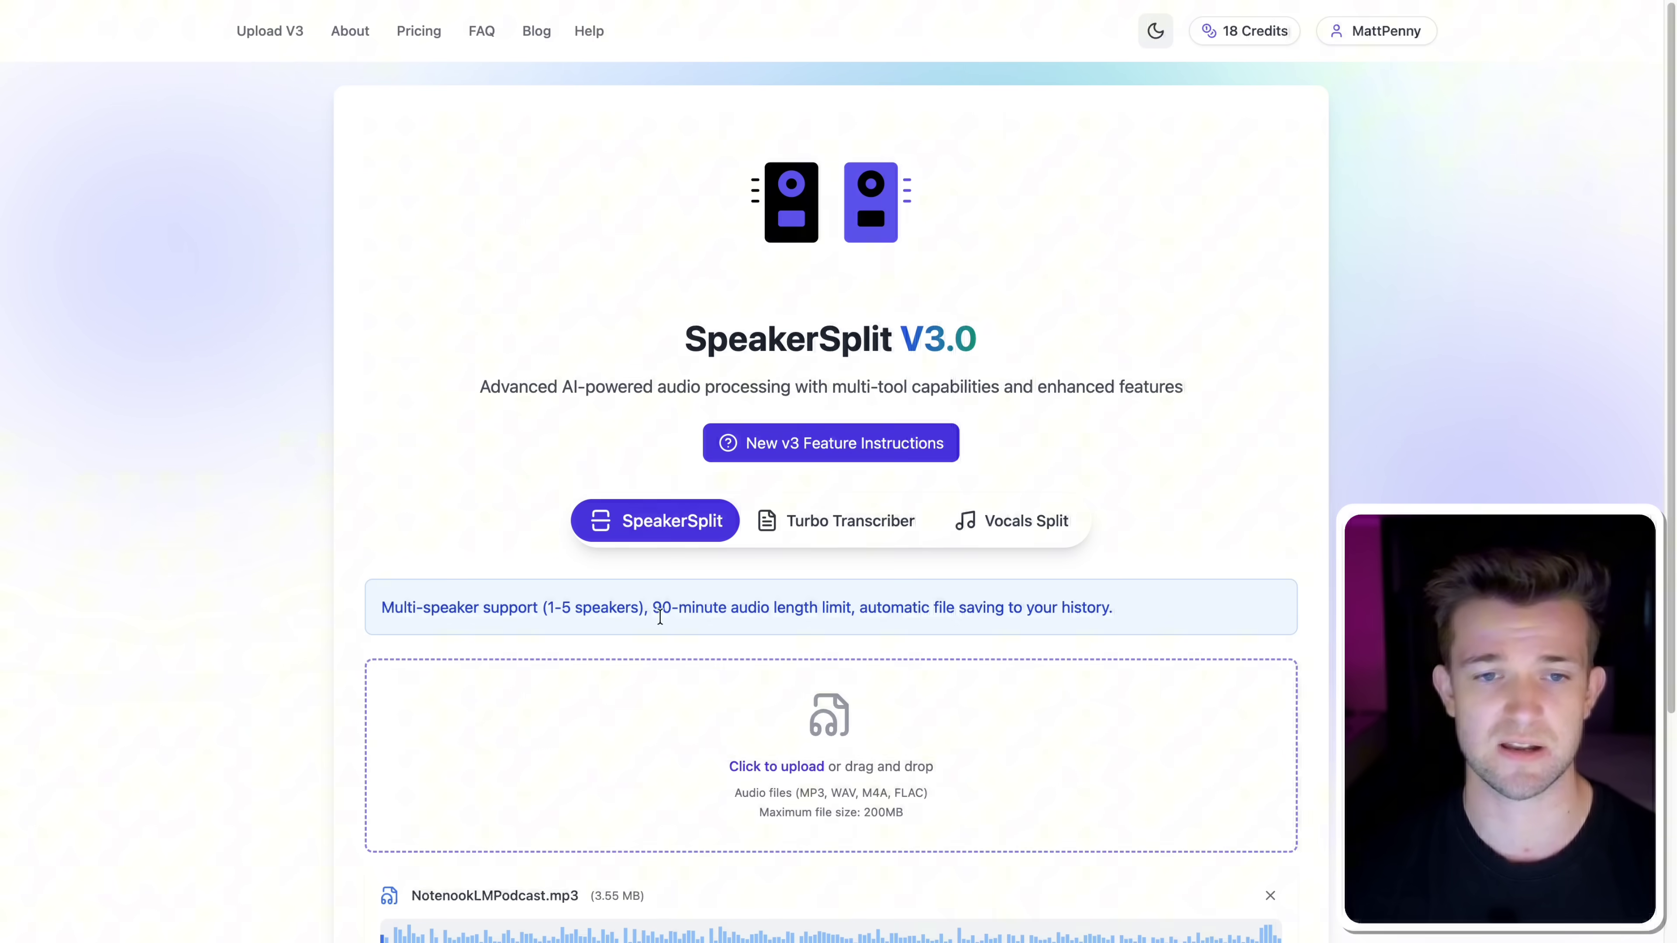
pyautogui.scroll(-5, 798, 704)
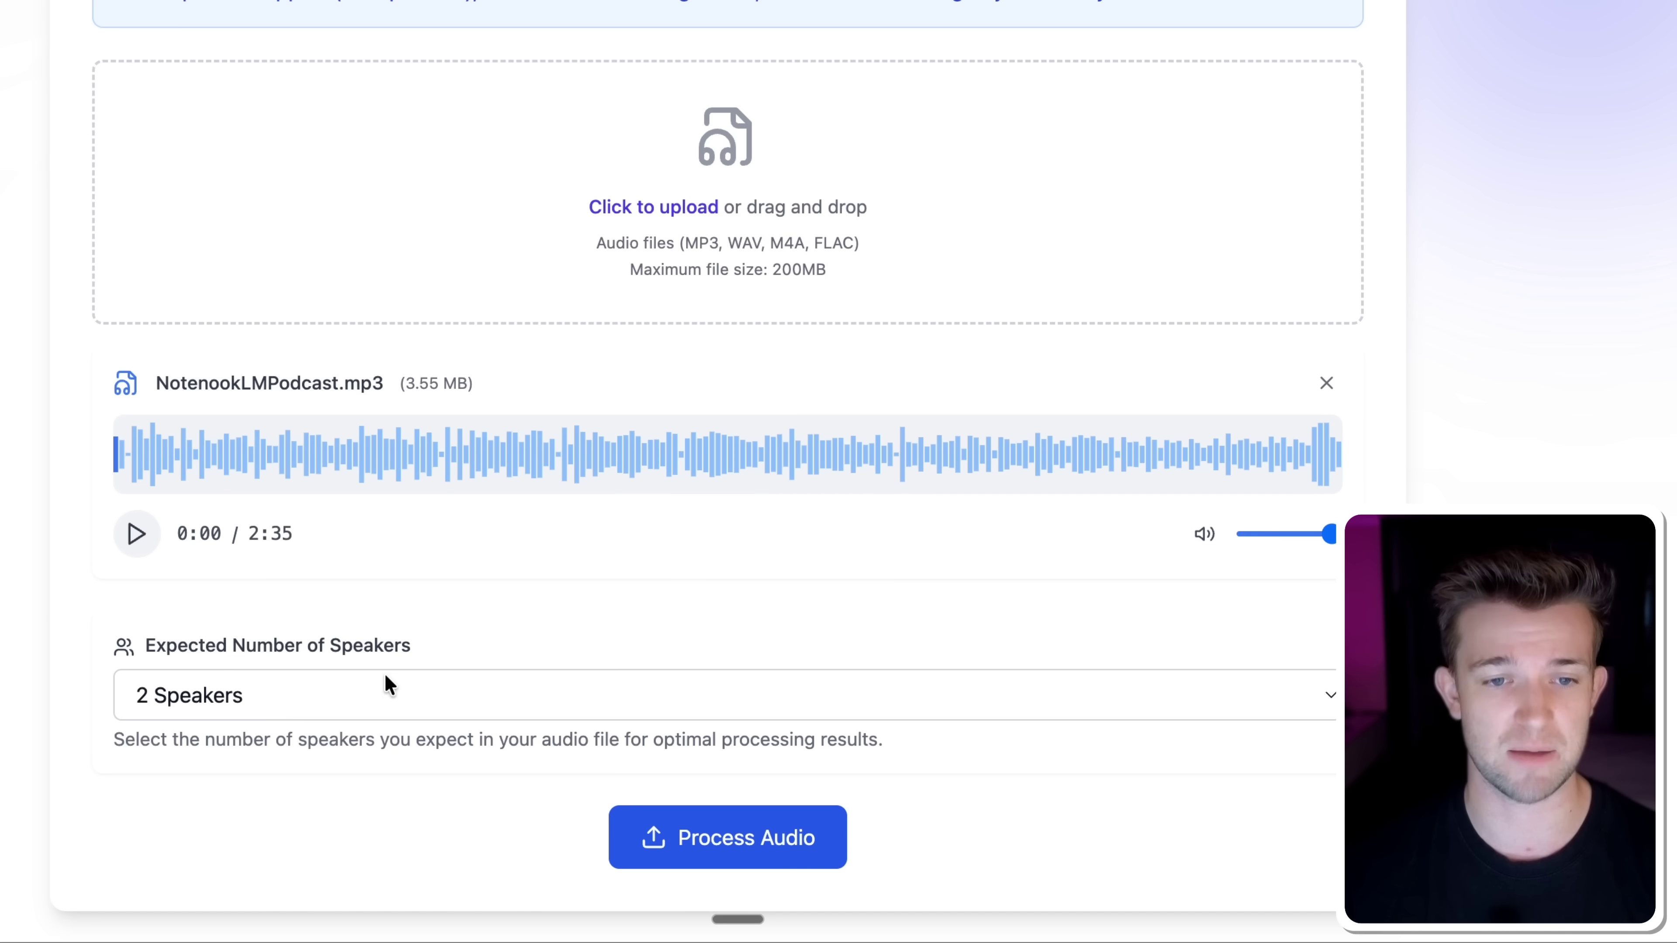
pyautogui.click(489, 789)
pyautogui.click(481, 786)
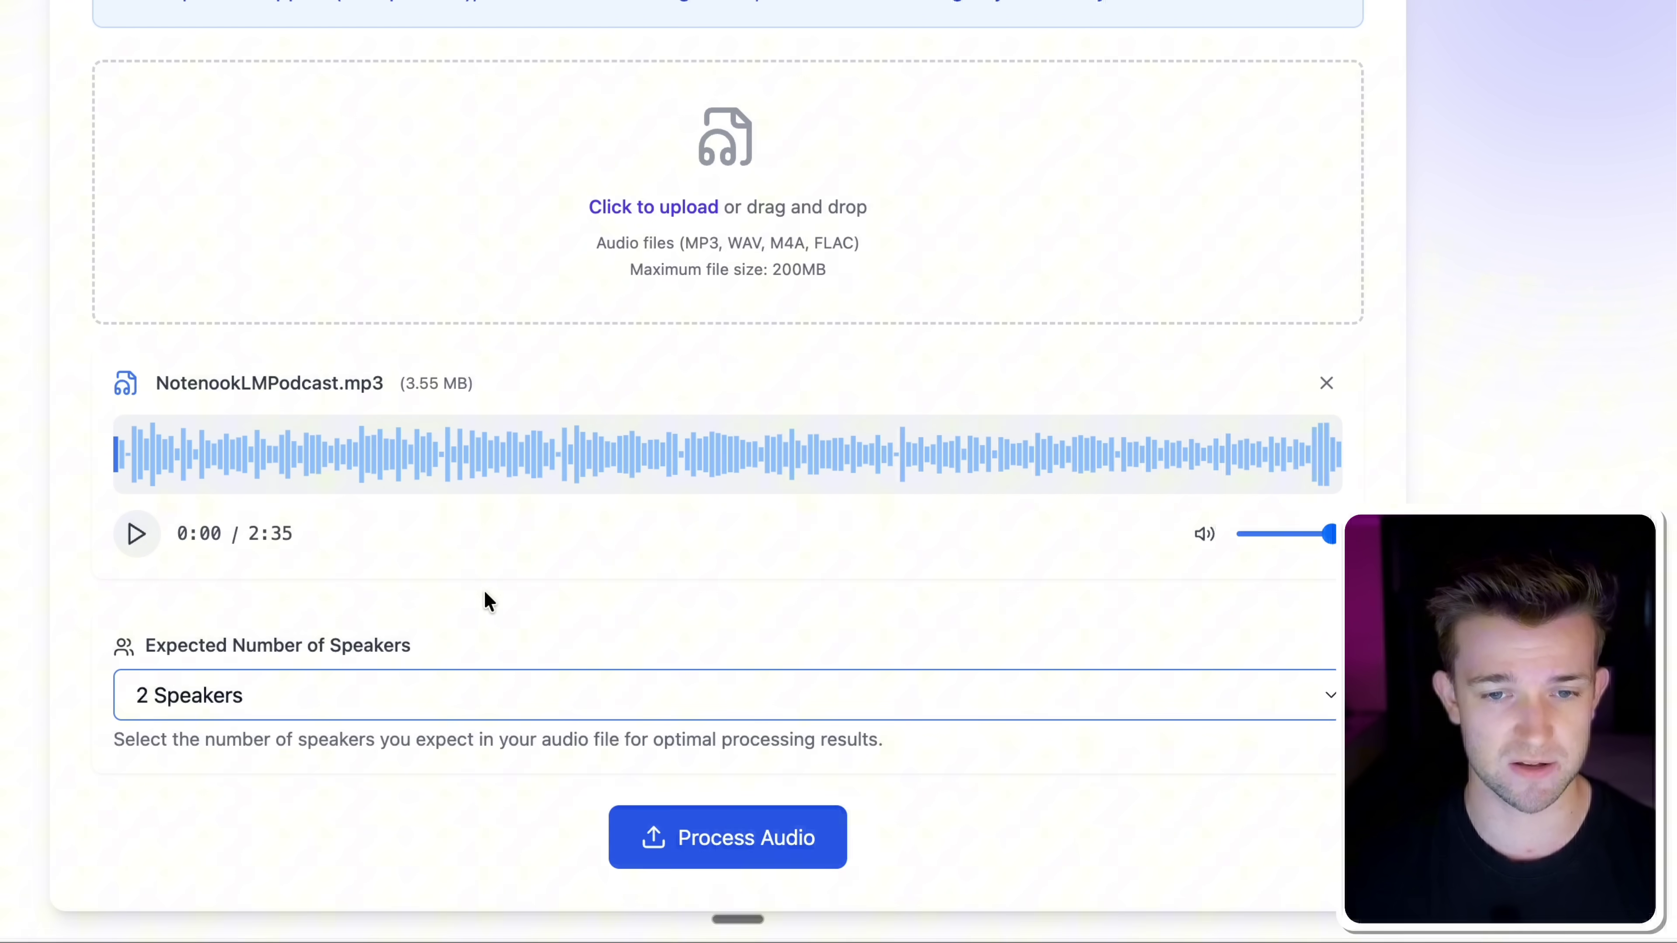
pyautogui.click(761, 854)
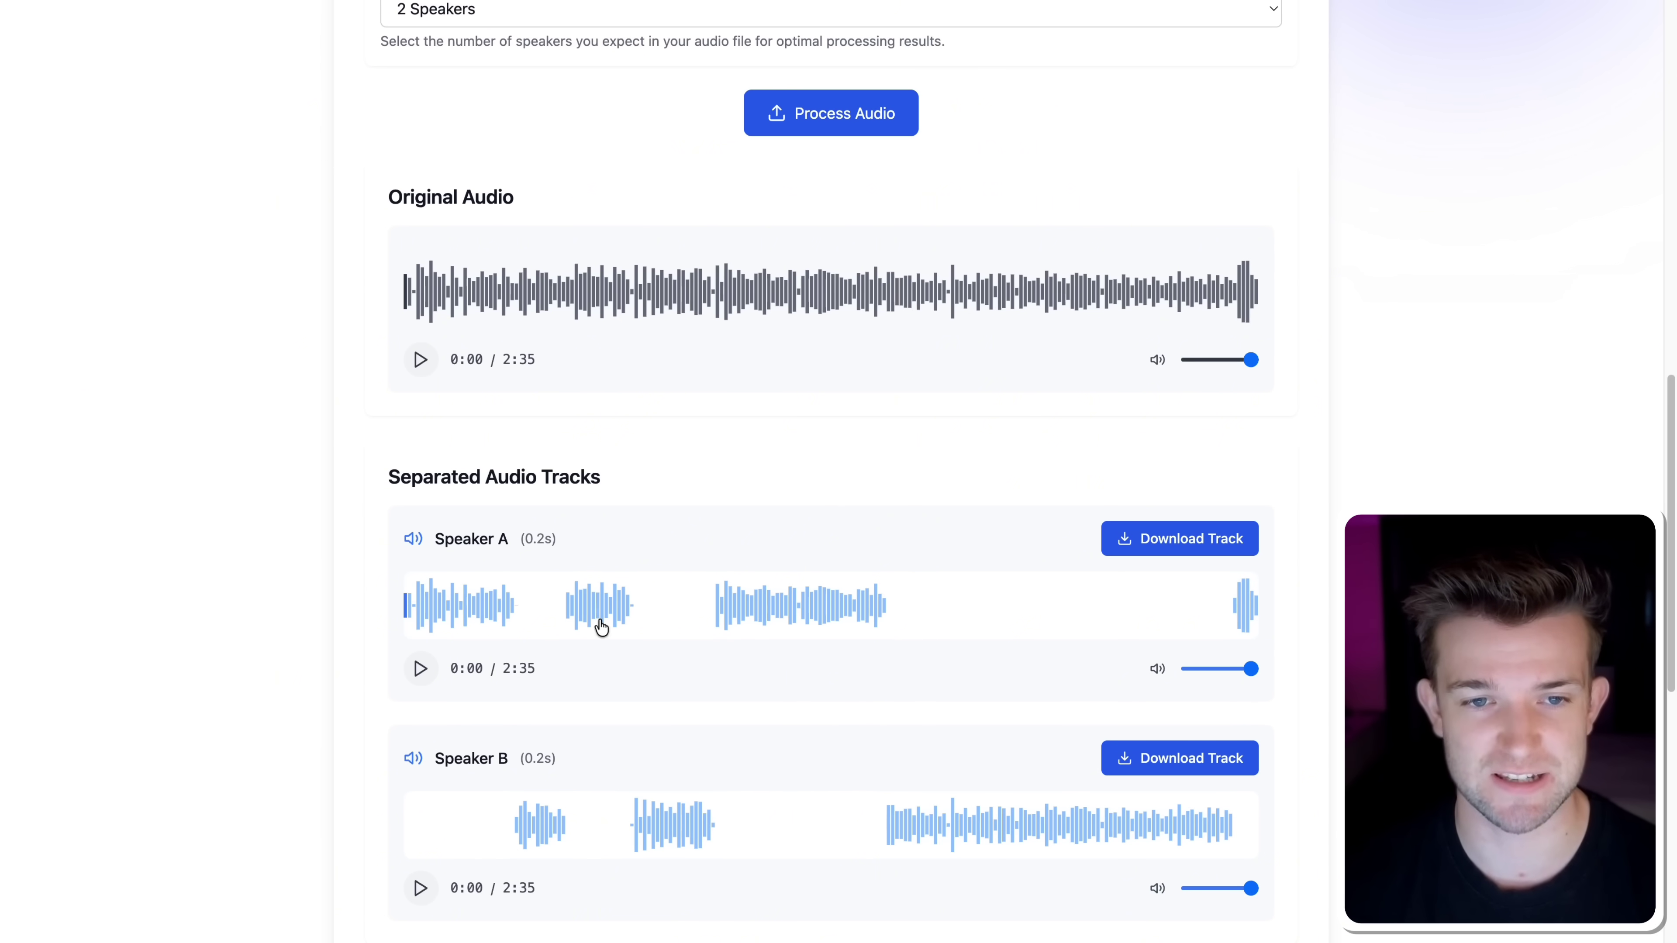
# Preview the Speaker A and Speaker B tracks, then download both separated tracks.
pyautogui.scroll(-3, 601, 626)
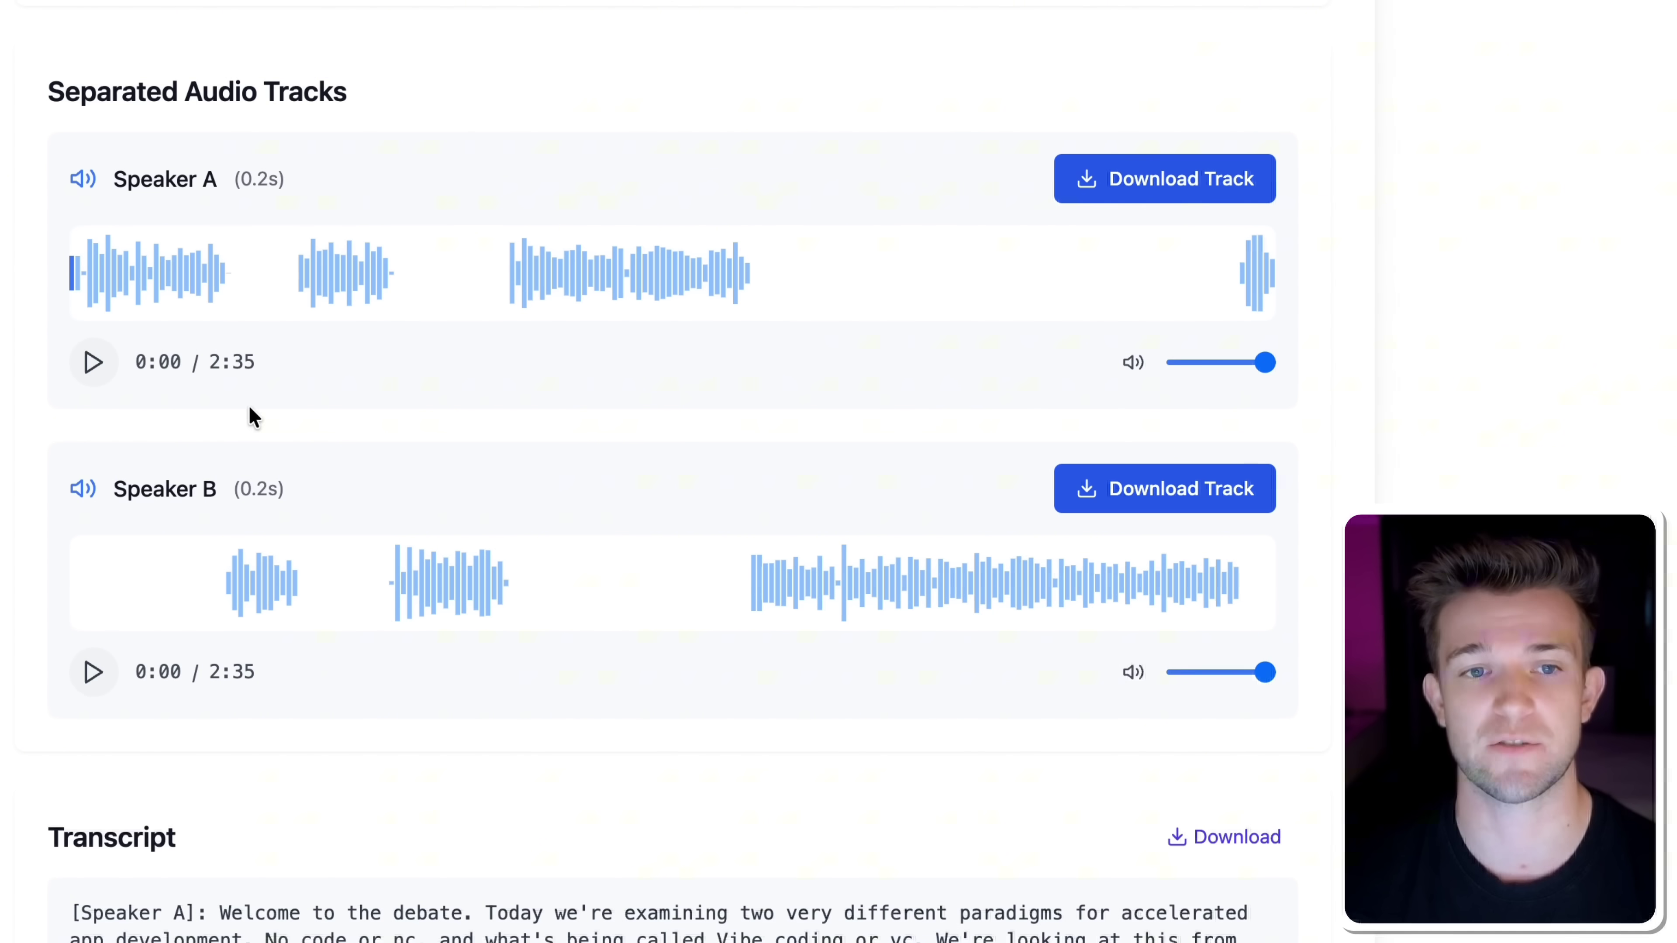
pyautogui.click(92, 364)
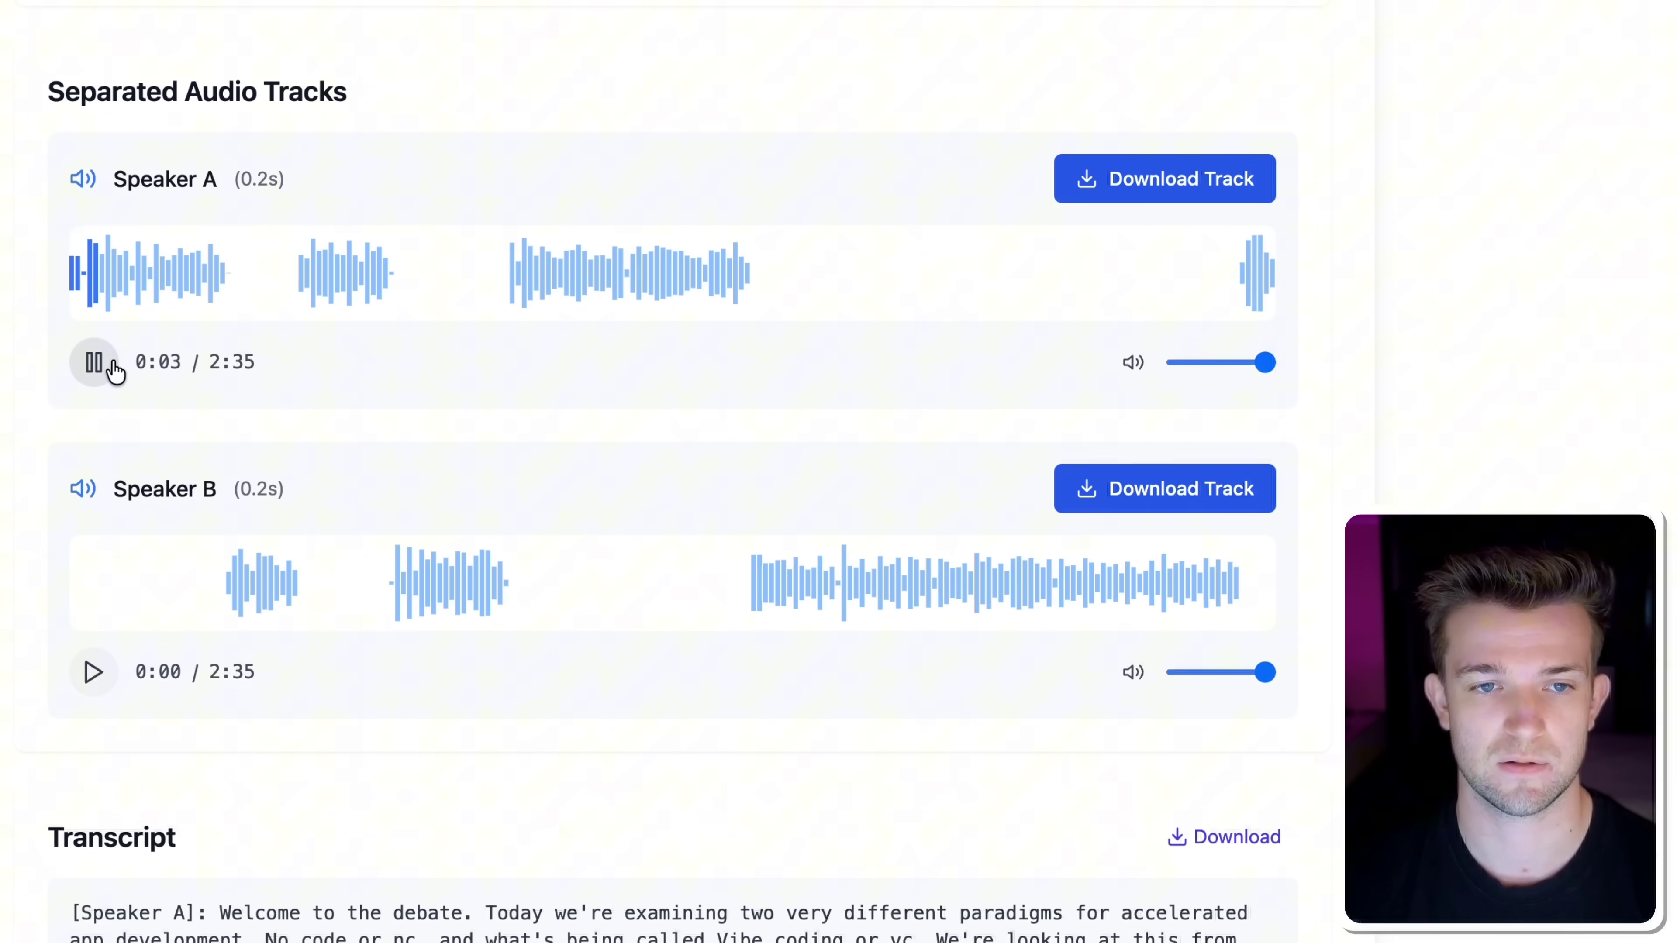
pyautogui.click(94, 363)
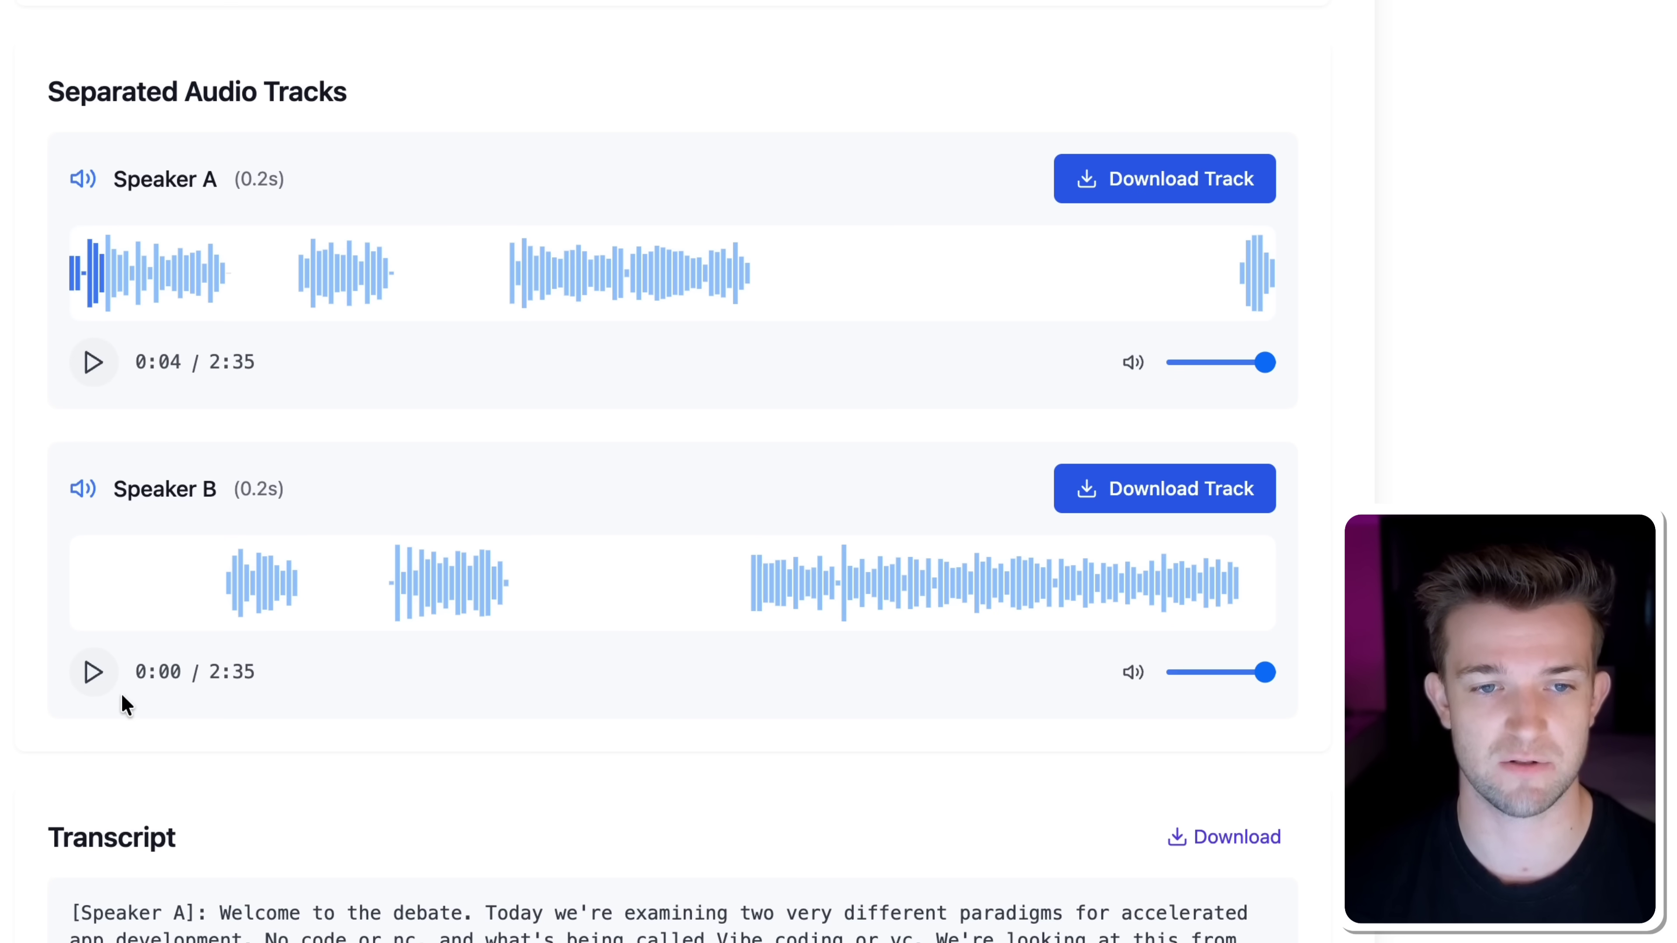
pyautogui.click(96, 676)
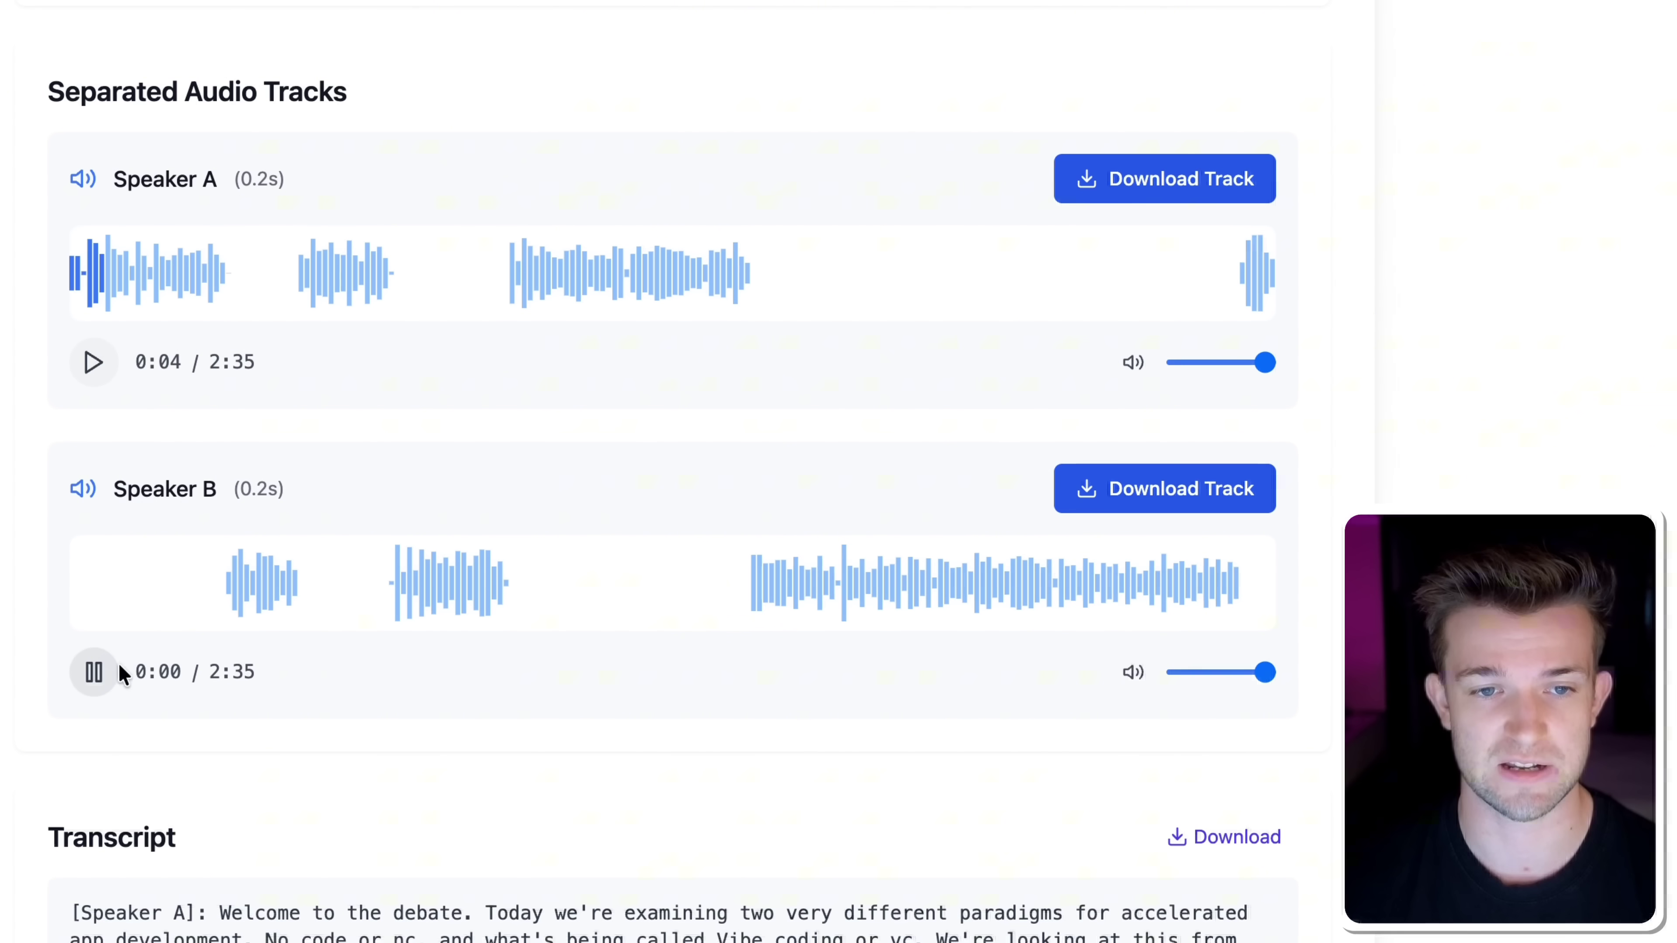
pyautogui.click(230, 597)
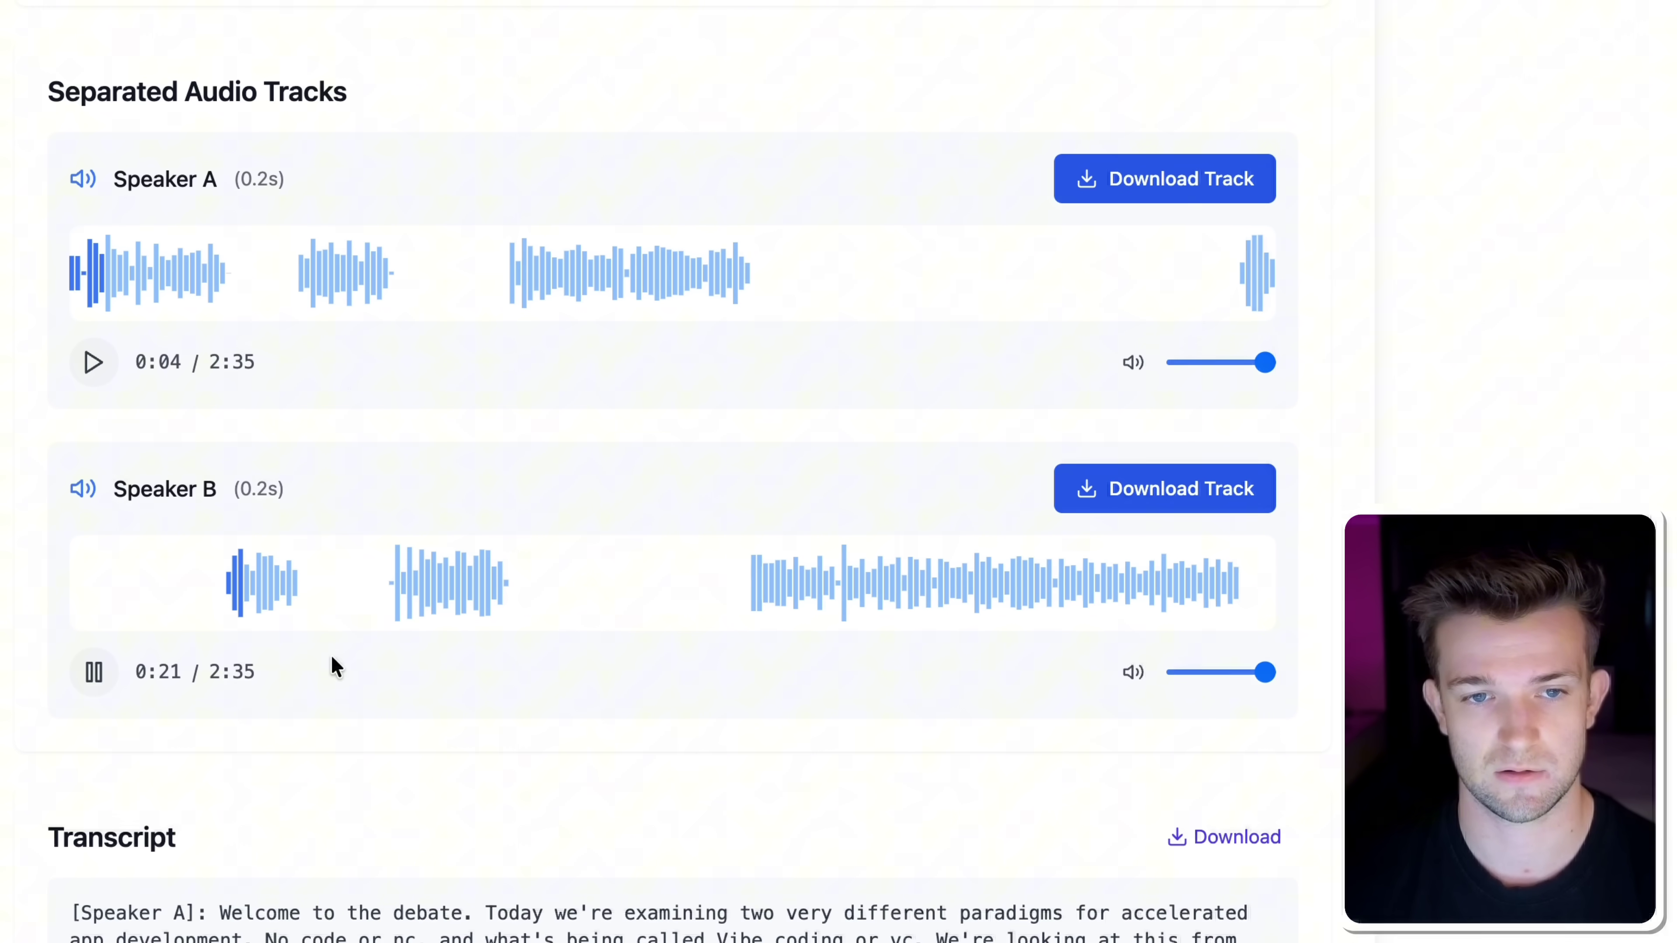
pyautogui.click(99, 682)
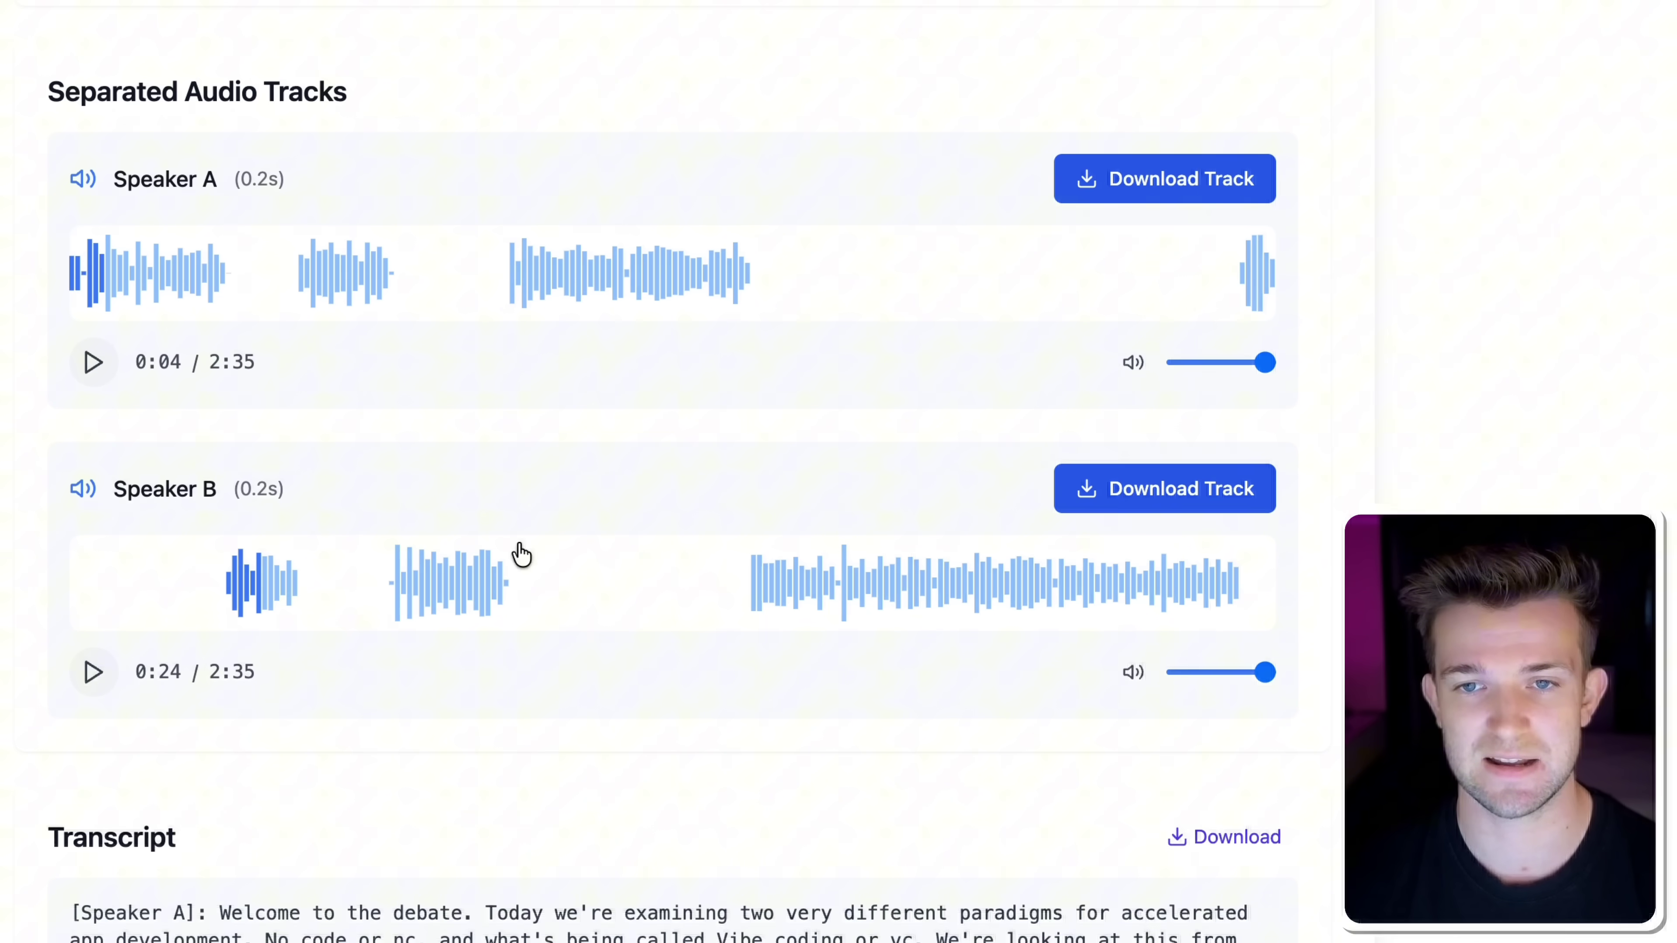
pyautogui.click(1109, 198)
pyautogui.click(1153, 501)
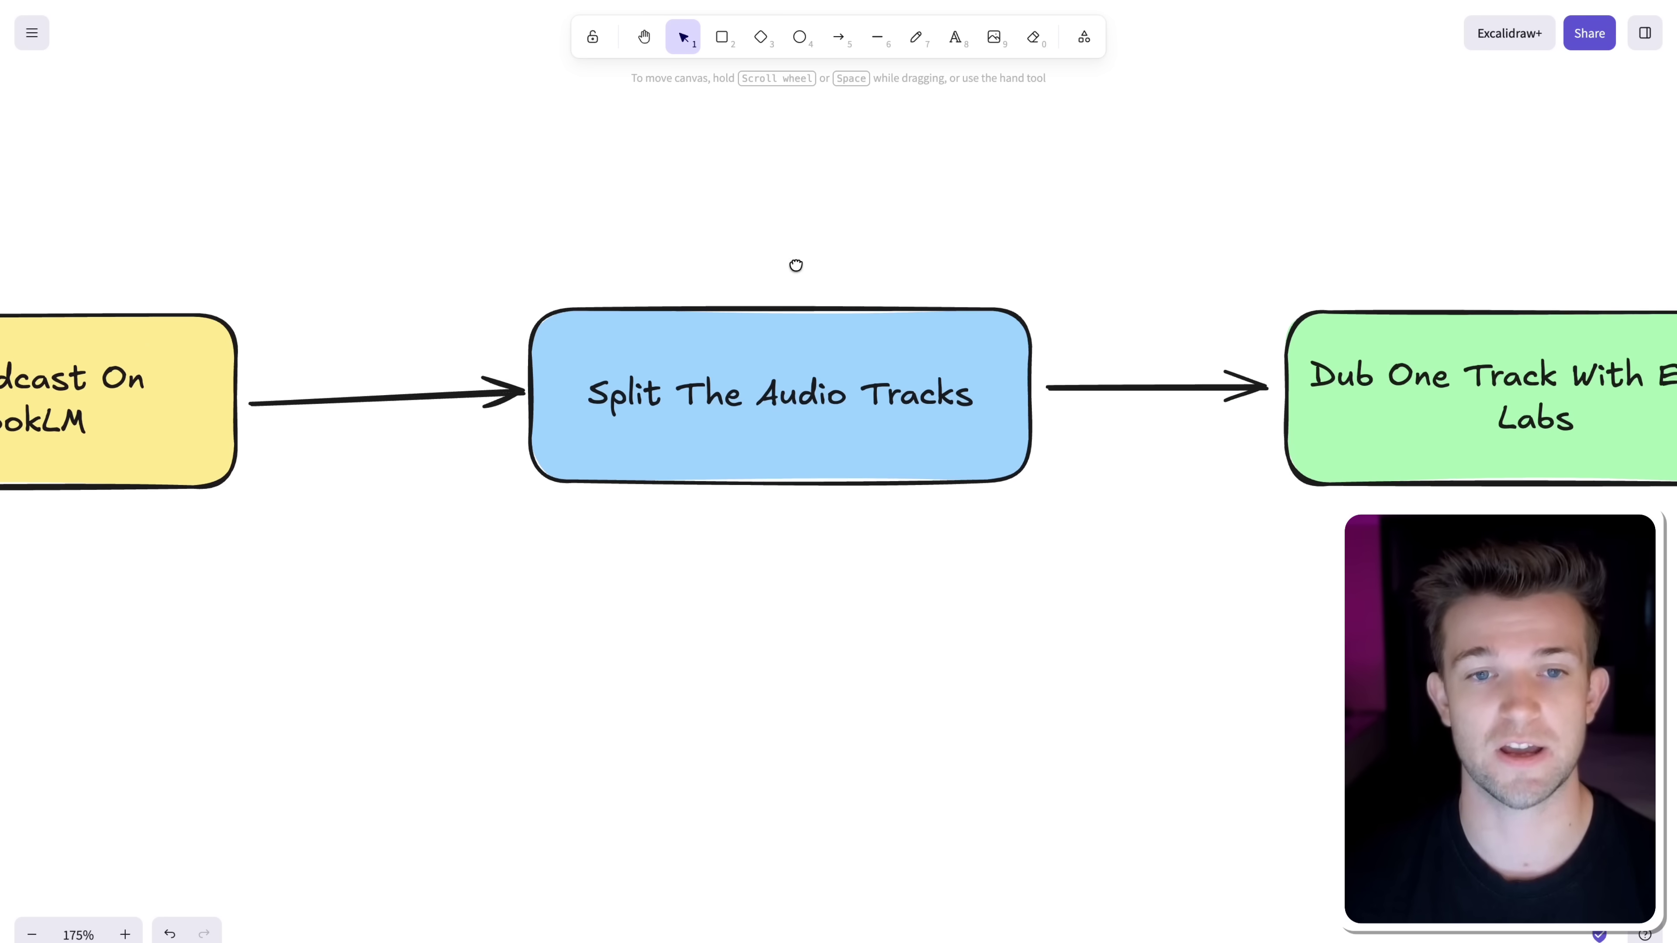
# Pan the flowchart to the green Dub One Track With Eleven Labs box, then switch to ElevenLabs.
pyautogui.moveTo(794, 262)
pyautogui.mouseDown()
pyautogui.moveTo(834, 191)
pyautogui.moveTo(781, 273)
pyautogui.mouseUp()
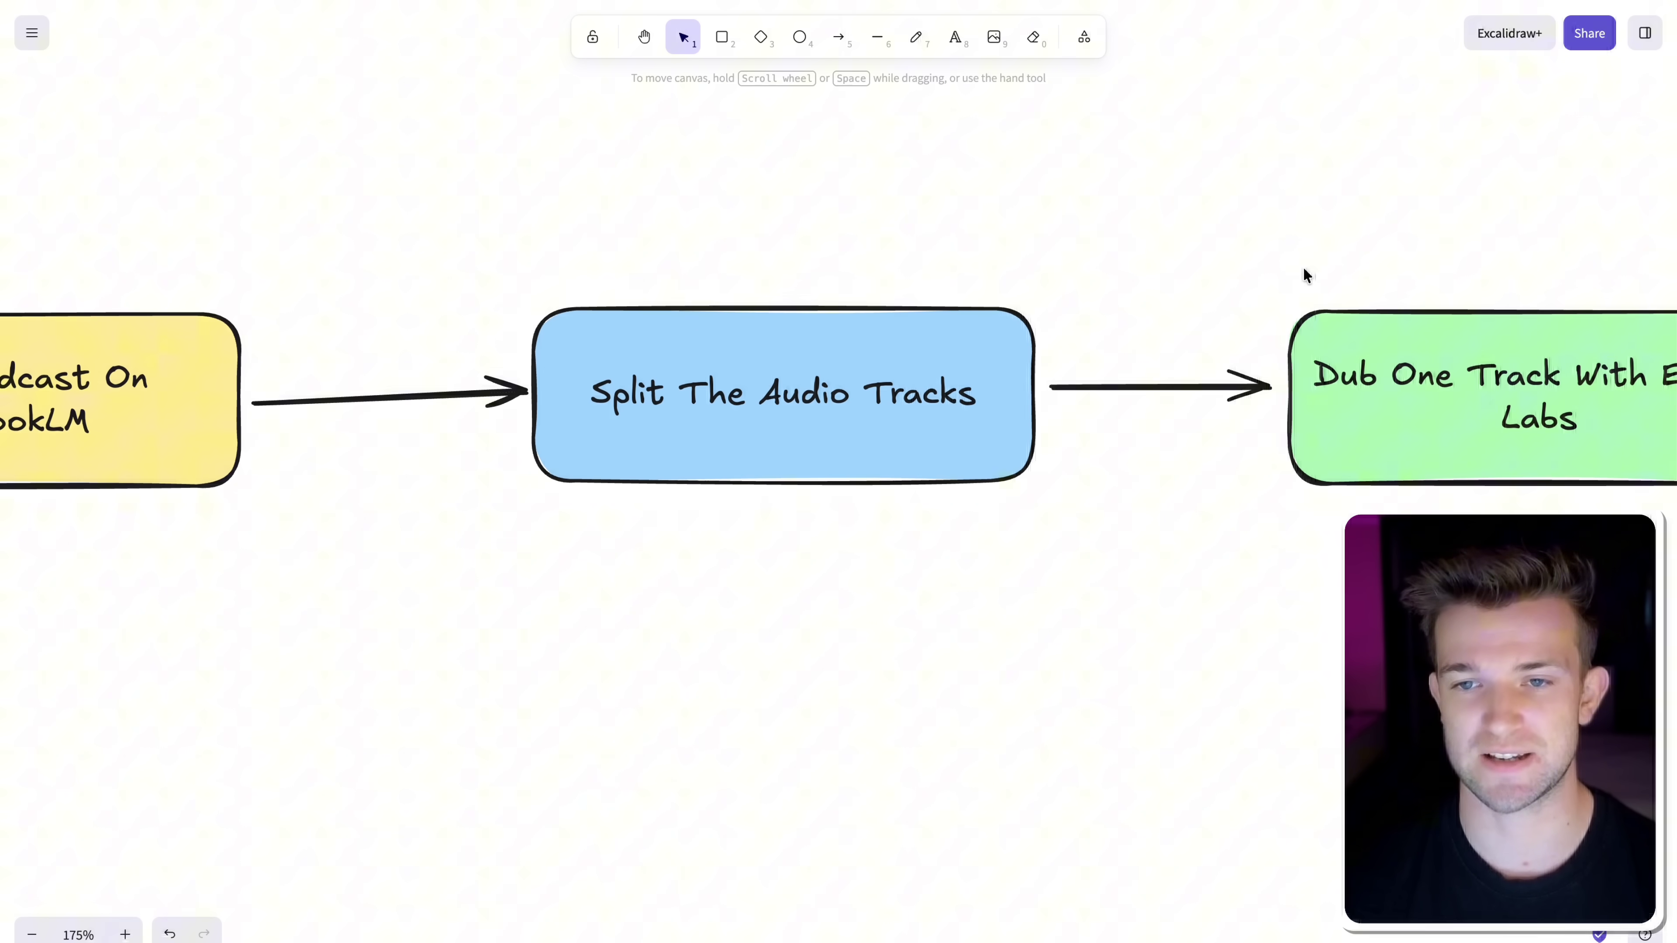
pyautogui.moveTo(1307, 270); pyautogui.dragTo(644, 307)
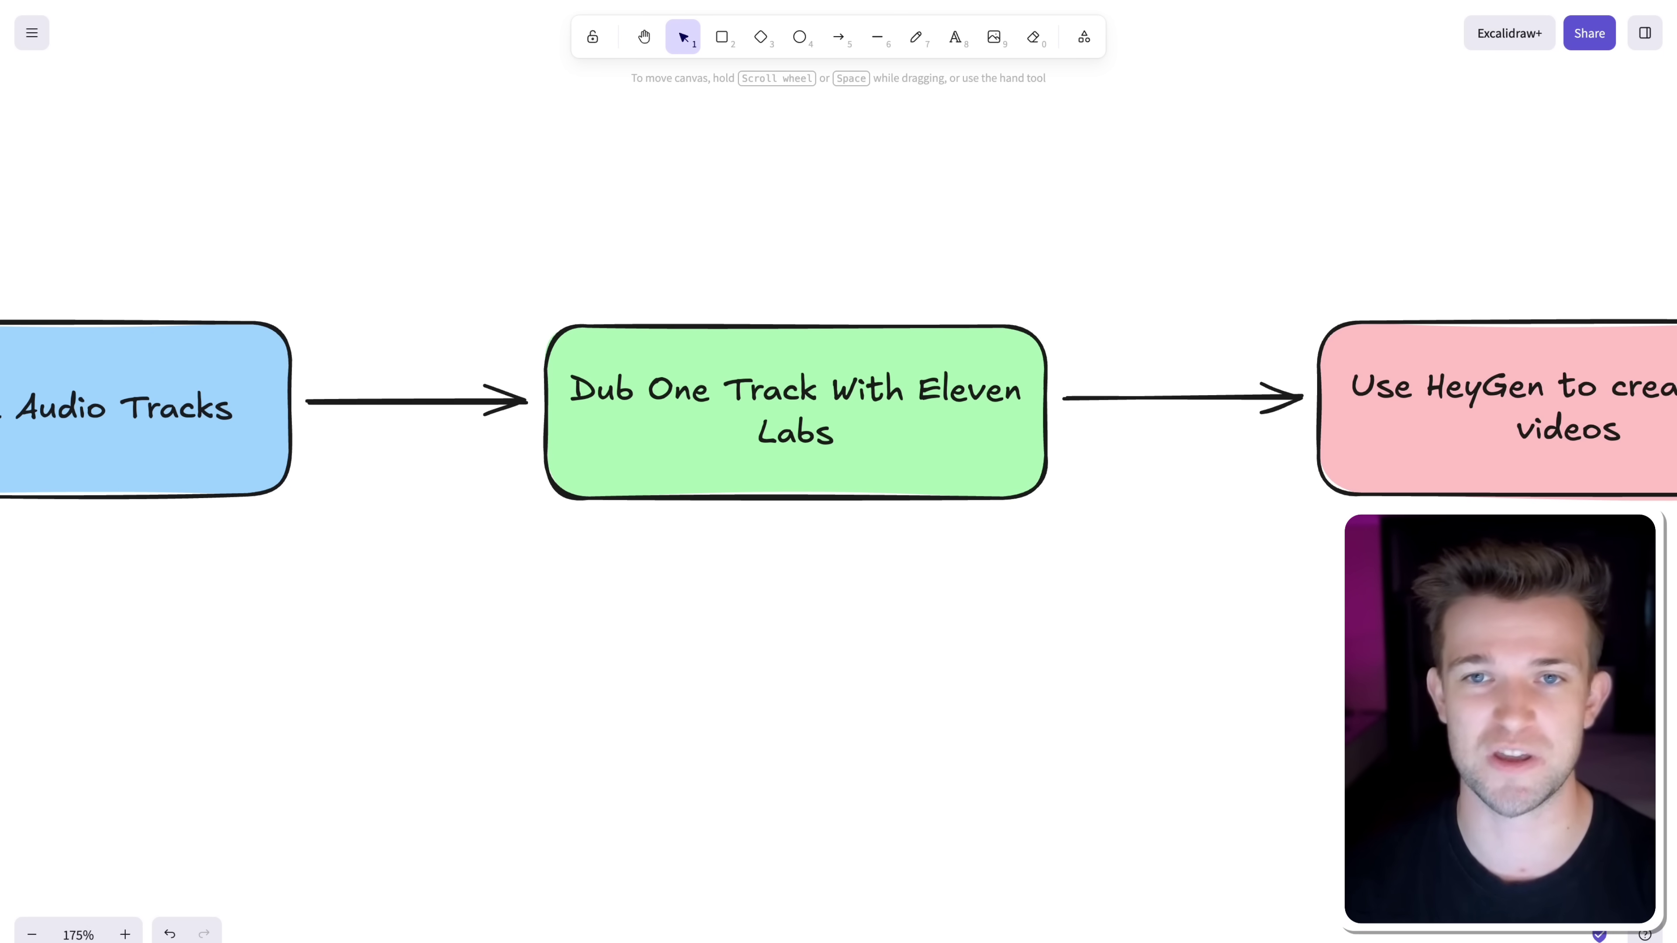
pyautogui.click(1093, 36)
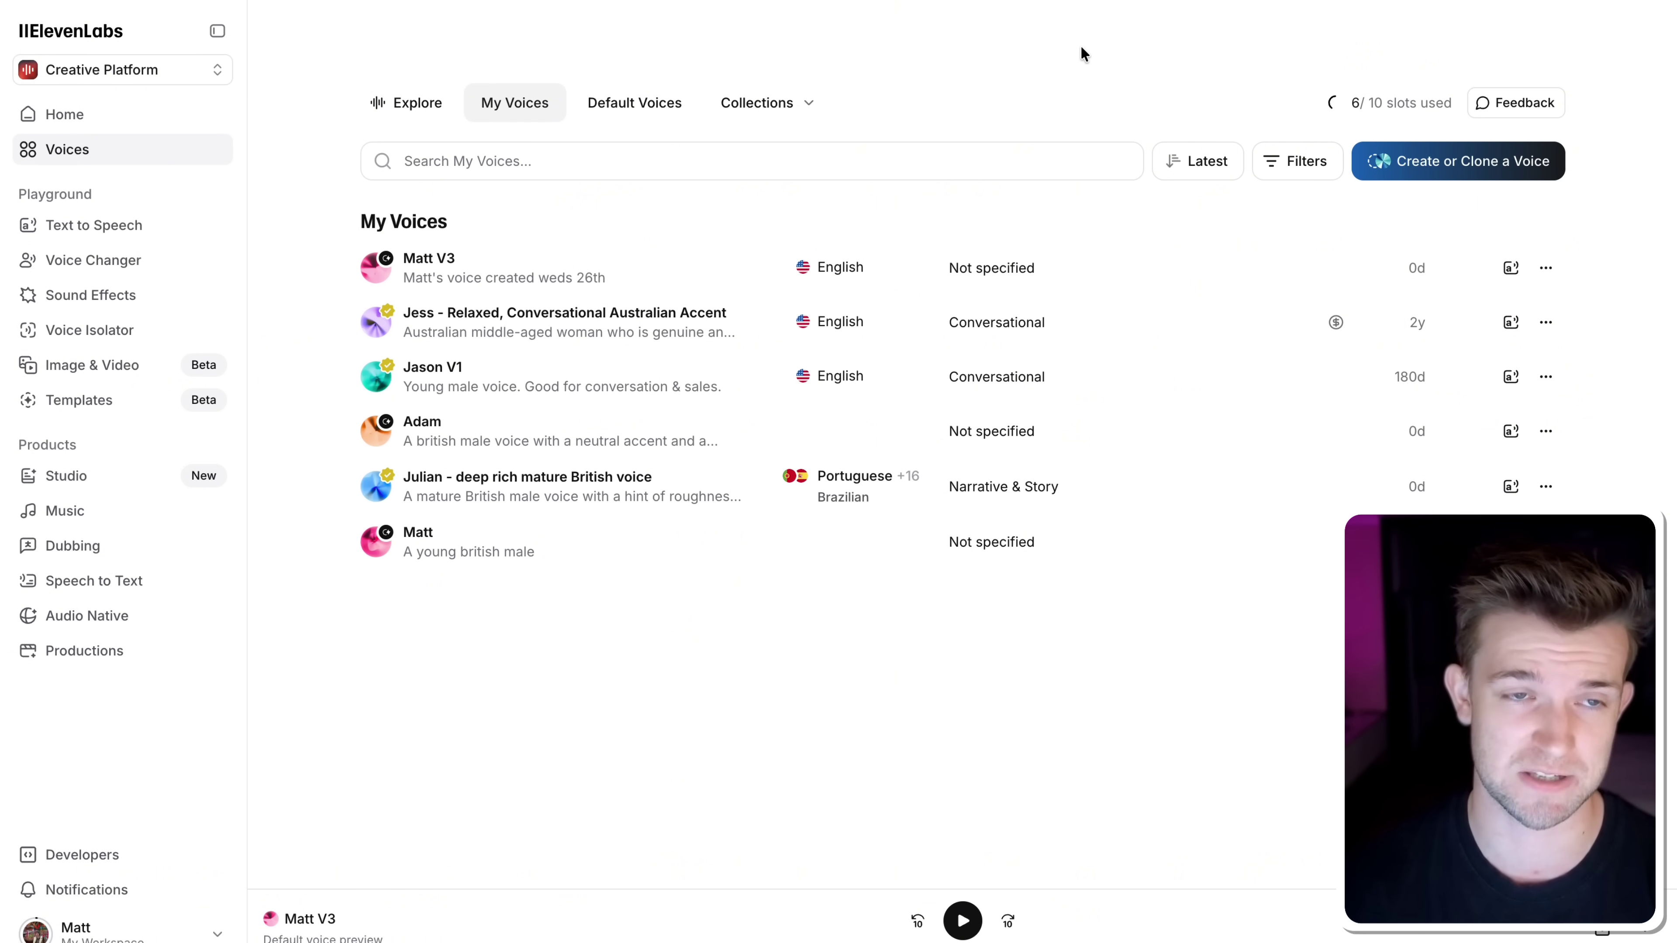
# Browse the Explore voice library, open and close the Instant Voice Clone screen, then return to My Voices.
pyautogui.click(131, 149)
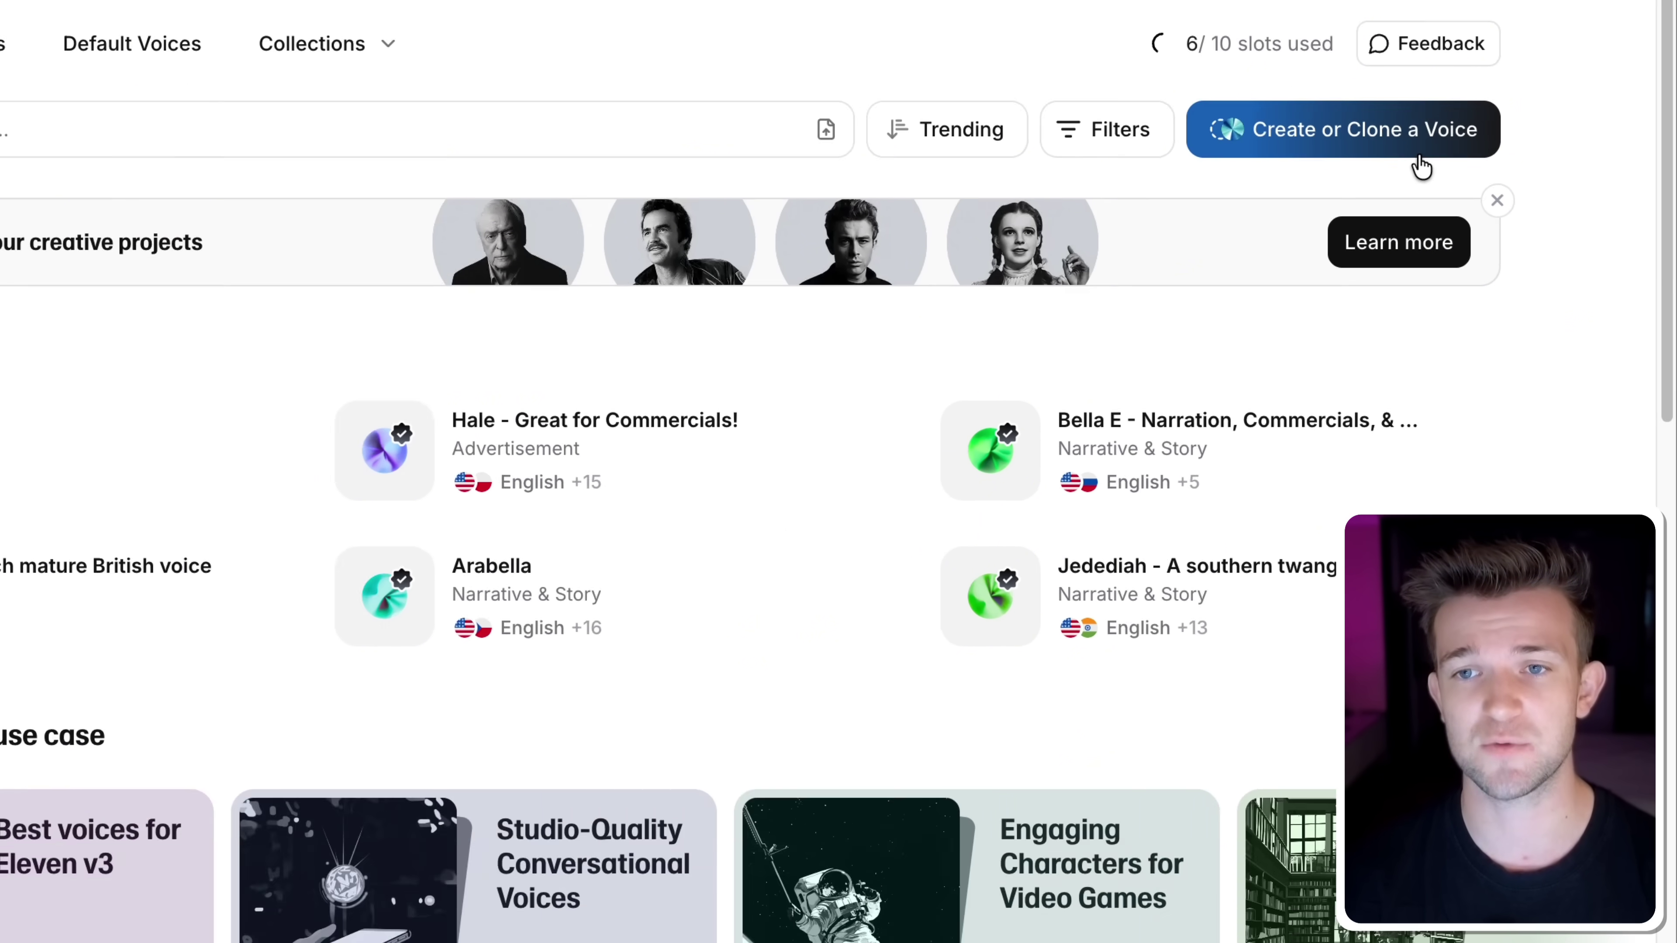
pyautogui.click(1360, 201)
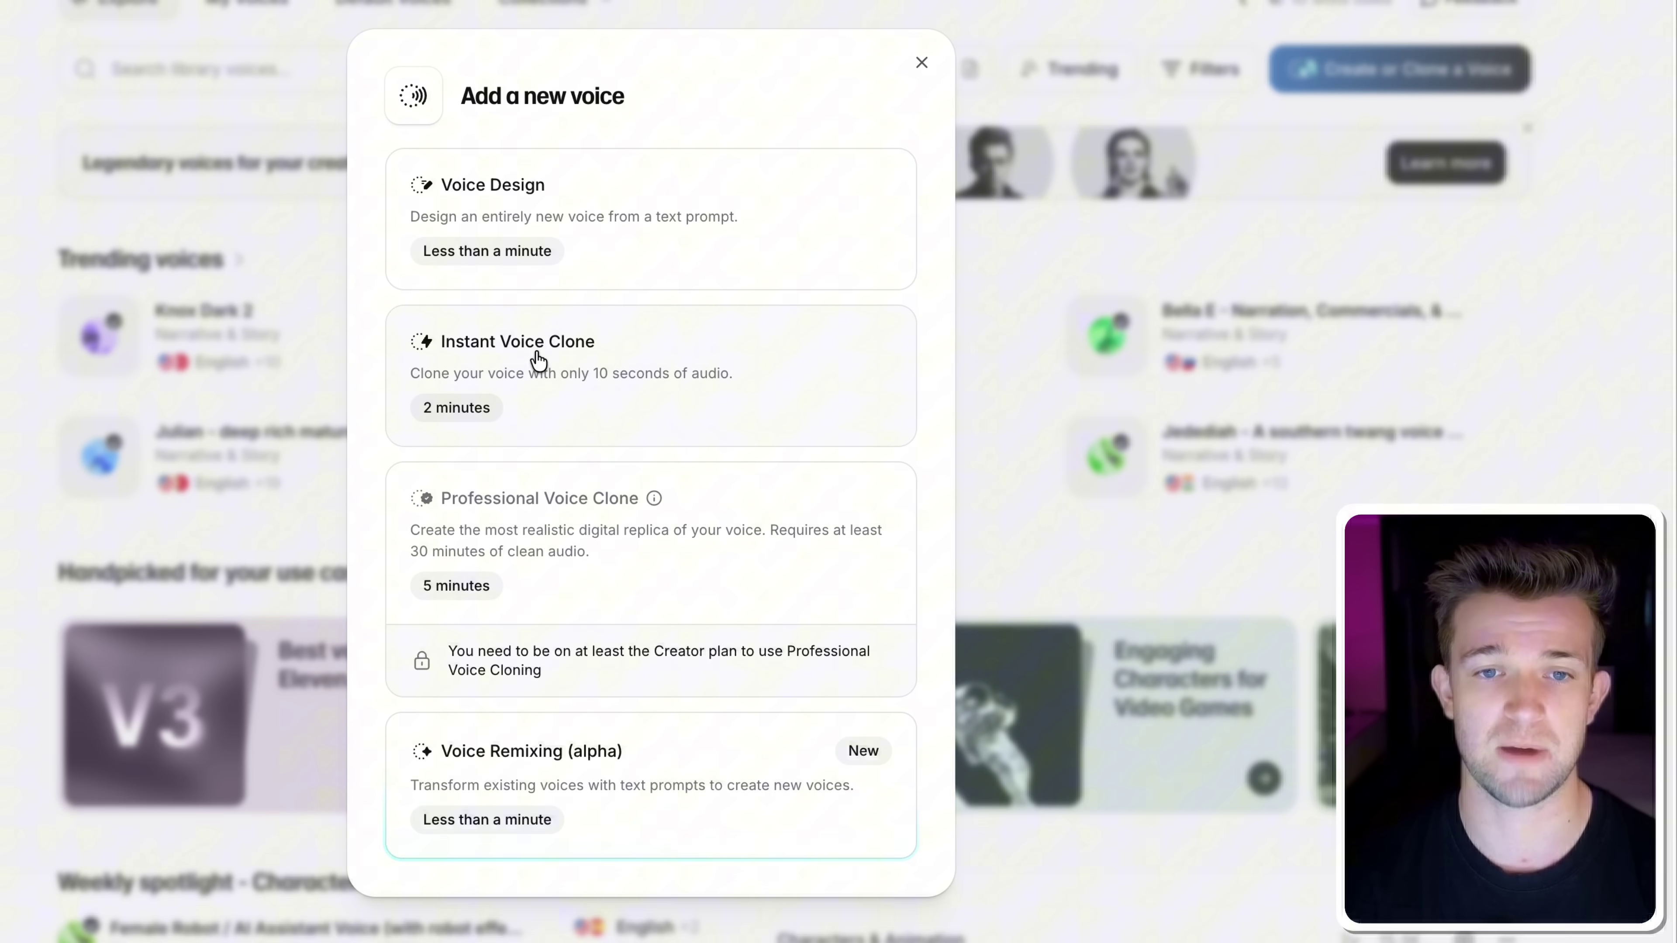
pyautogui.click(583, 370)
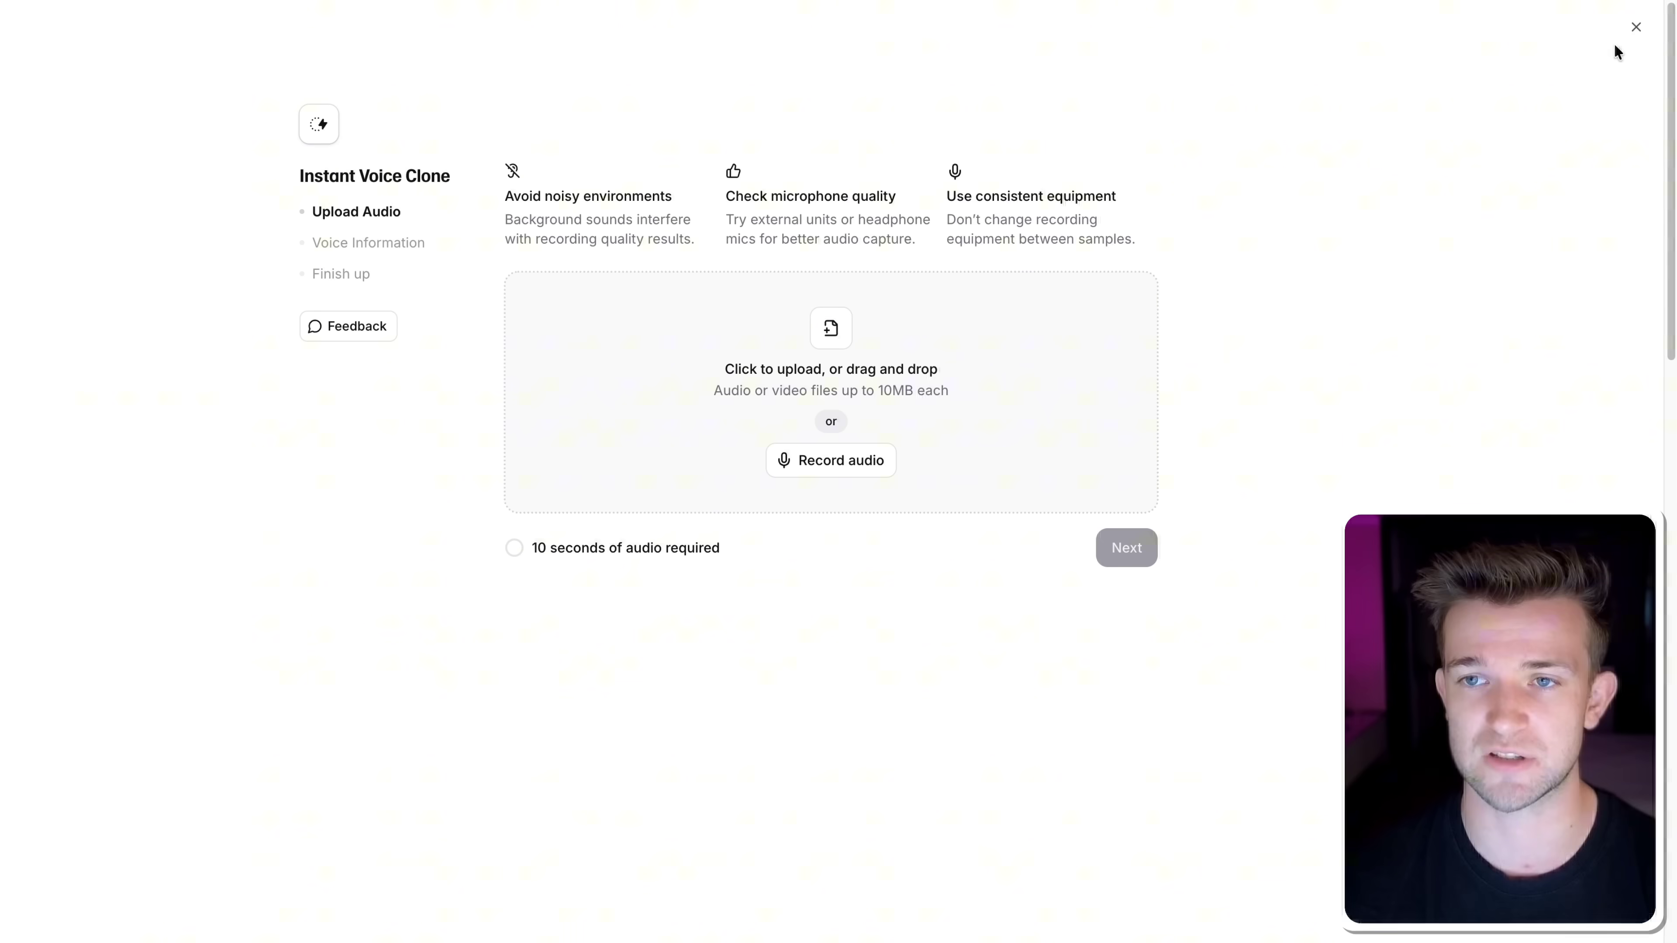
pyautogui.click(1634, 28)
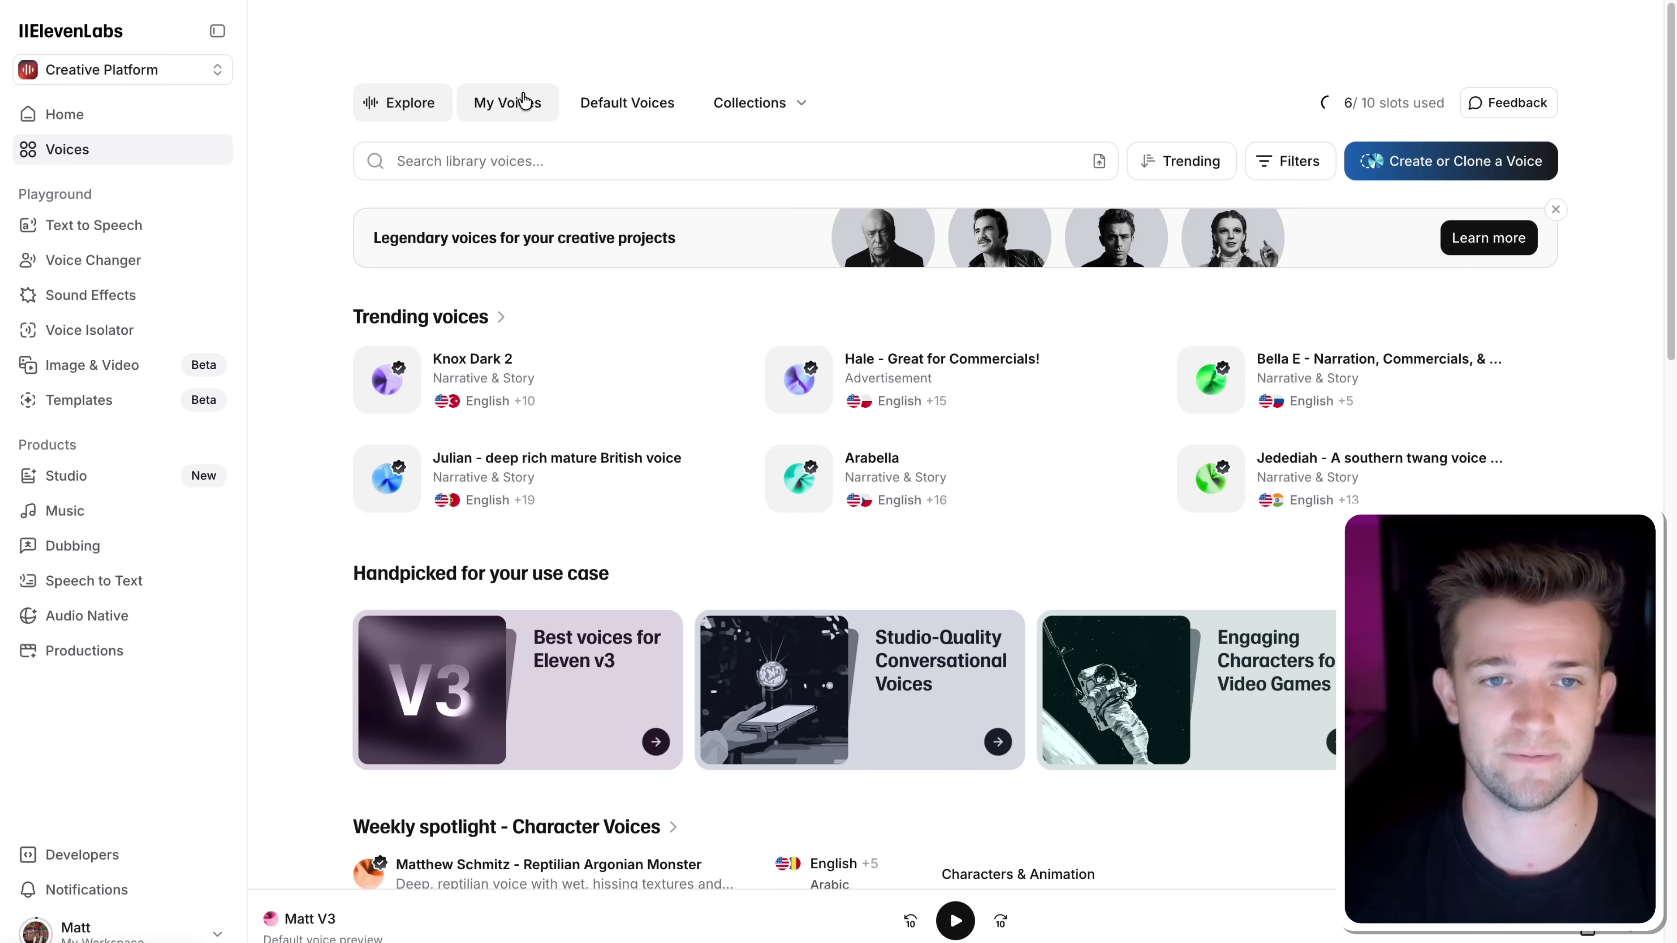
pyautogui.click(513, 102)
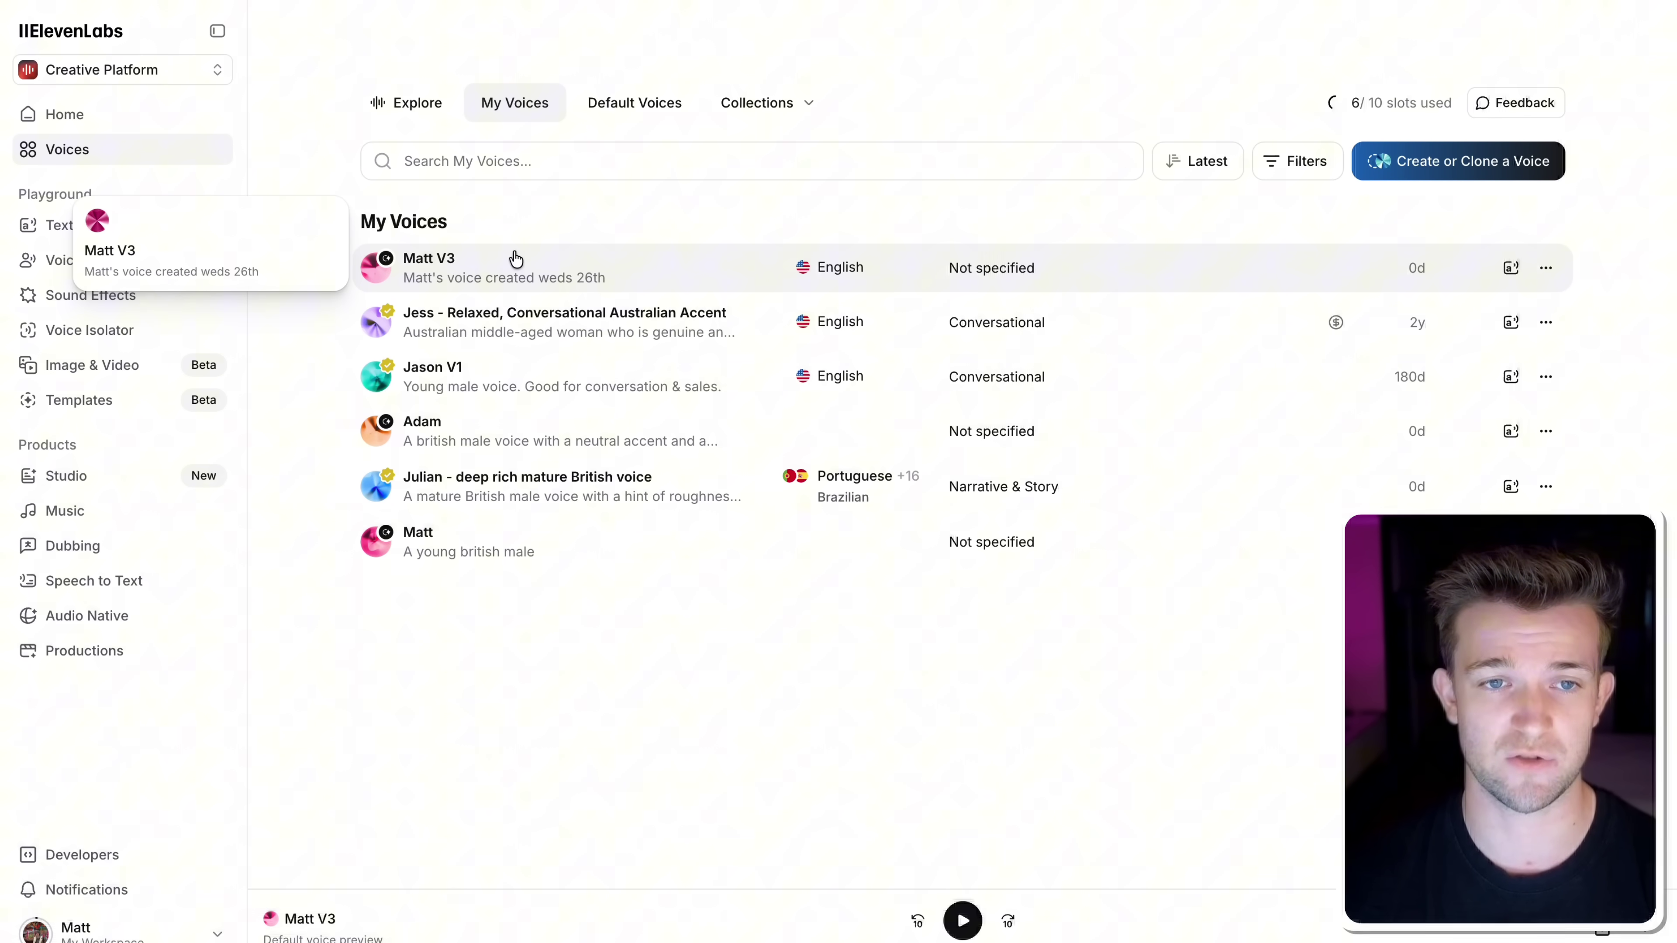
# Generate and play a Text to Speech clip in the cloned voice, then show the available models.
pyautogui.click(1510, 268)
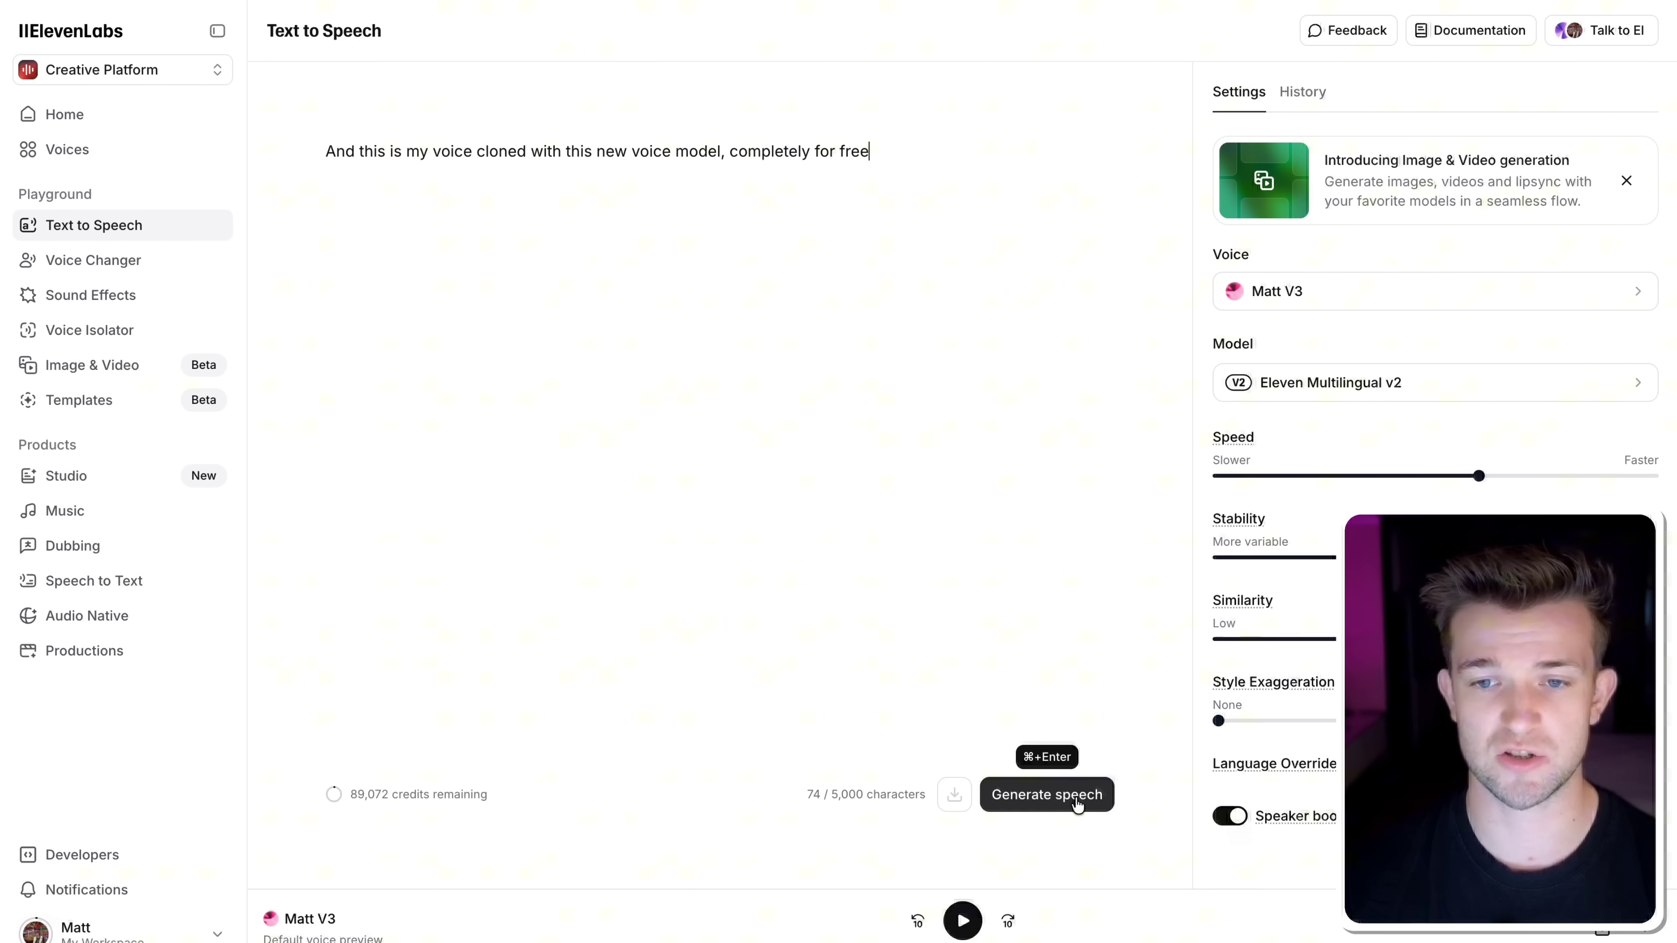
pyautogui.click(1078, 800)
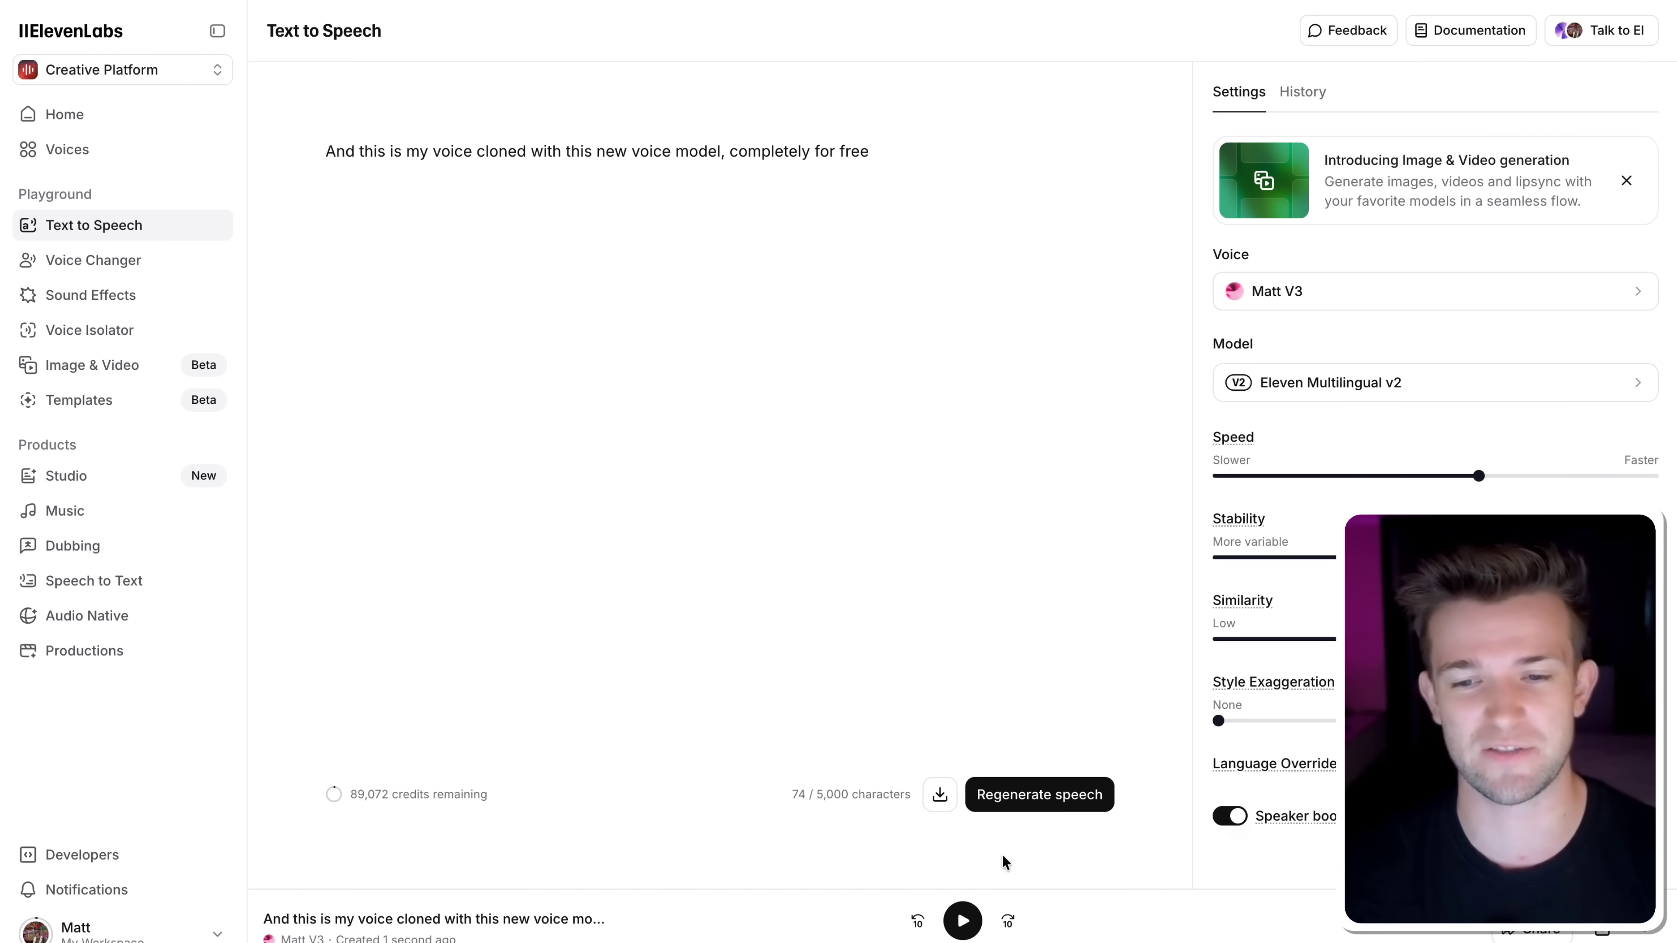
pyautogui.click(962, 921)
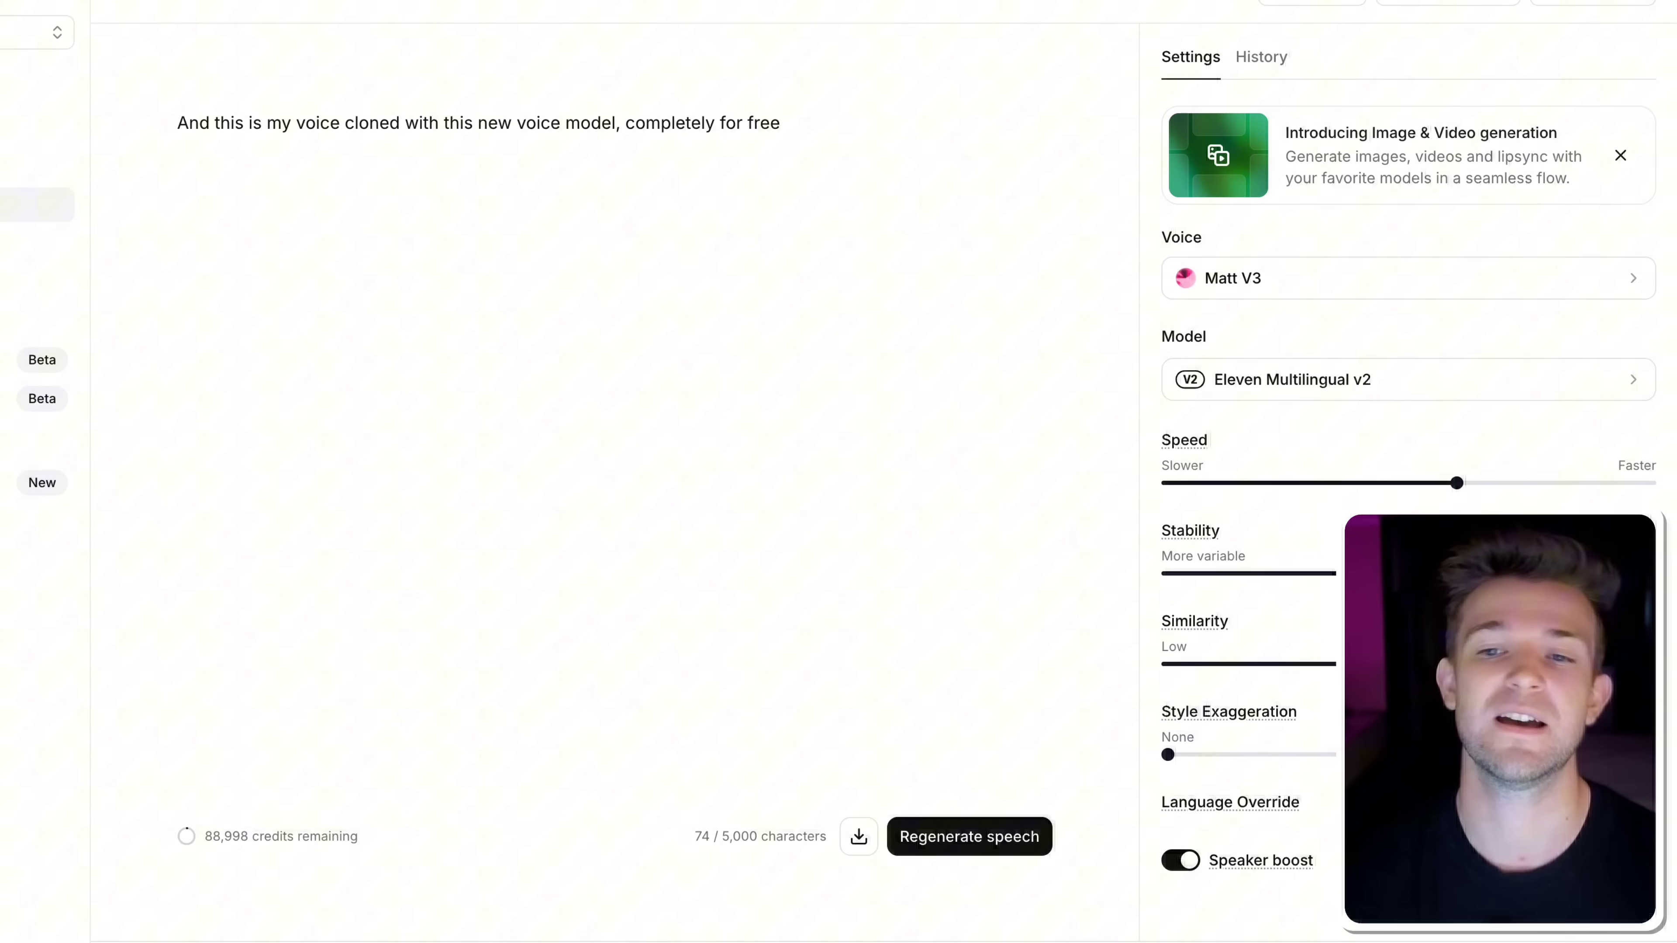
pyautogui.click(1291, 392)
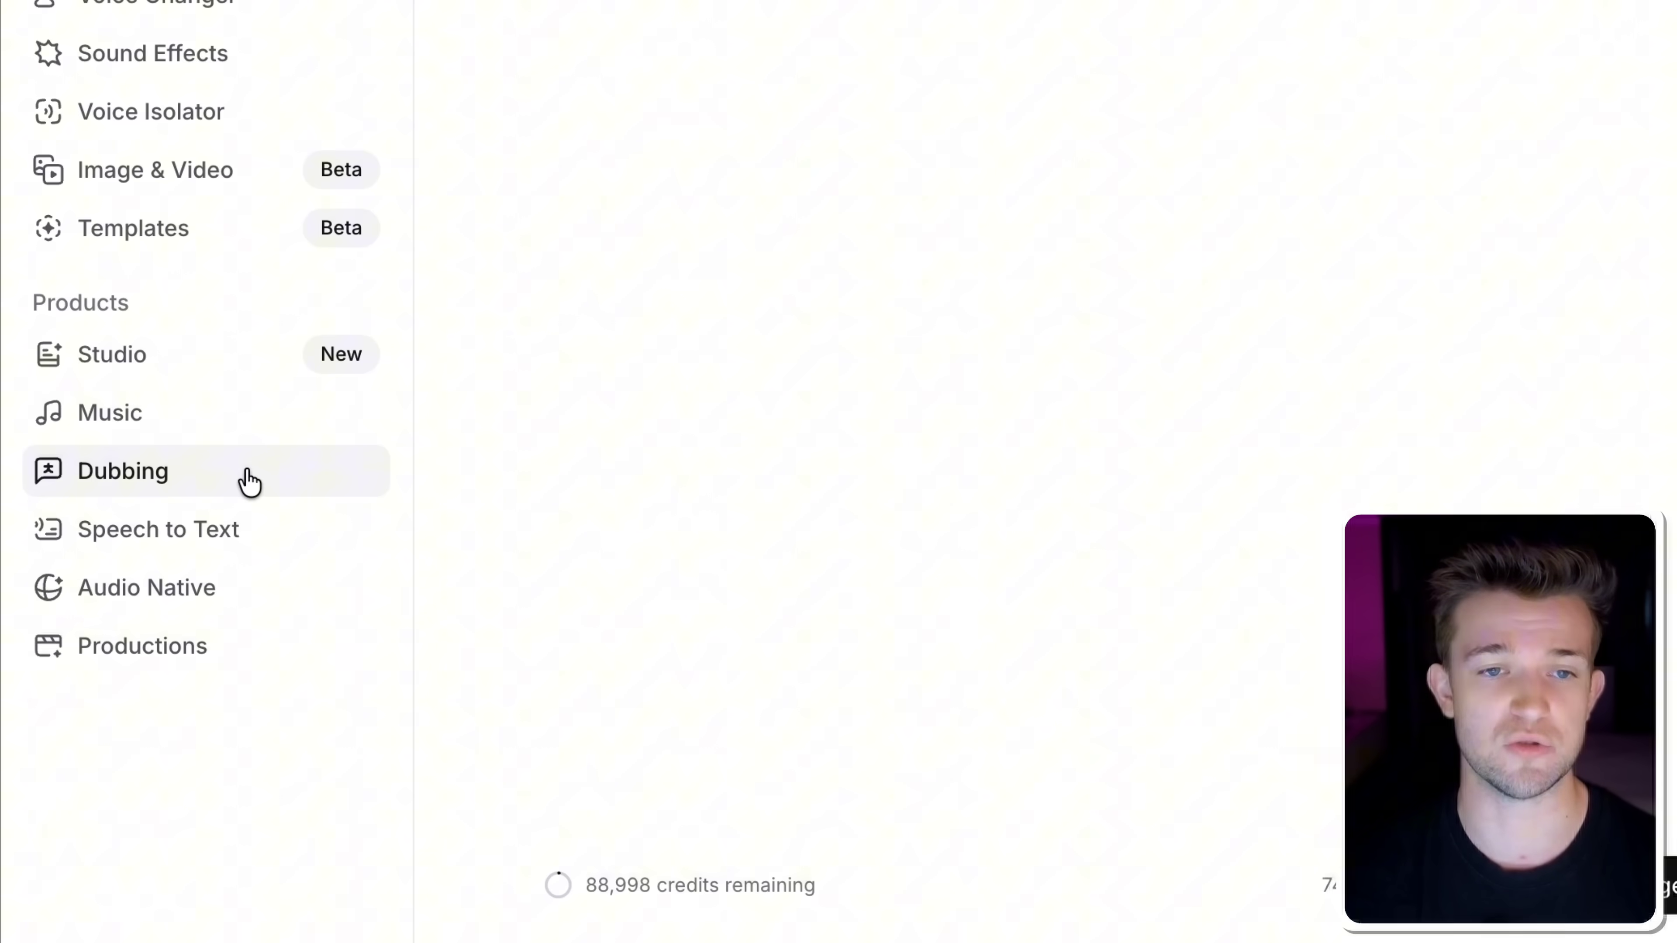
# Start a new dub in Dubbing and name it 'VC vs NC Project'.
pyautogui.click(250, 482)
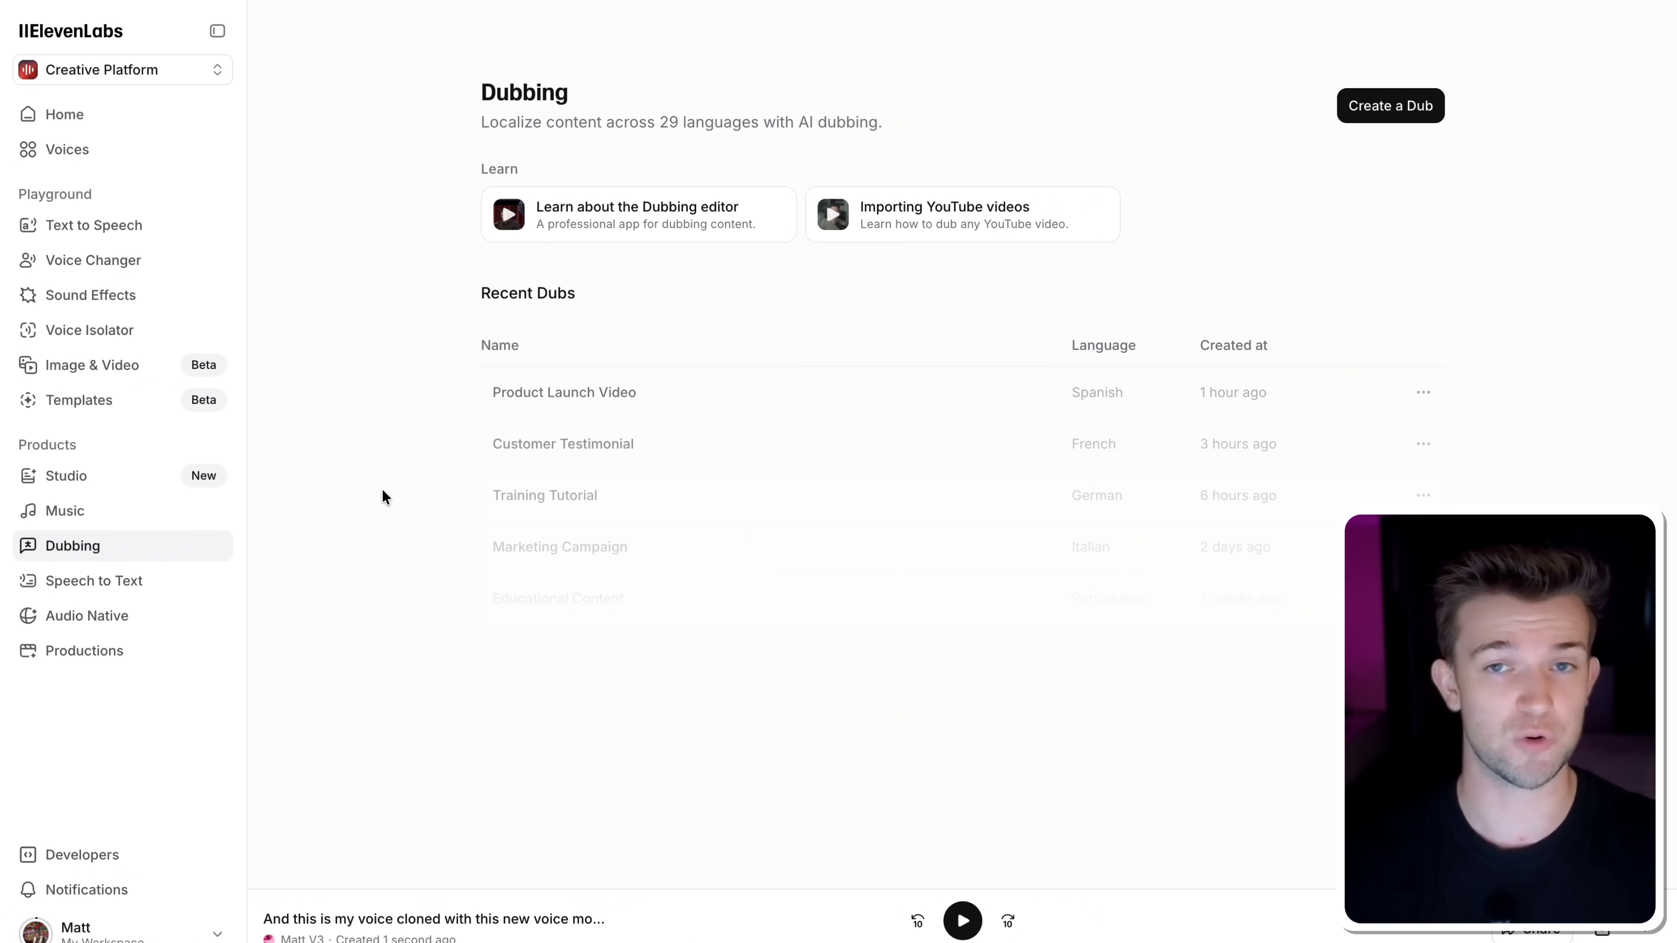
pyautogui.click(1378, 104)
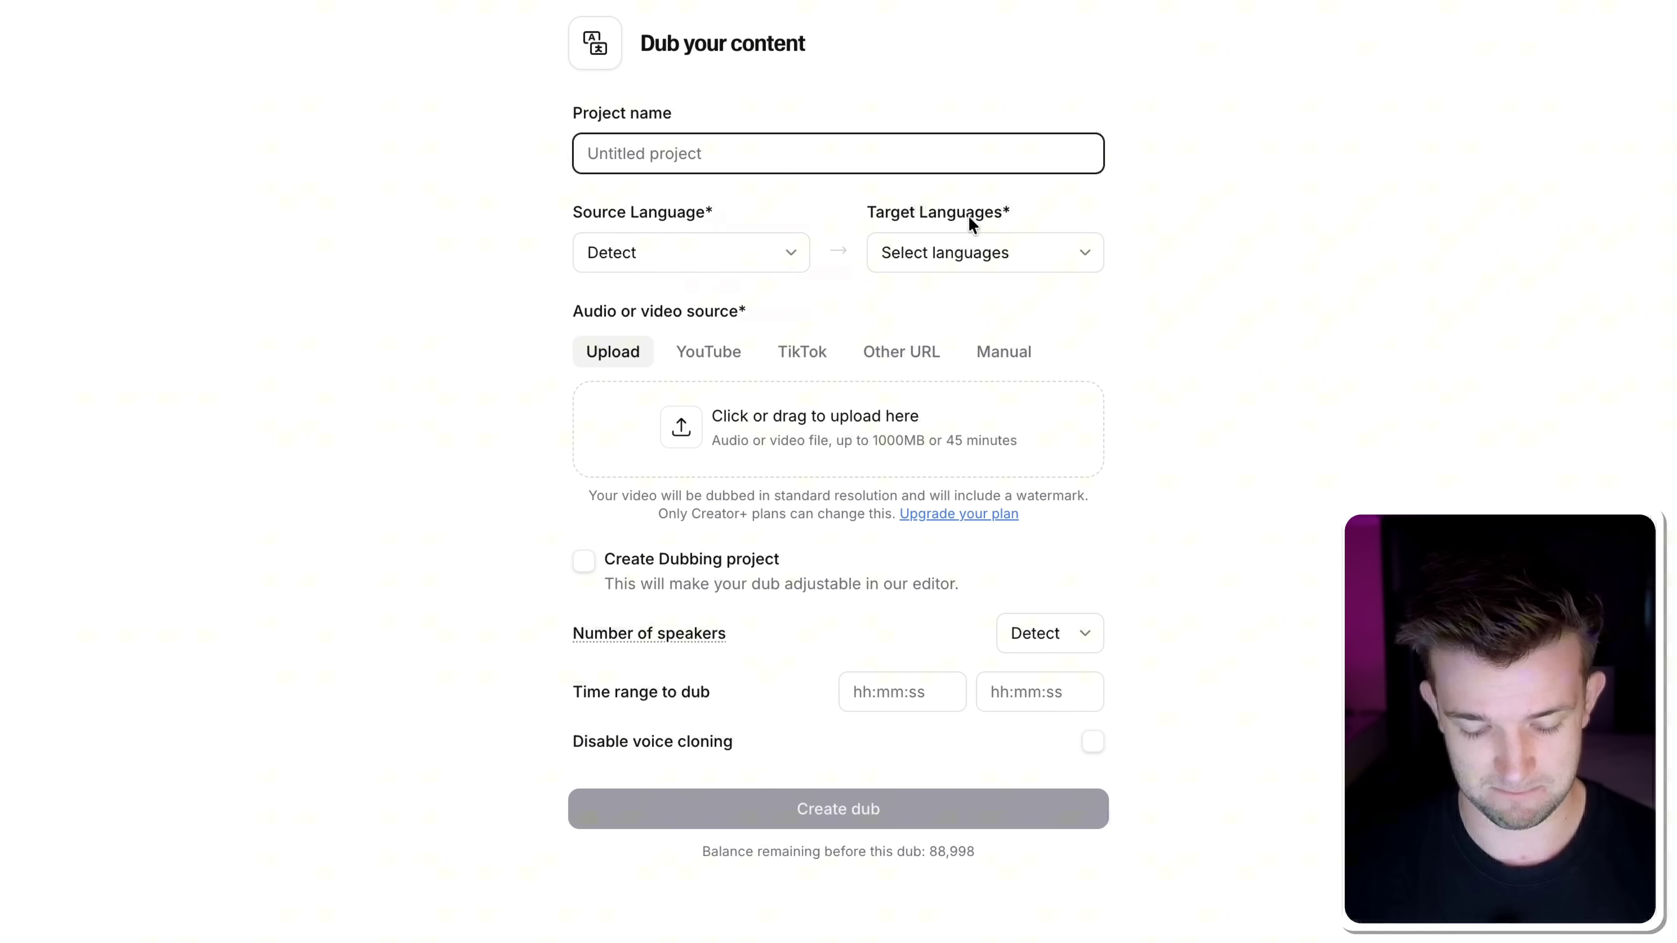
pyautogui.write('VC vs NC Project')
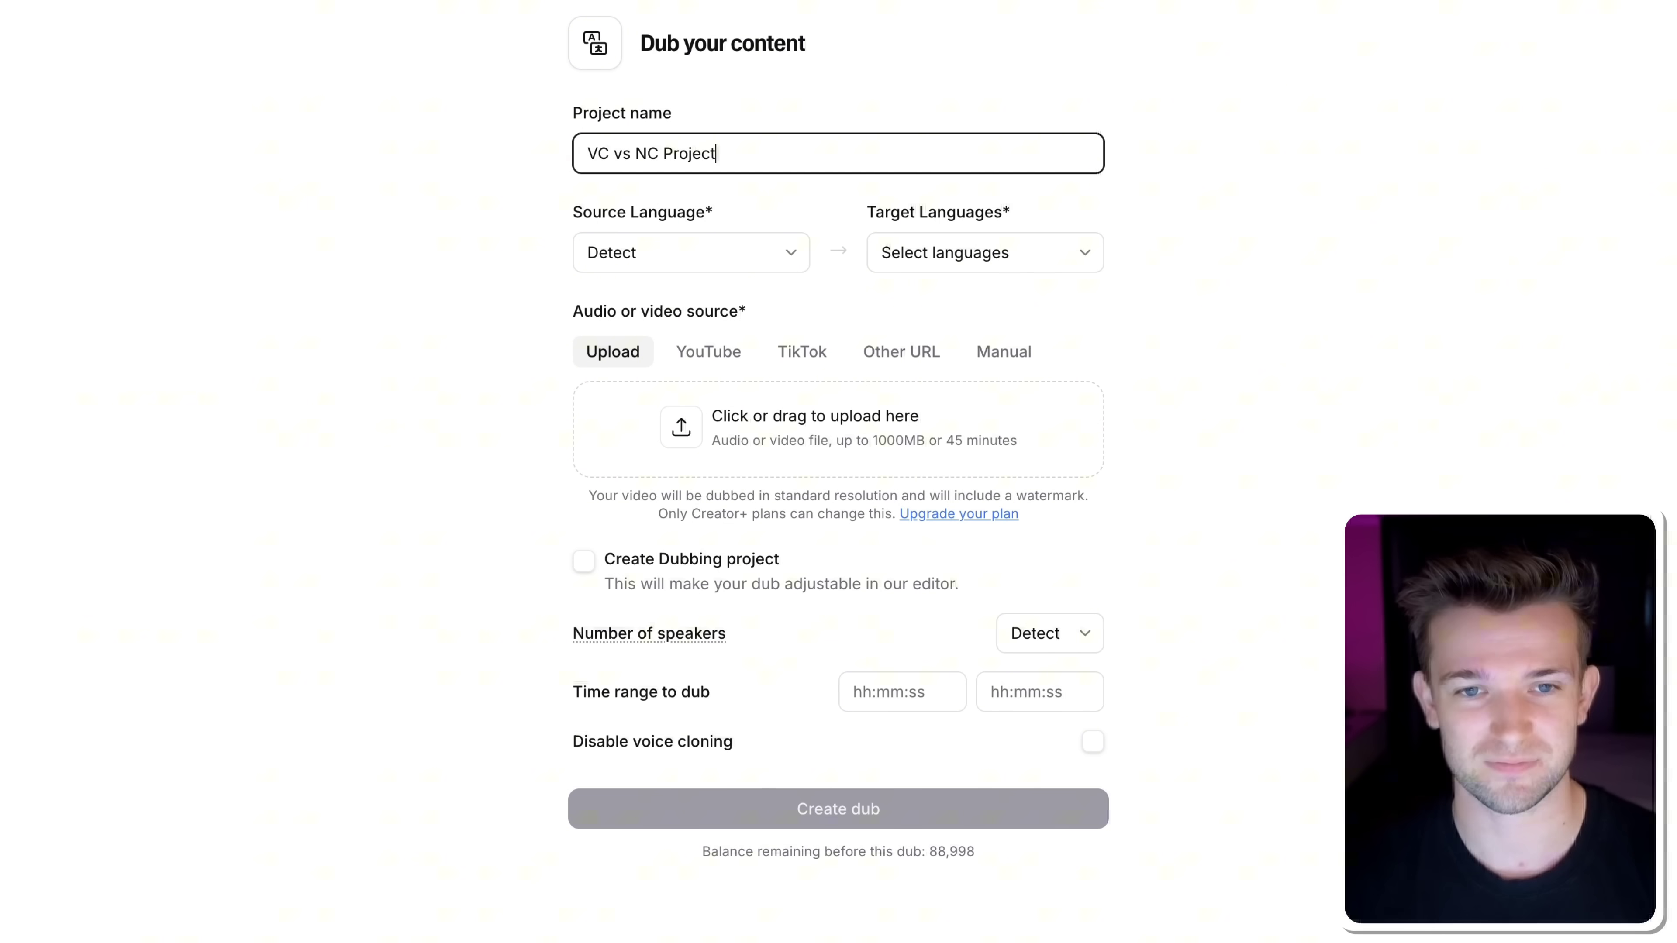
# Set English as both the source language and the target language.
pyautogui.click(729, 259)
pyautogui.click(693, 335)
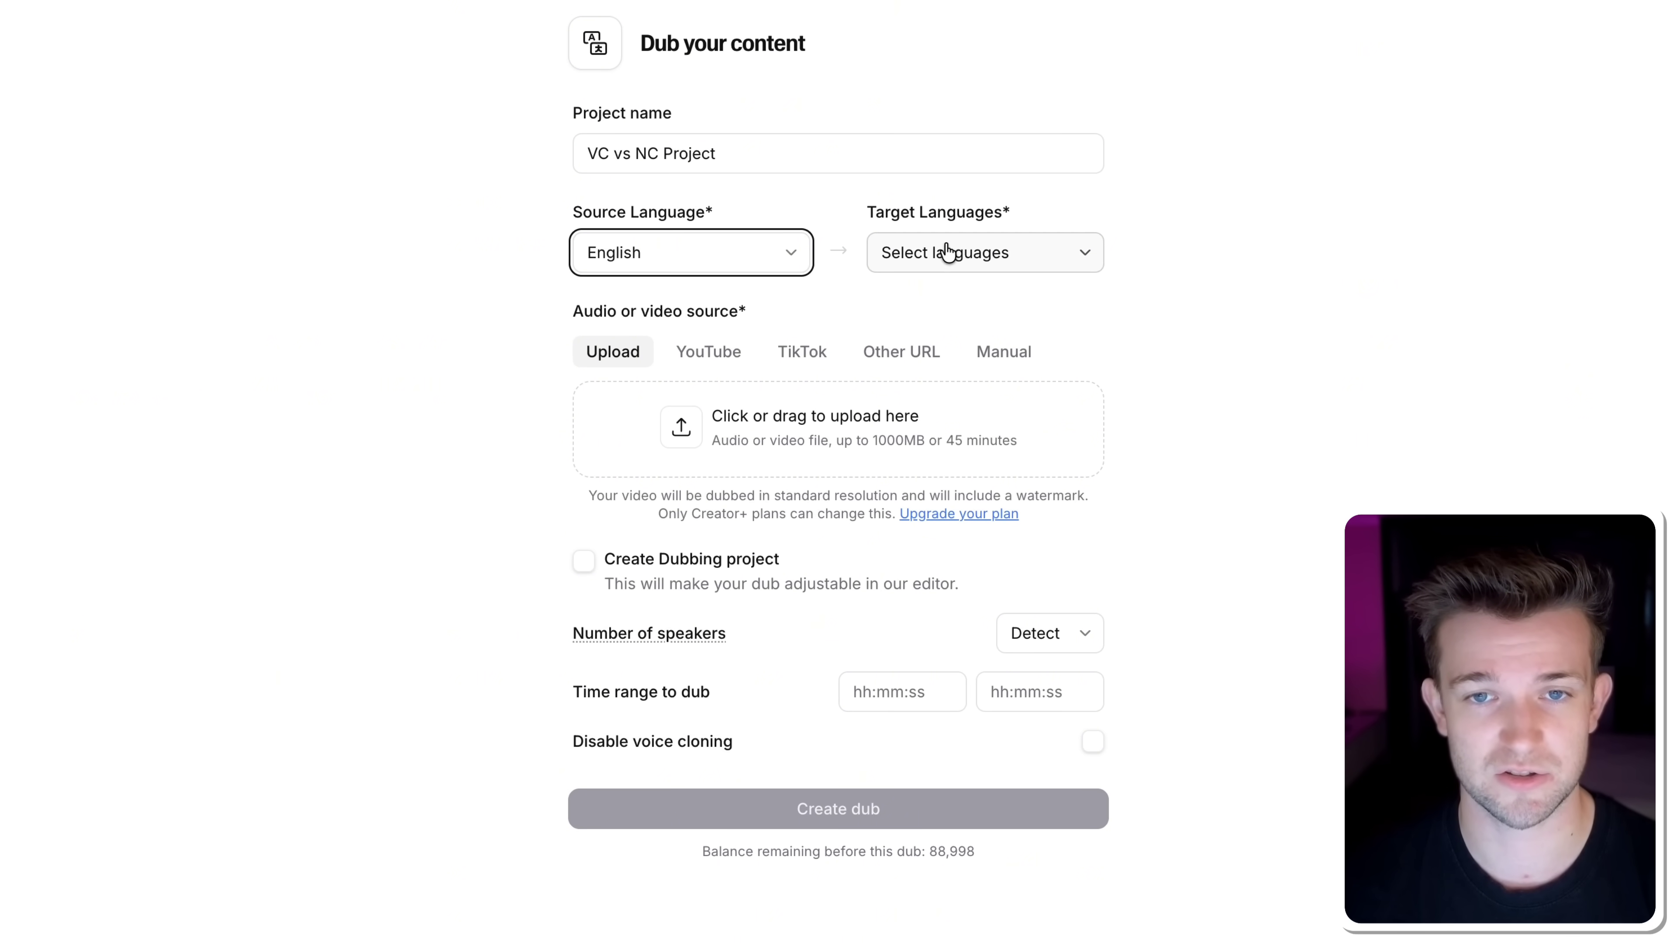
pyautogui.click(946, 252)
pyautogui.click(947, 304)
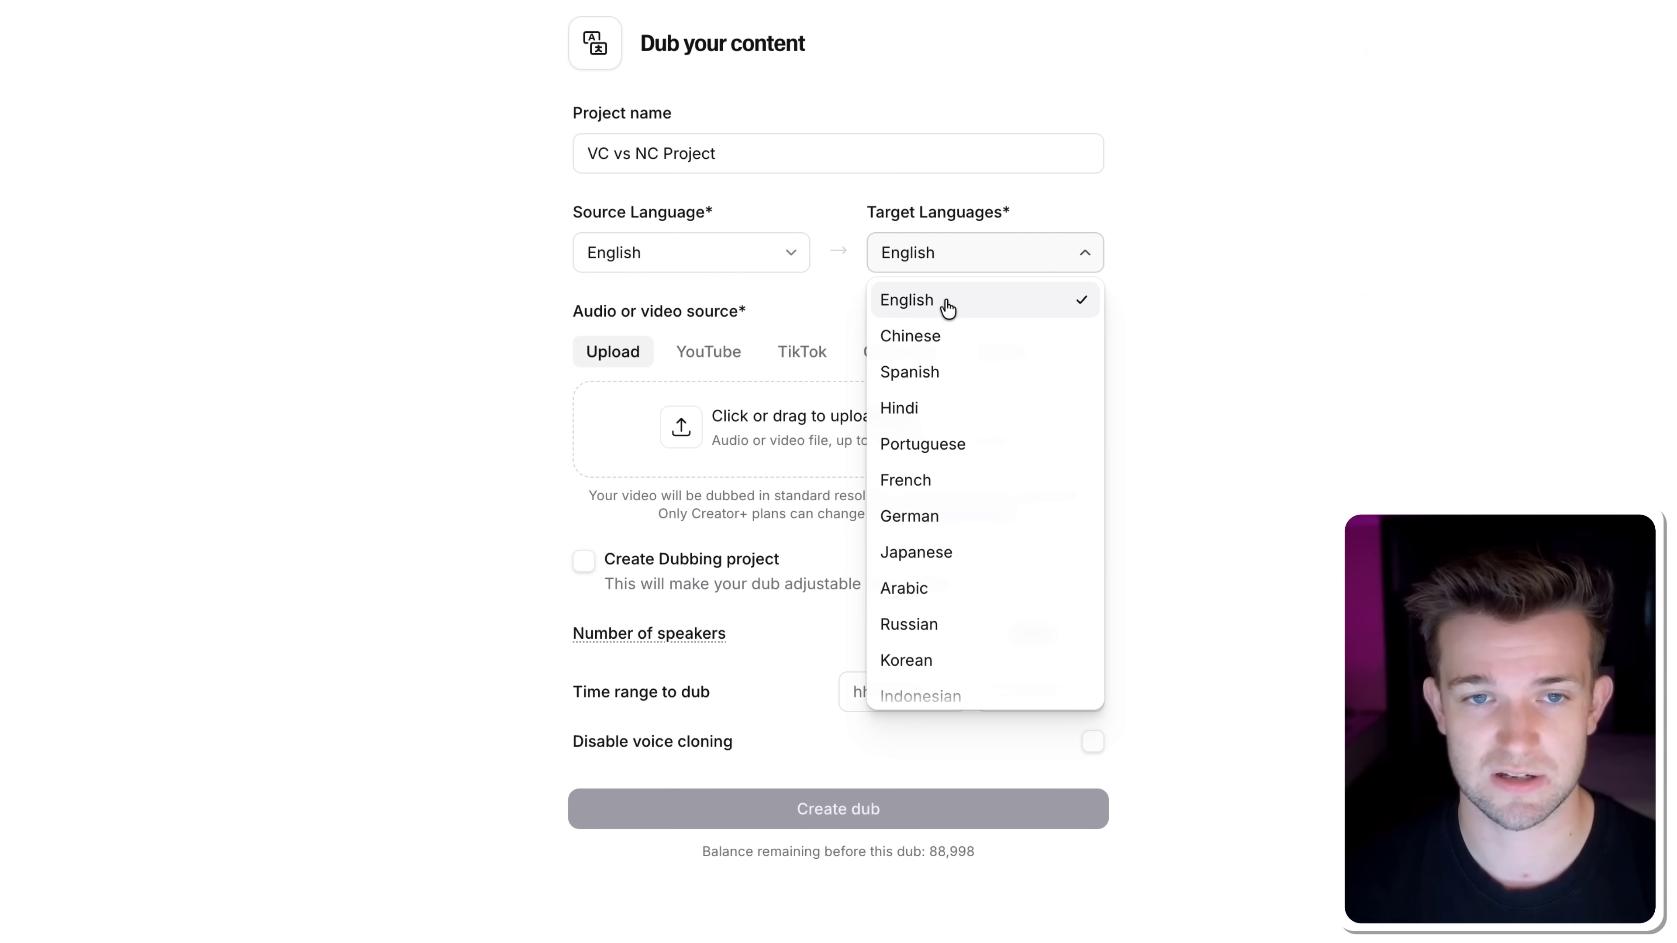
pyautogui.click(532, 369)
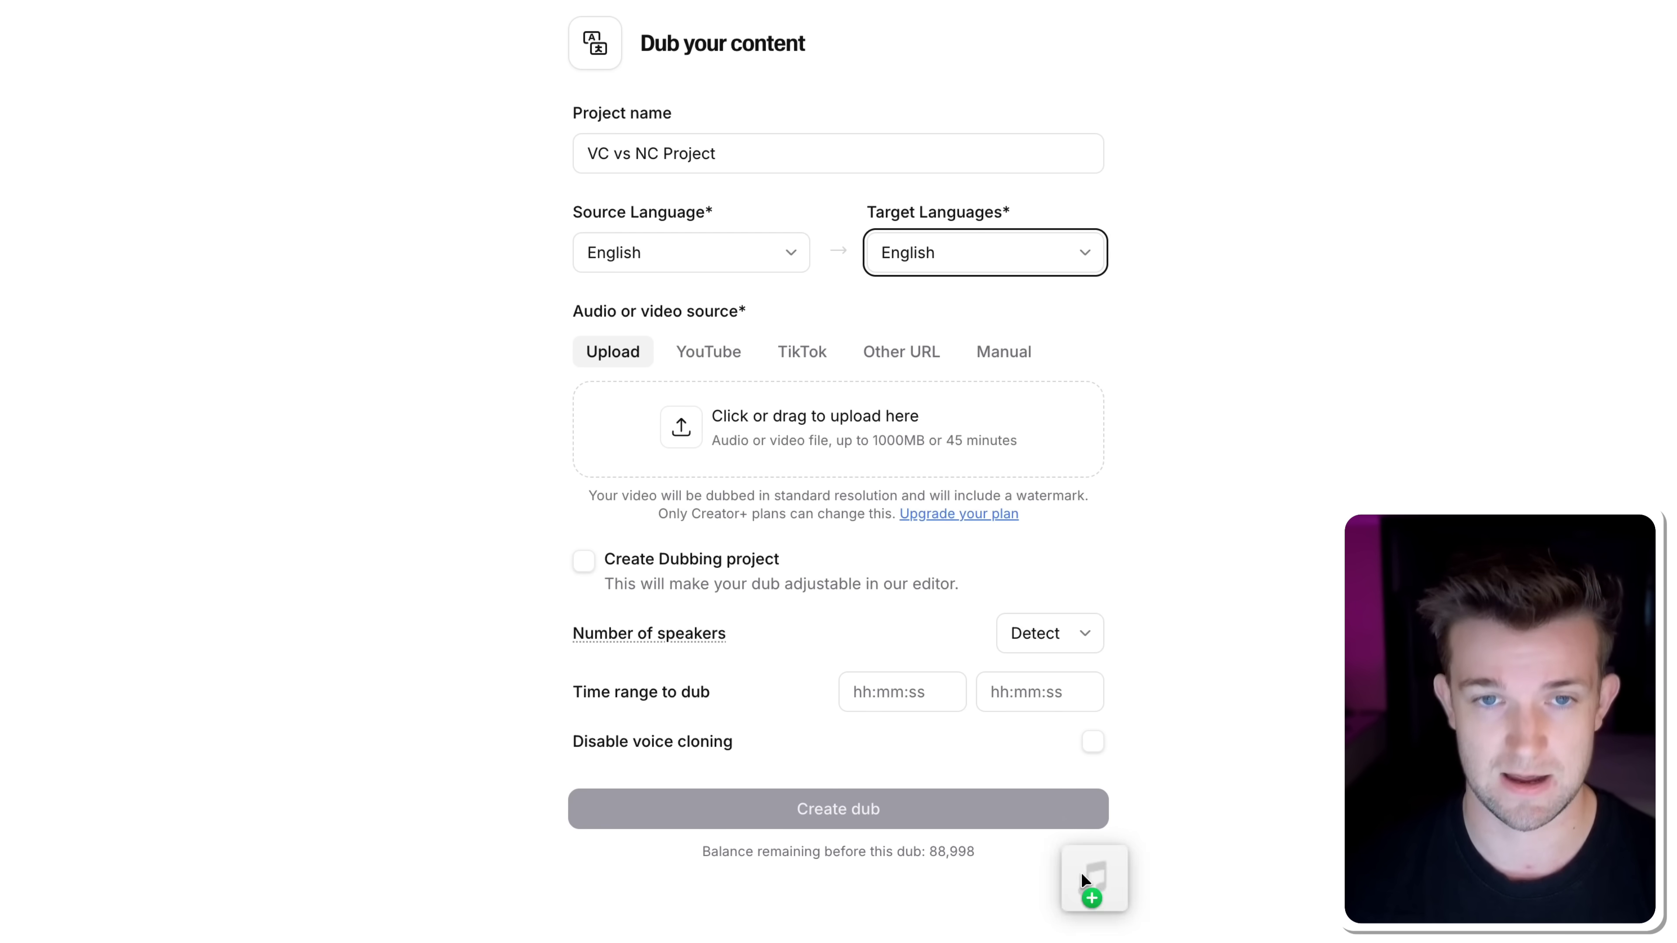
# Upload the isolated Speaker A audio file as the dub source and preview it.
pyautogui.moveTo(1086, 866); pyautogui.dragTo(886, 448)
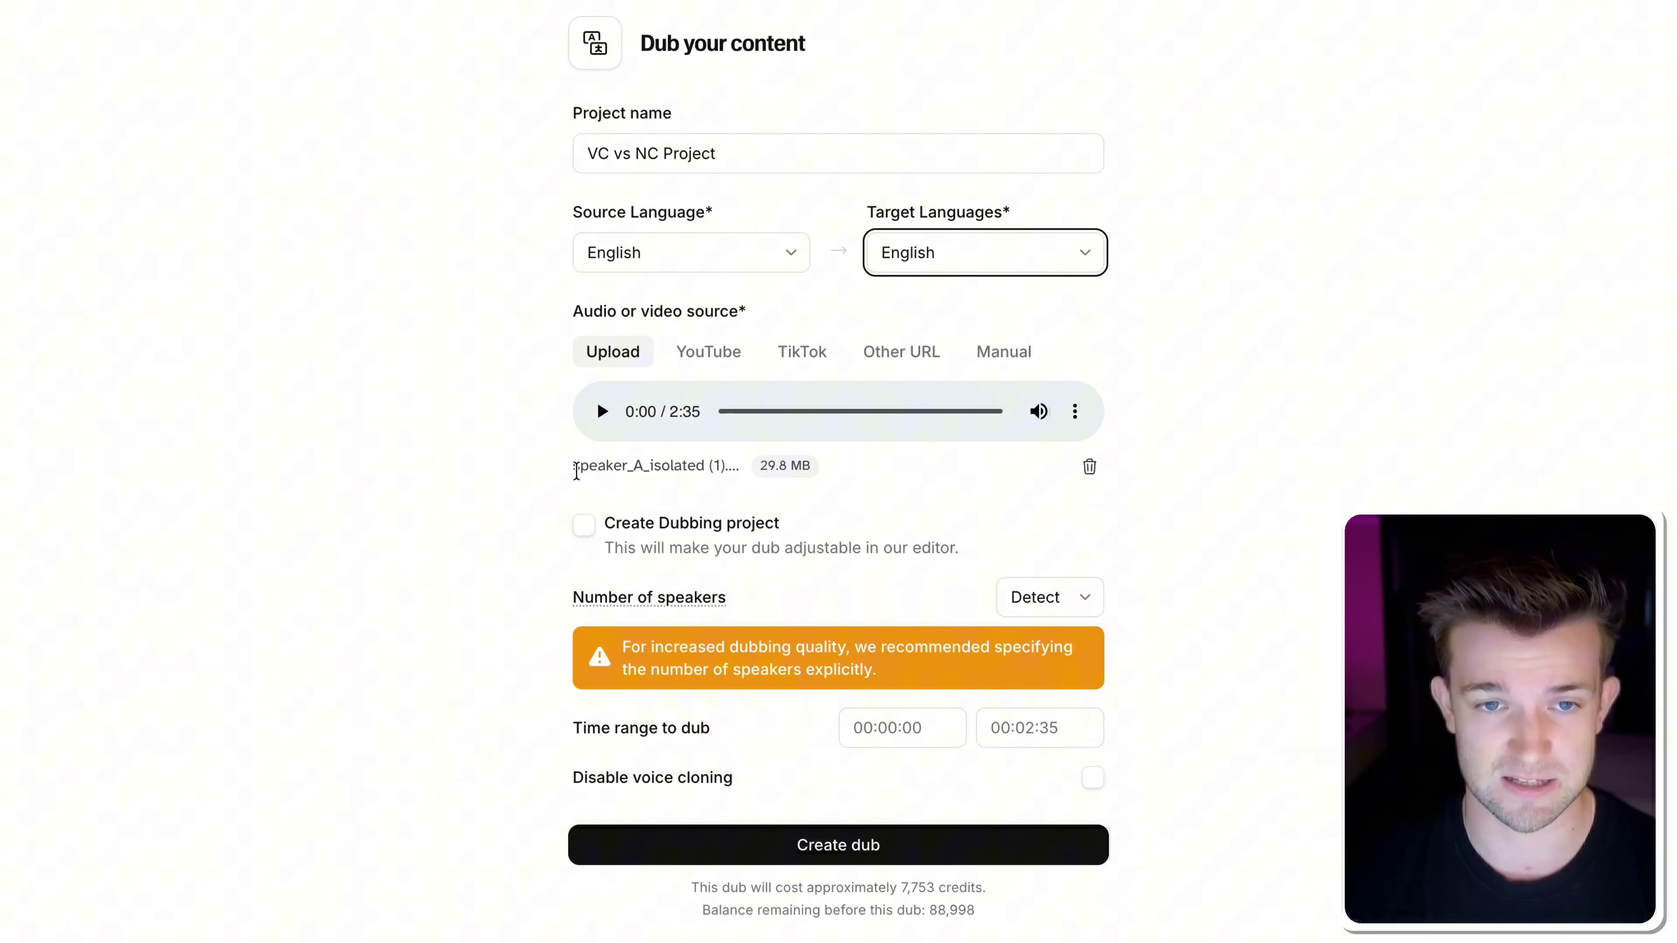
pyautogui.moveTo(581, 466); pyautogui.dragTo(574, 473)
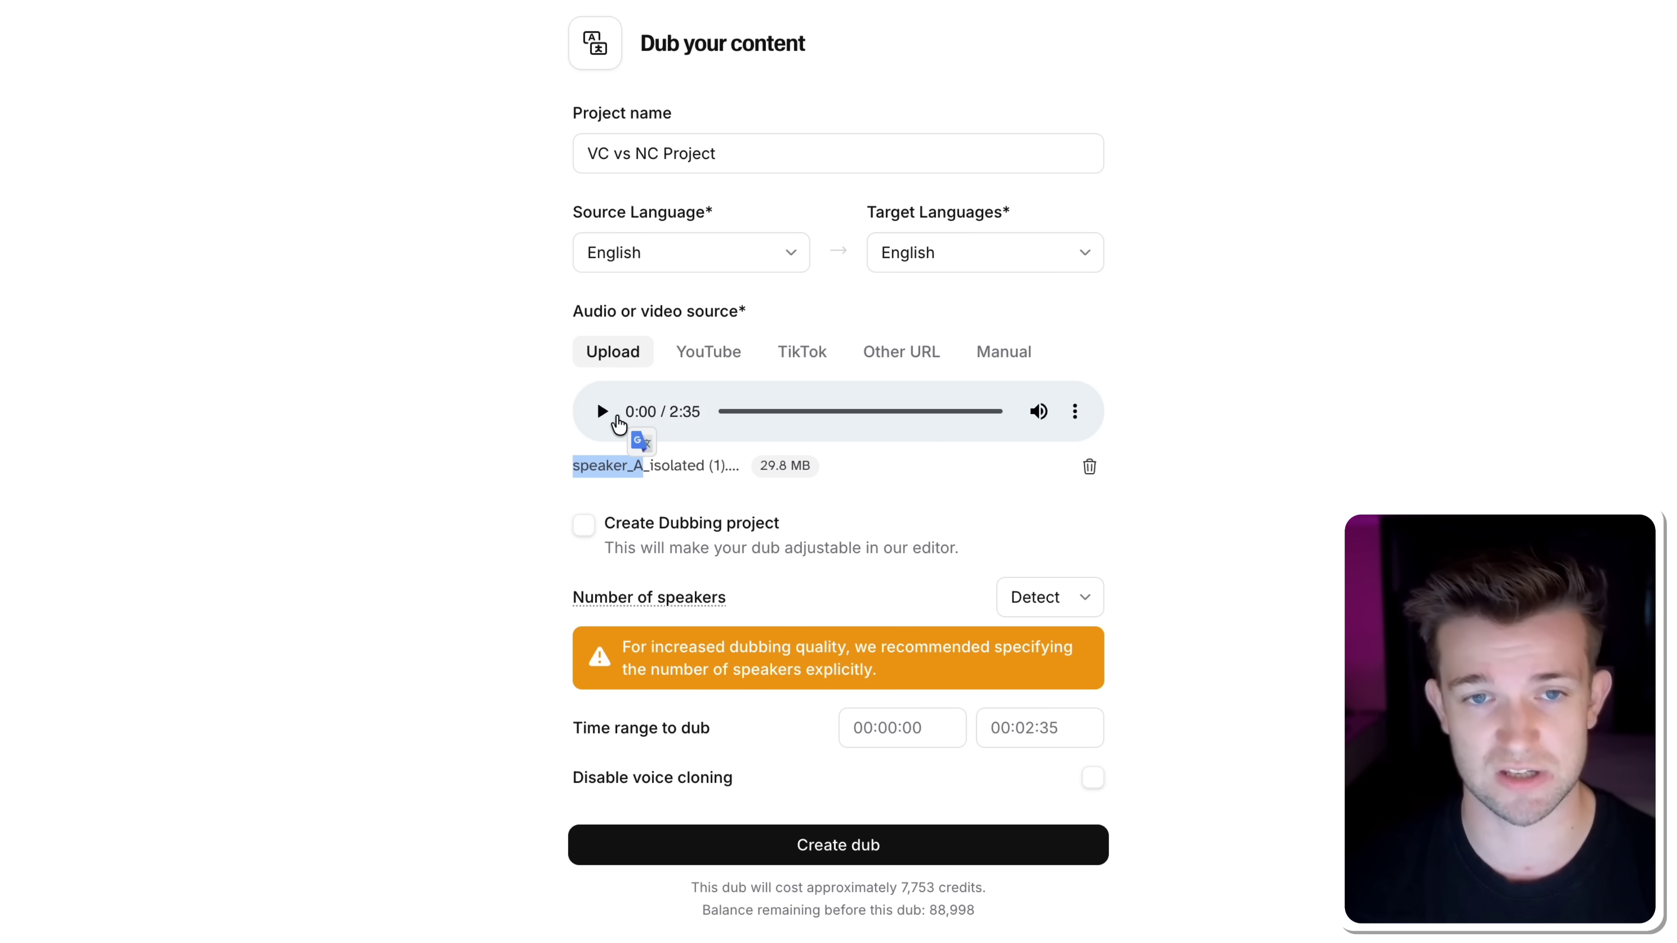
pyautogui.click(605, 413)
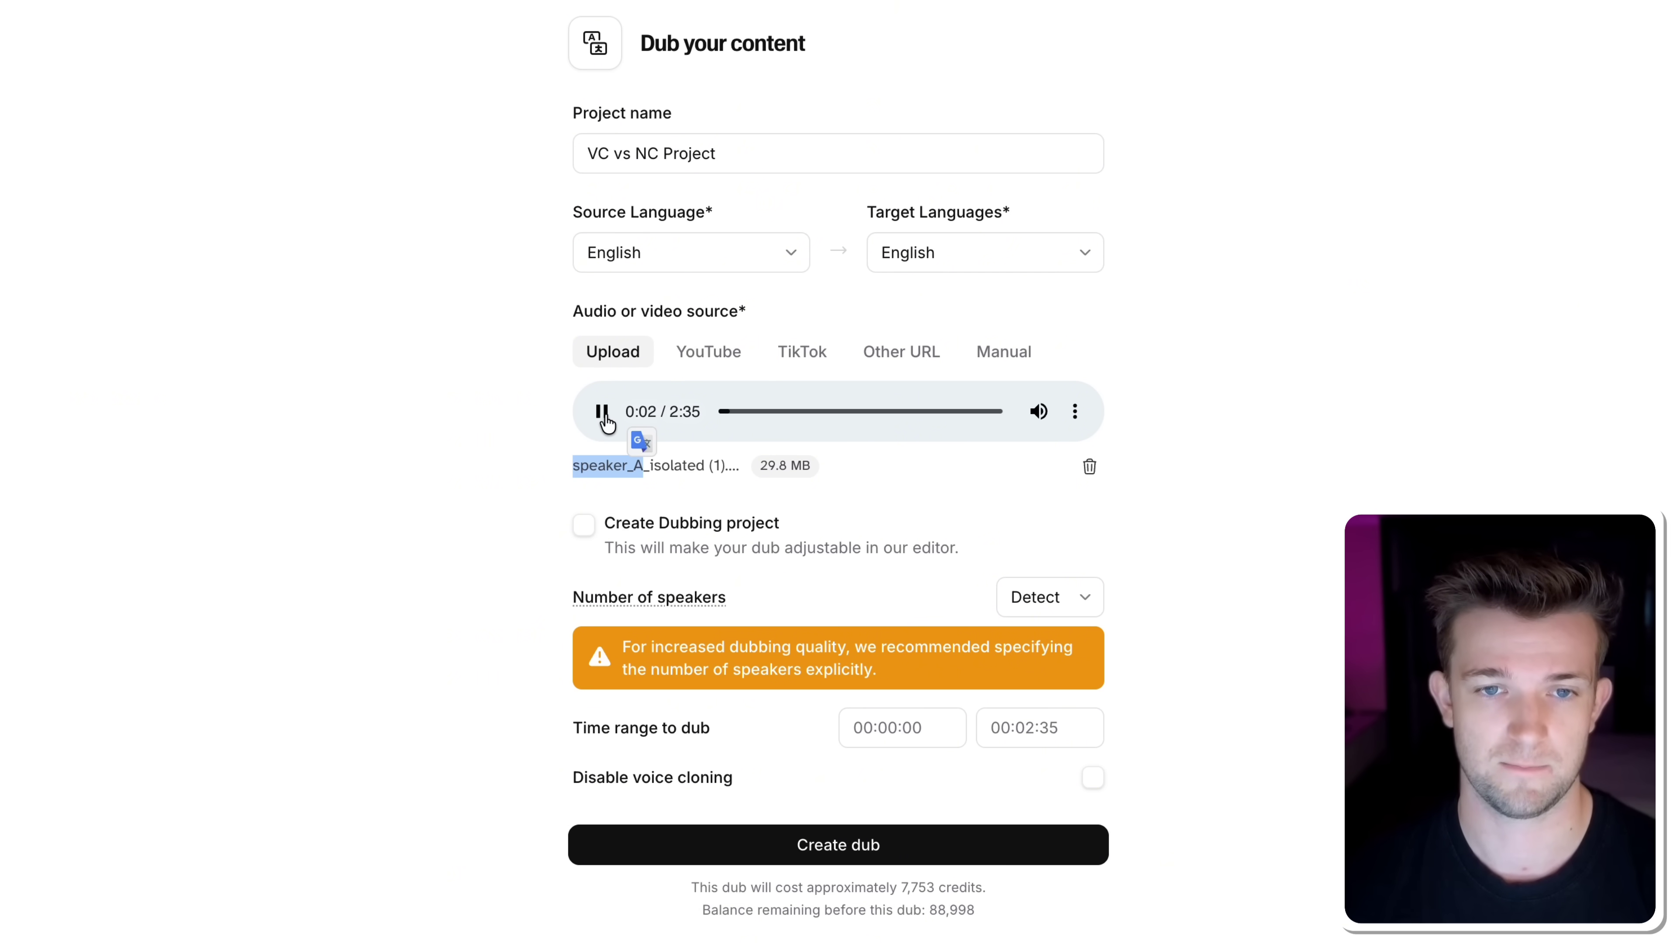
pyautogui.click(459, 438)
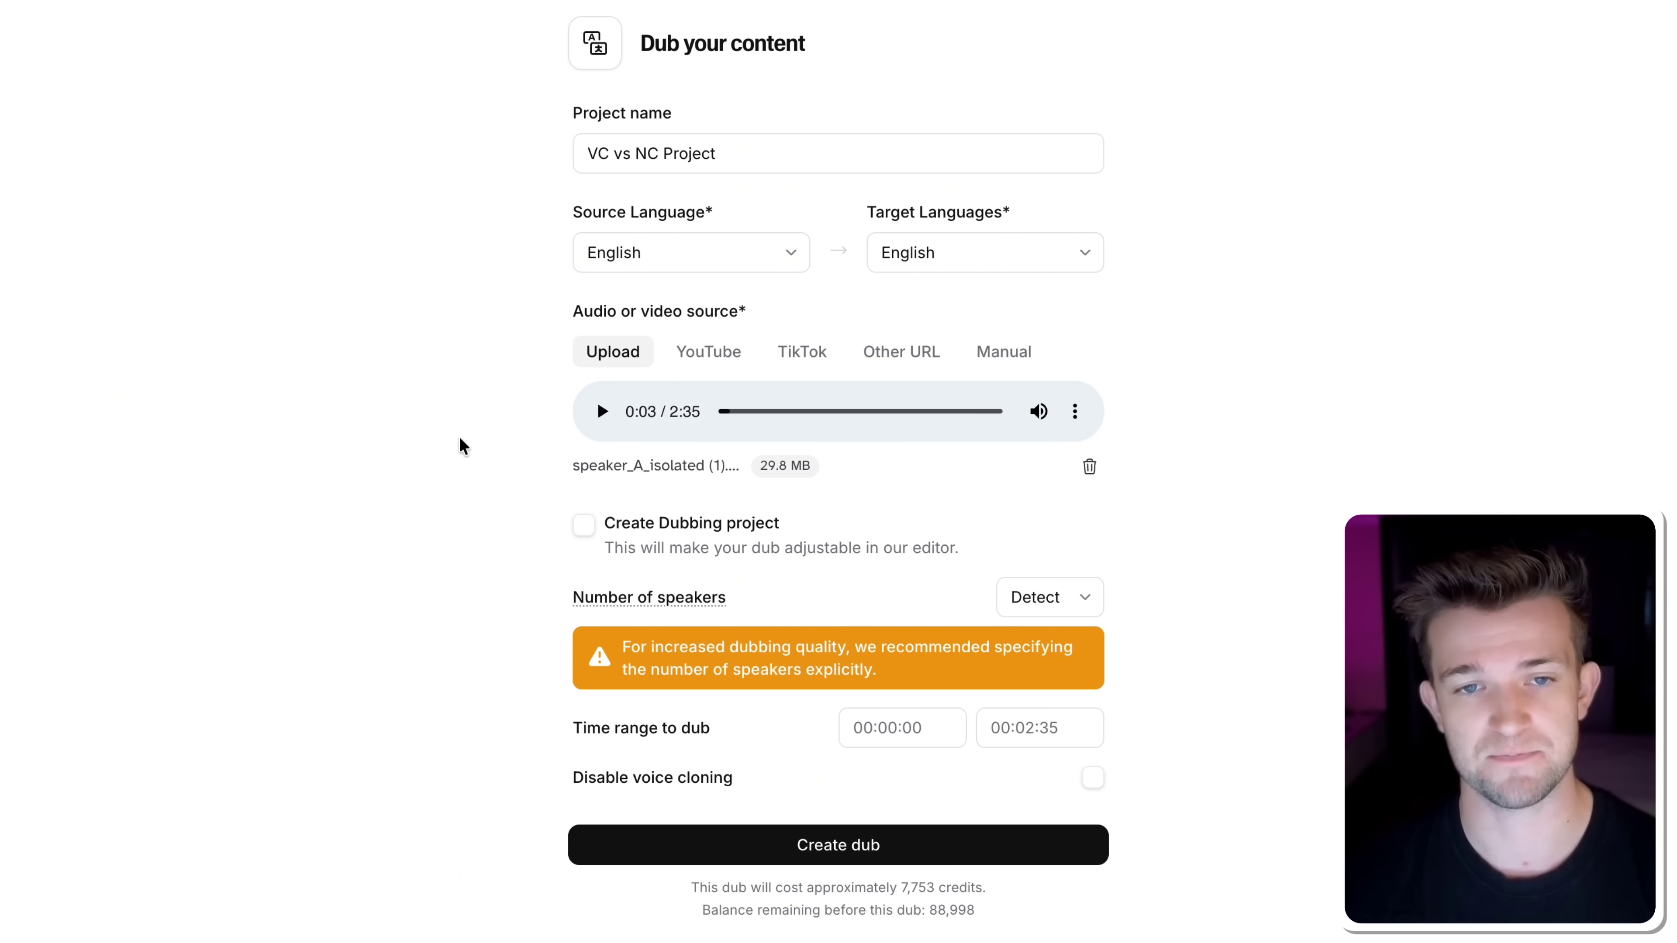
# Make it an editable dubbing project with 1 speaker and create the dub.
pyautogui.click(585, 526)
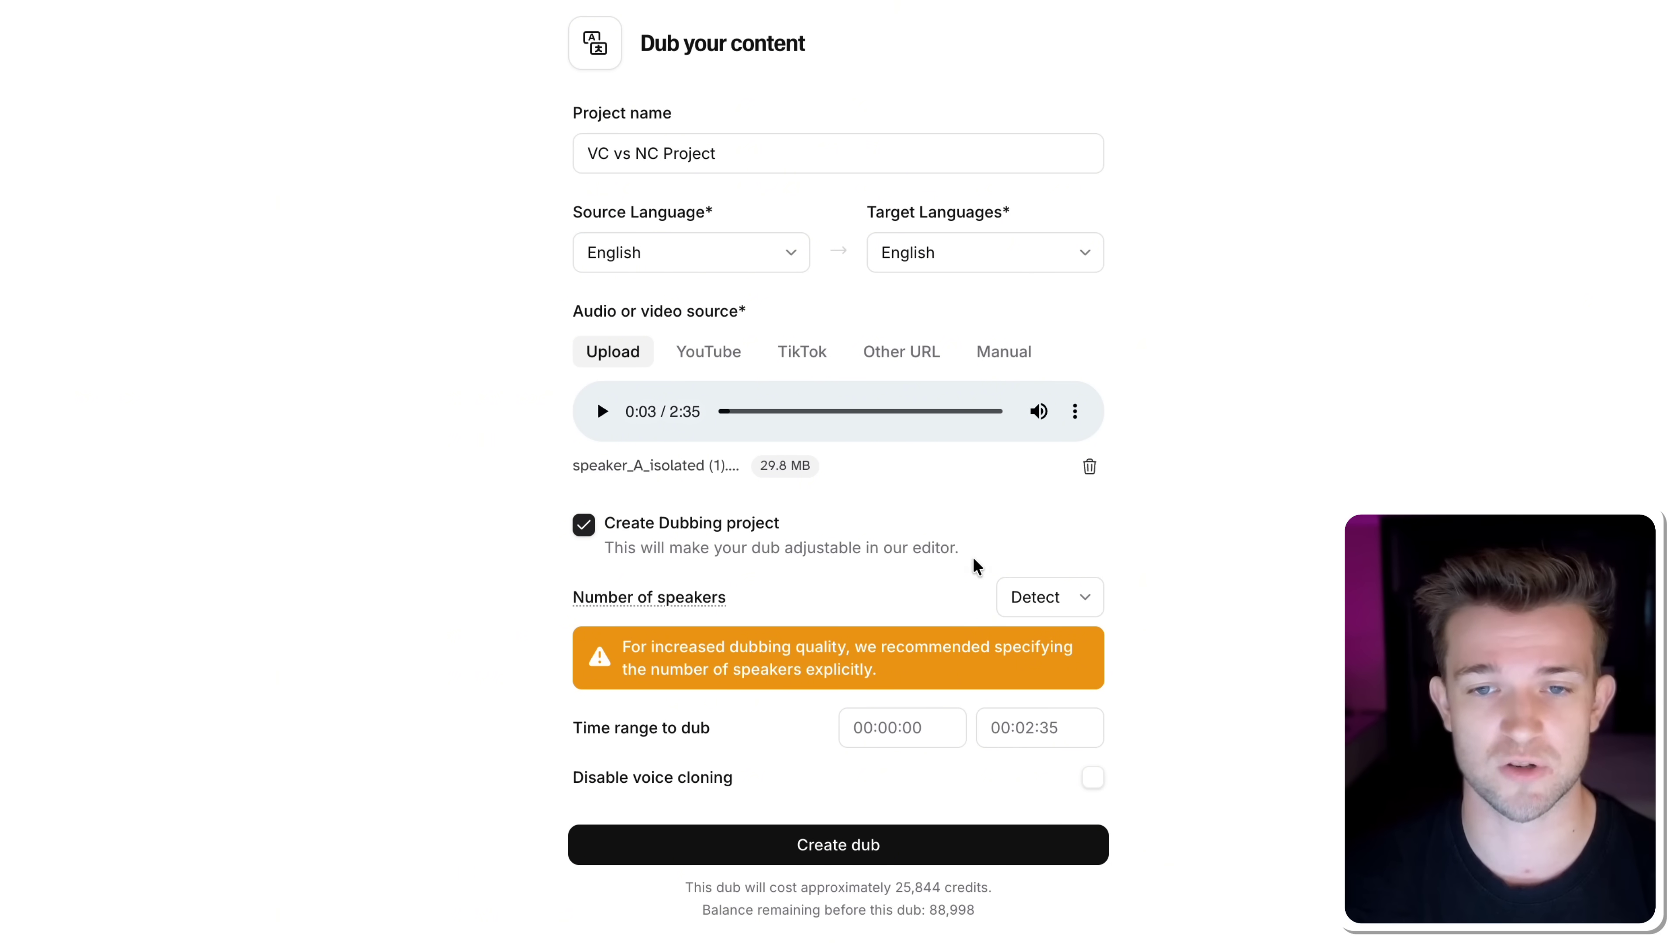
pyautogui.click(1046, 597)
pyautogui.click(1031, 678)
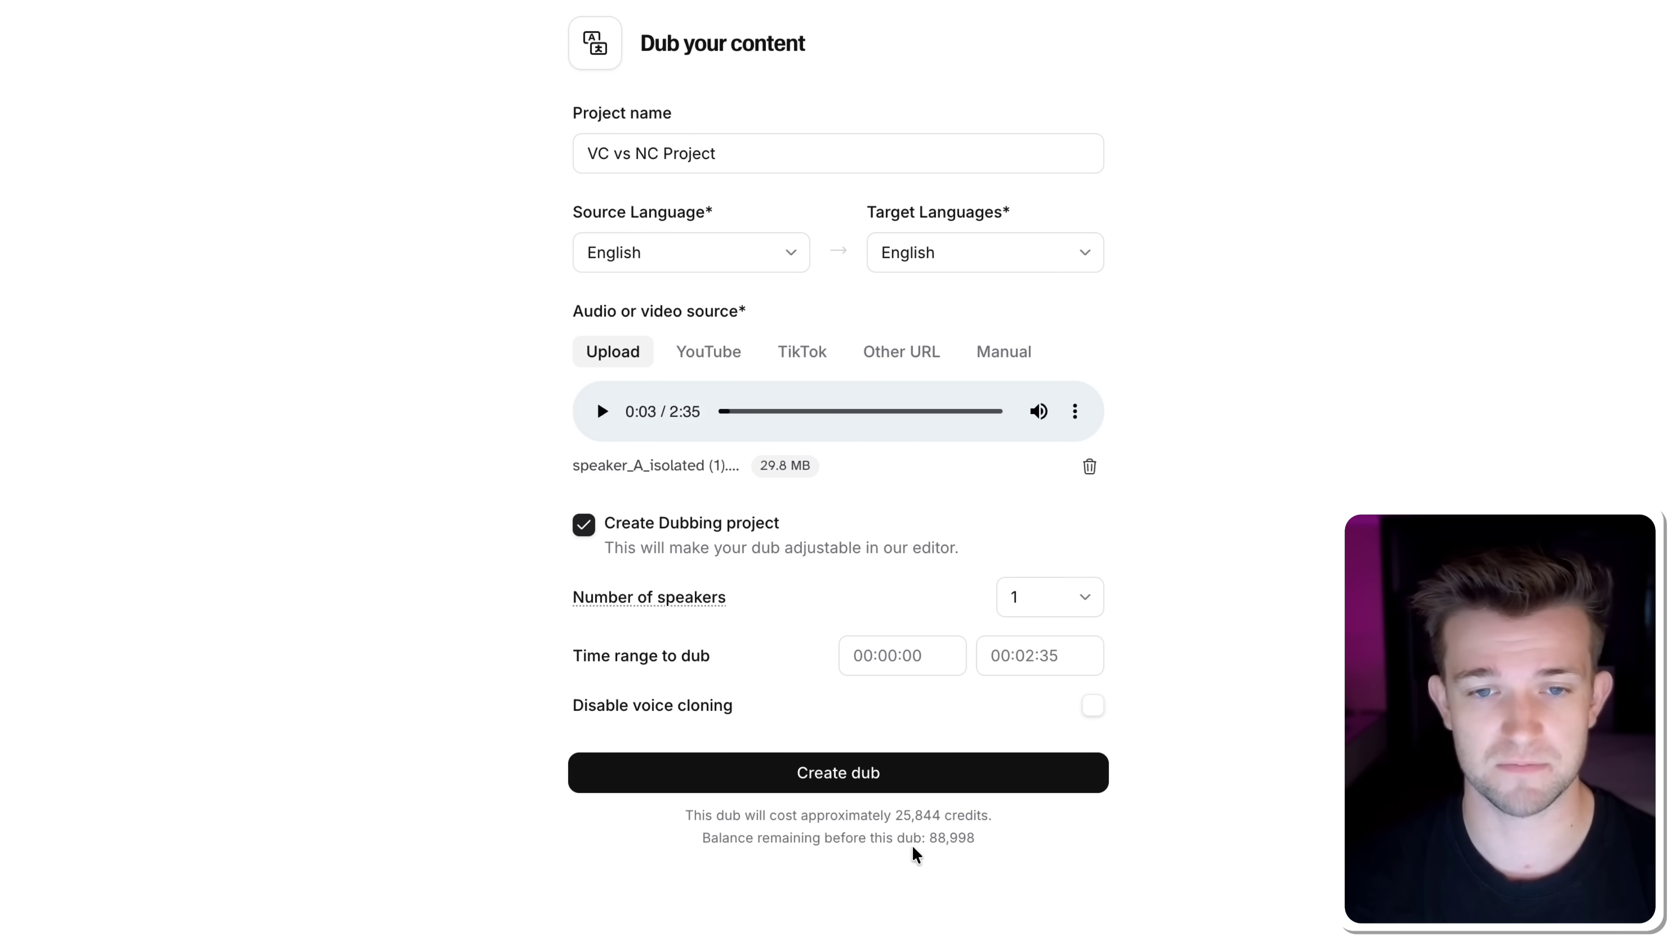
pyautogui.moveTo(893, 807); pyautogui.dragTo(1003, 858)
pyautogui.click(927, 786)
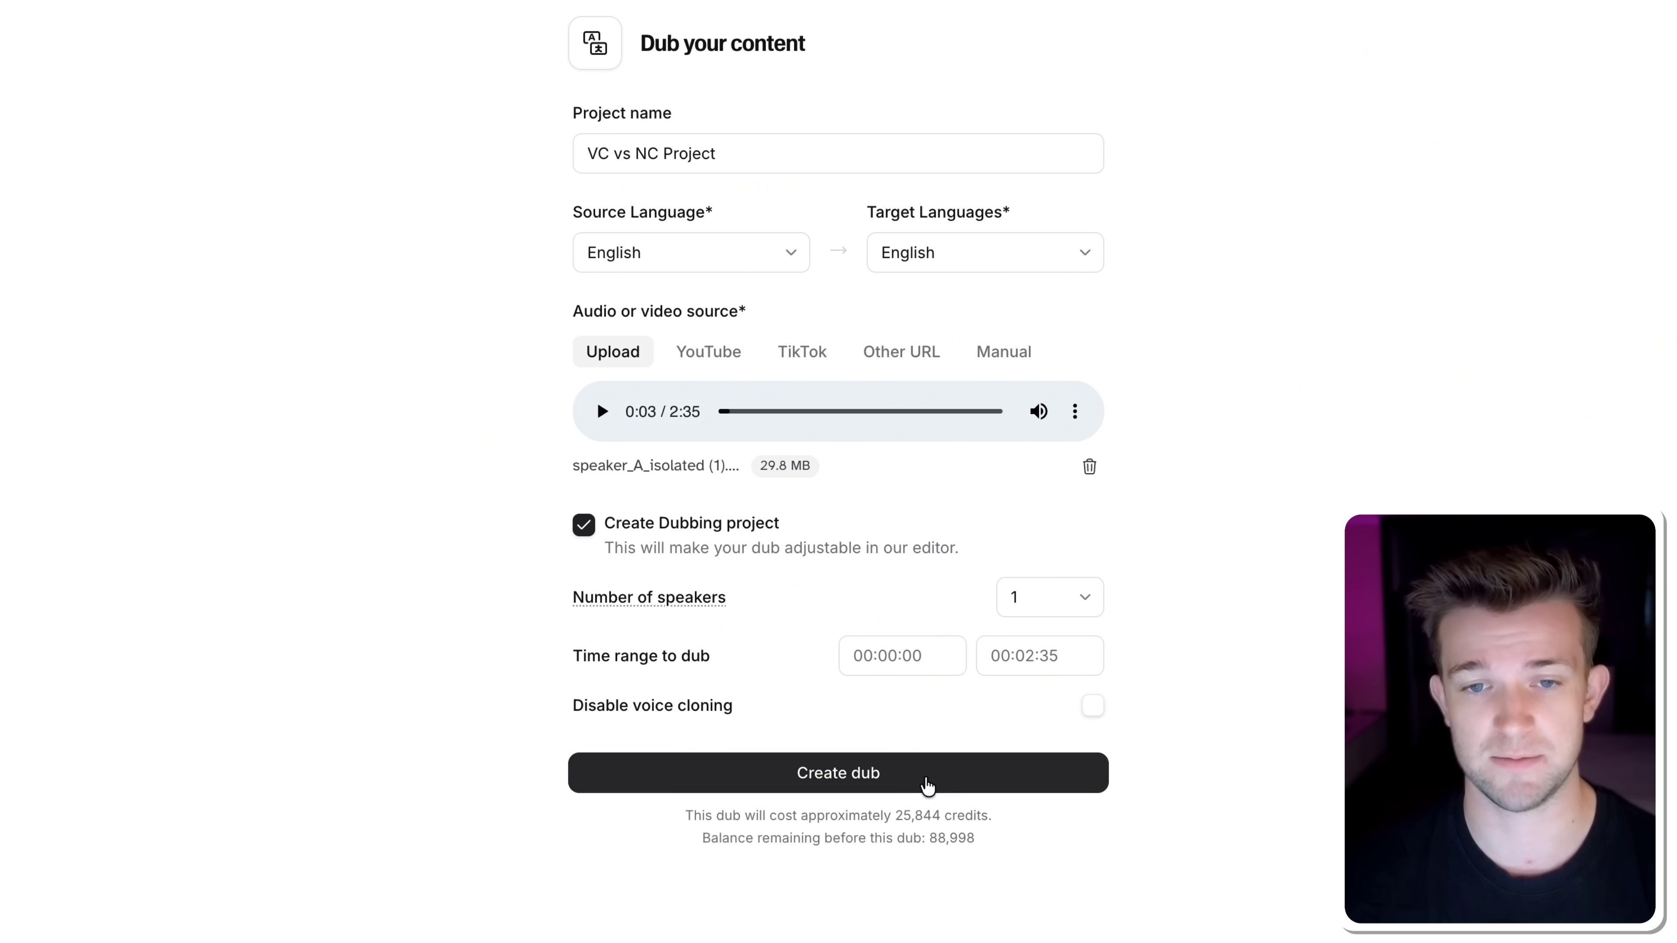
pyautogui.click(901, 776)
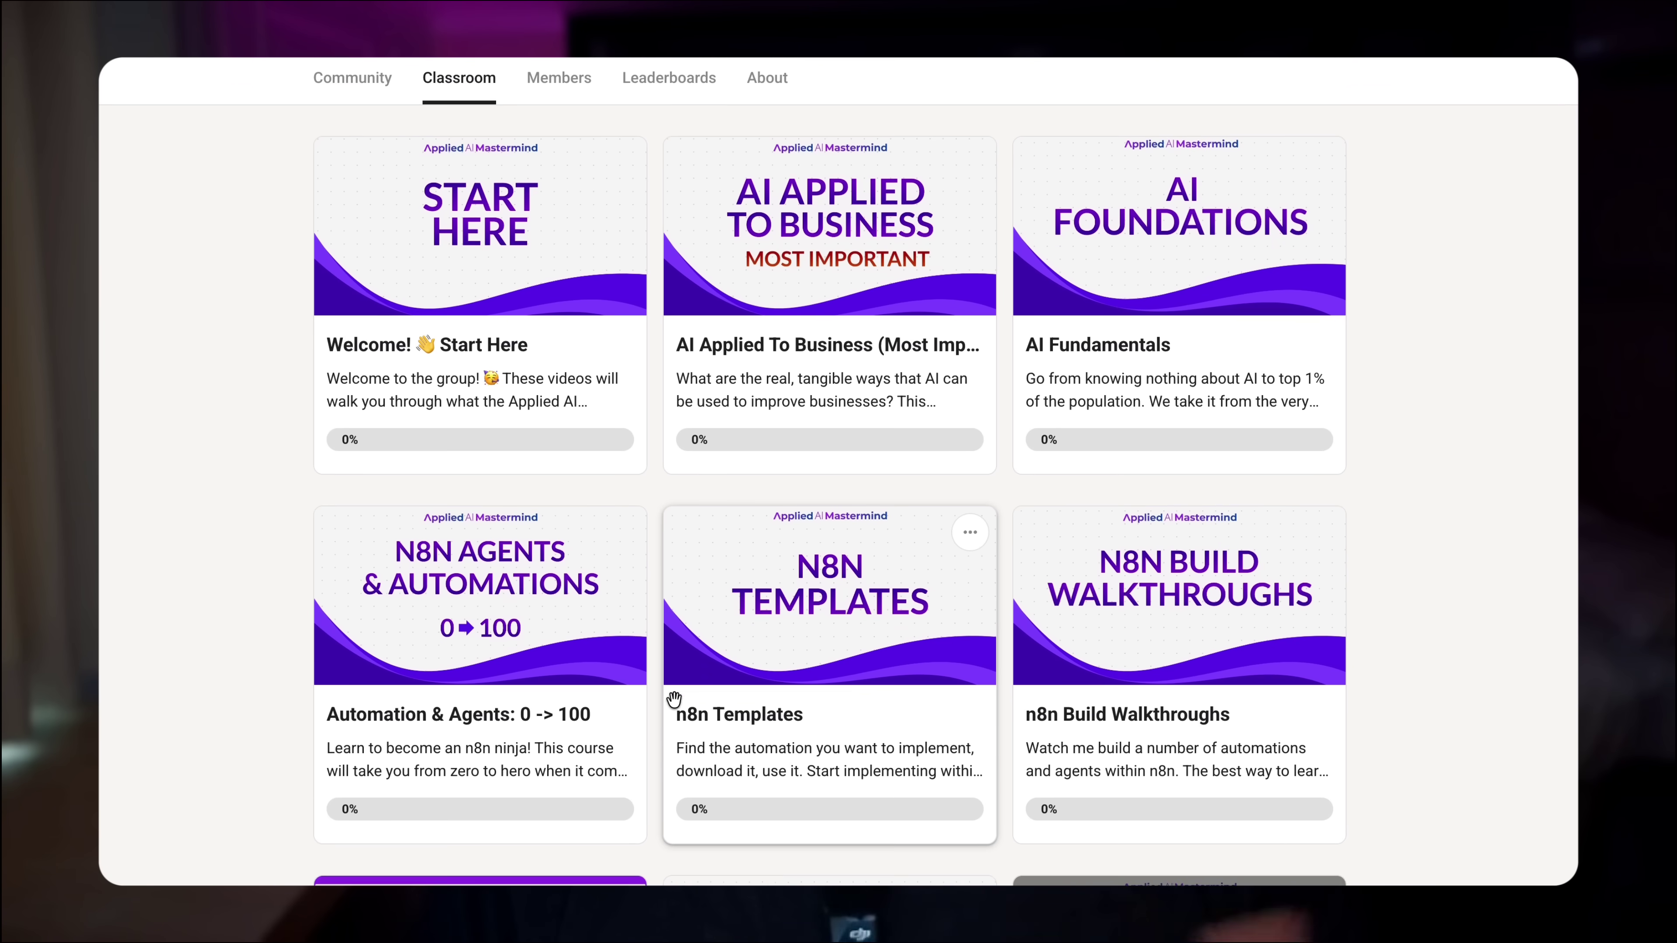
# Scroll through the Skool community, Classroom and template pages to show the resources.
pyautogui.scroll(-5, 674, 696)
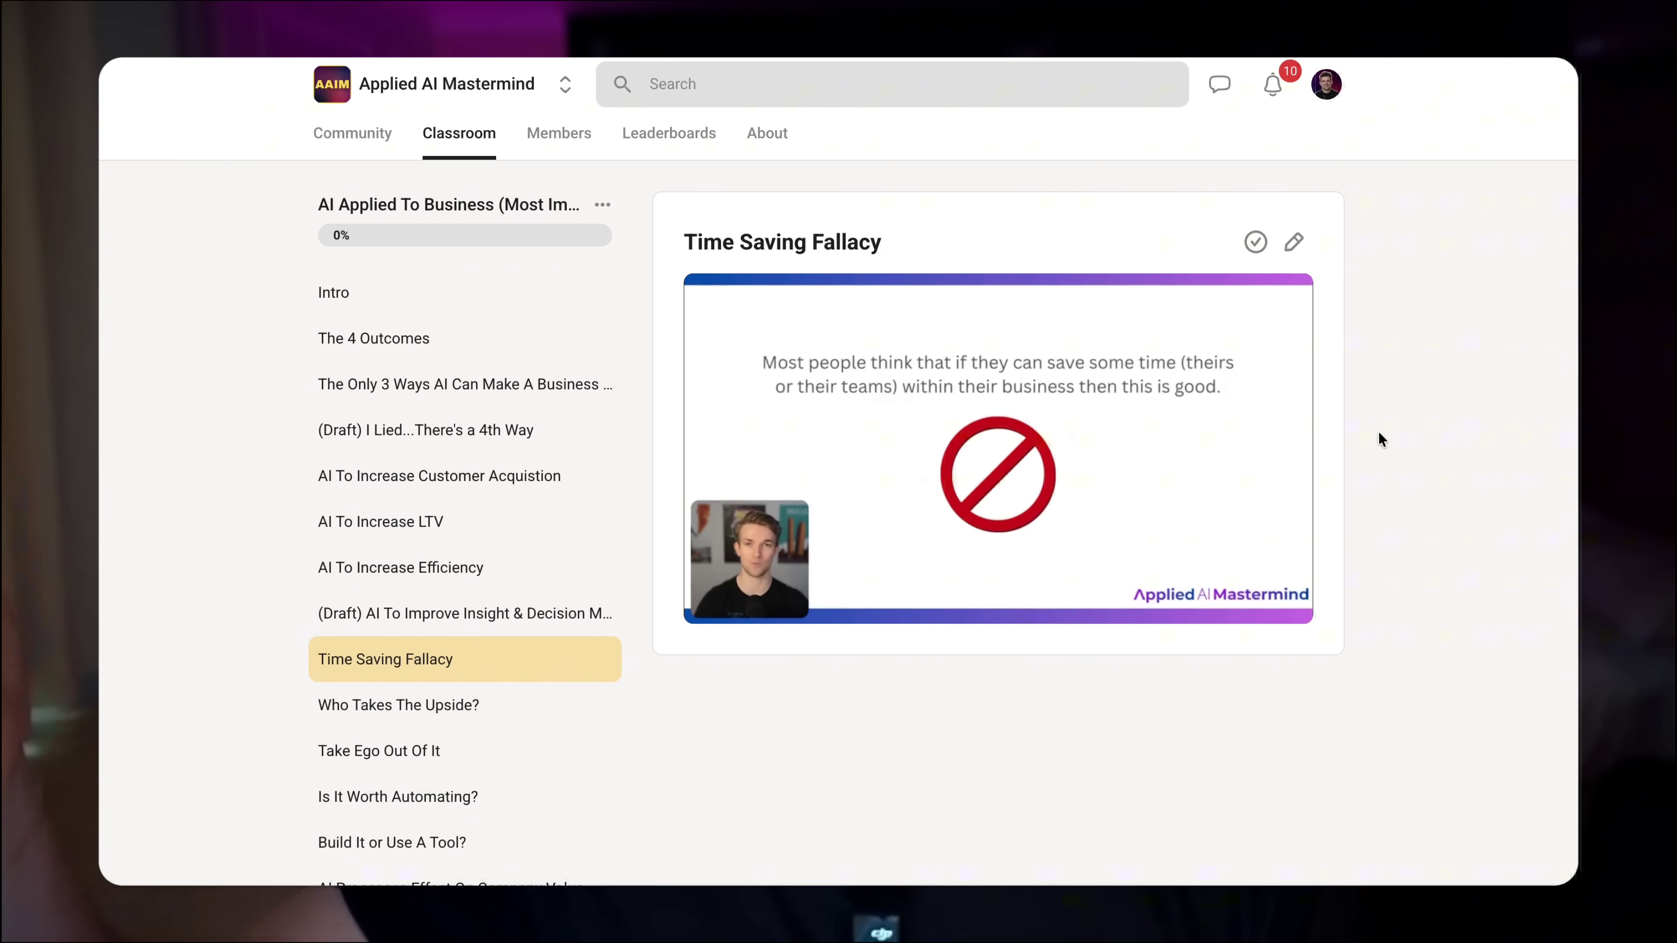
pyautogui.moveTo(829, 595)
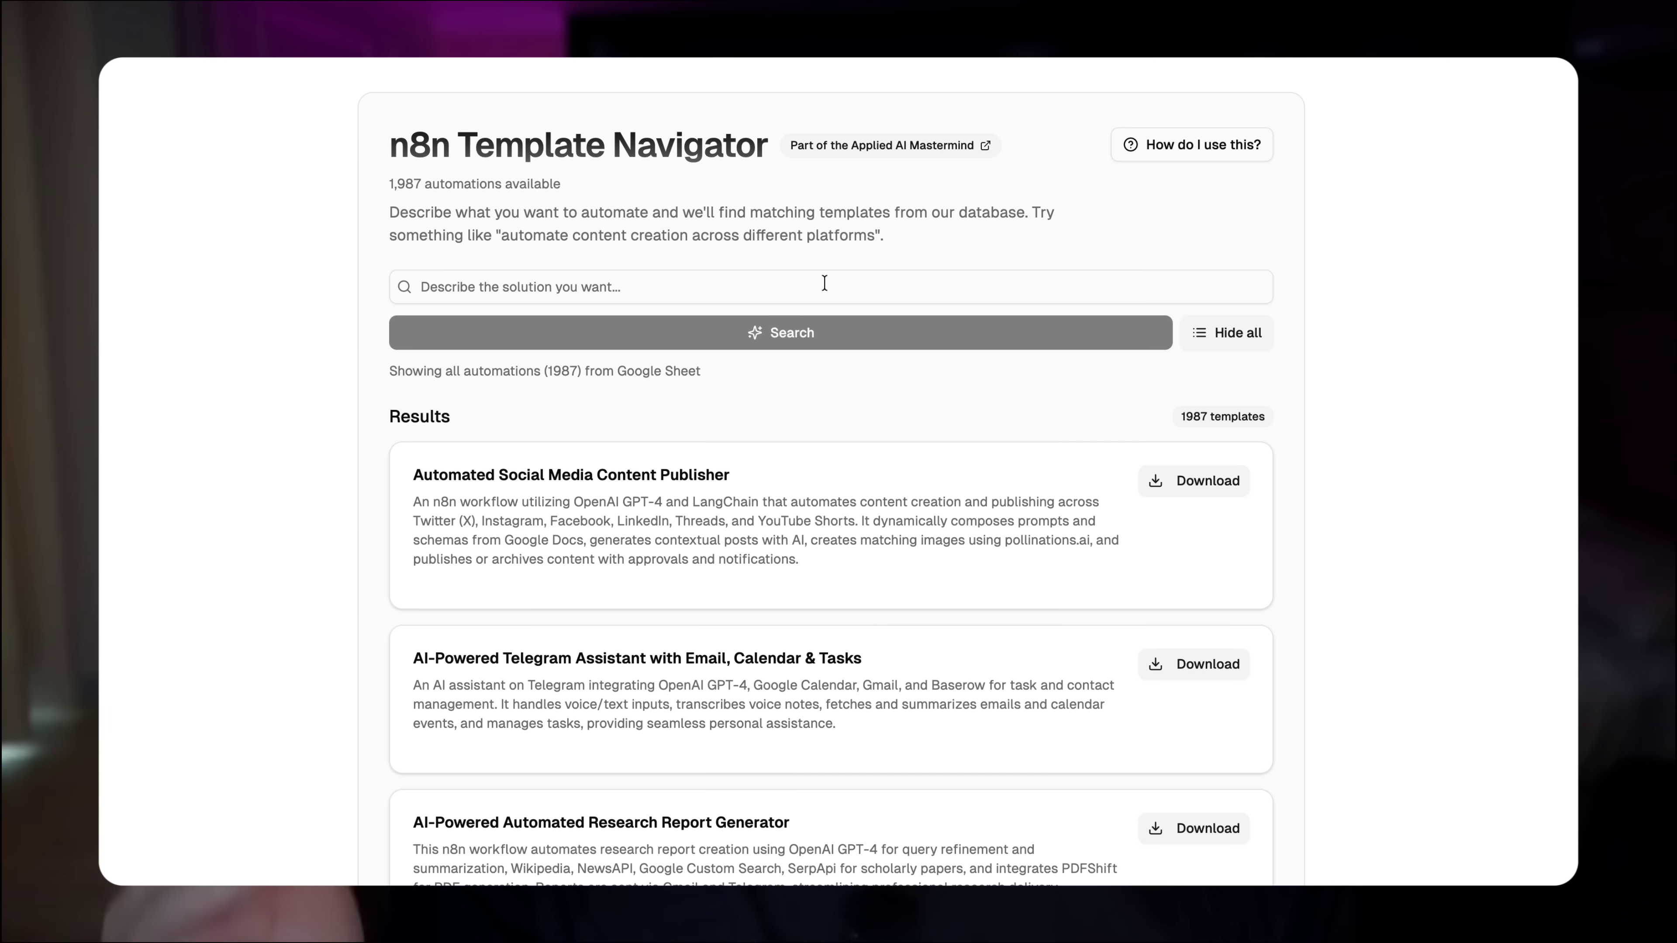
pyautogui.scroll(-15, 965, 362)
pyautogui.scroll(-20, 968, 381)
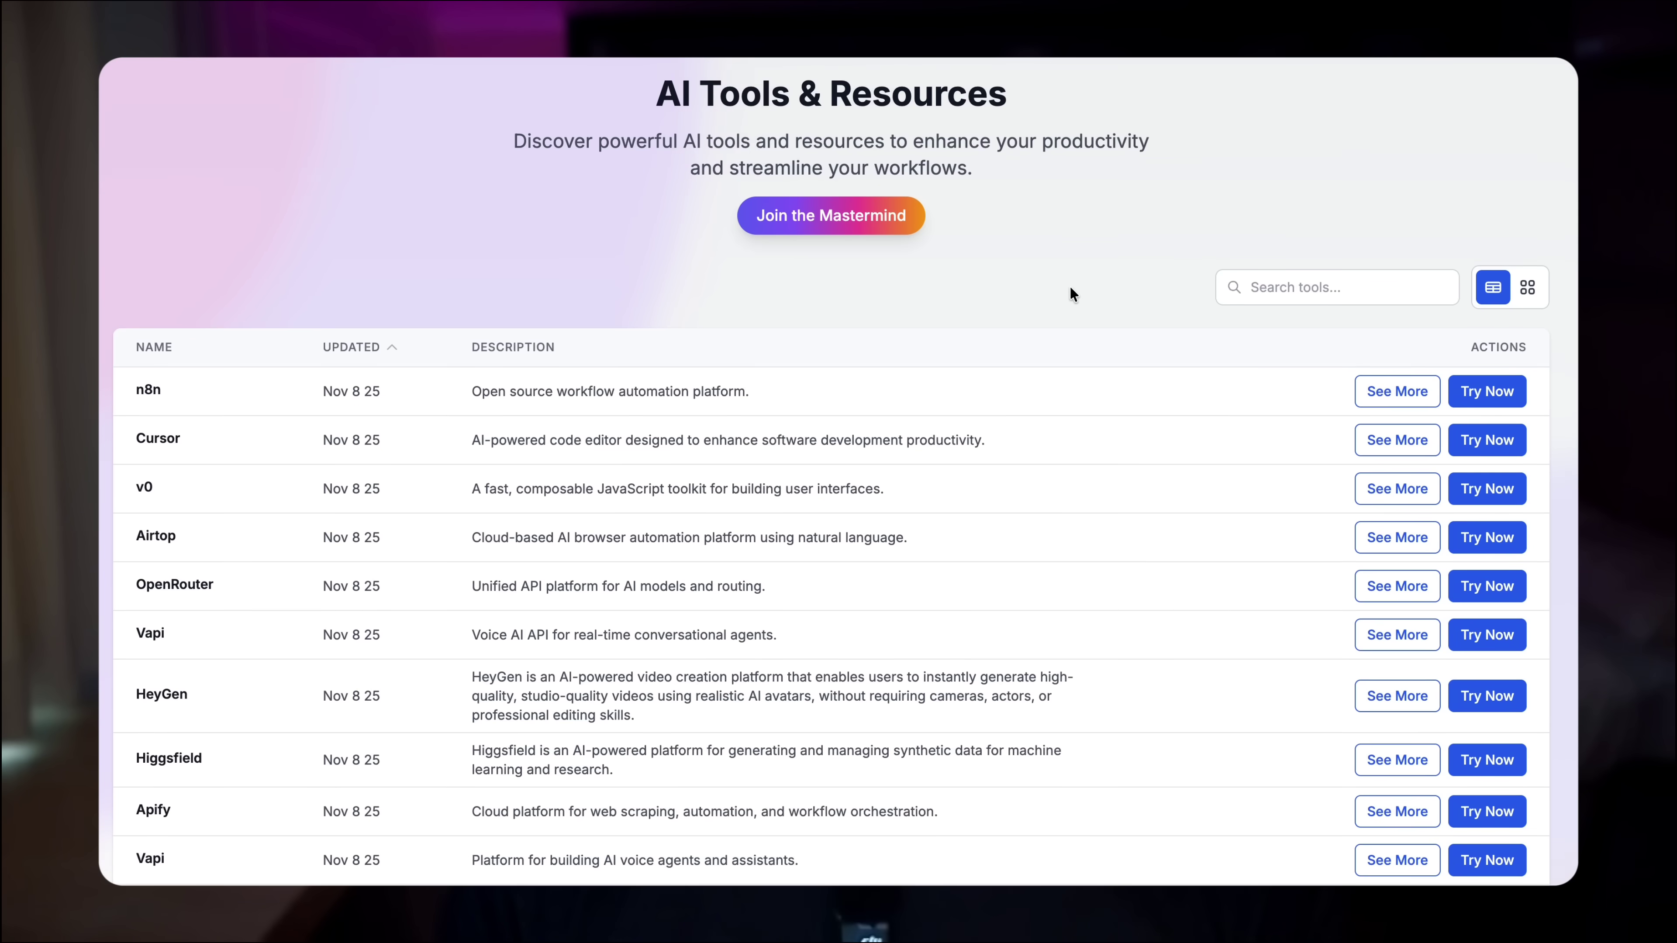
pyautogui.scroll(-4, 1071, 291)
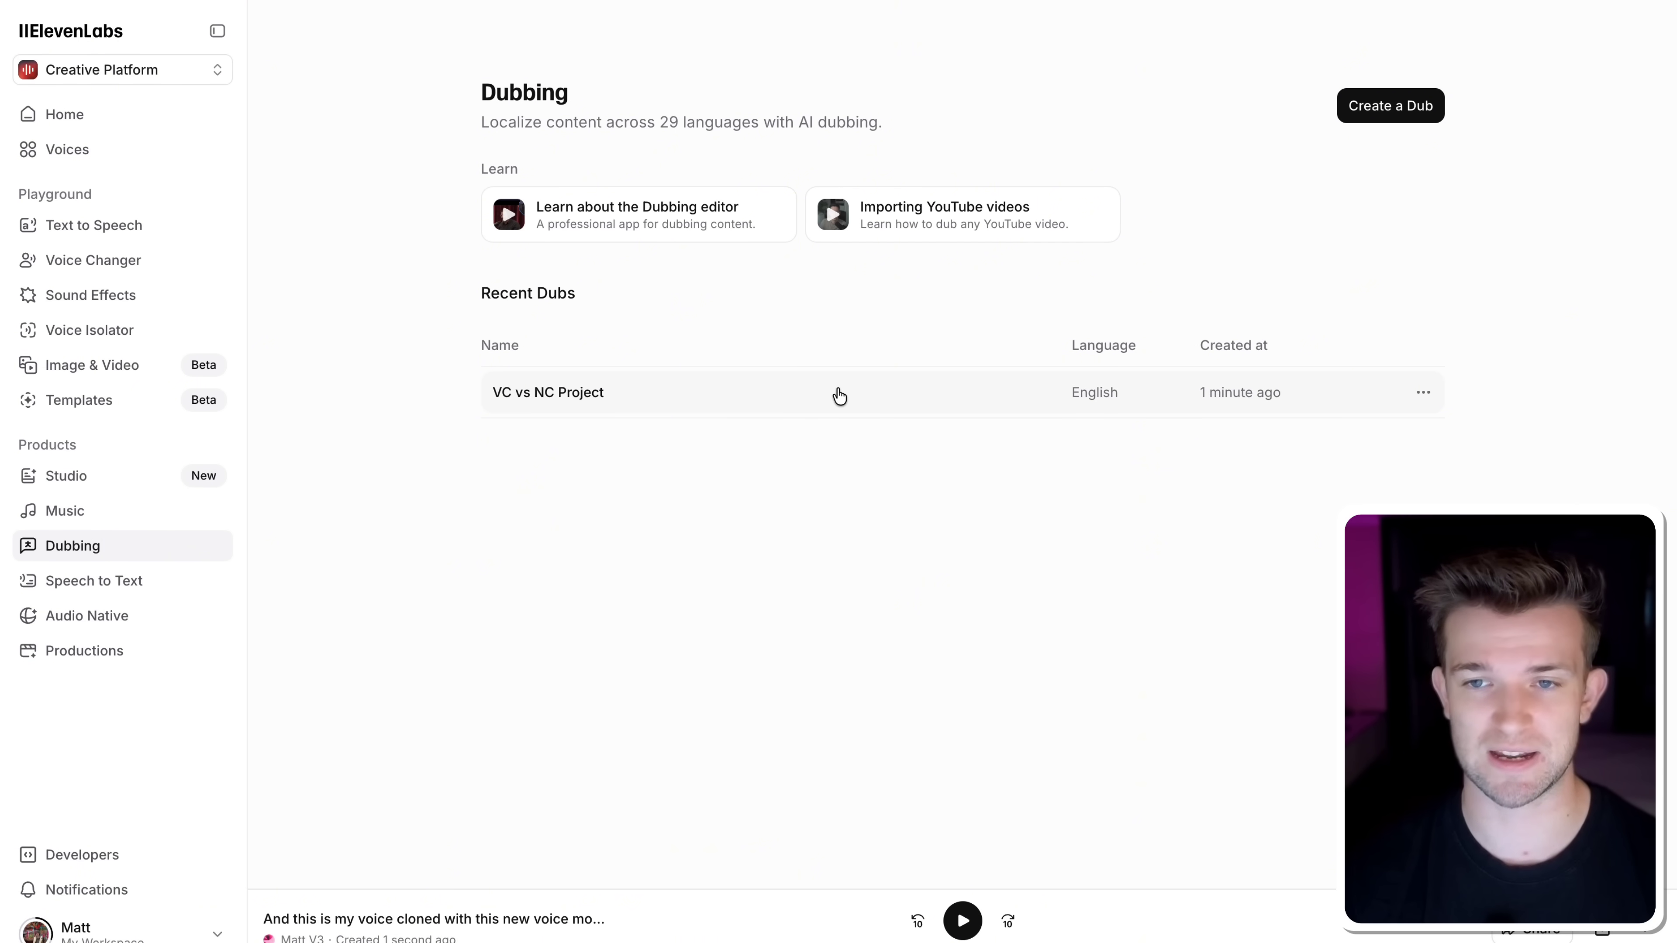
# Open the VC vs NC Project dub and play the original audio from about 00:04.
pyautogui.click(852, 391)
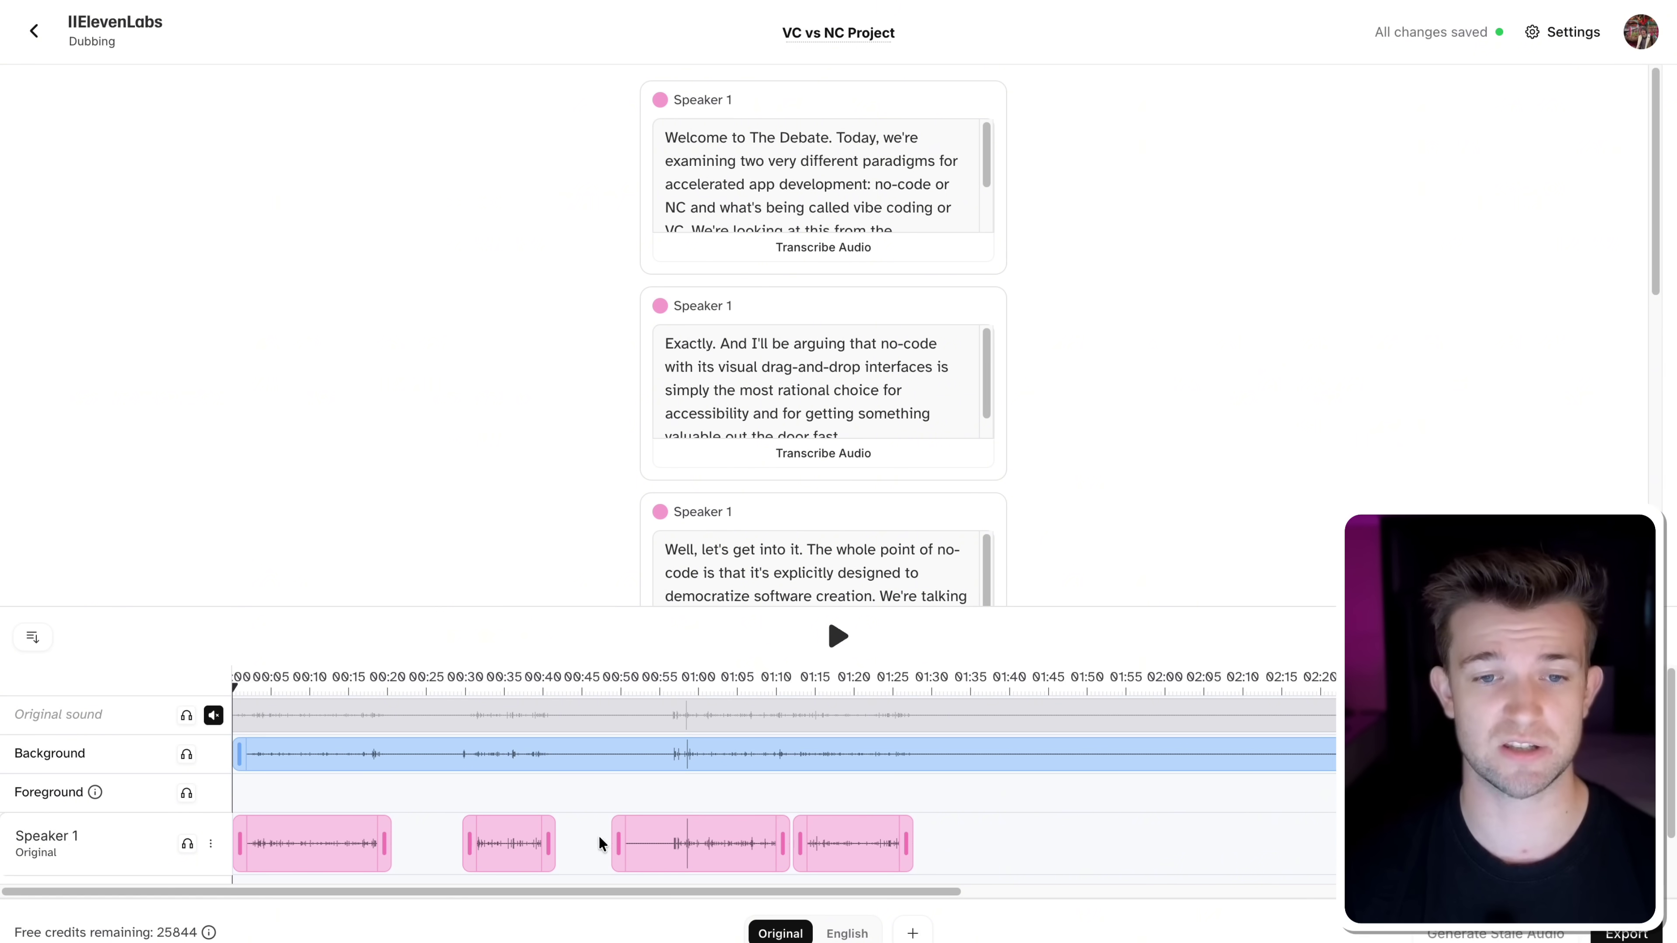
pyautogui.click(268, 684)
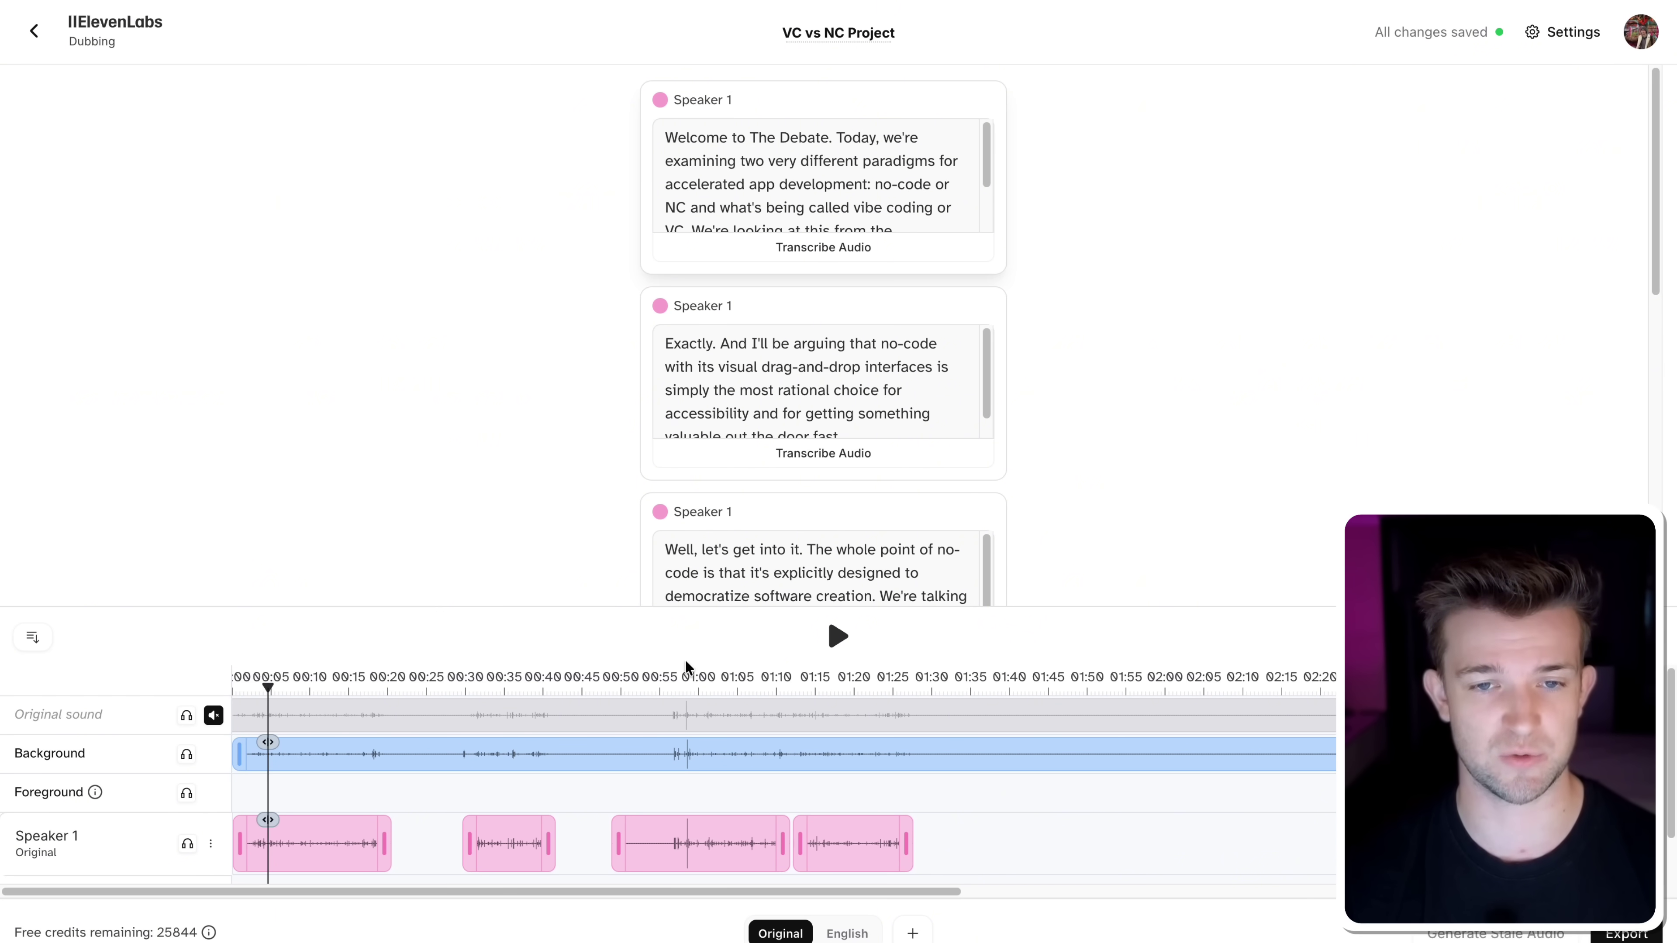
pyautogui.click(840, 638)
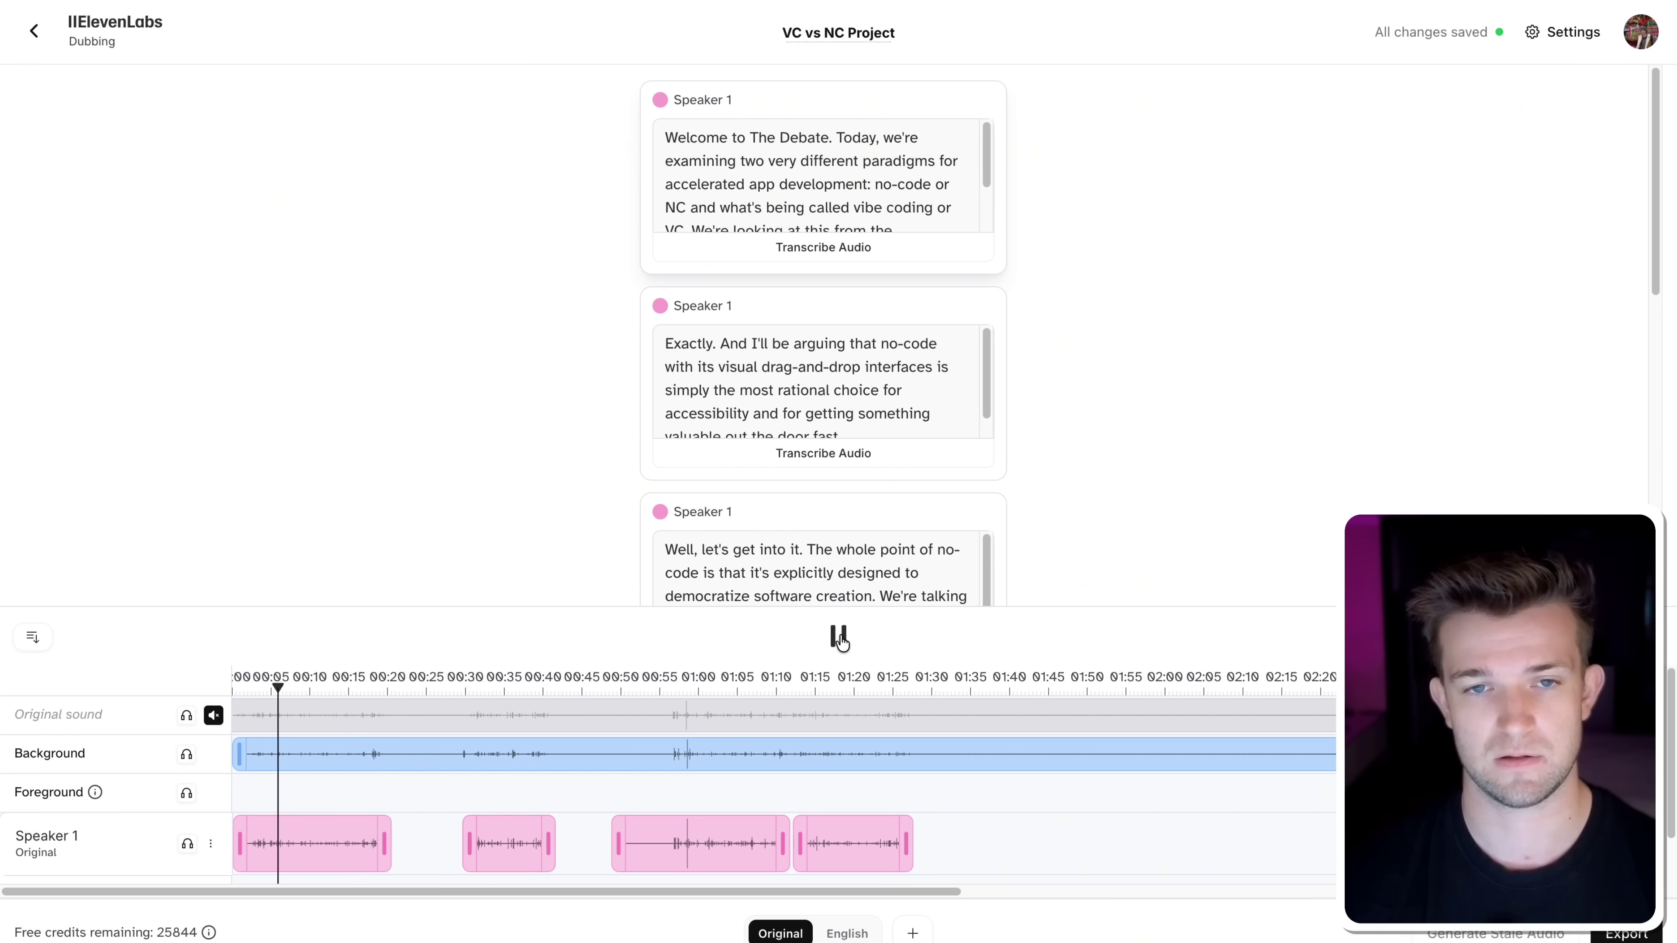
pyautogui.click(840, 637)
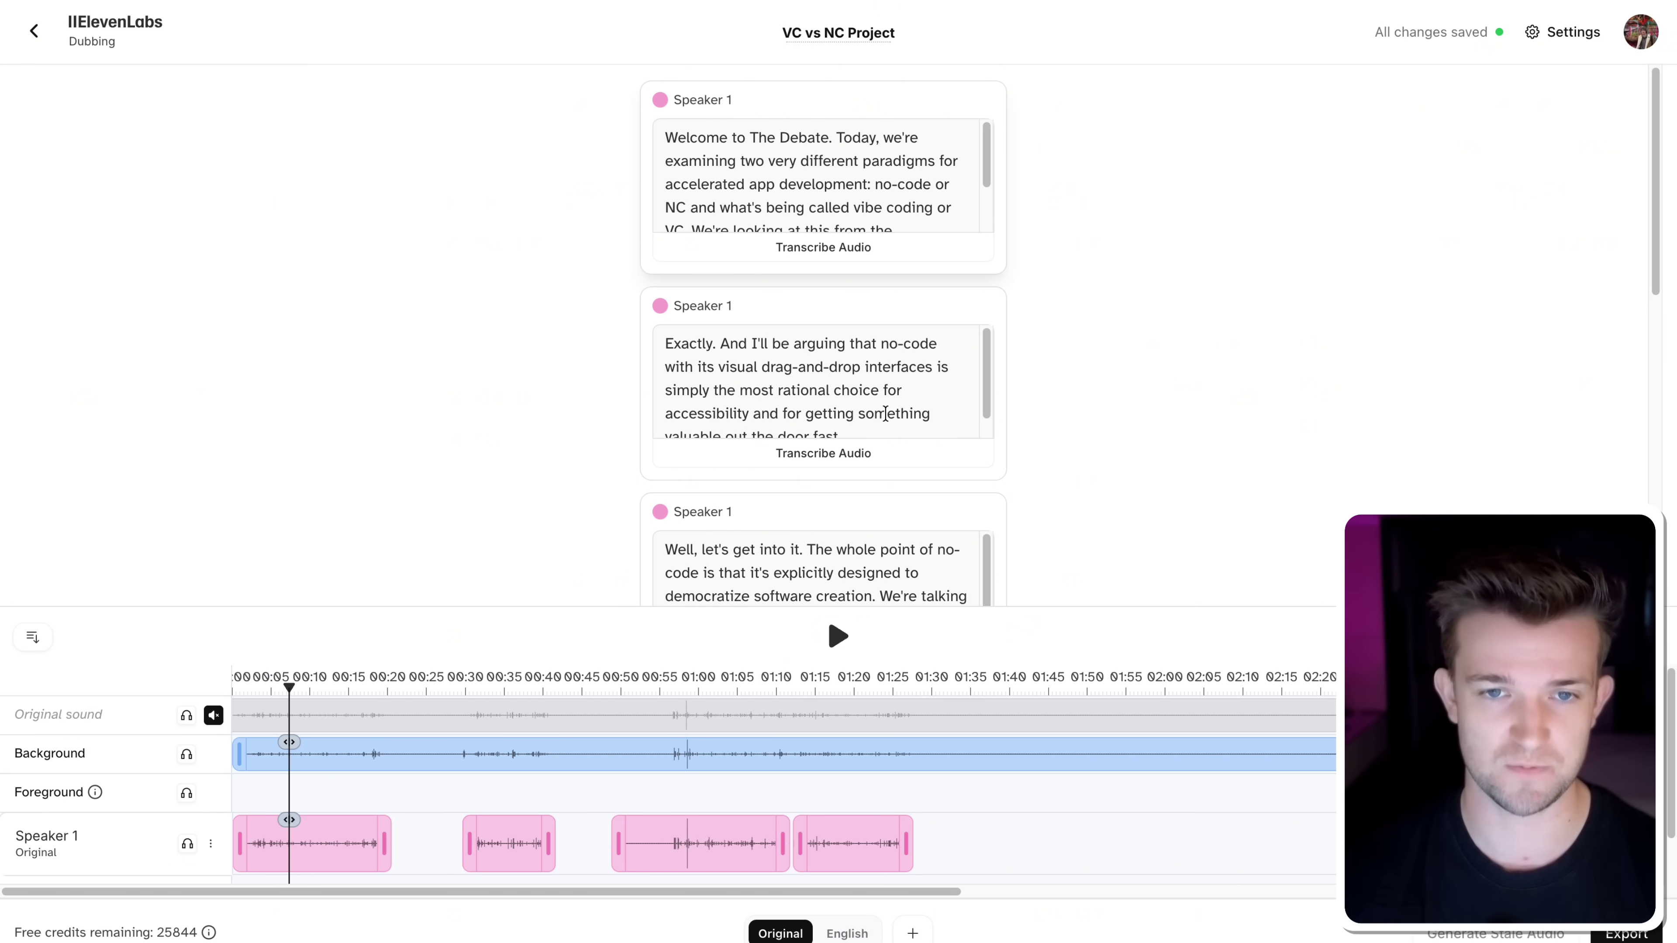
pyautogui.scroll(-1, 885, 413)
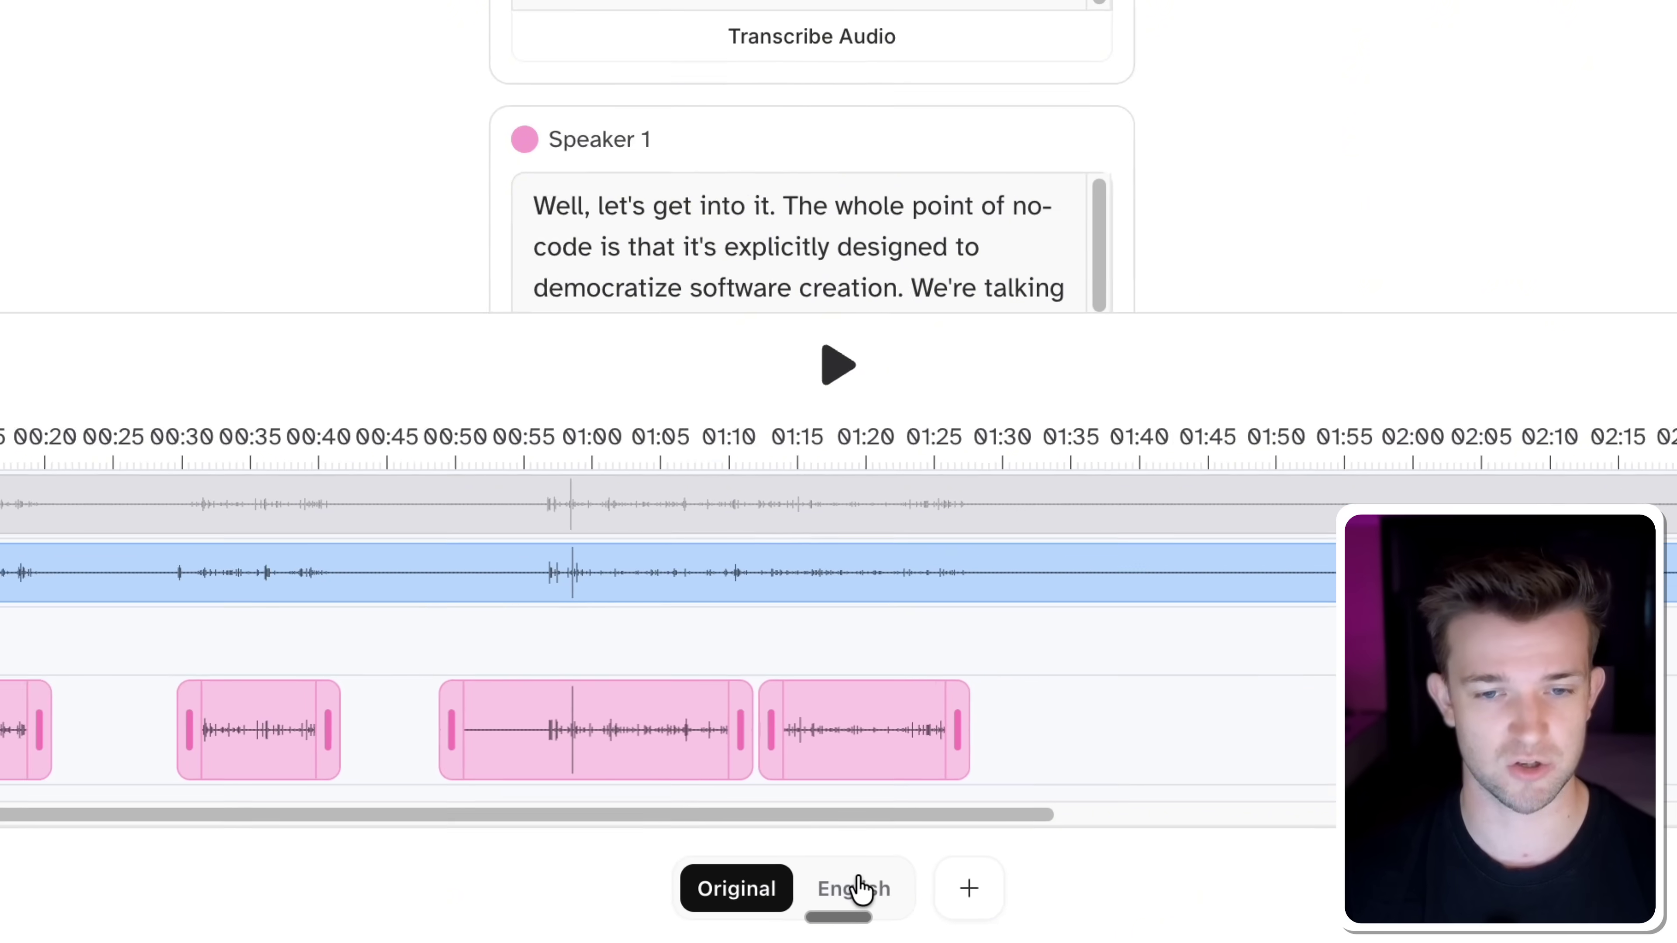
# Switch to the English track and change its voice from Clip Clone to Matt V3.
pyautogui.click(858, 888)
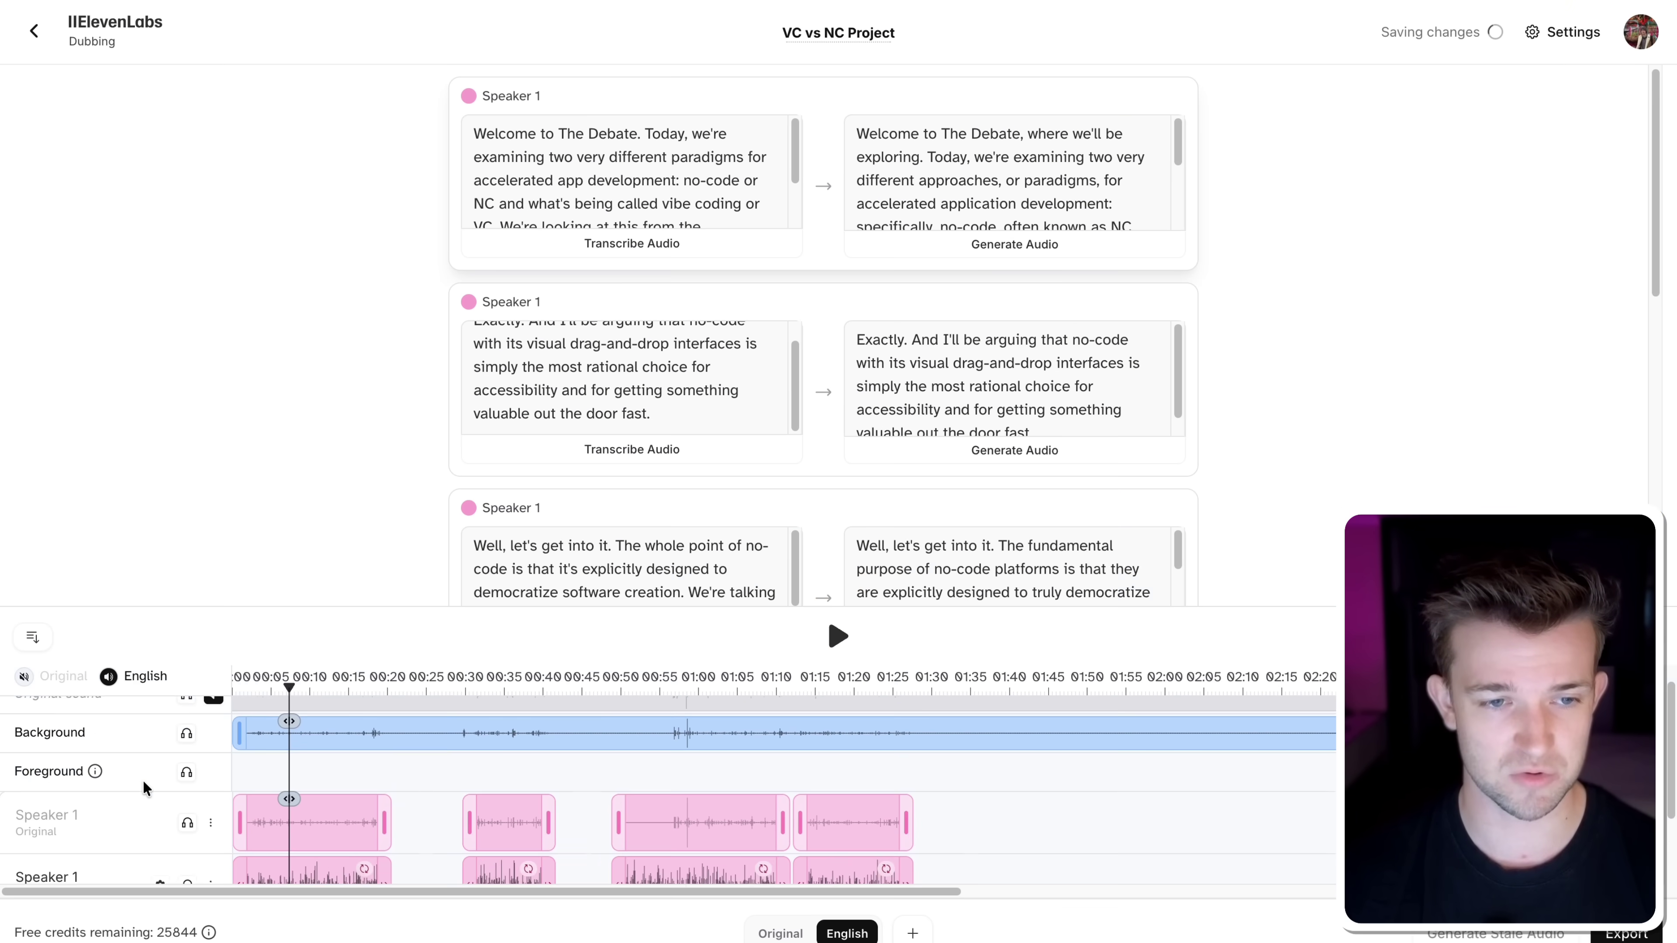
pyautogui.scroll(-2, 144, 786)
pyautogui.scroll(1, 102, 790)
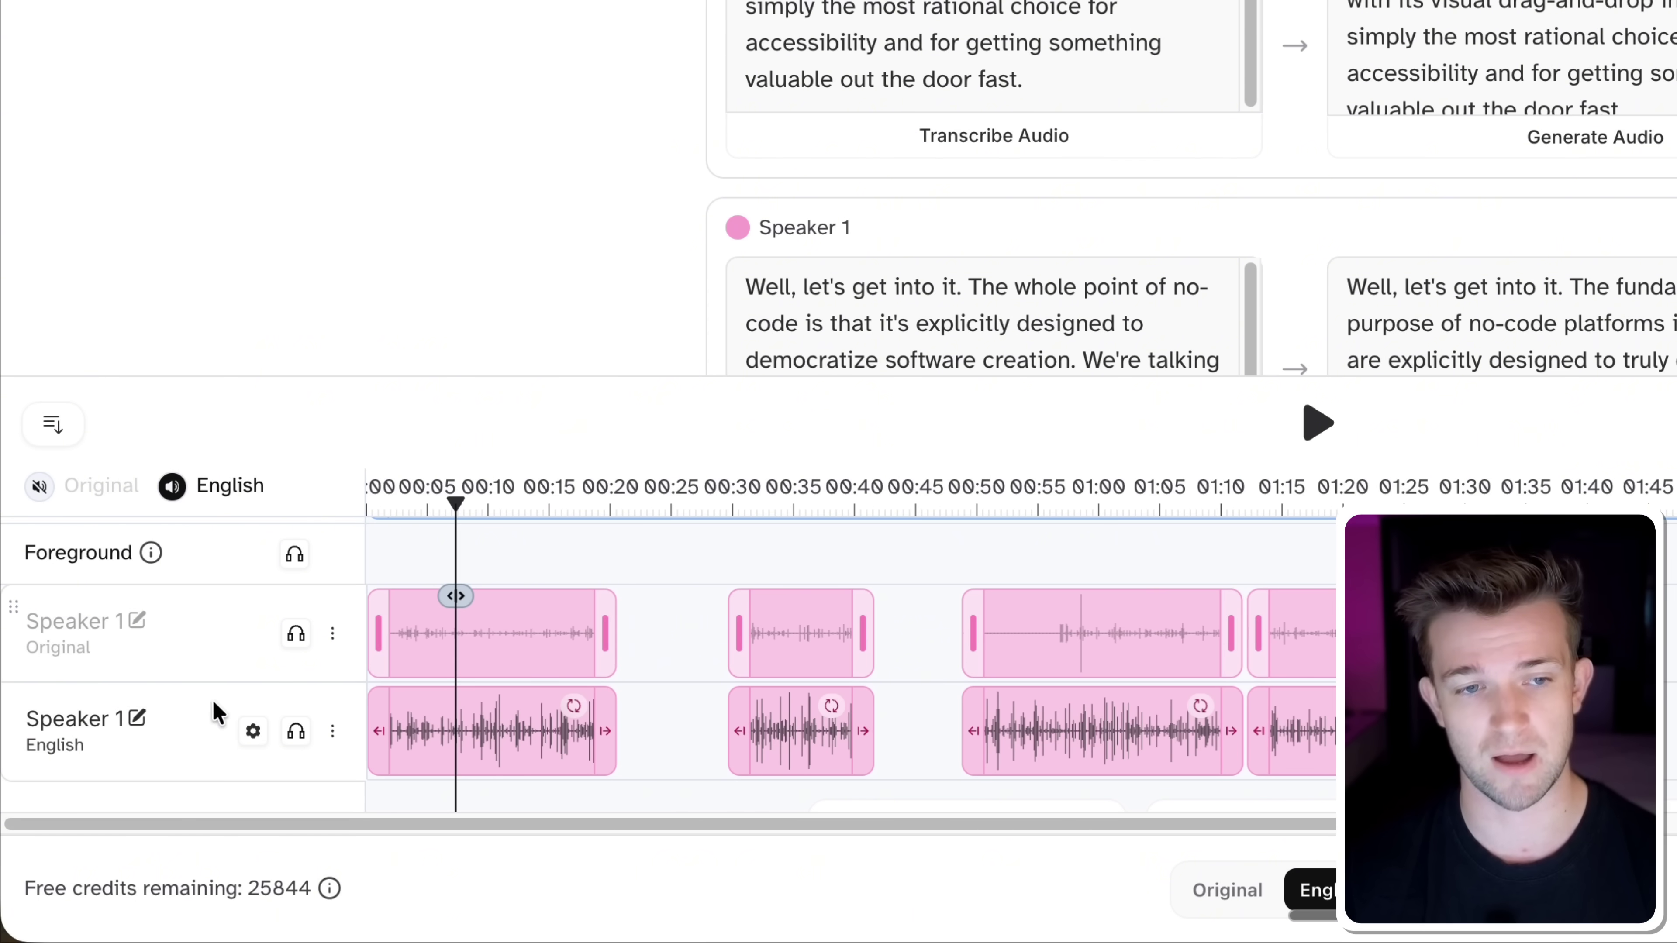
pyautogui.scroll(1, 162, 681)
pyautogui.scroll(-1, 199, 703)
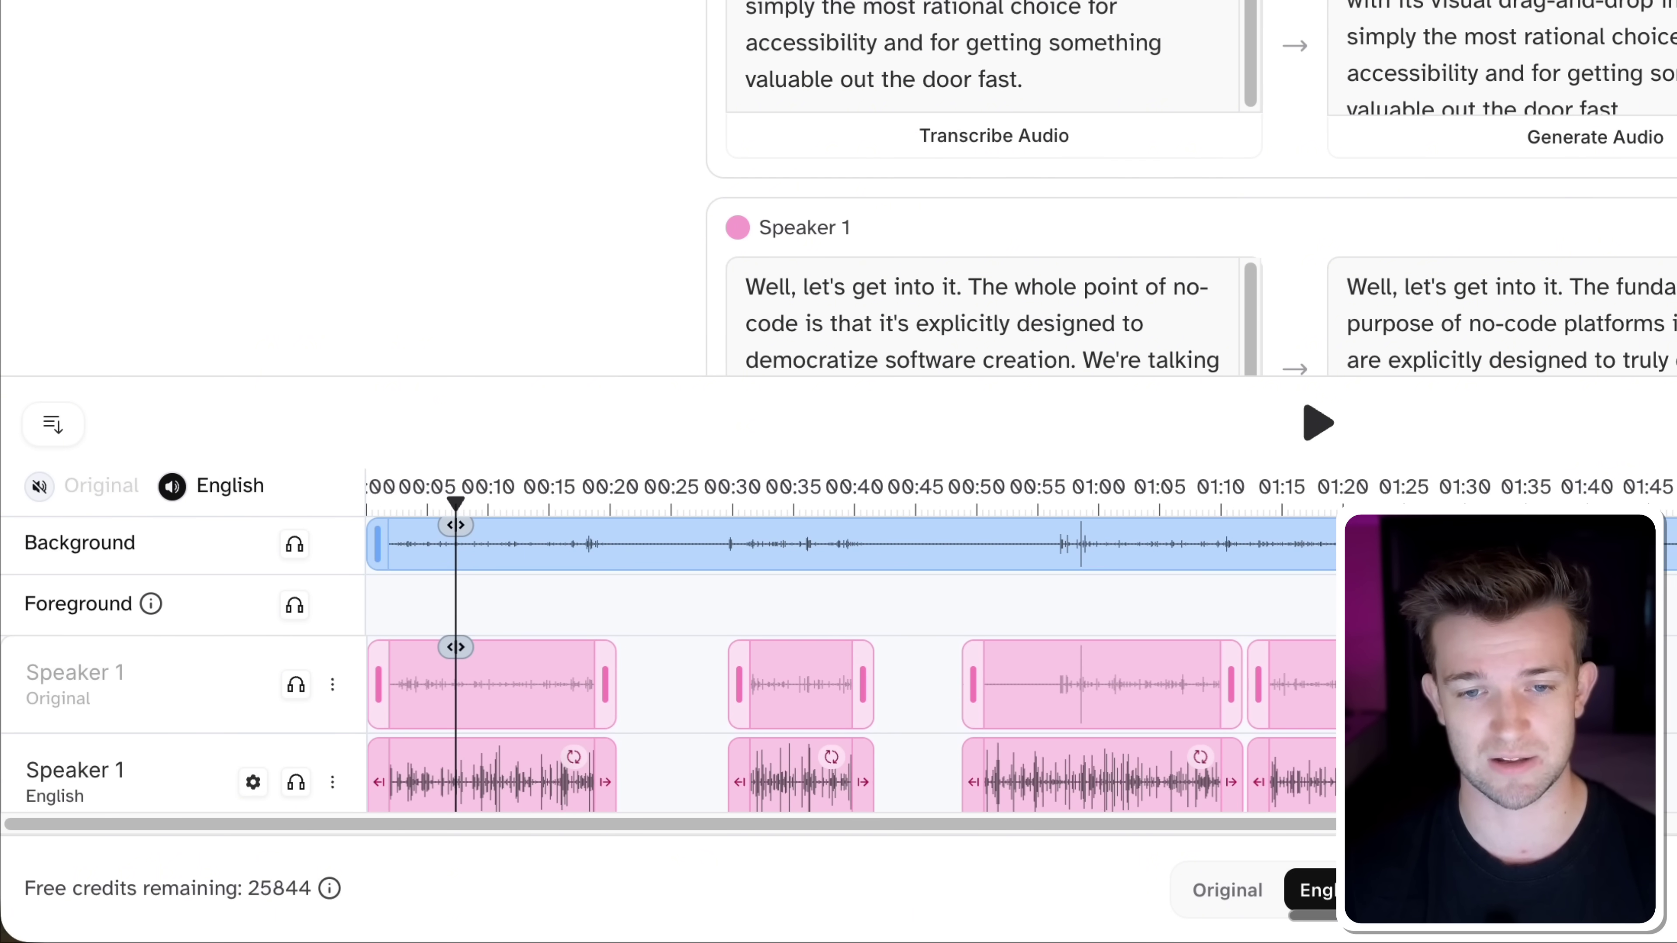
pyautogui.scroll(-1, 254, 695)
pyautogui.click(254, 677)
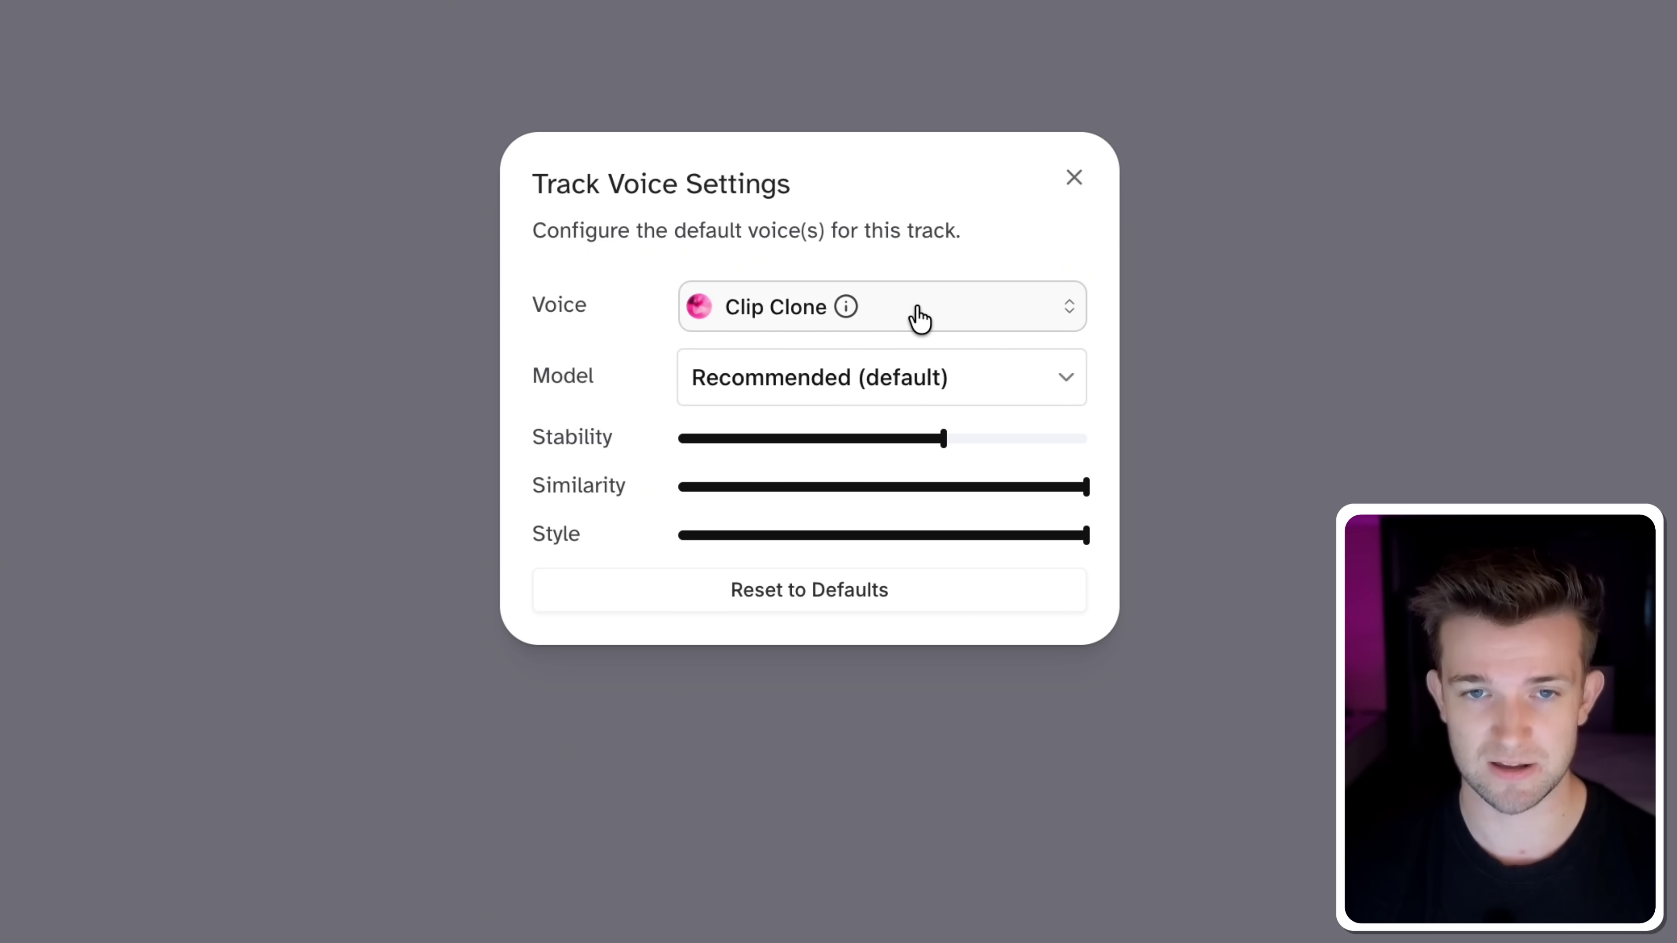
pyautogui.click(917, 319)
pyautogui.moveTo(929, 499)
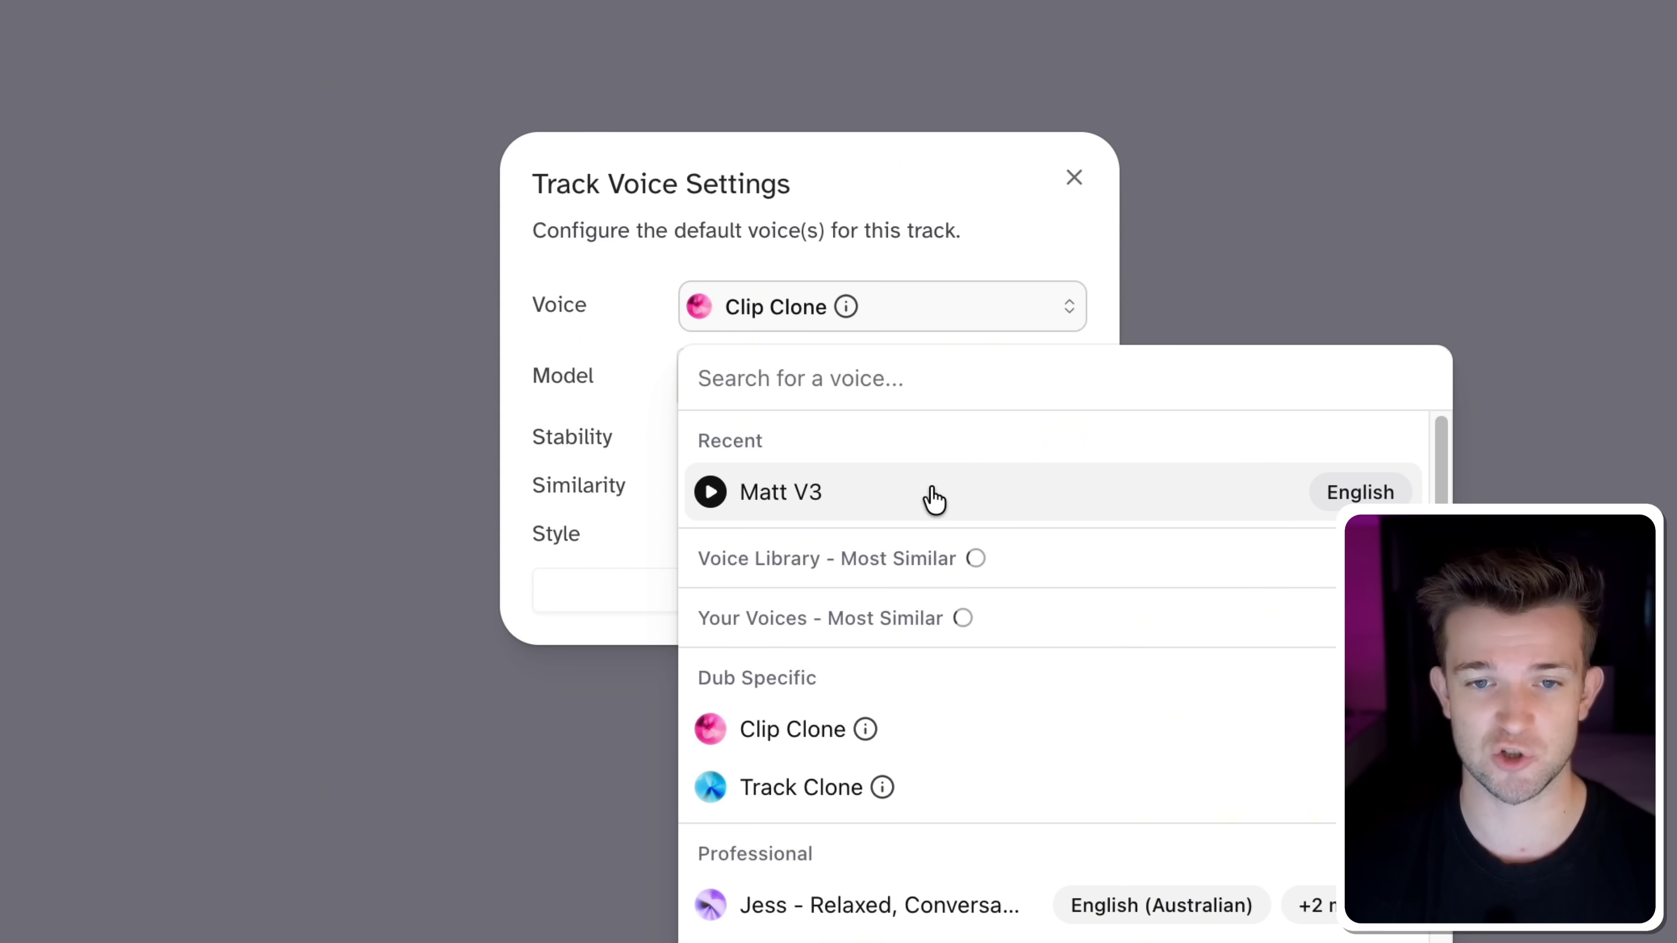
pyautogui.click(971, 500)
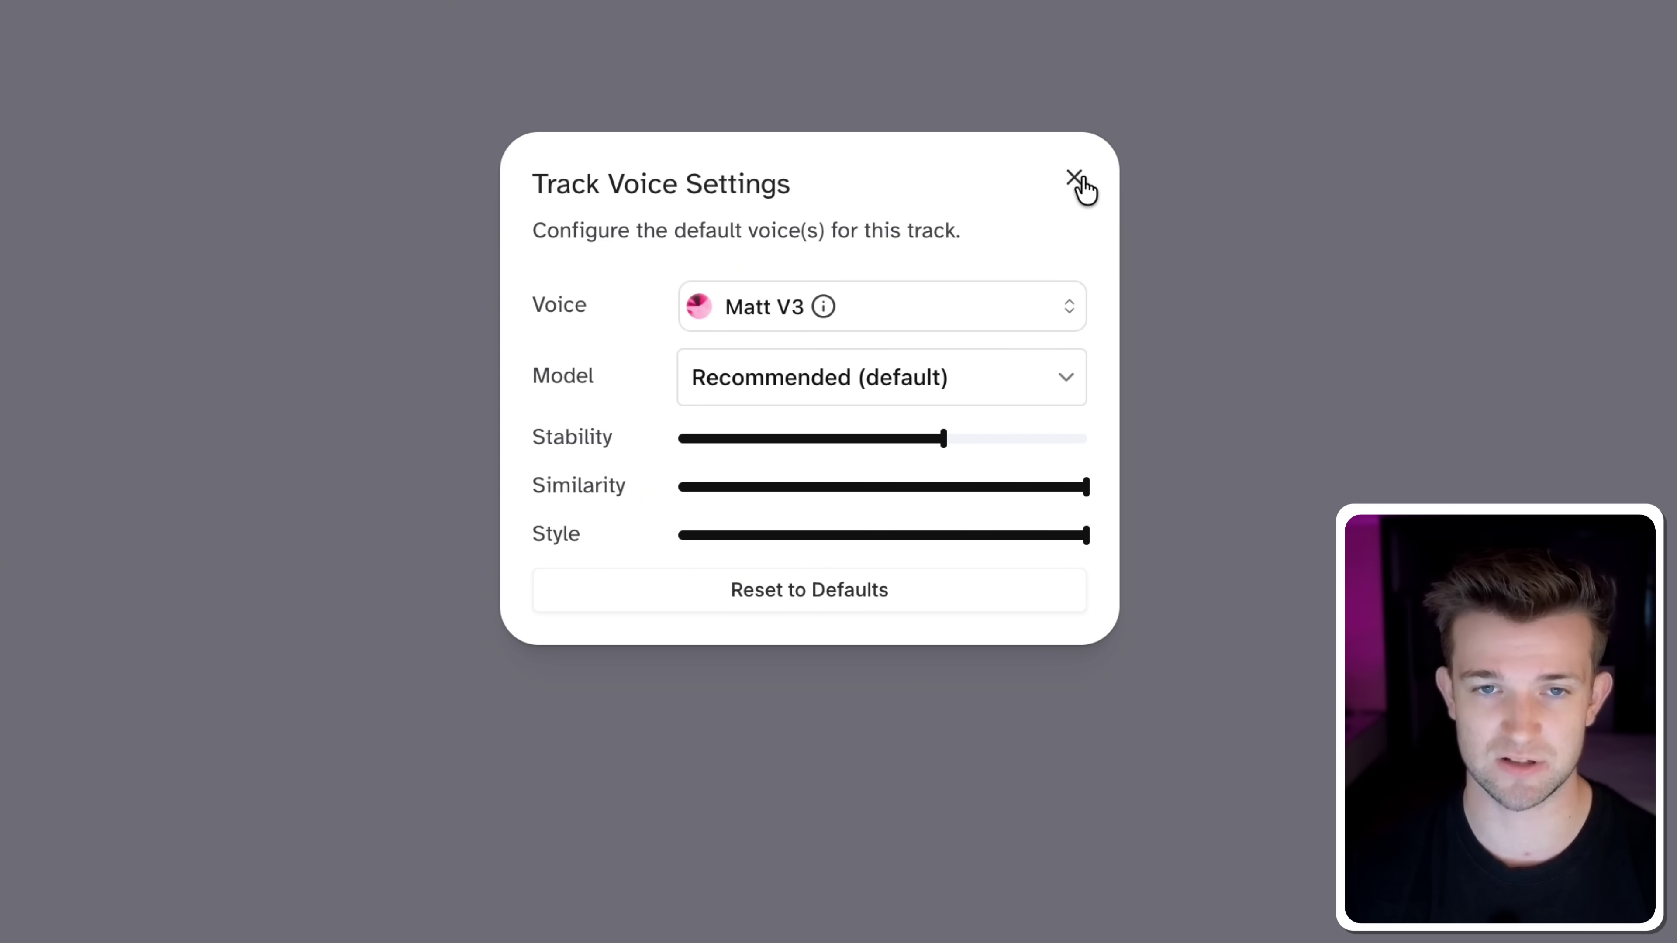
pyautogui.click(1075, 179)
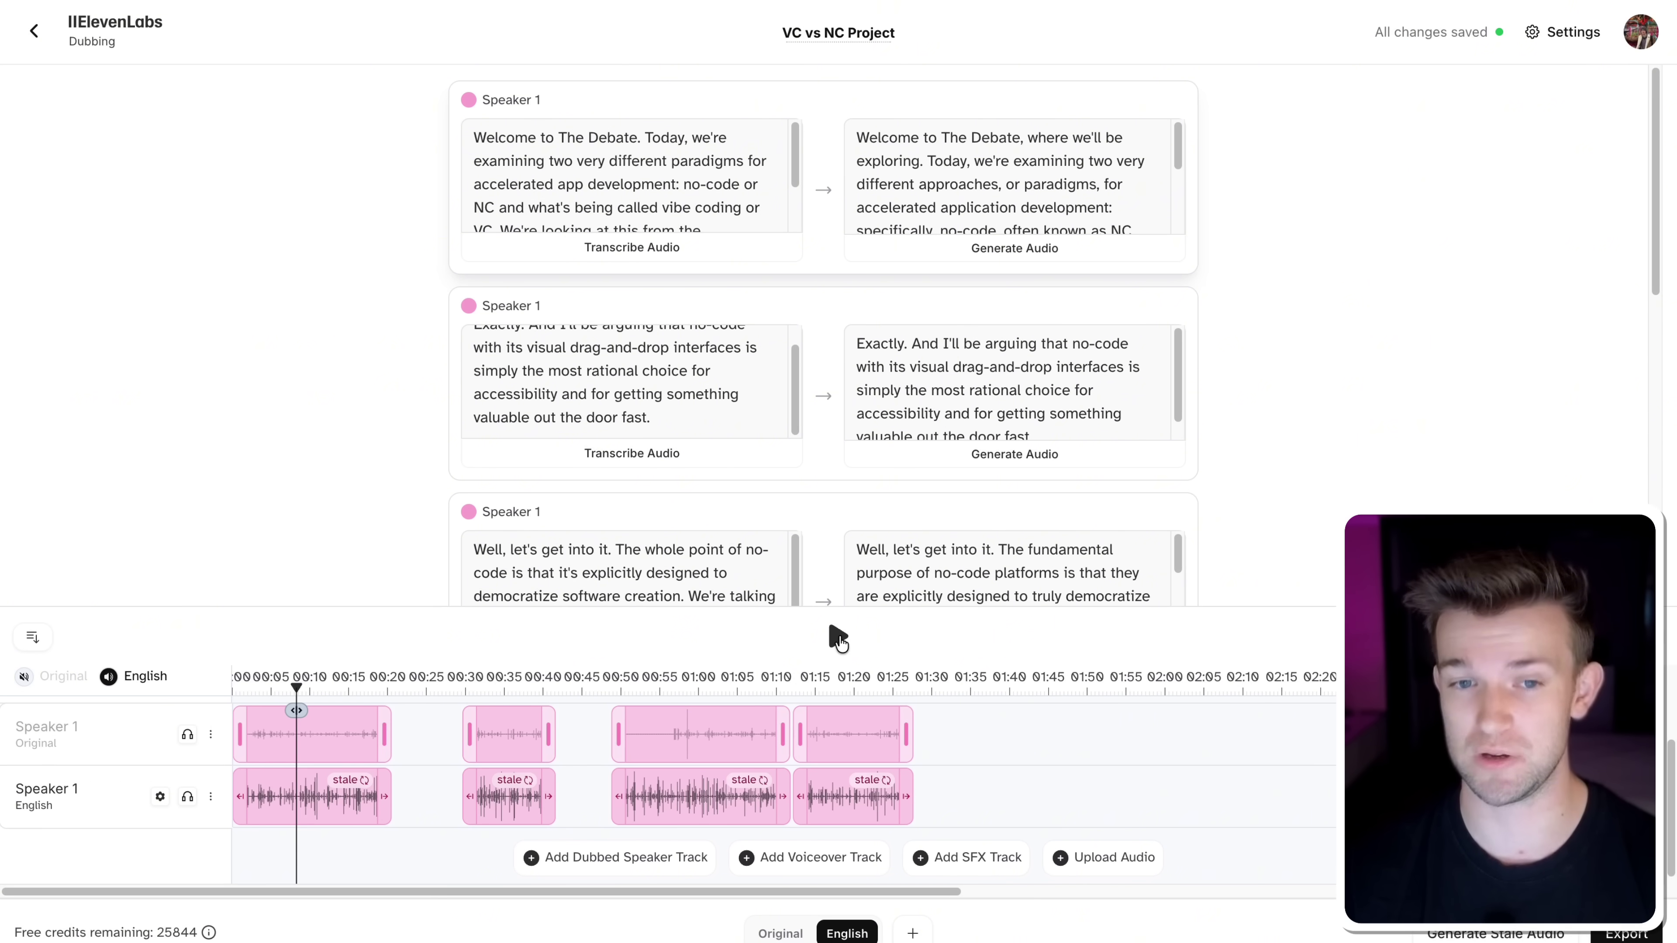
# Regenerate the stale English clips in the Matt V3 voice and preview the result.
pyautogui.click(838, 638)
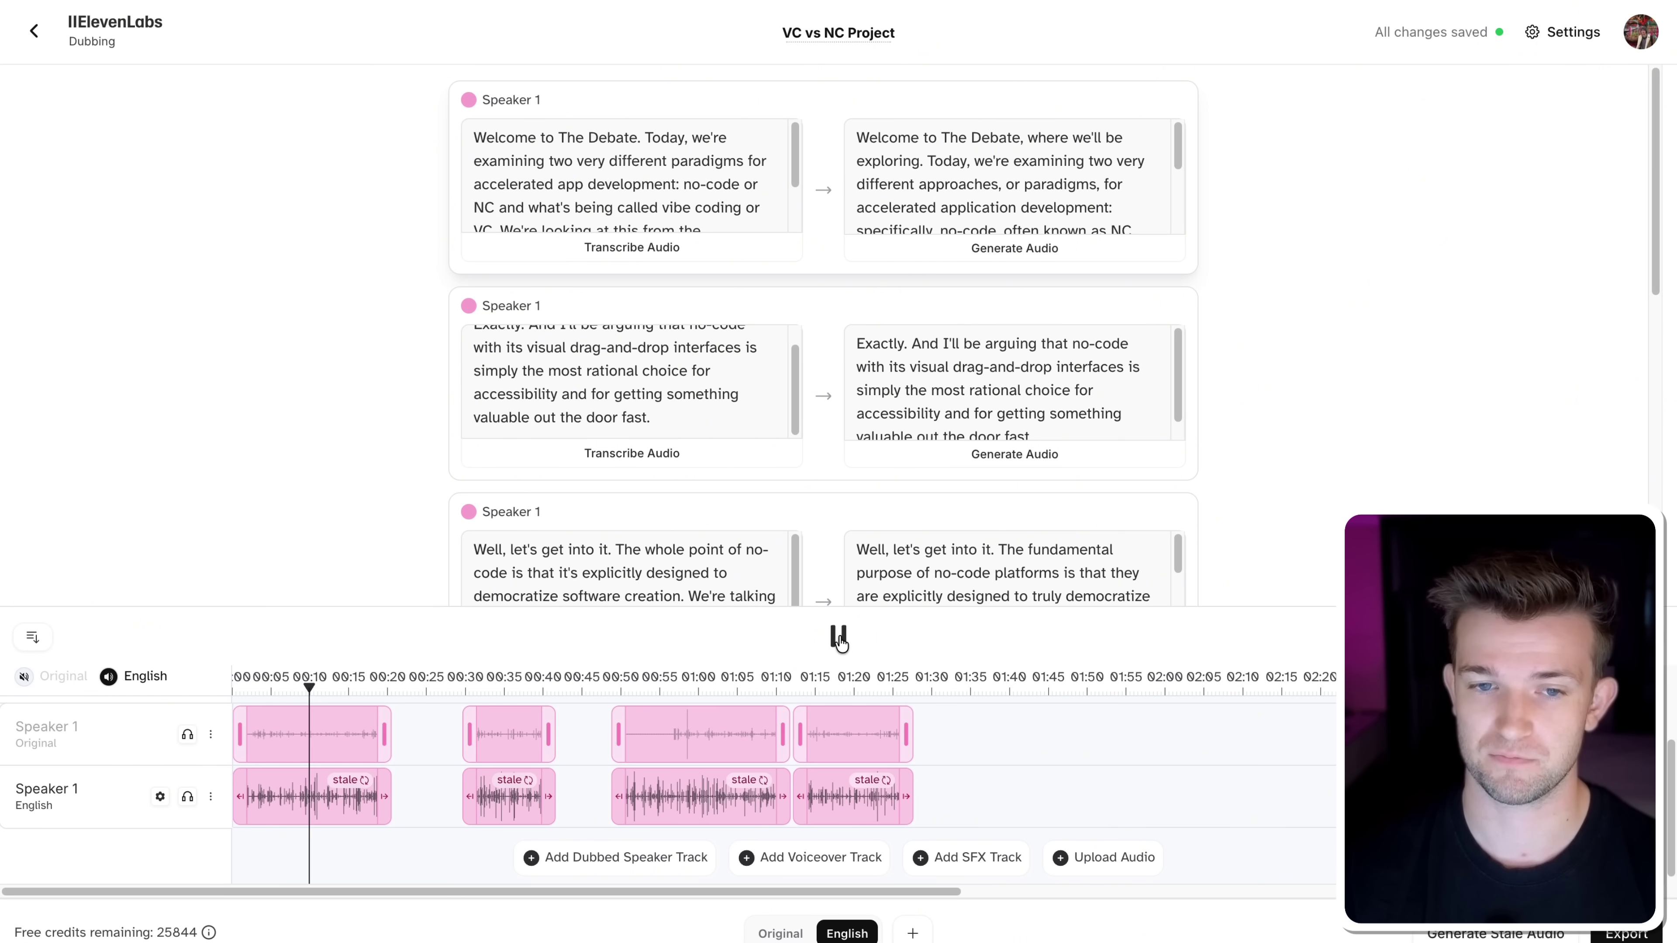
pyautogui.click(839, 638)
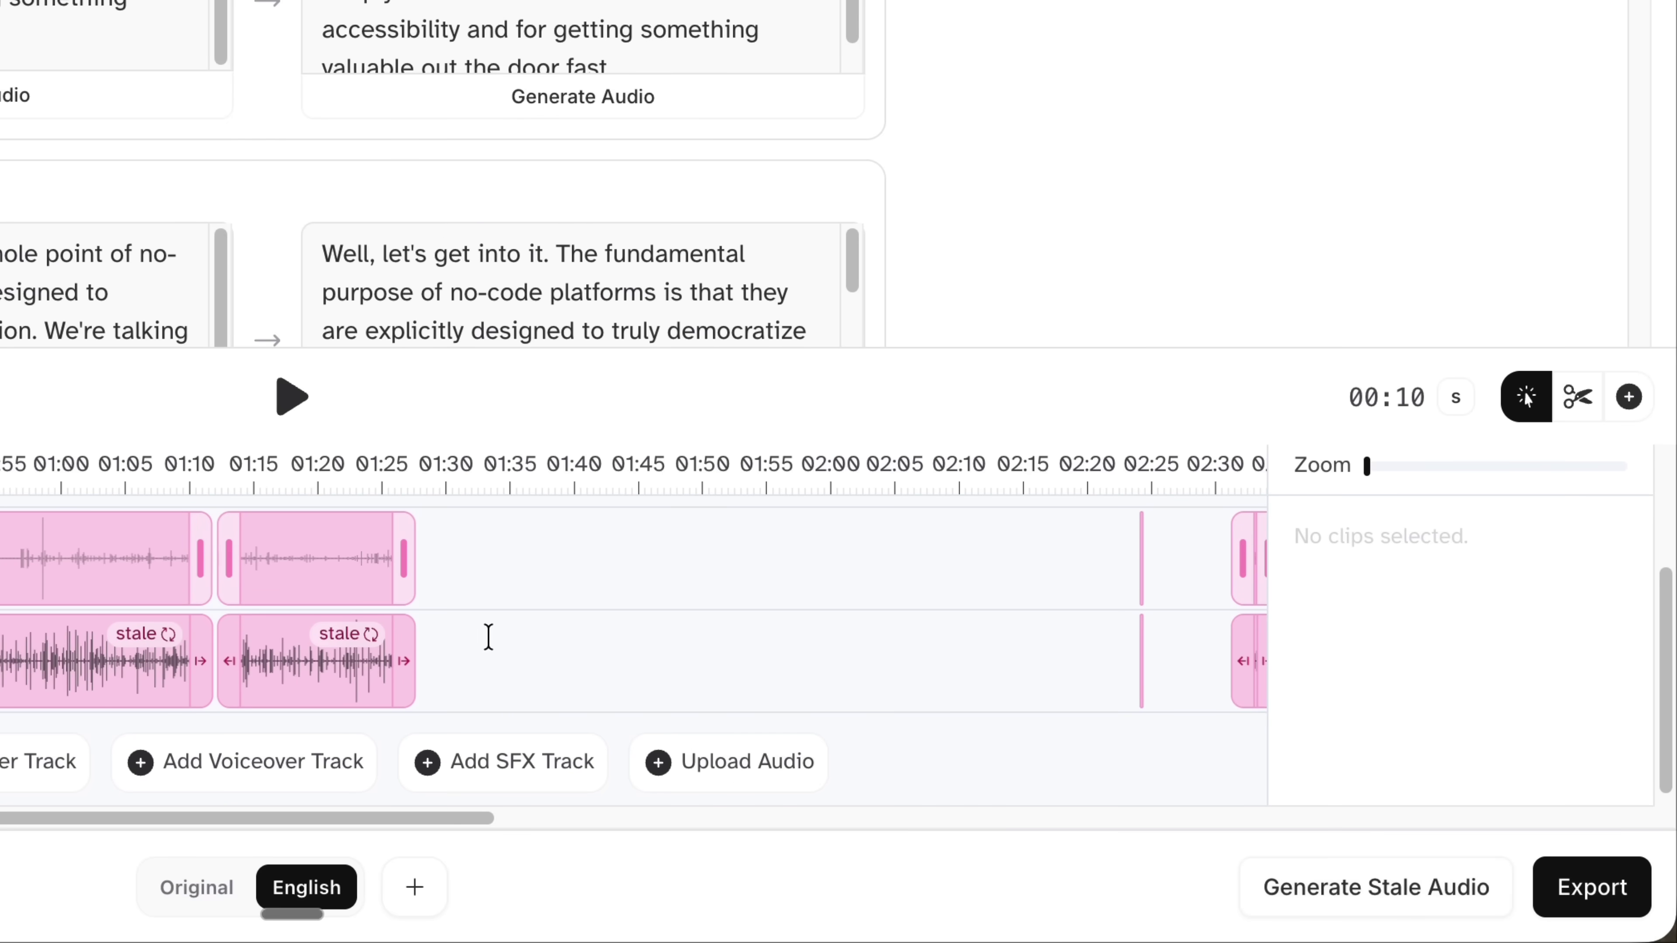
pyautogui.click(1307, 907)
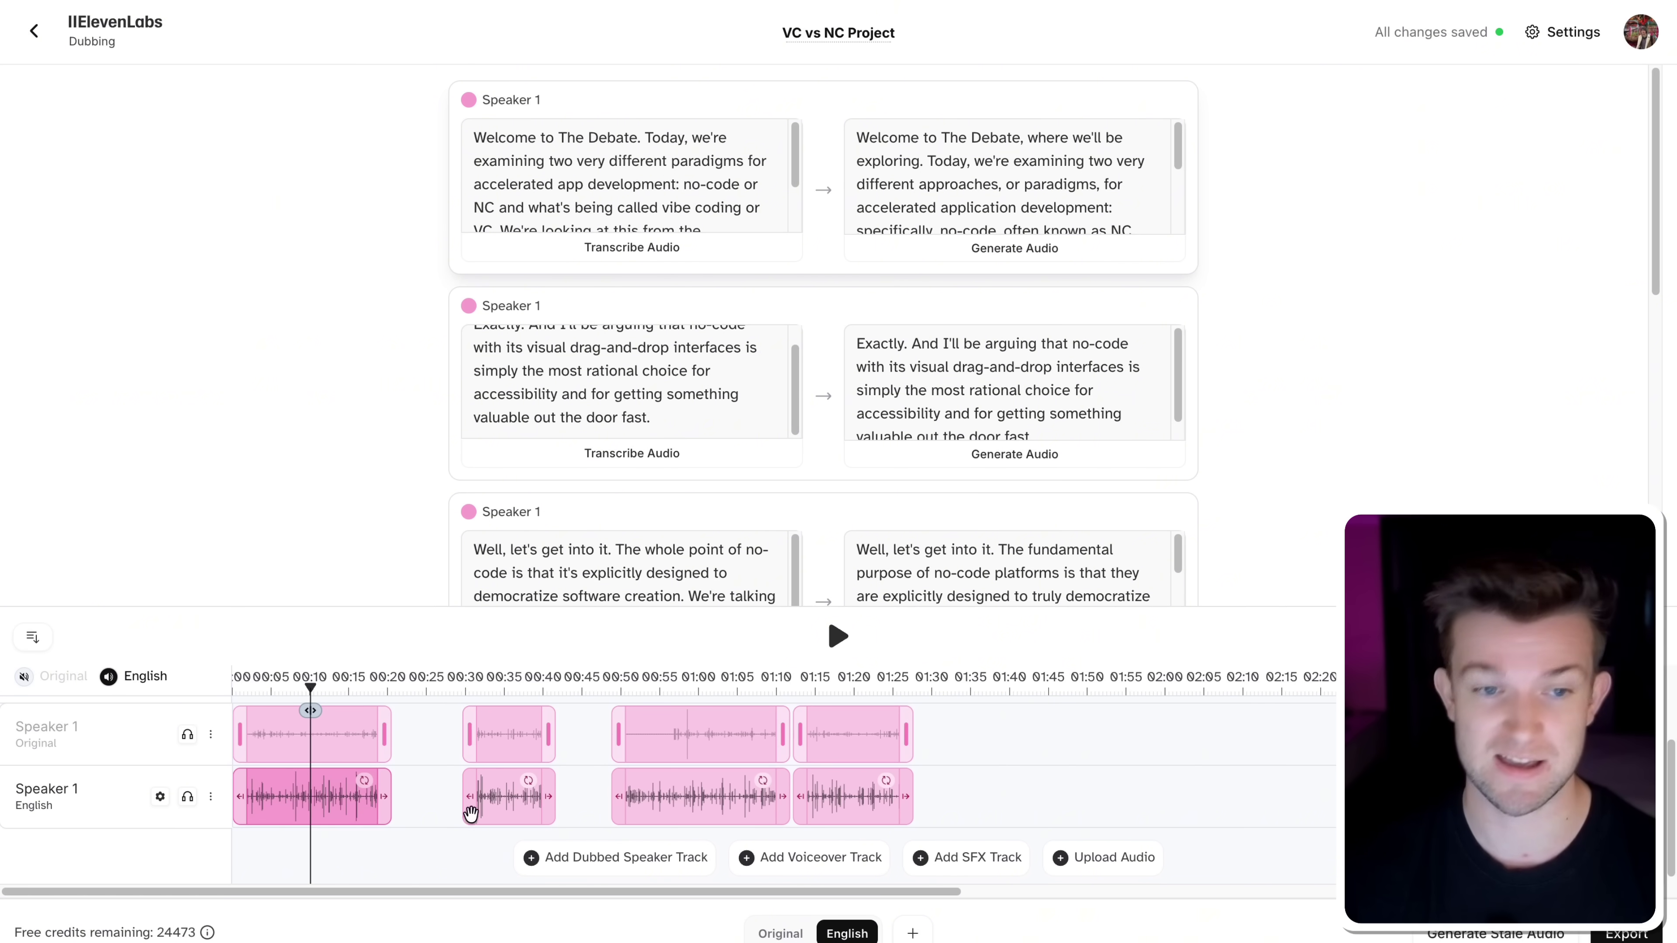
pyautogui.click(838, 637)
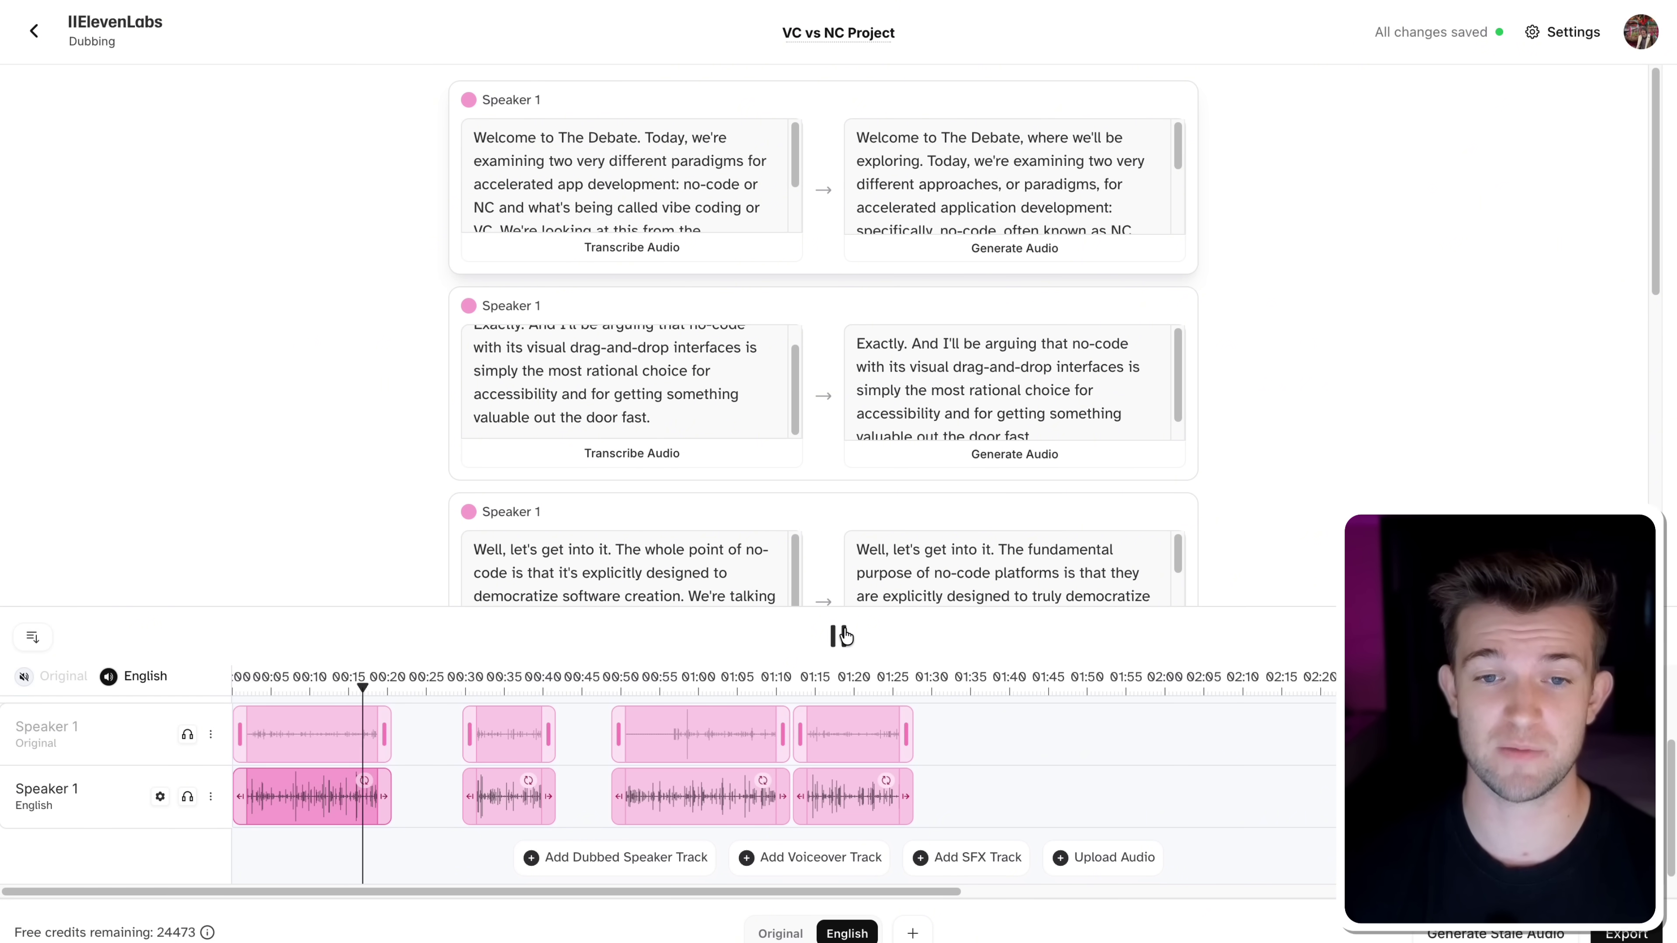
# Rewind to the start and export the English dub as an MP3 audio file.
pyautogui.click(839, 636)
pyautogui.press('Home')
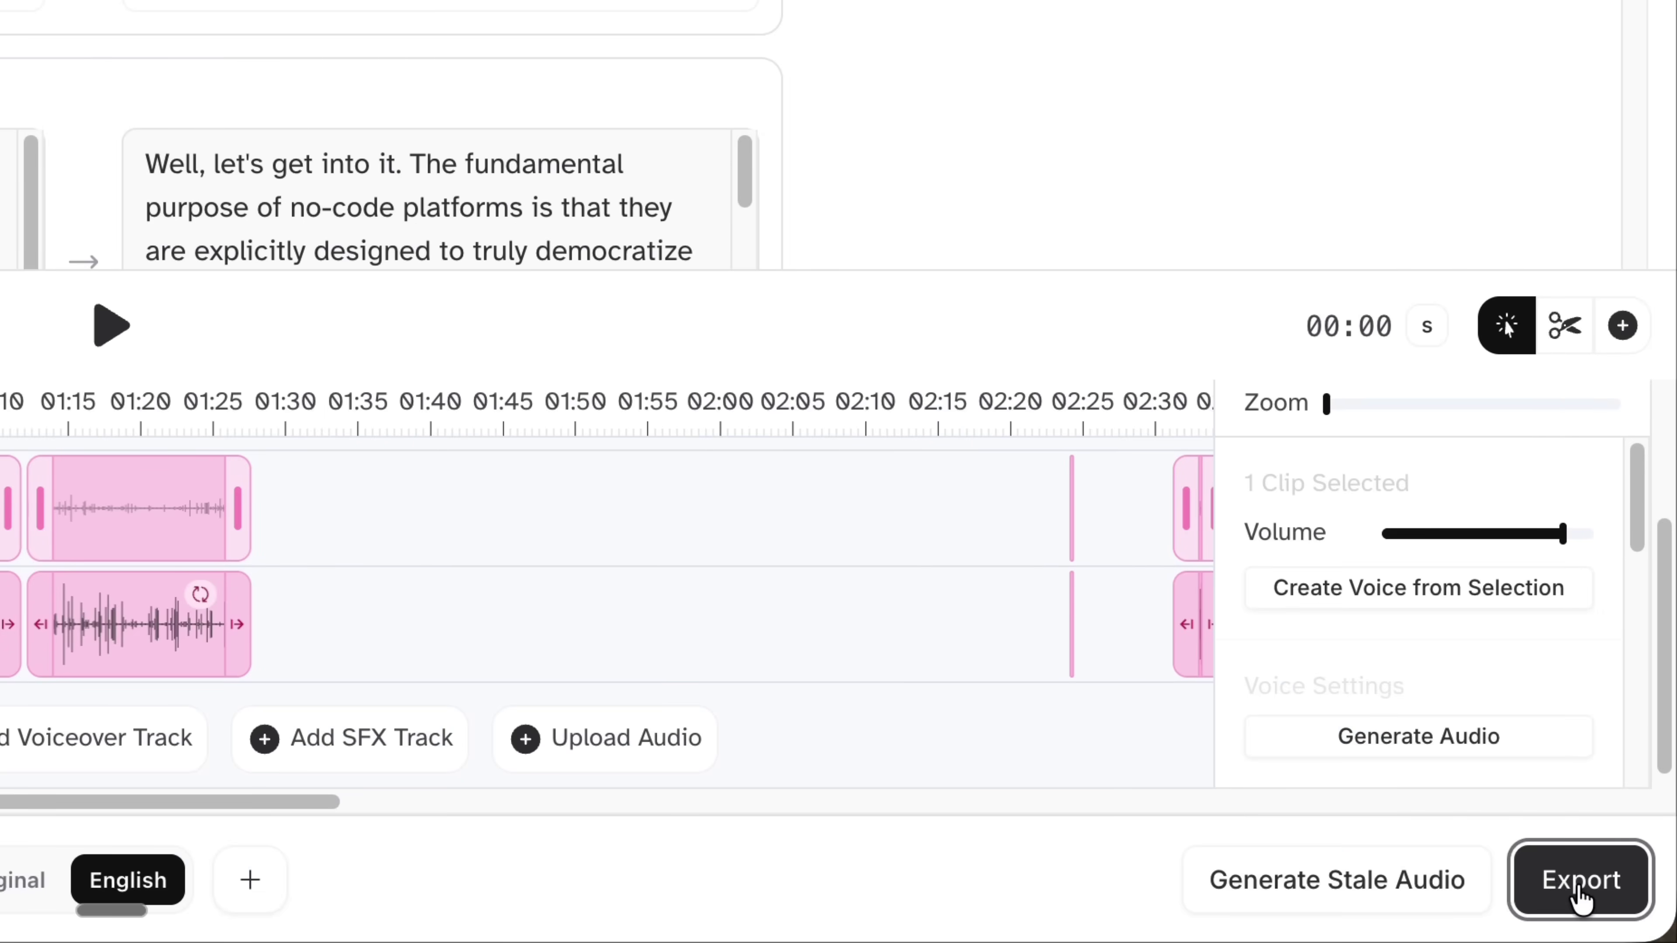
pyautogui.click(1581, 885)
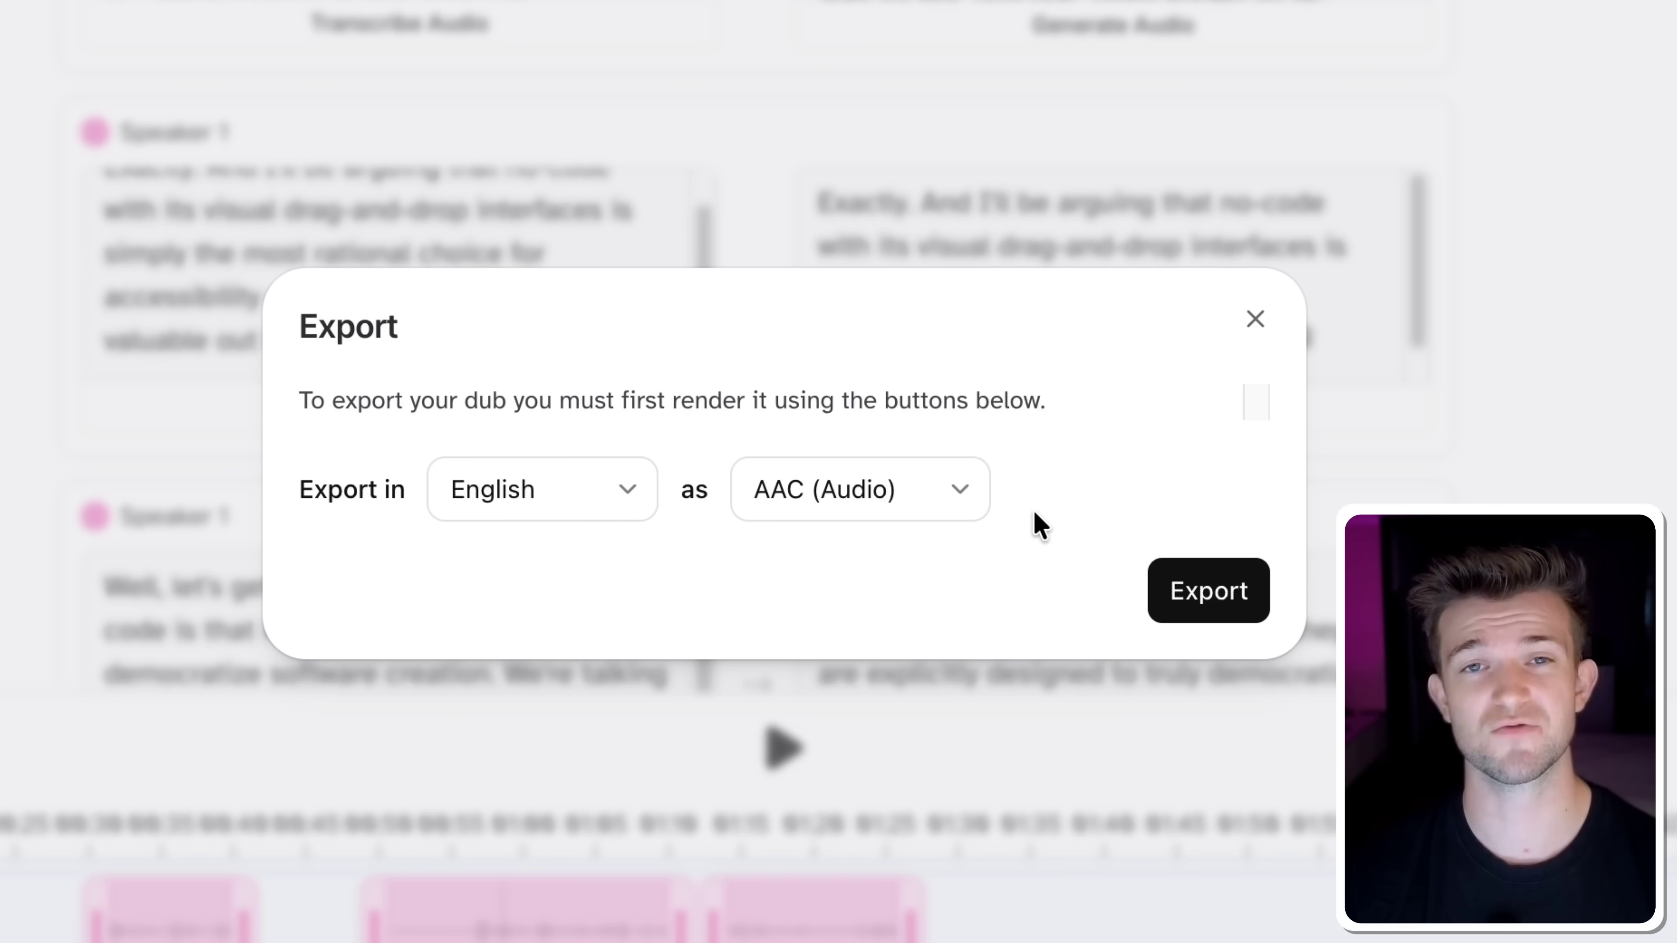
pyautogui.click(887, 494)
pyautogui.click(894, 620)
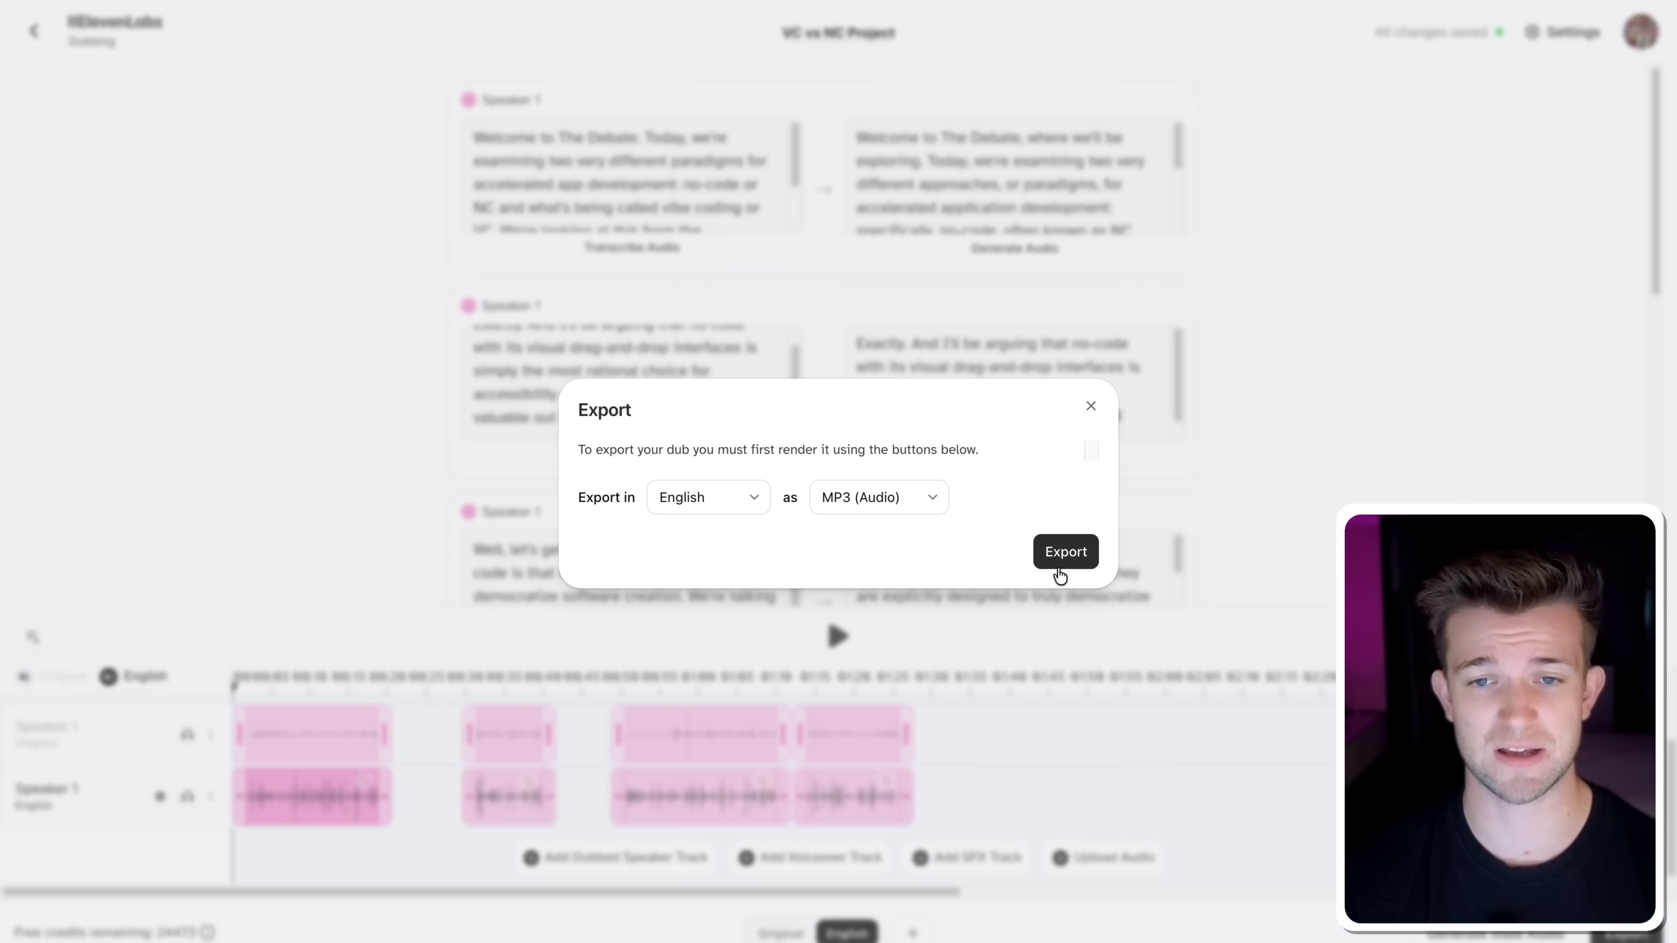
pyautogui.click(1198, 605)
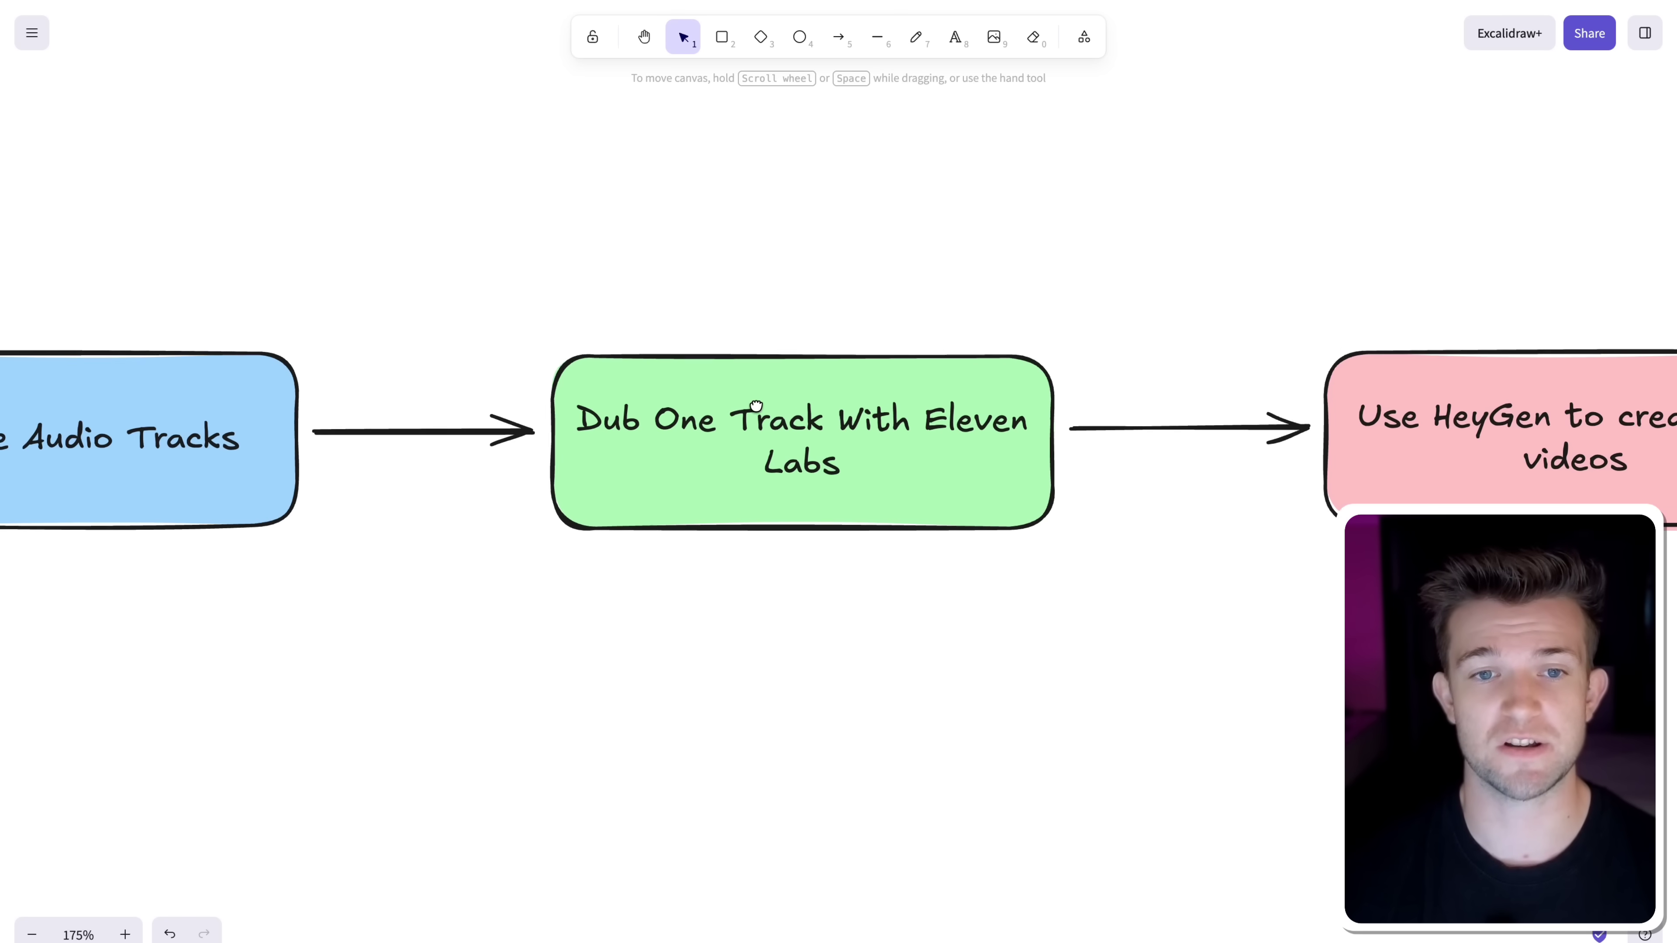
# Pan the Excalidraw diagram to centre the 'Use HeyGen to create the videos' step.
pyautogui.scroll(-1, 773, 388)
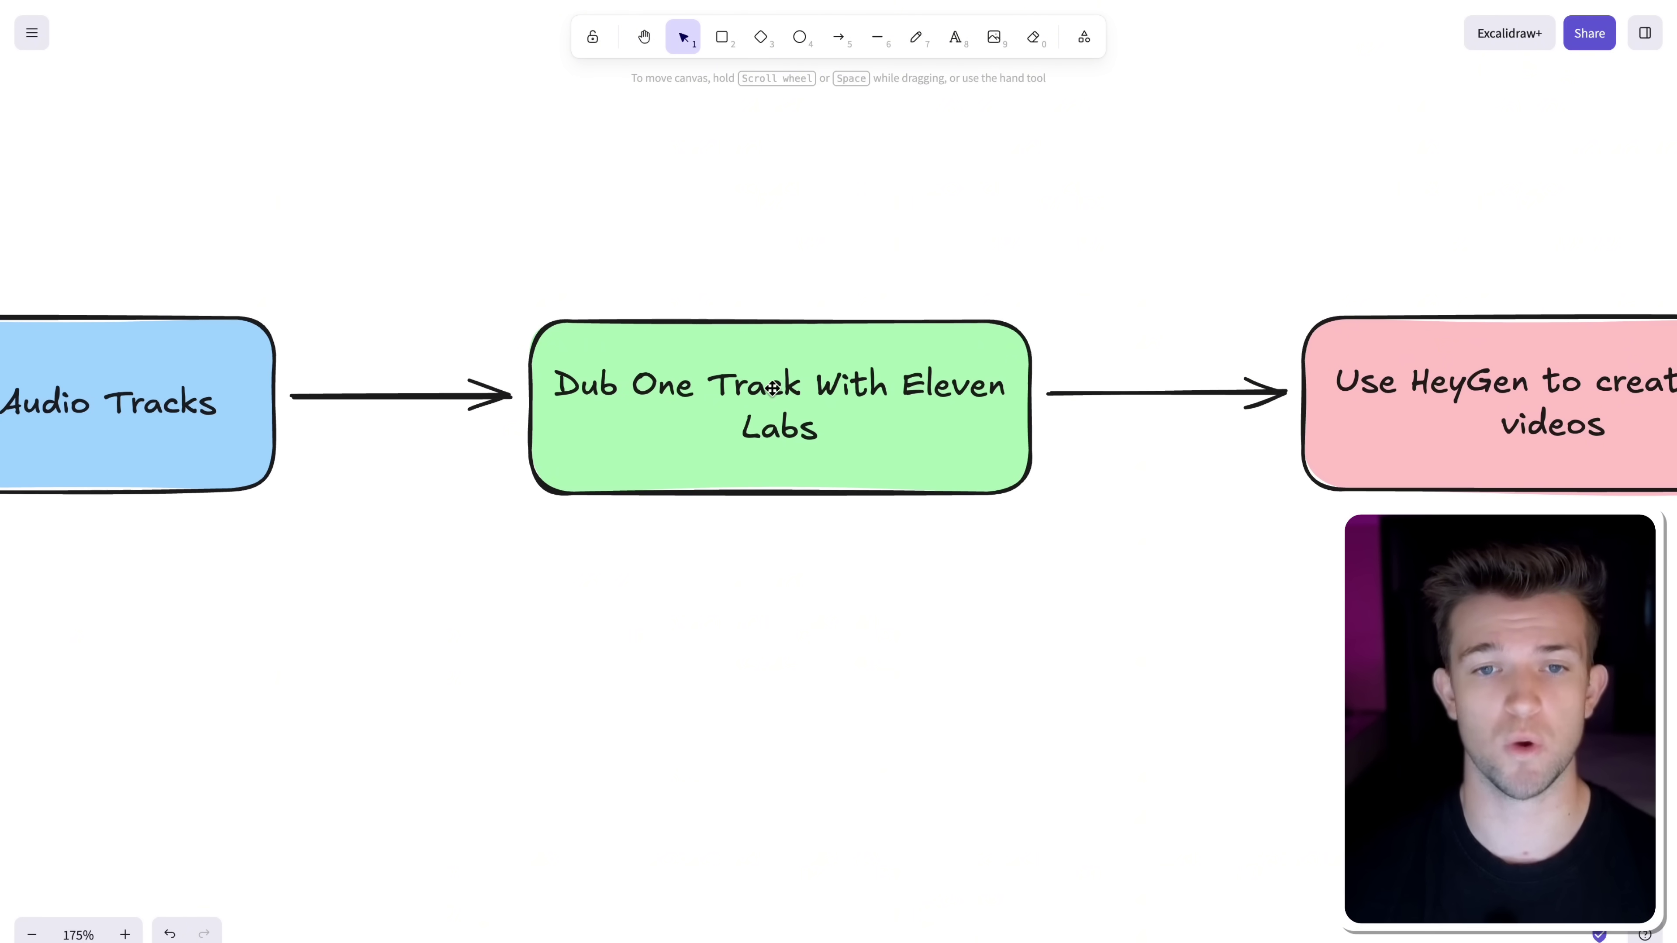
pyautogui.moveTo(1090, 375); pyautogui.dragTo(374, 399)
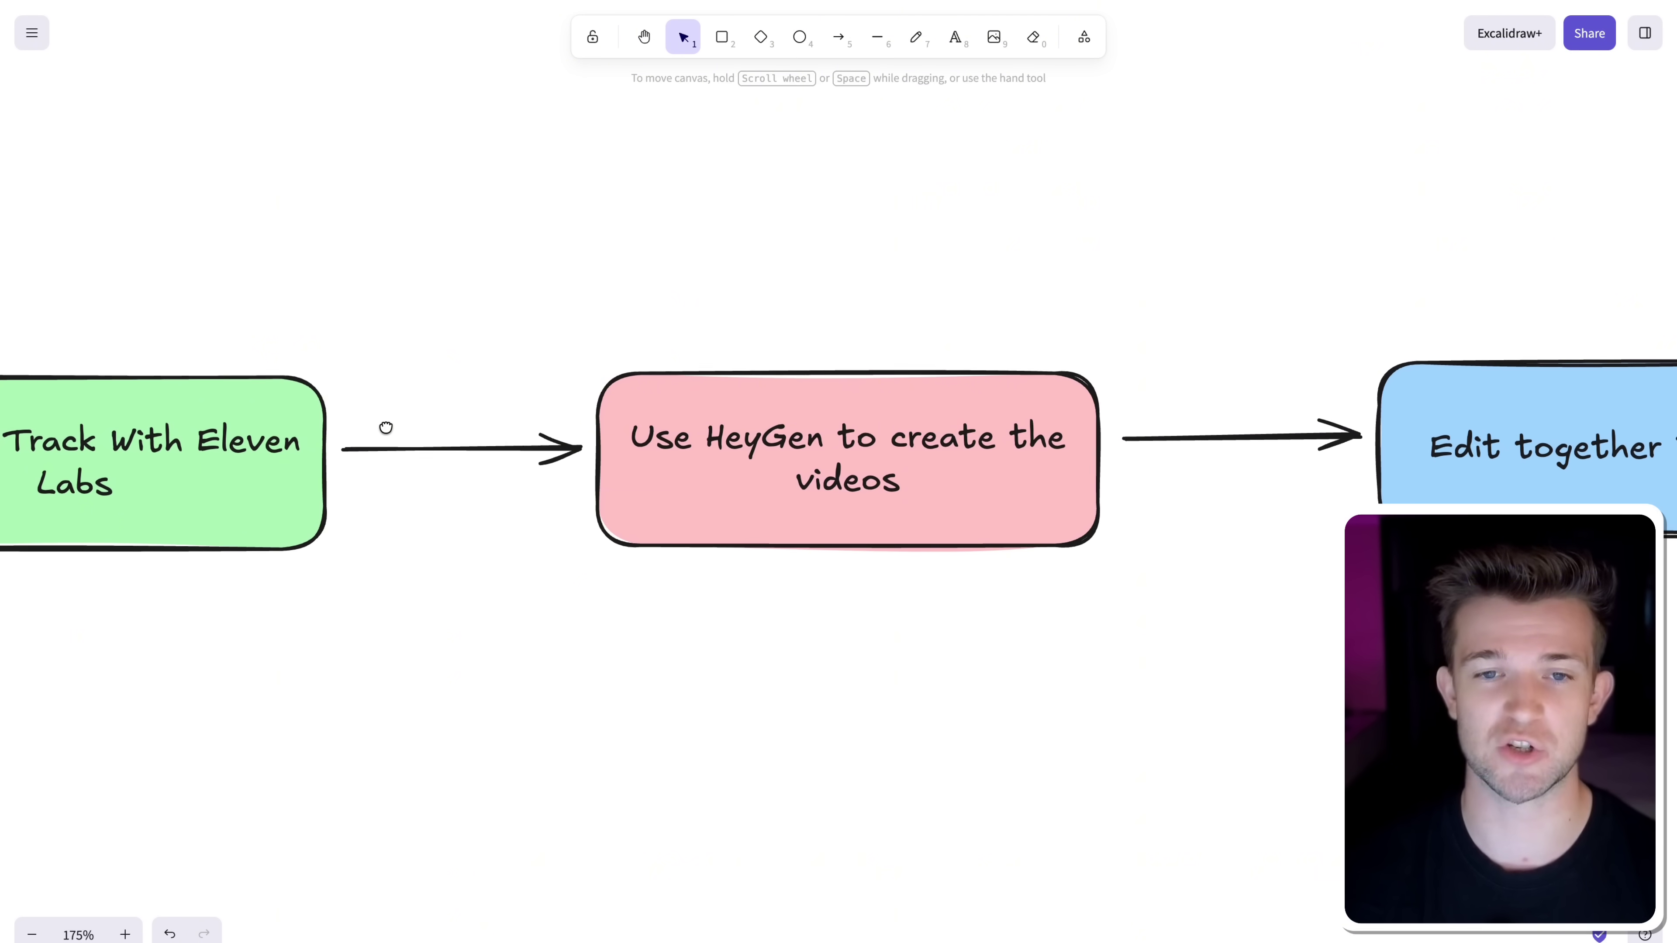
pyautogui.moveTo(386, 427); pyautogui.dragTo(373, 430)
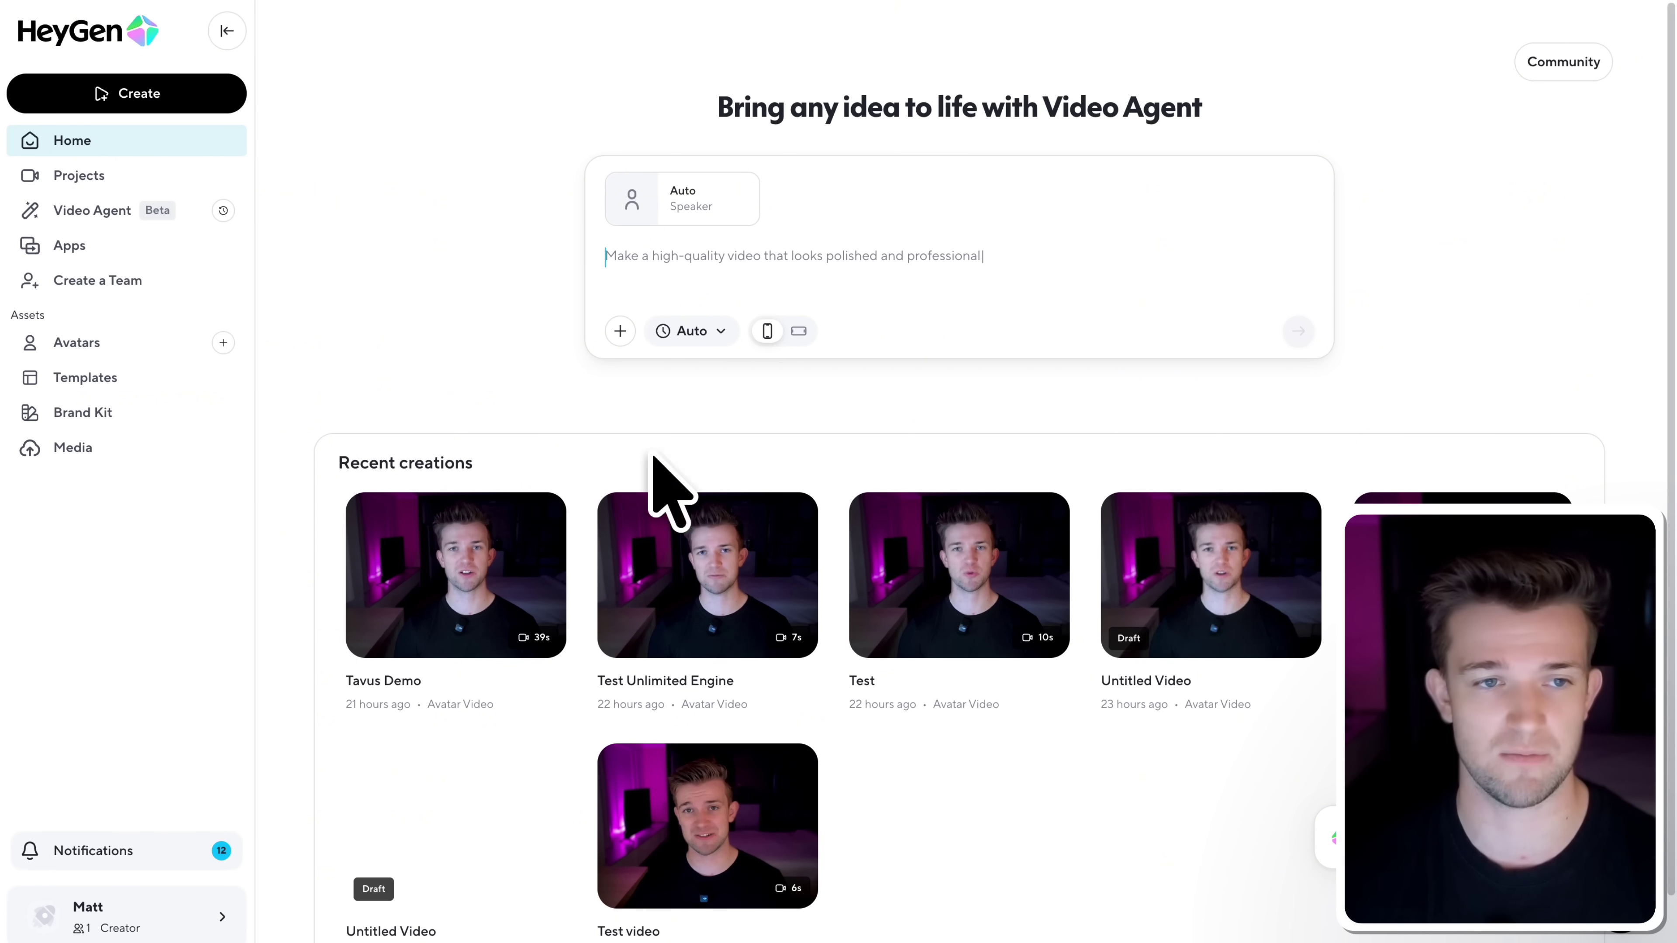
# Begin creating a new avatar from video, advancing to the footage upload step.
pyautogui.click(142, 345)
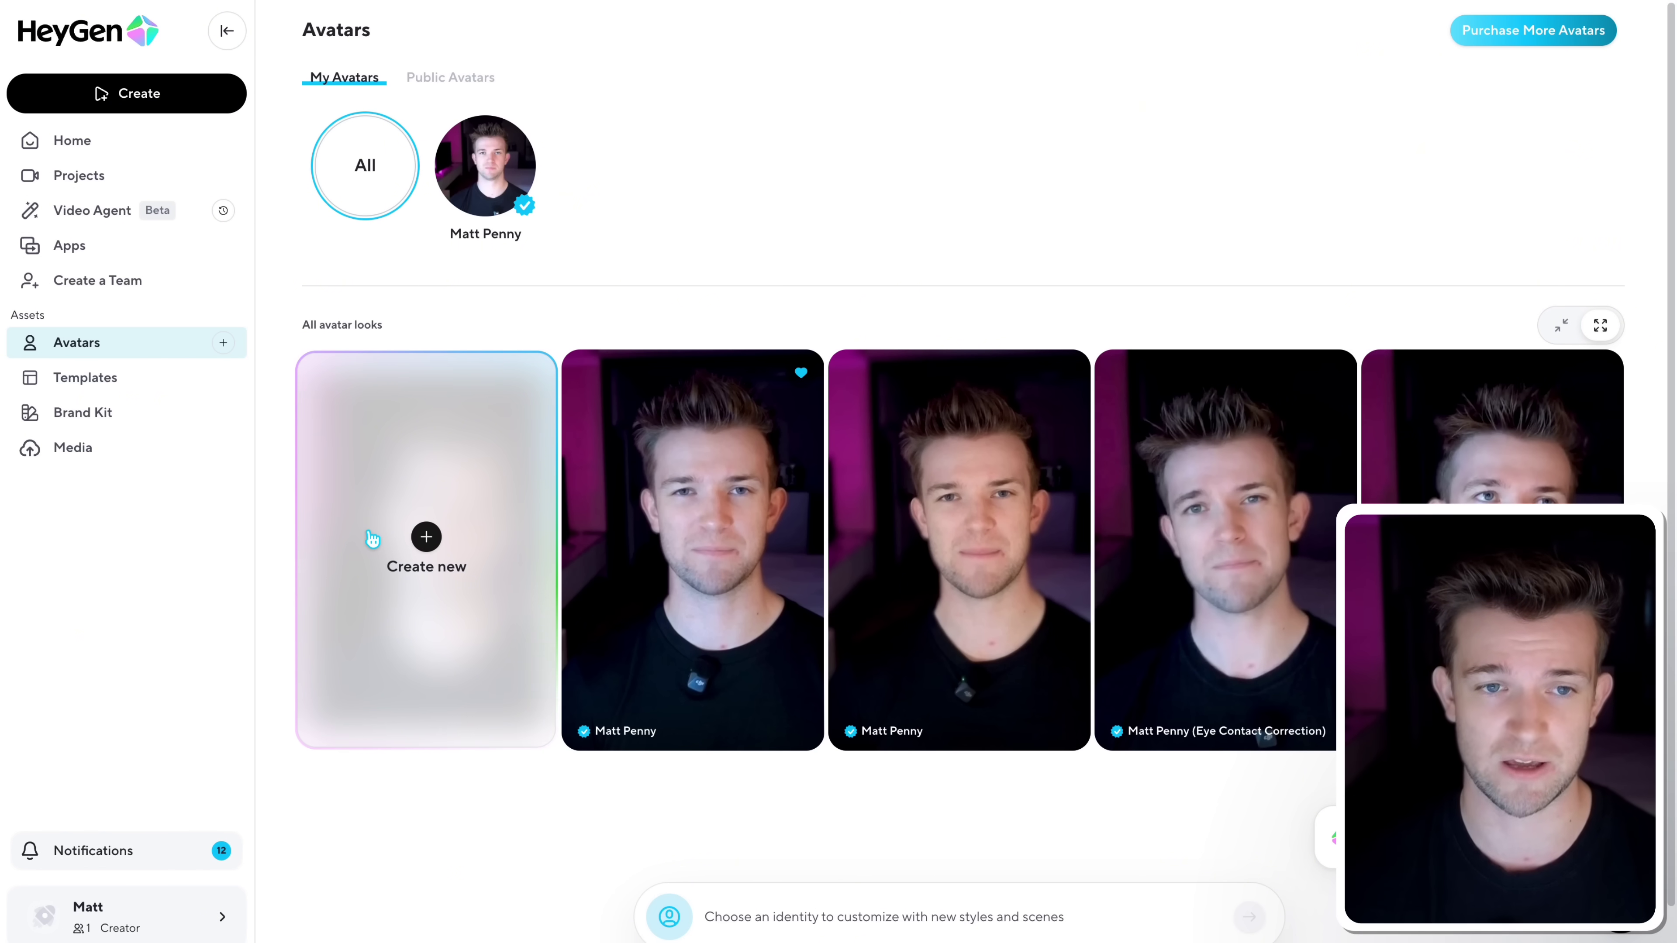
pyautogui.click(428, 537)
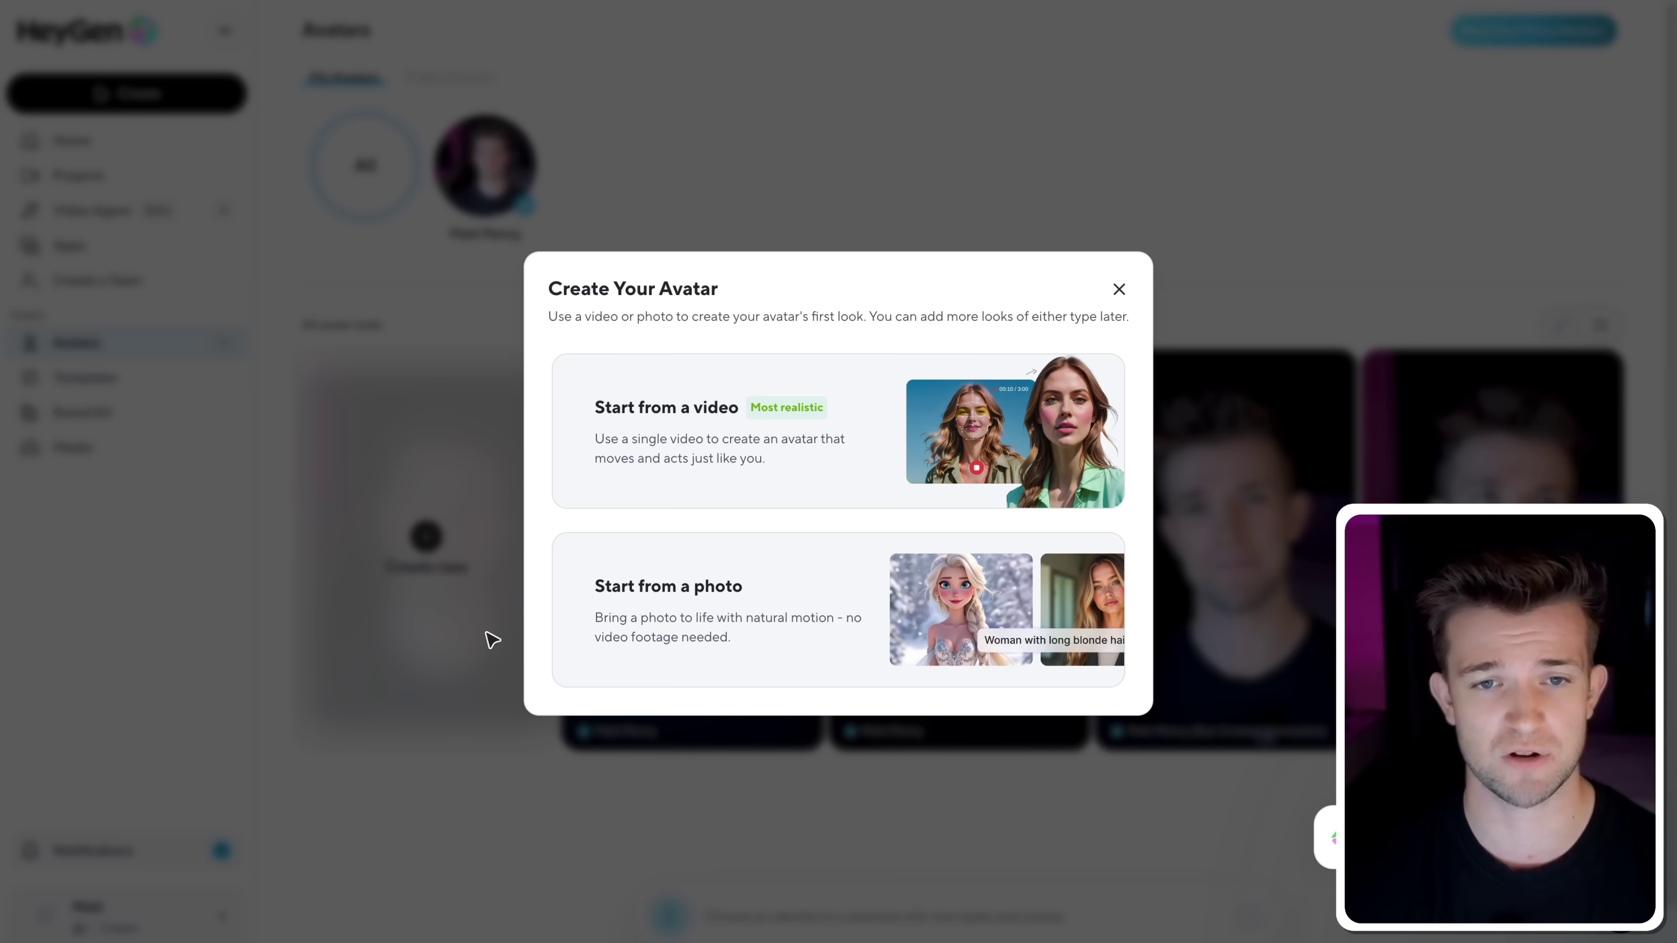
pyautogui.click(669, 474)
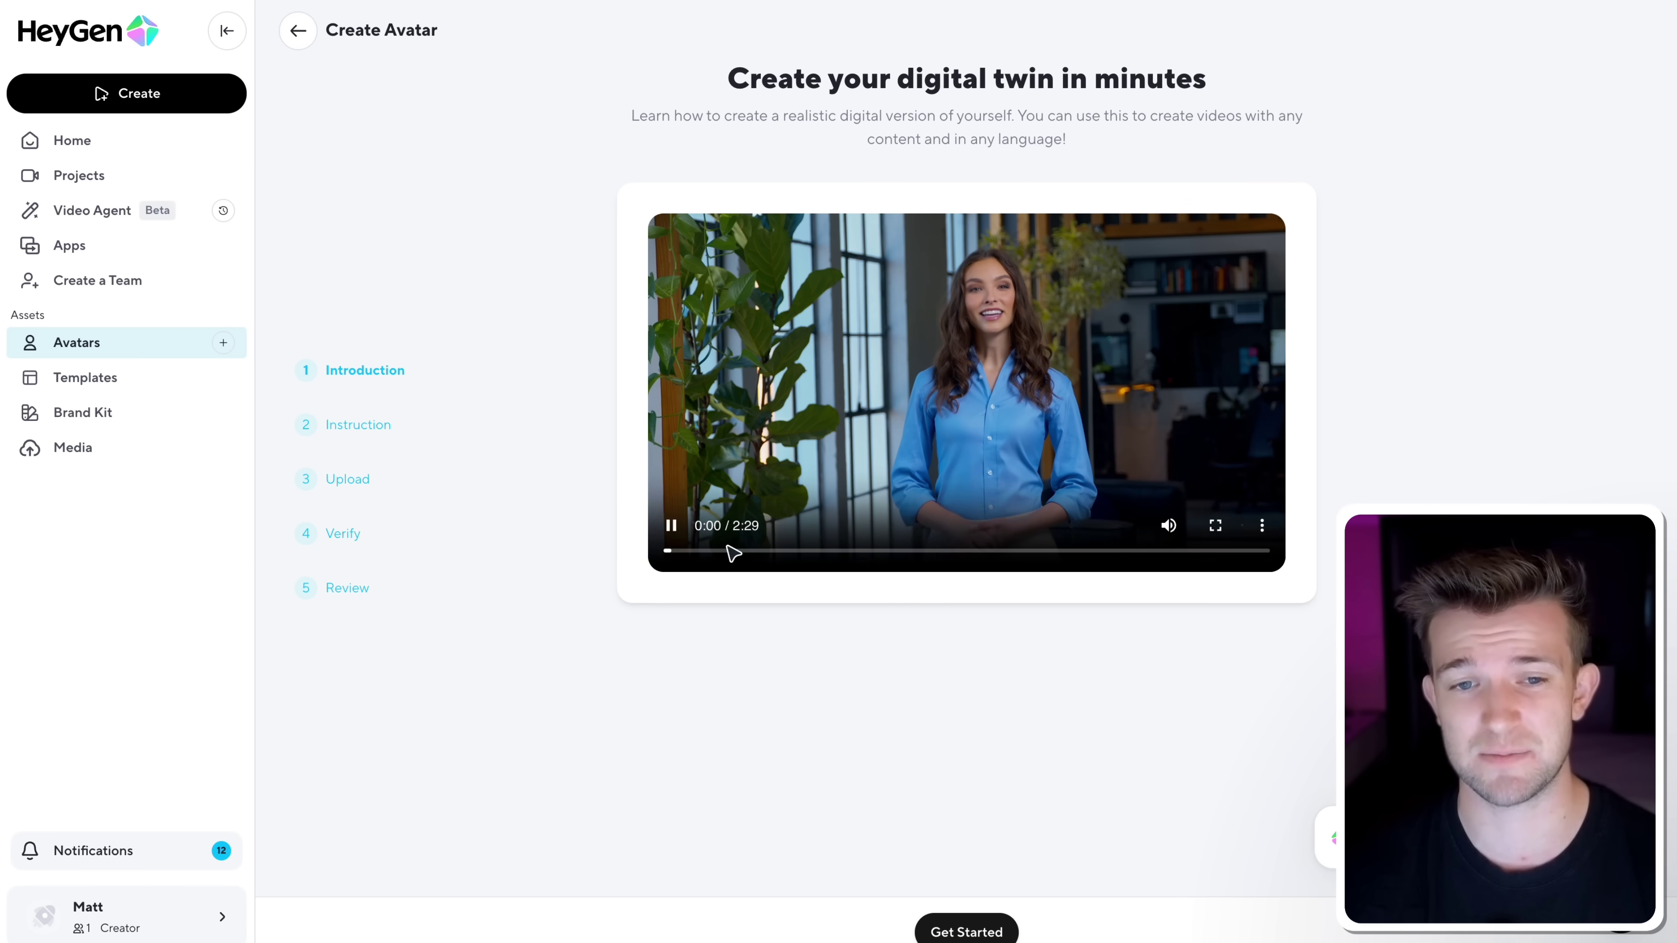
pyautogui.click(752, 563)
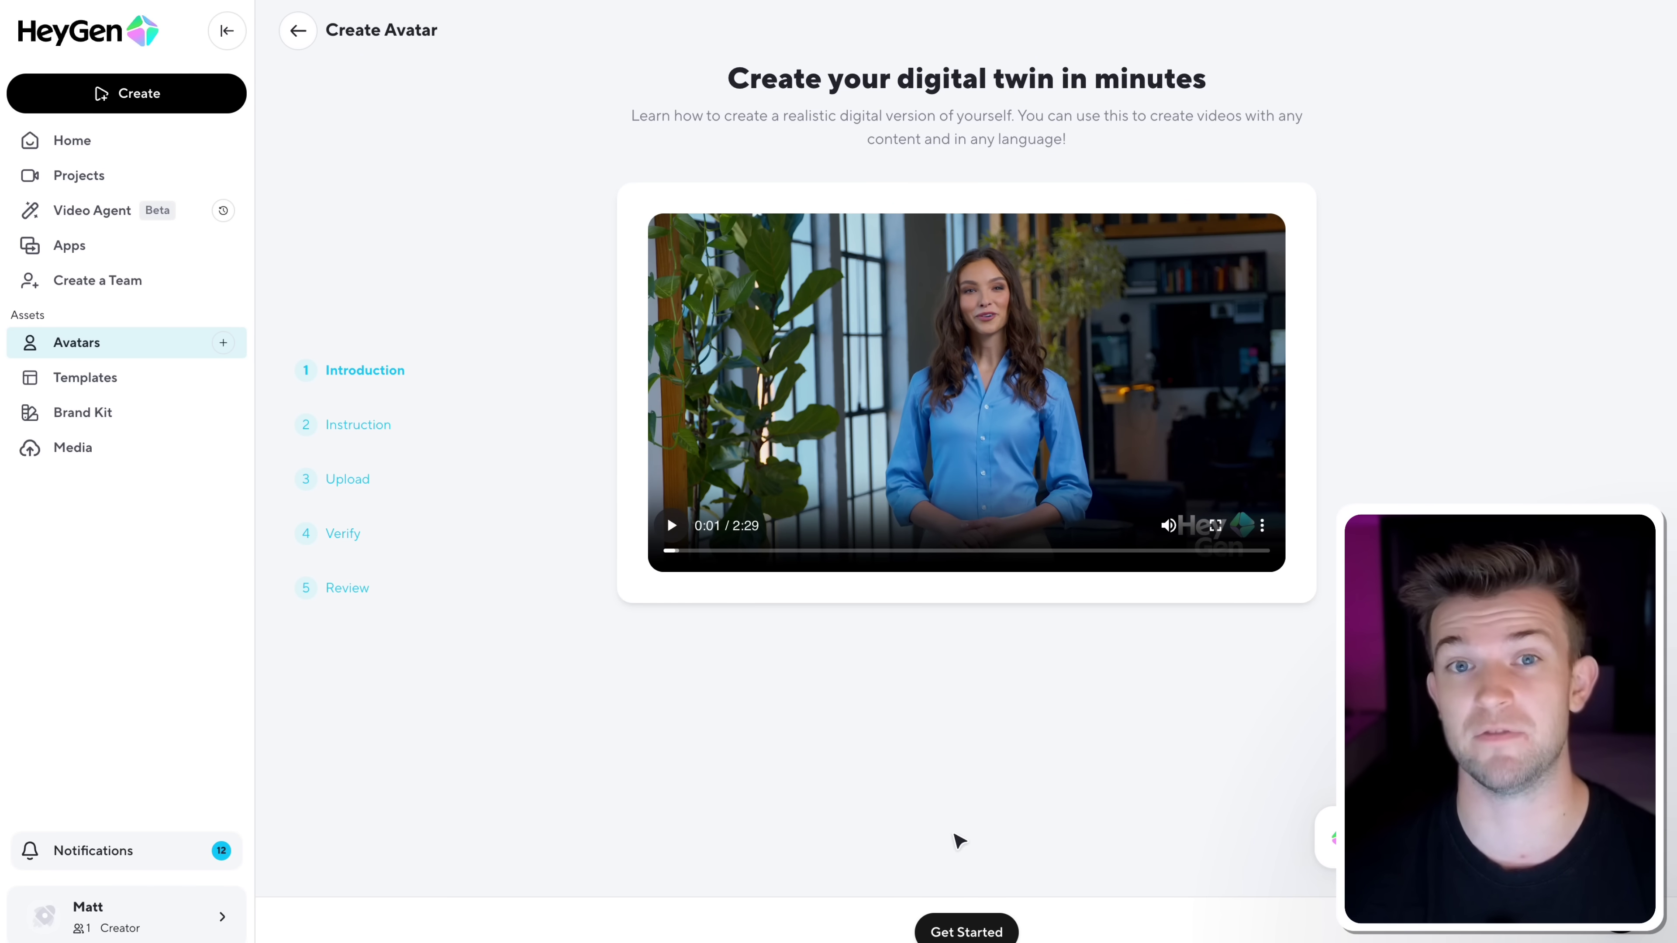
pyautogui.click(980, 925)
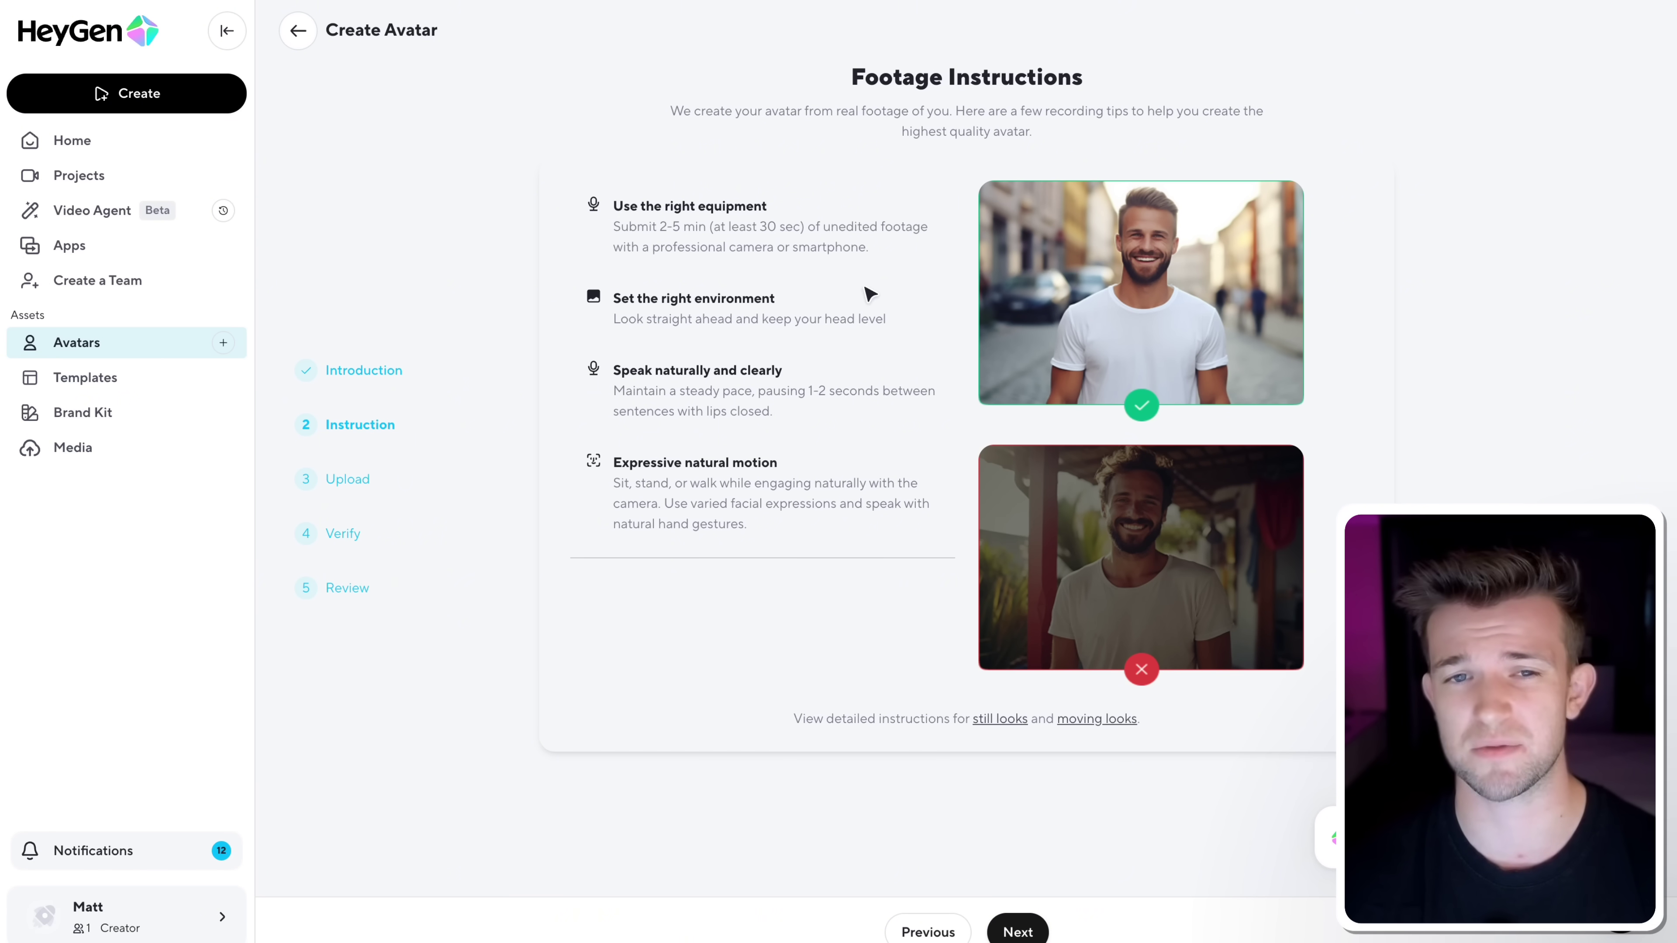
pyautogui.click(997, 937)
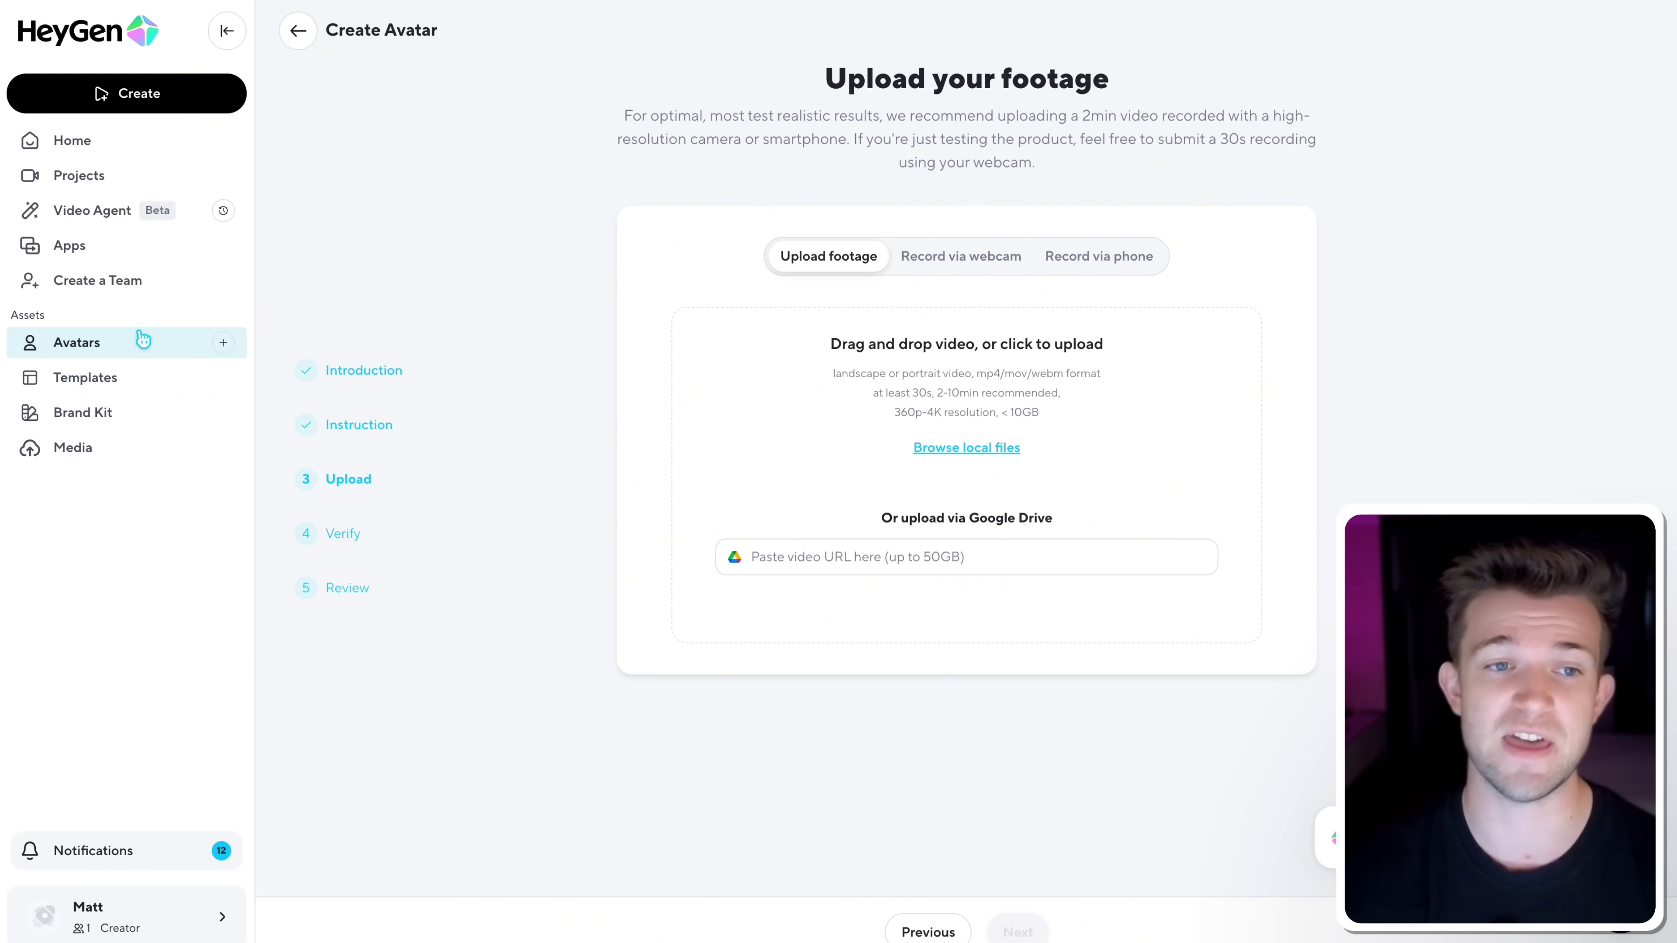
# Preview the personal avatar's look video in the Avatars library, then close it.
pyautogui.click(143, 345)
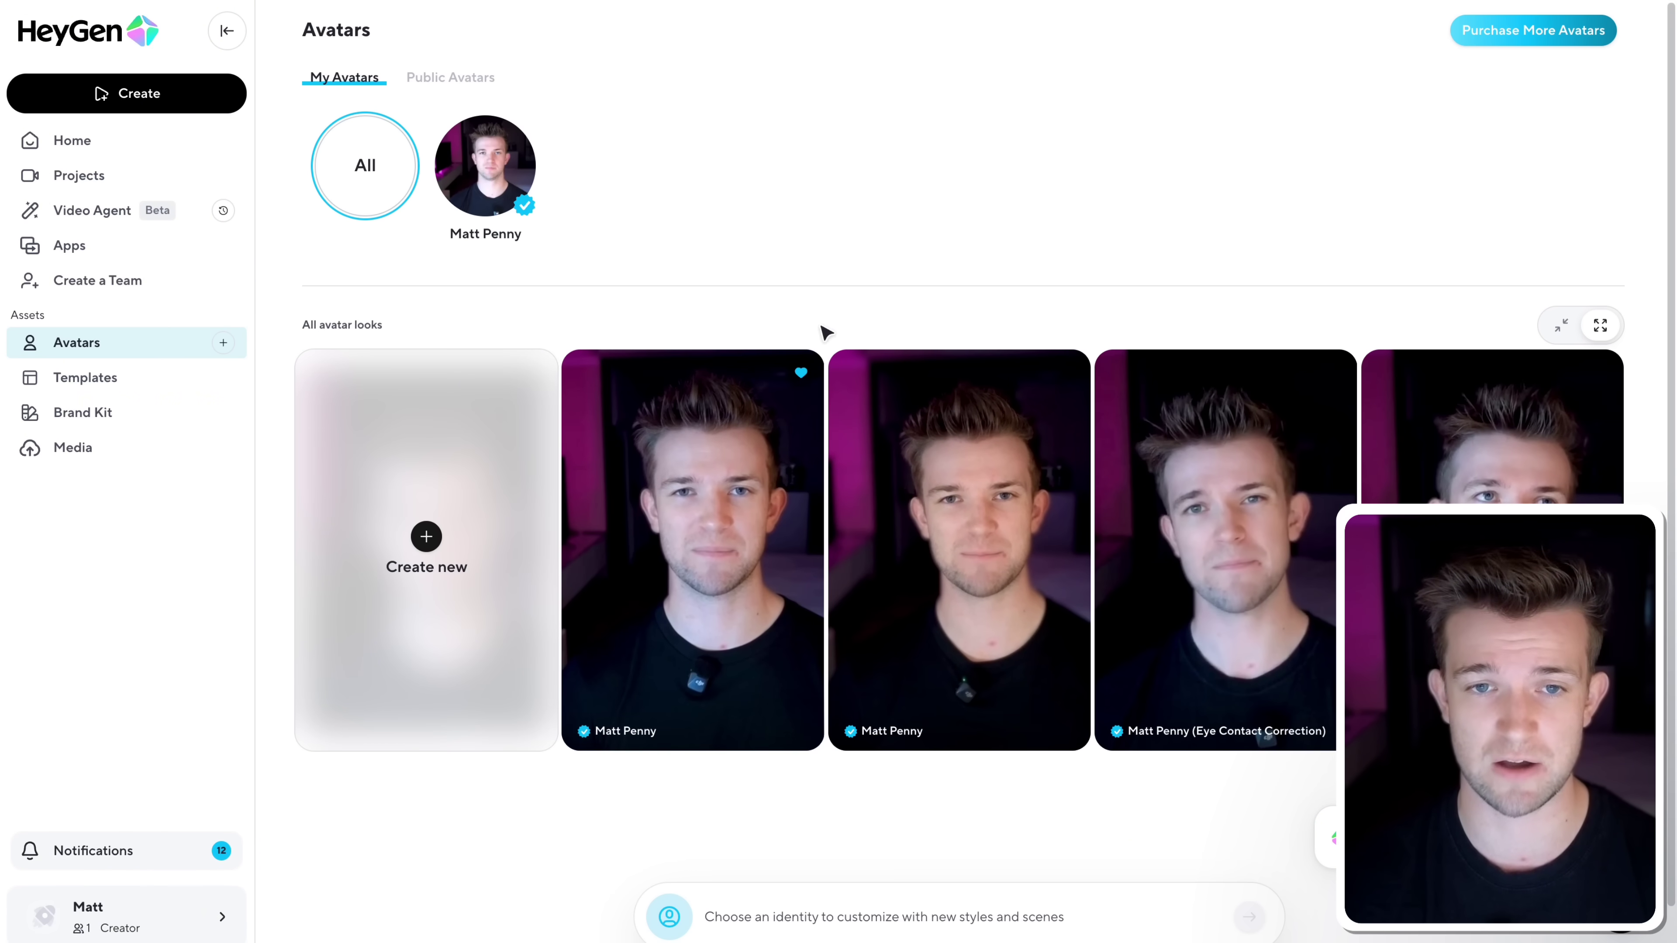
pyautogui.click(725, 390)
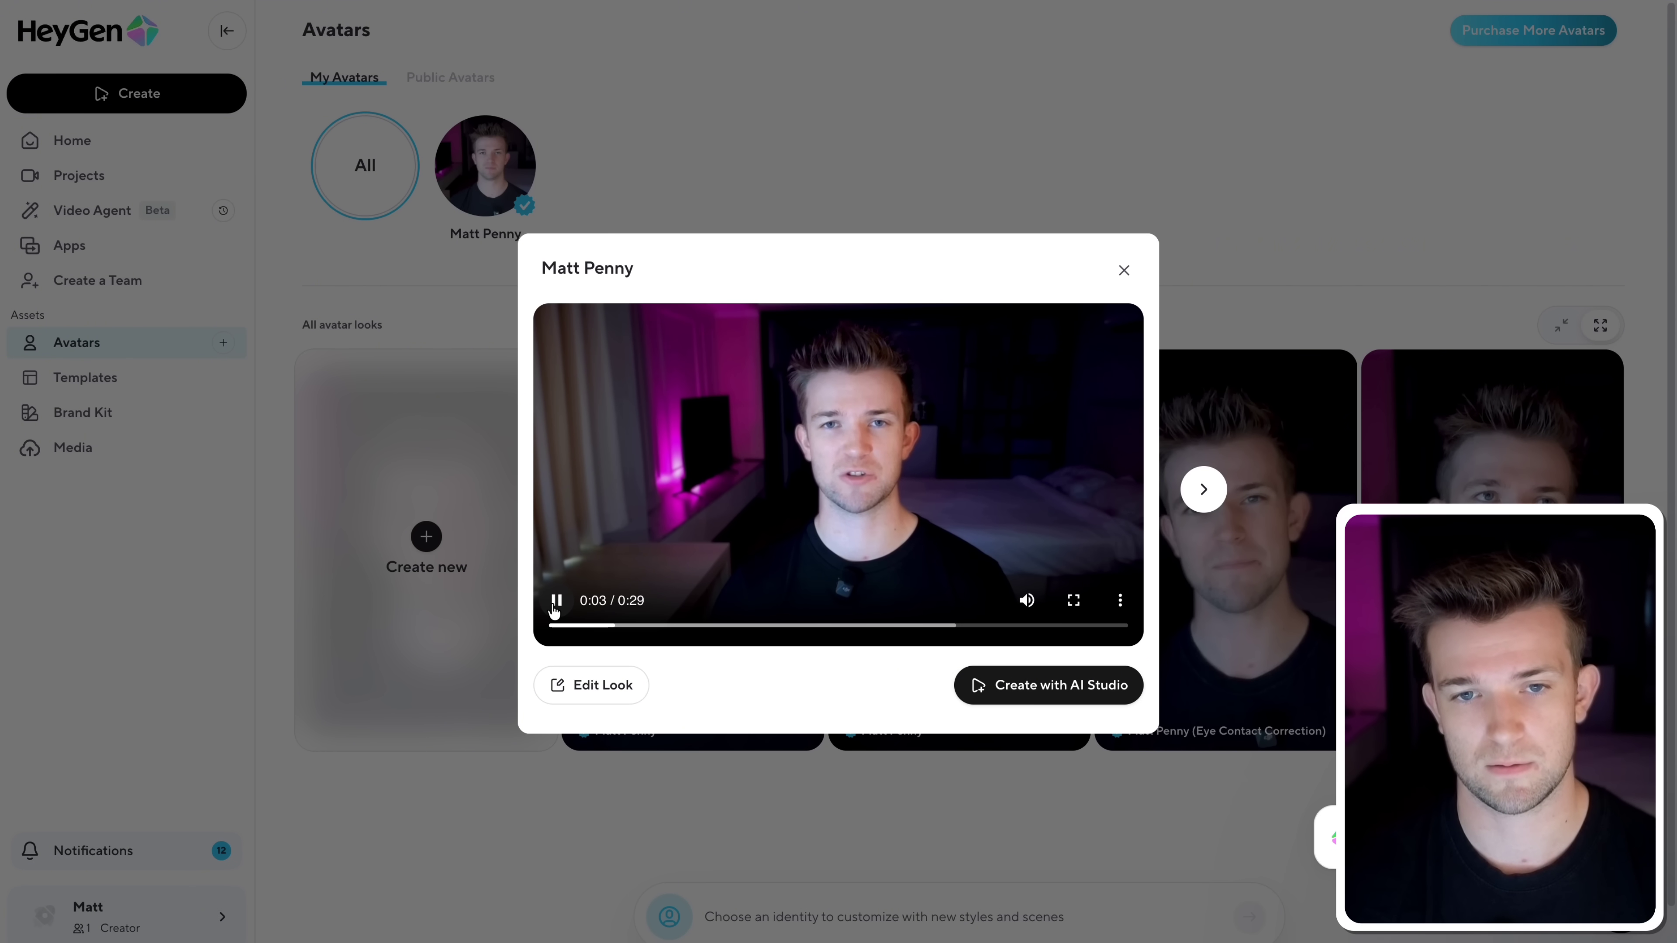
pyautogui.click(556, 601)
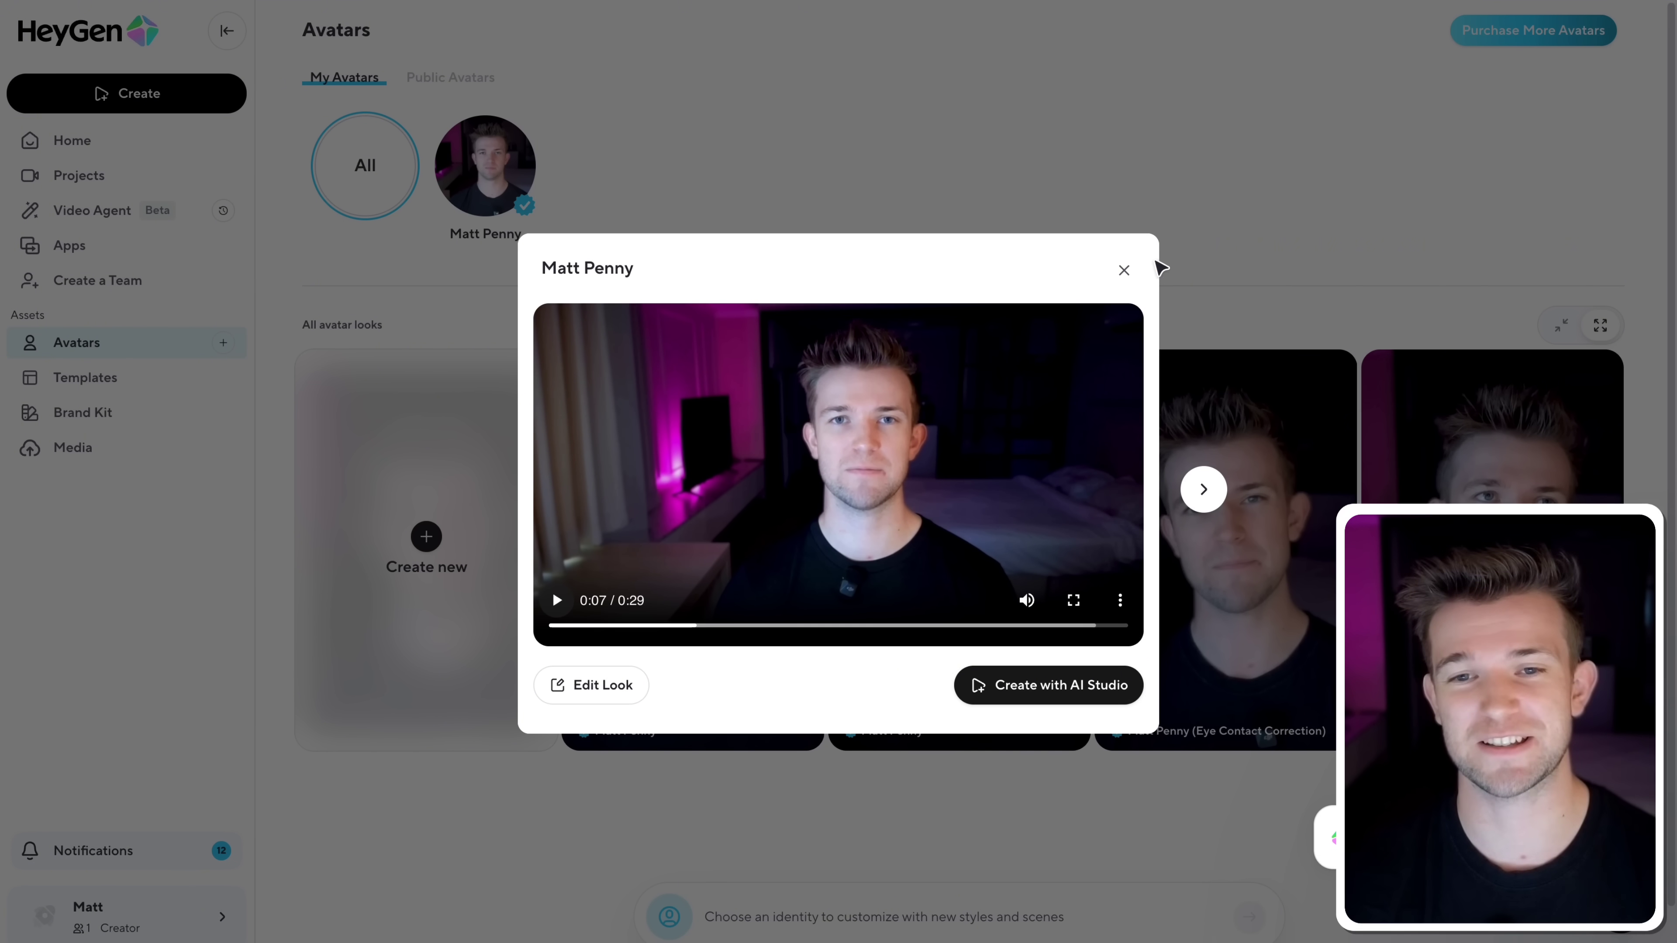
pyautogui.click(1134, 273)
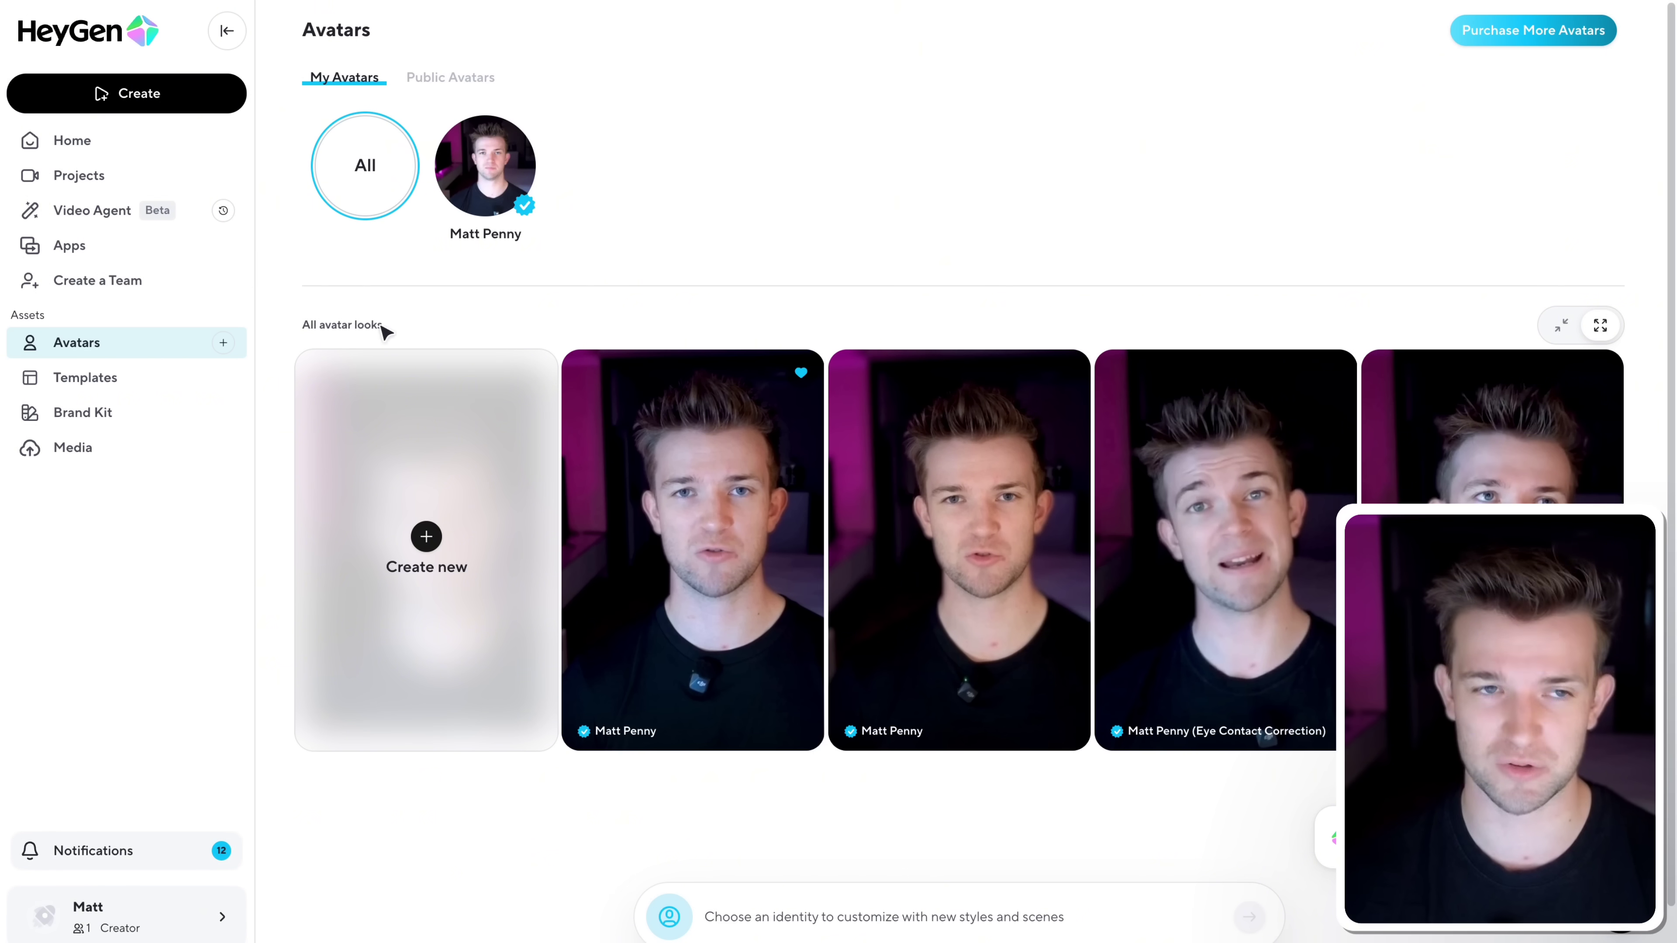
# Create a new AI Studio video from Projects with a 16:9 landscape aspect ratio.
pyautogui.click(120, 178)
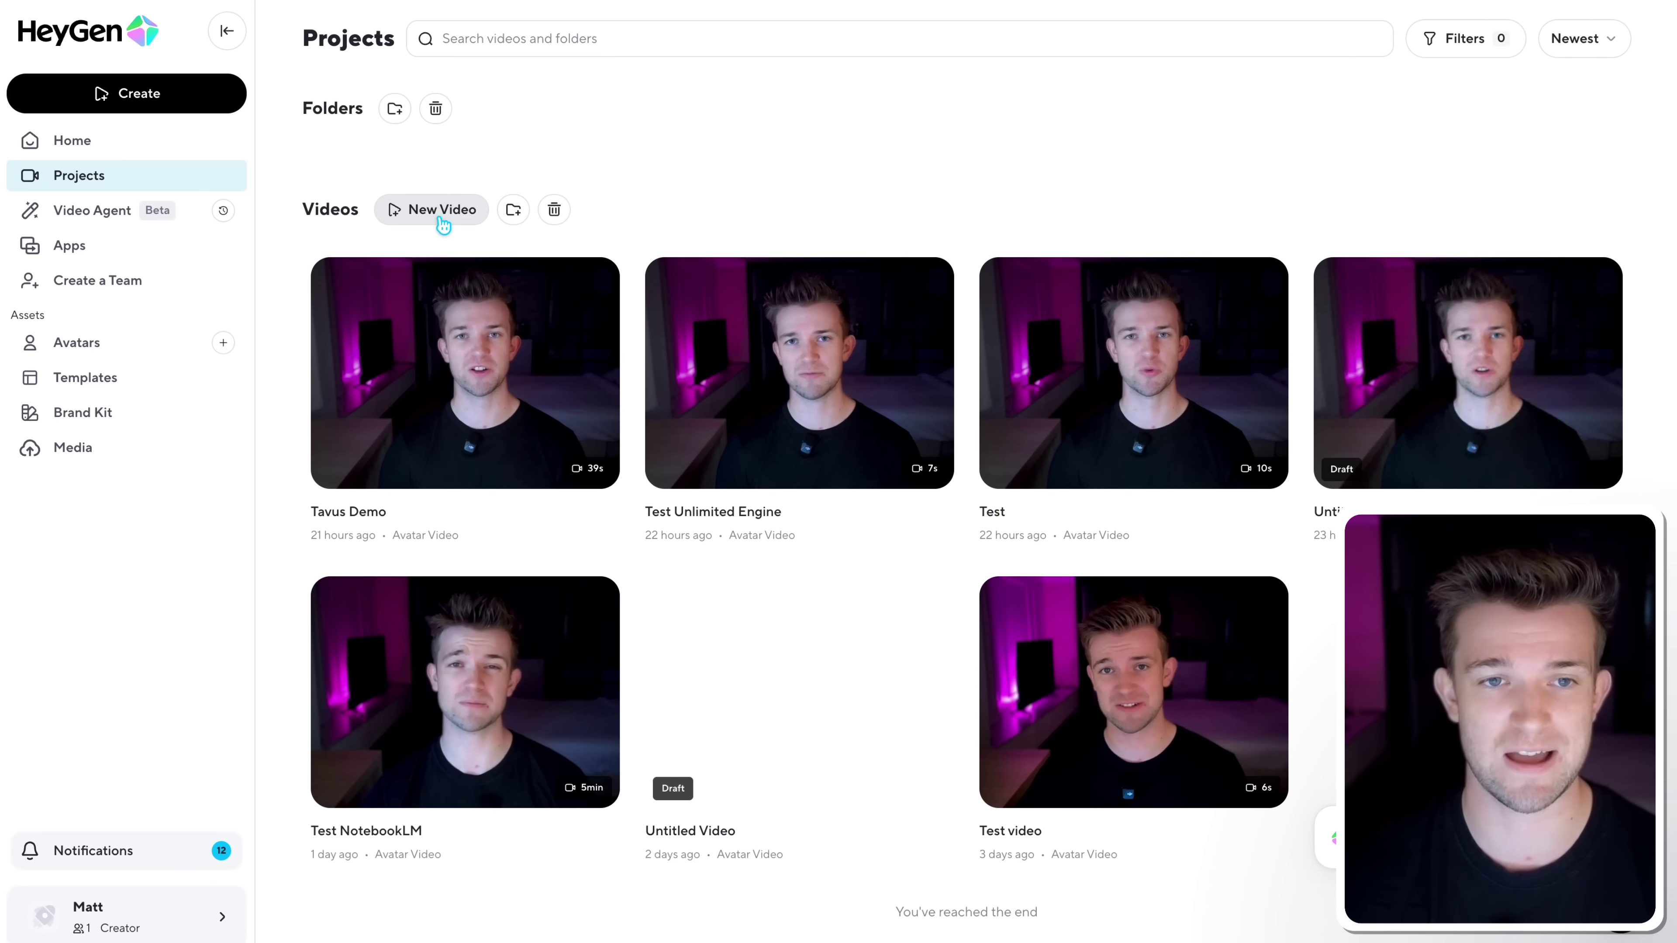
pyautogui.click(442, 225)
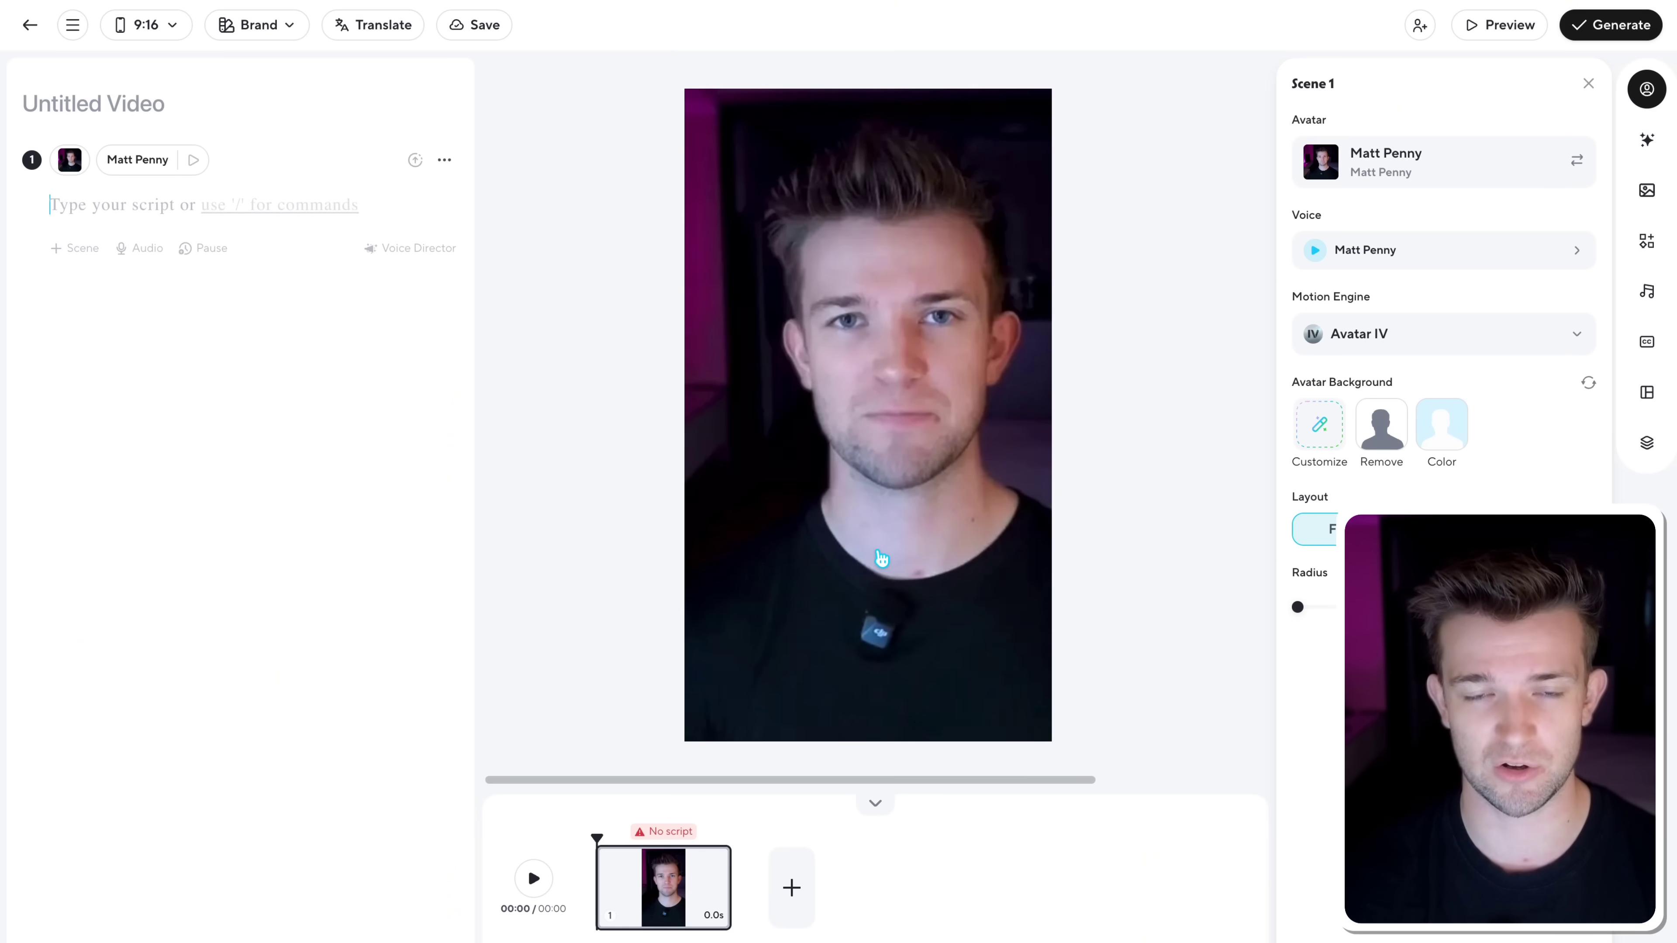
pyautogui.click(168, 35)
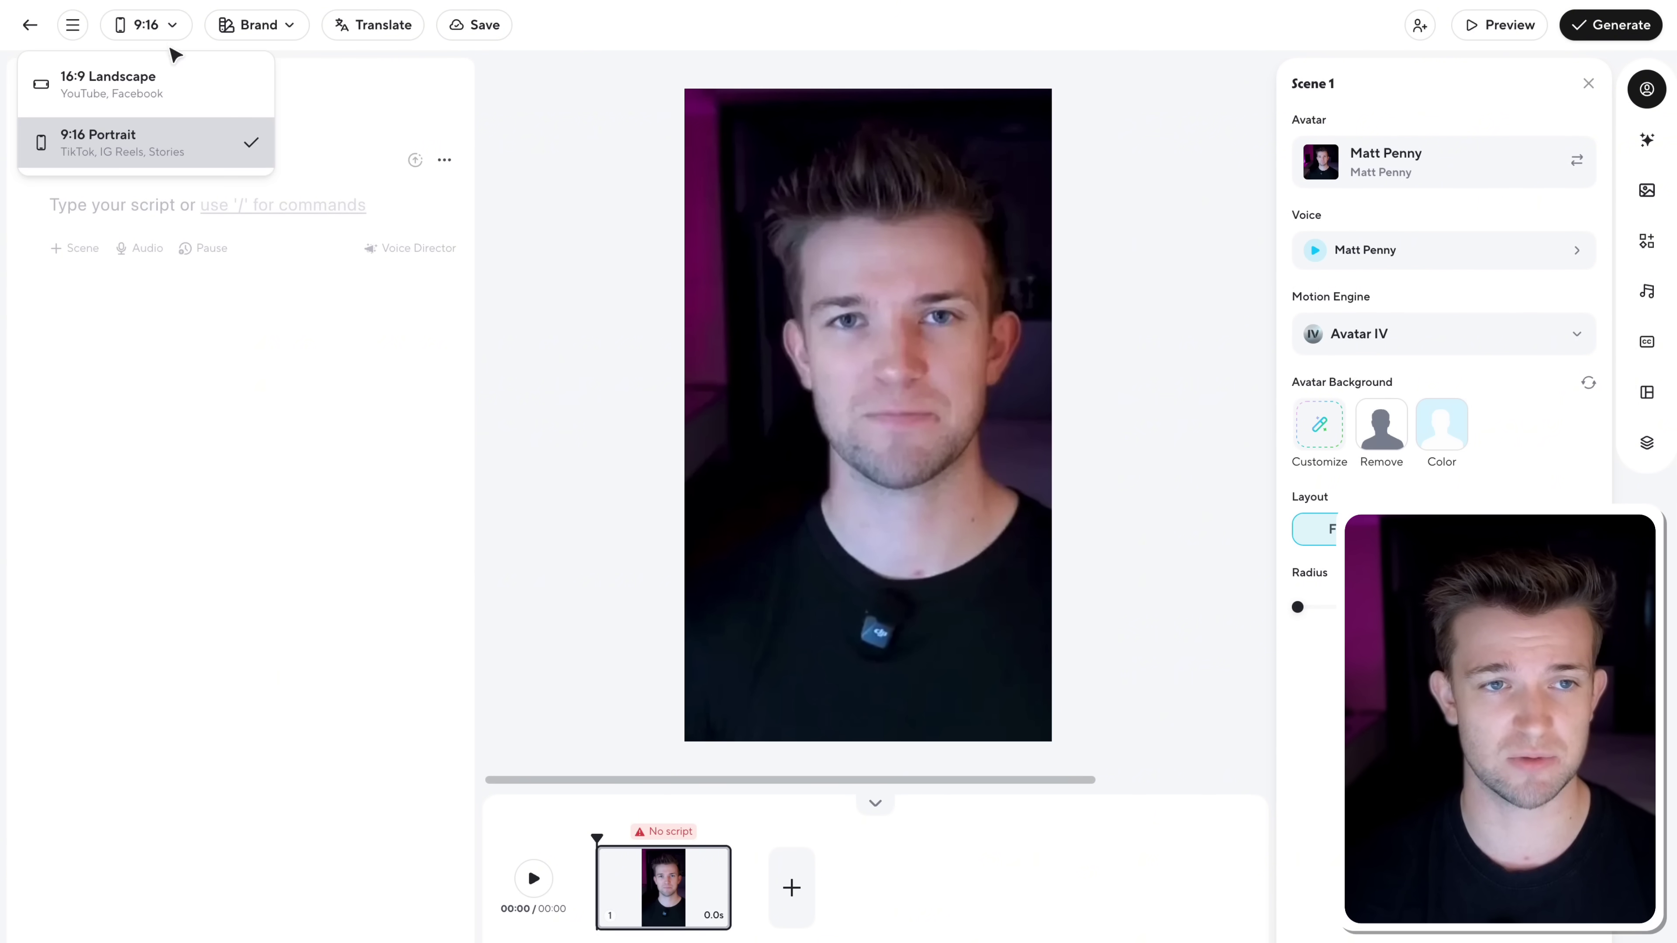
pyautogui.click(160, 85)
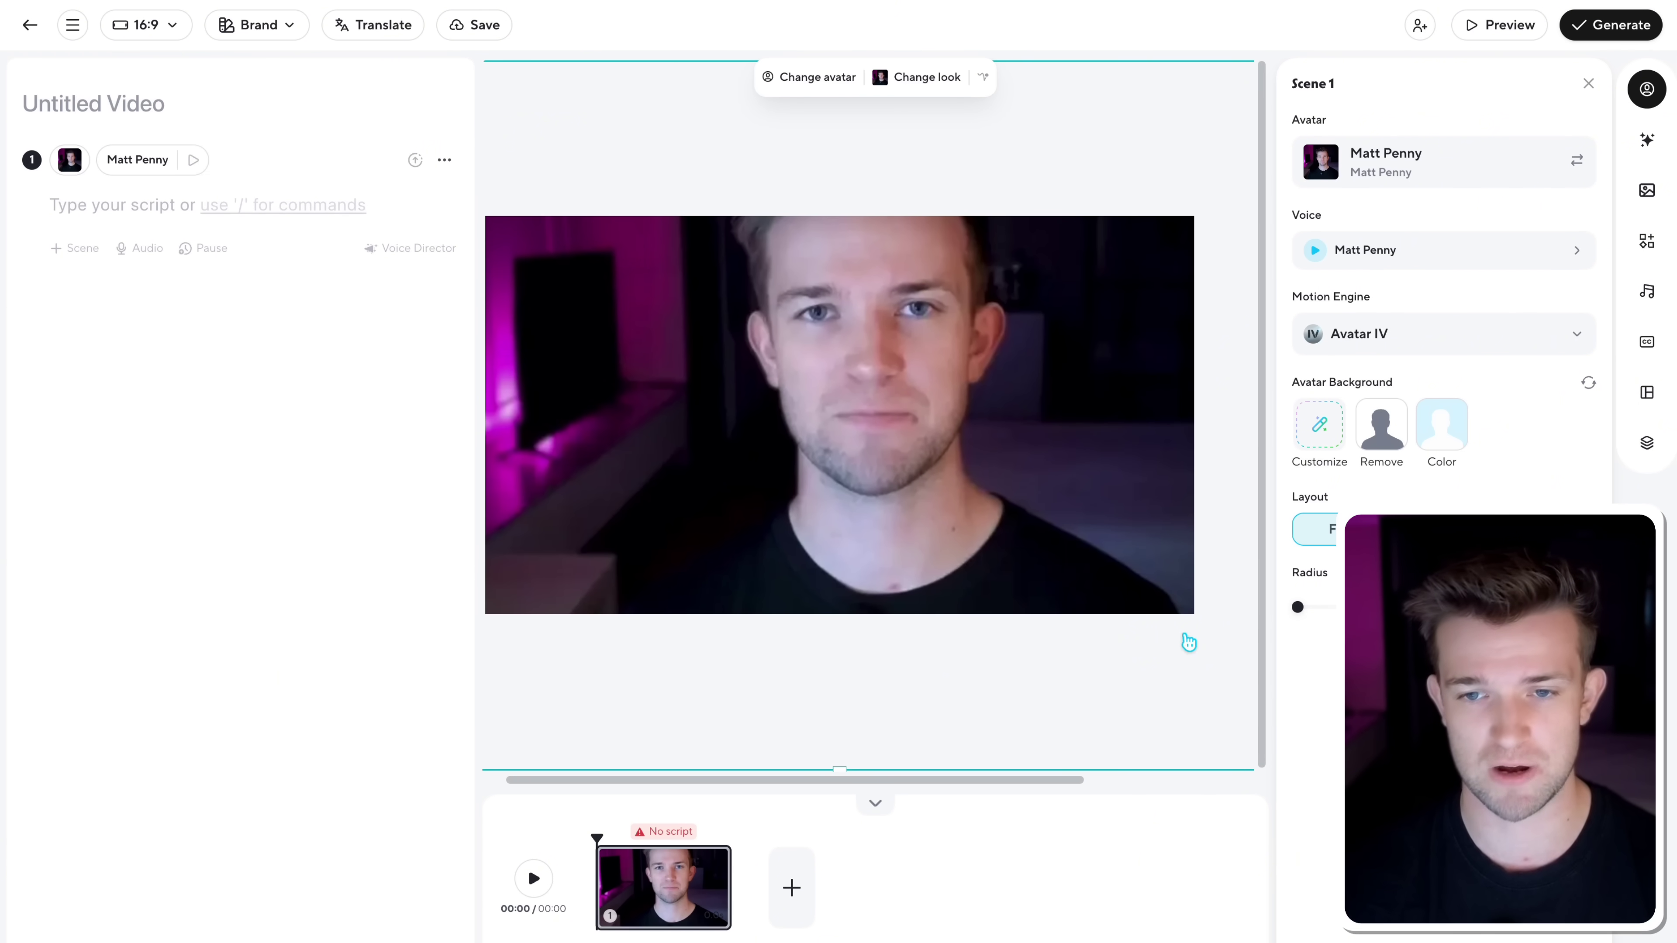
# Enlarge the personal avatar until it fills the whole canvas.
pyautogui.moveTo(1188, 642); pyautogui.dragTo(1077, 518)
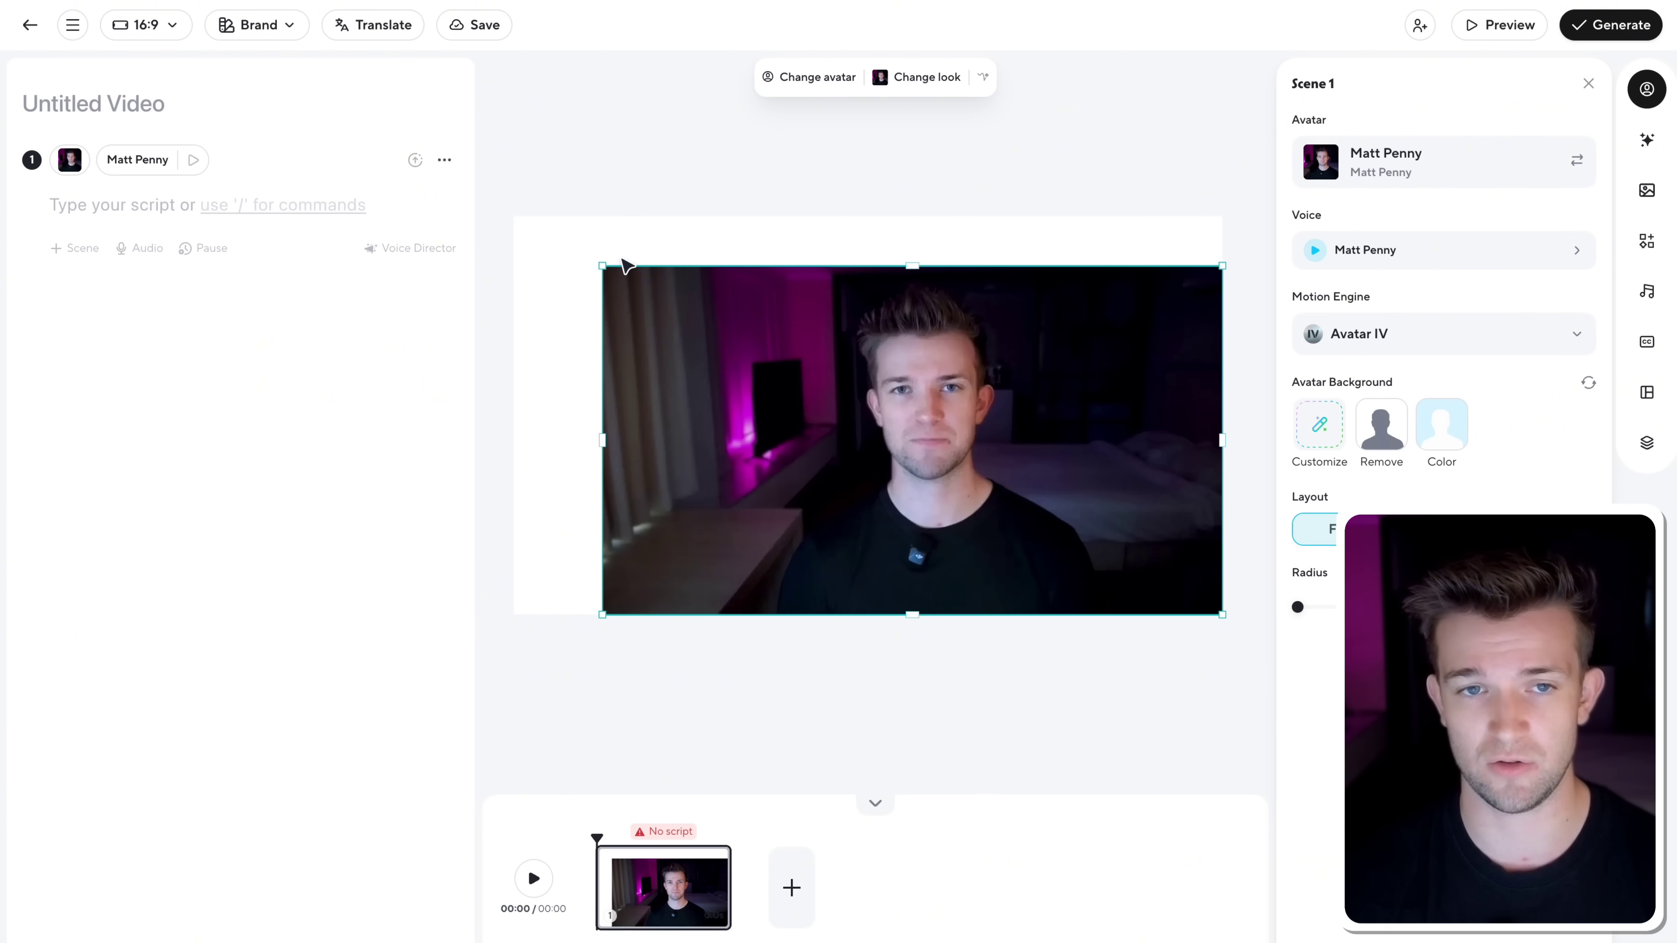
pyautogui.moveTo(608, 265); pyautogui.dragTo(514, 238)
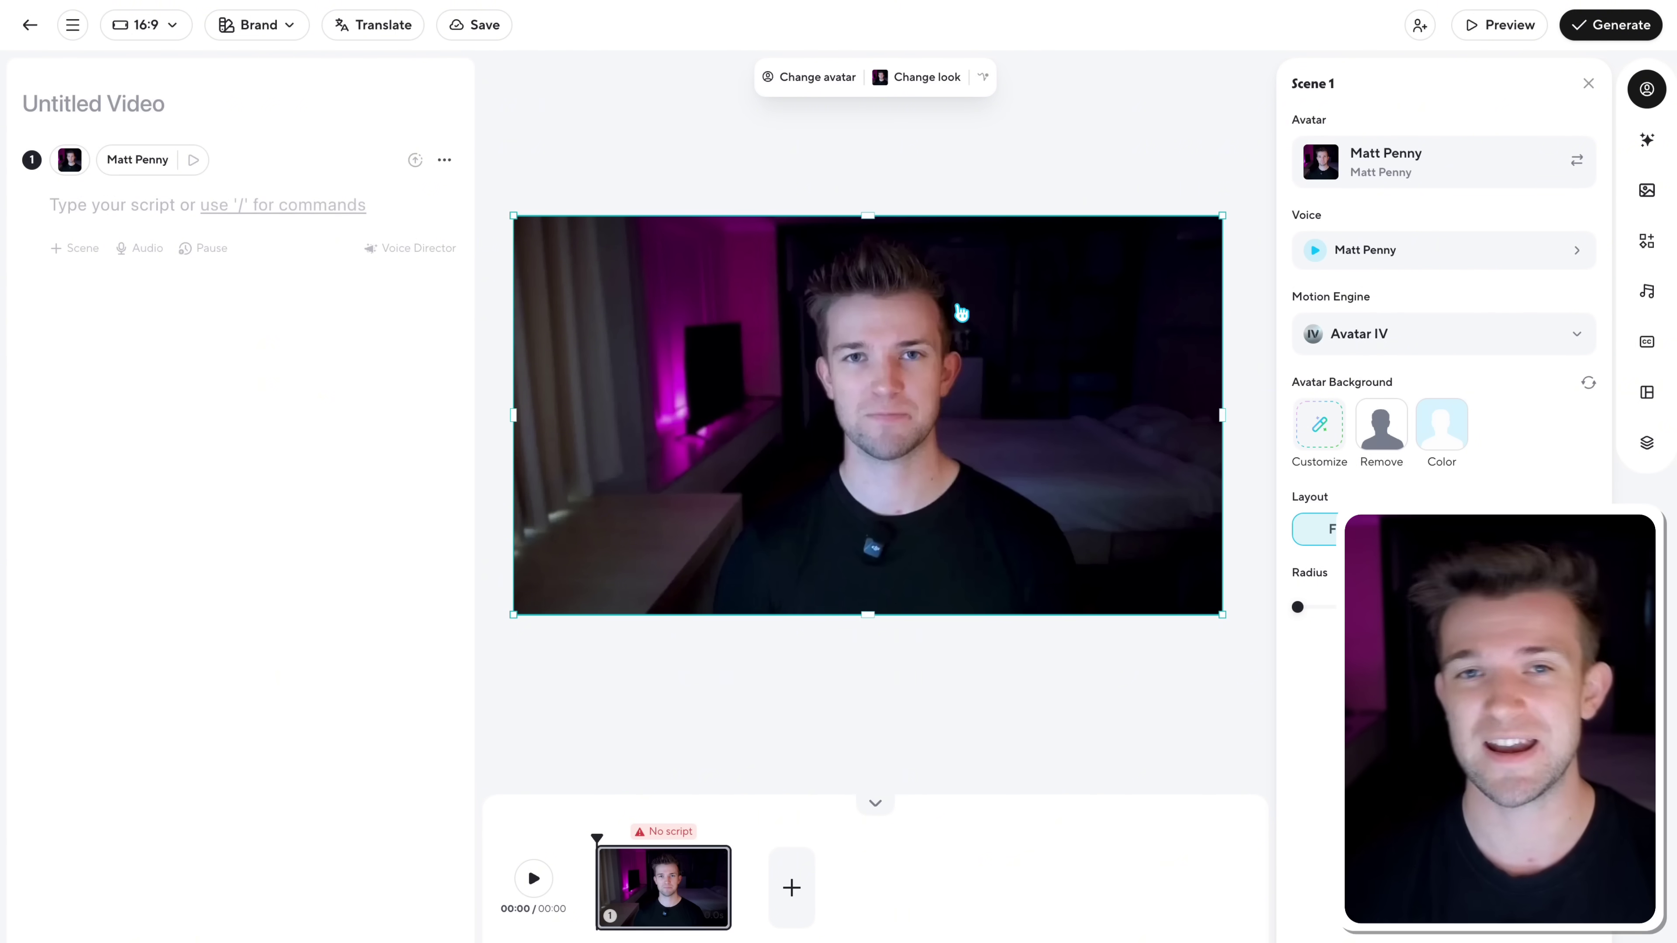
pyautogui.click(198, 291)
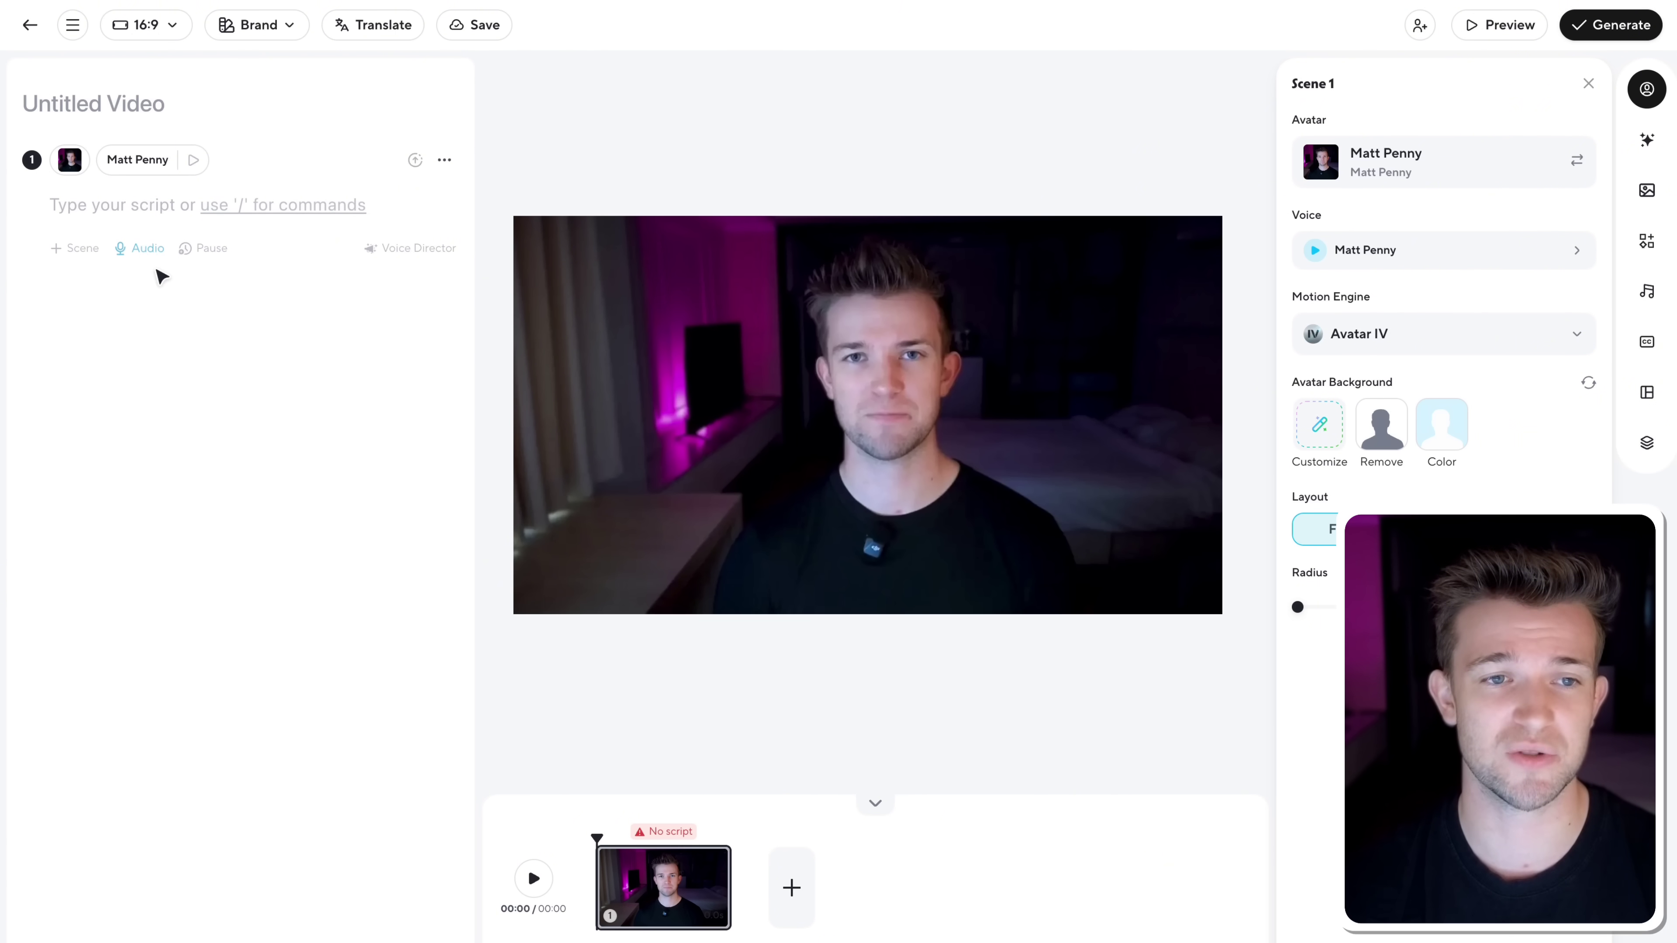
# Upload the 2:35 render_FxjTdGd4kl215NuKr2Y7.mp3 debate recording as Scene 1's audio and play it back.
pyautogui.click(151, 256)
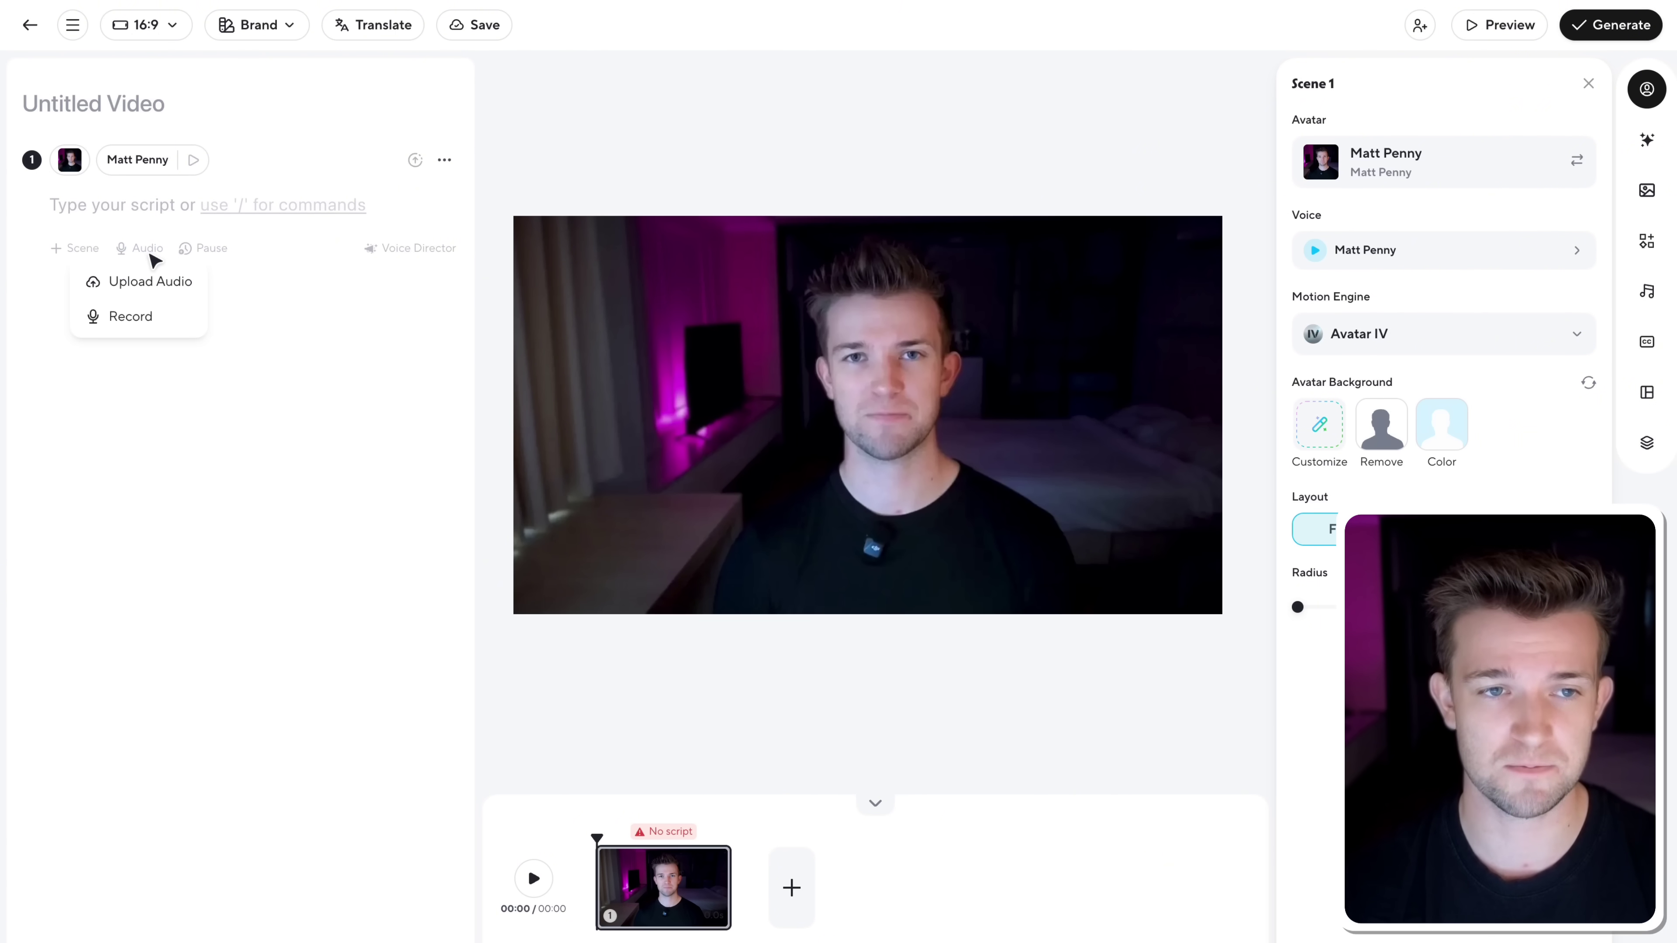
pyautogui.click(170, 297)
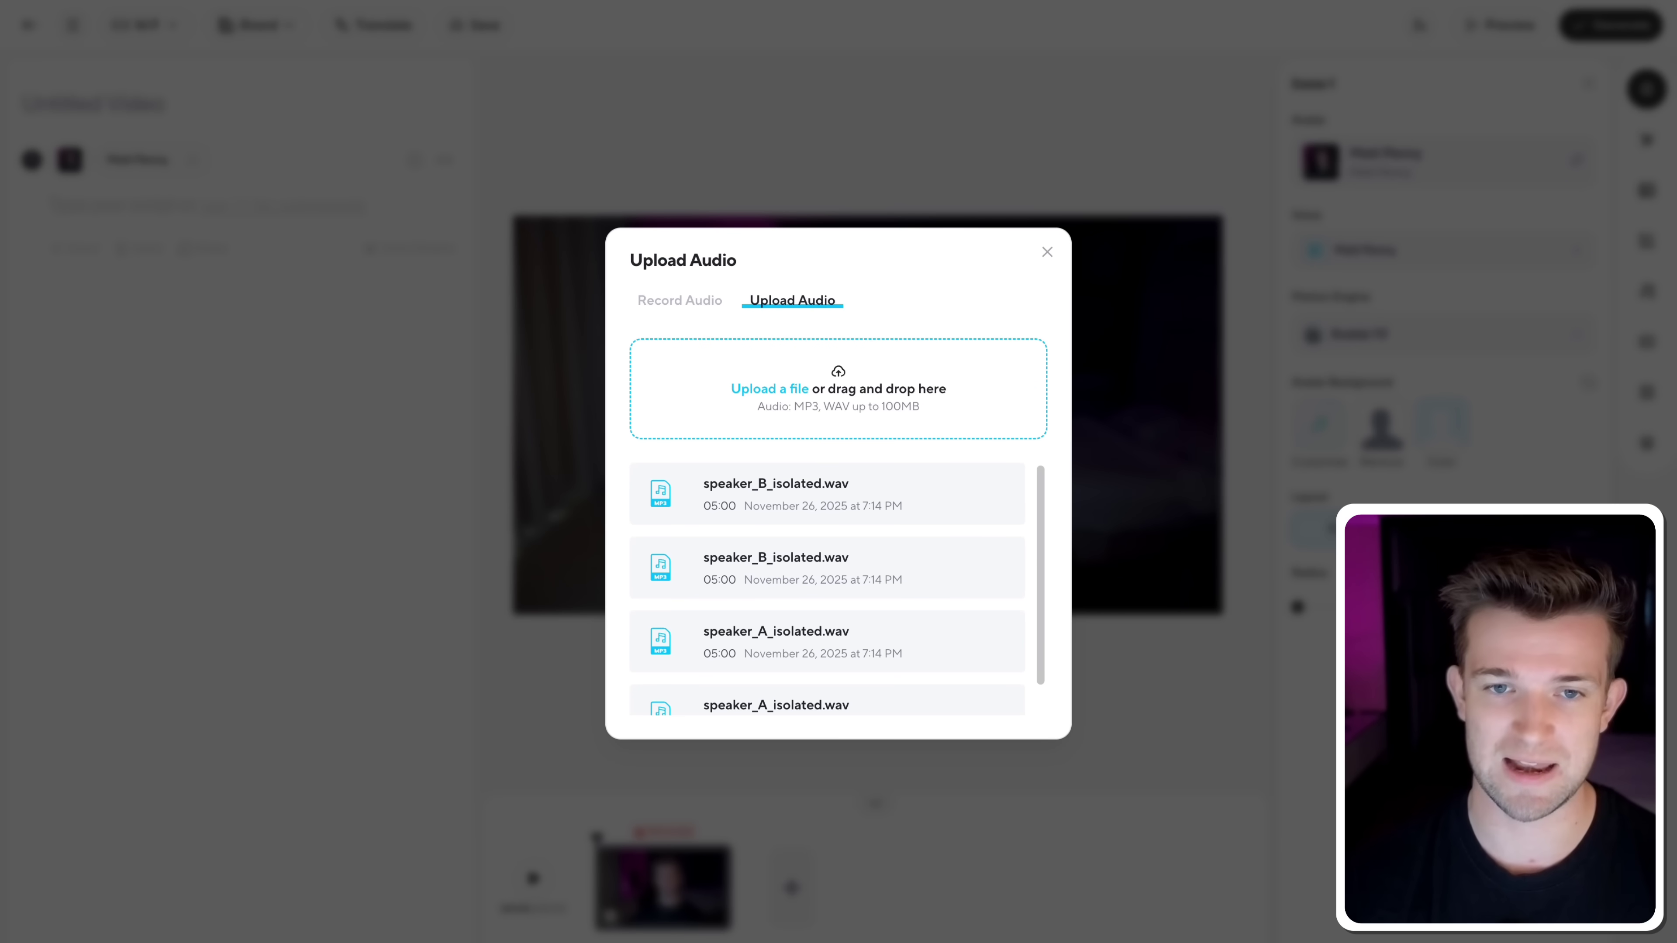
pyautogui.moveTo(785, 651); pyautogui.dragTo(801, 370)
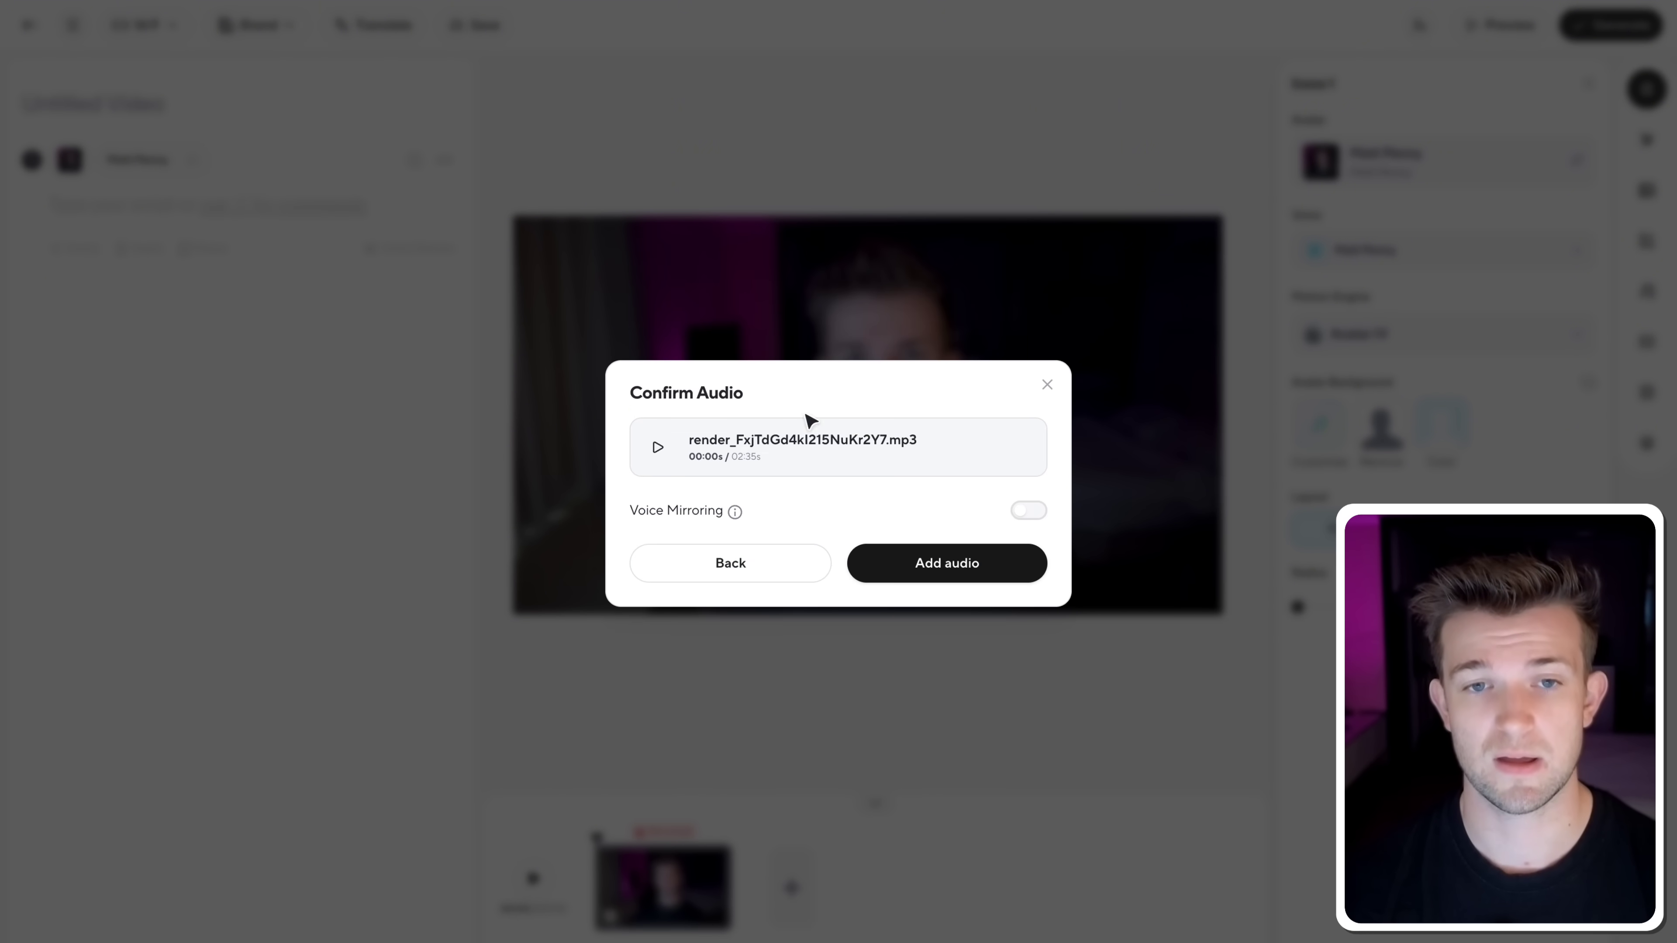
pyautogui.click(912, 565)
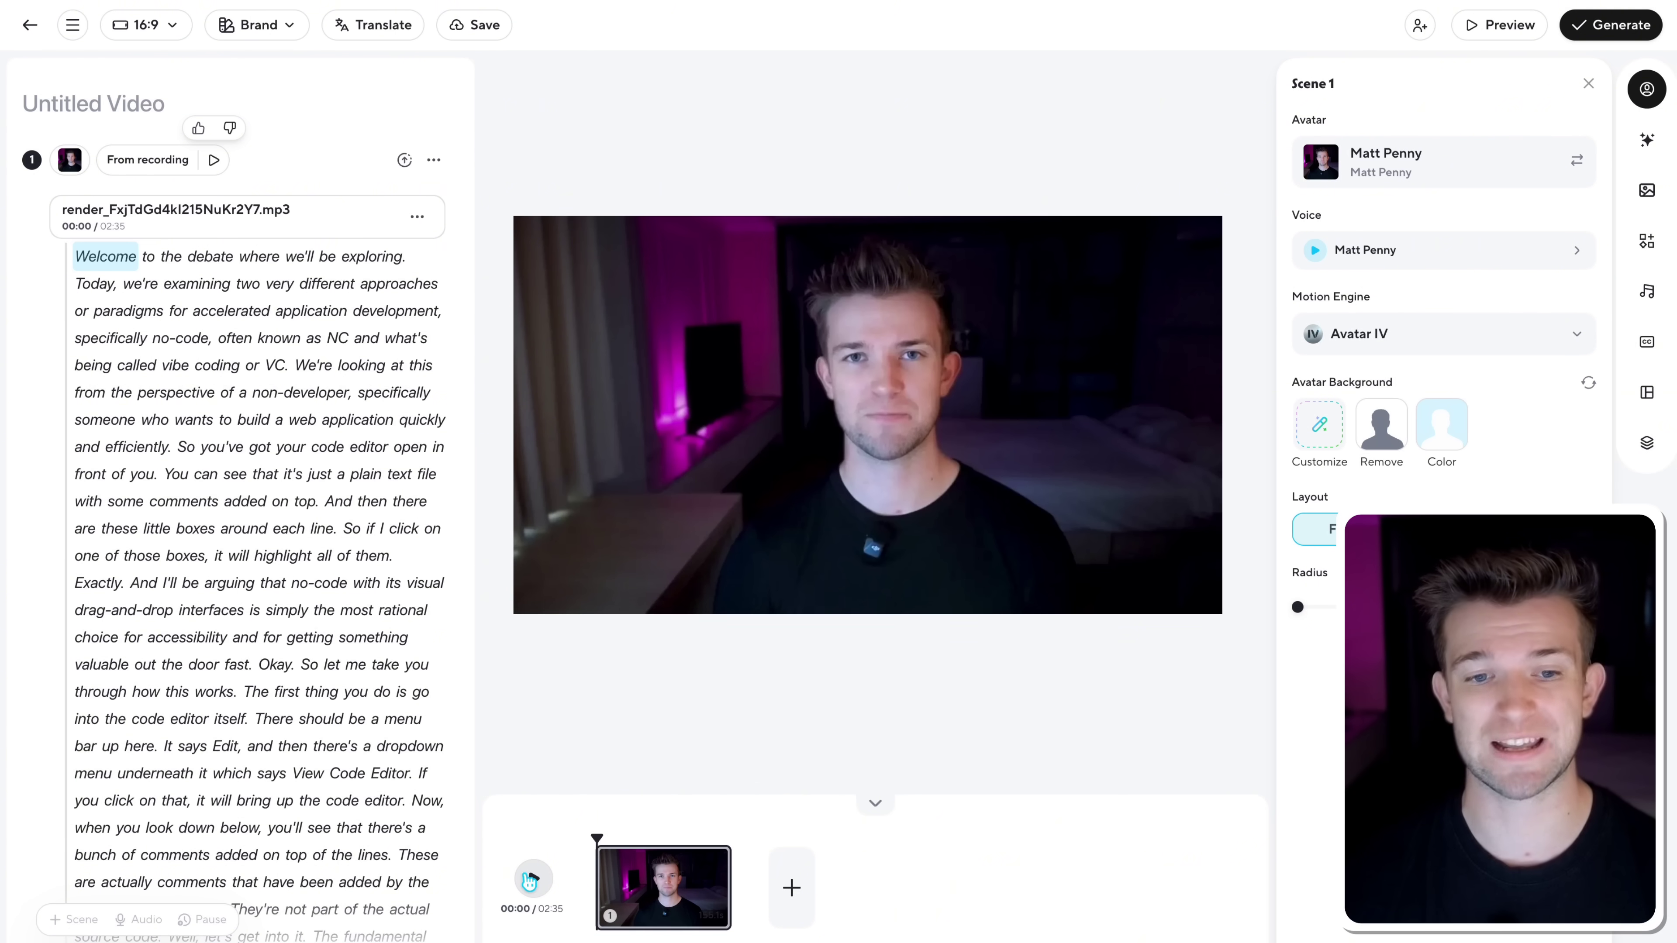
pyautogui.click(532, 879)
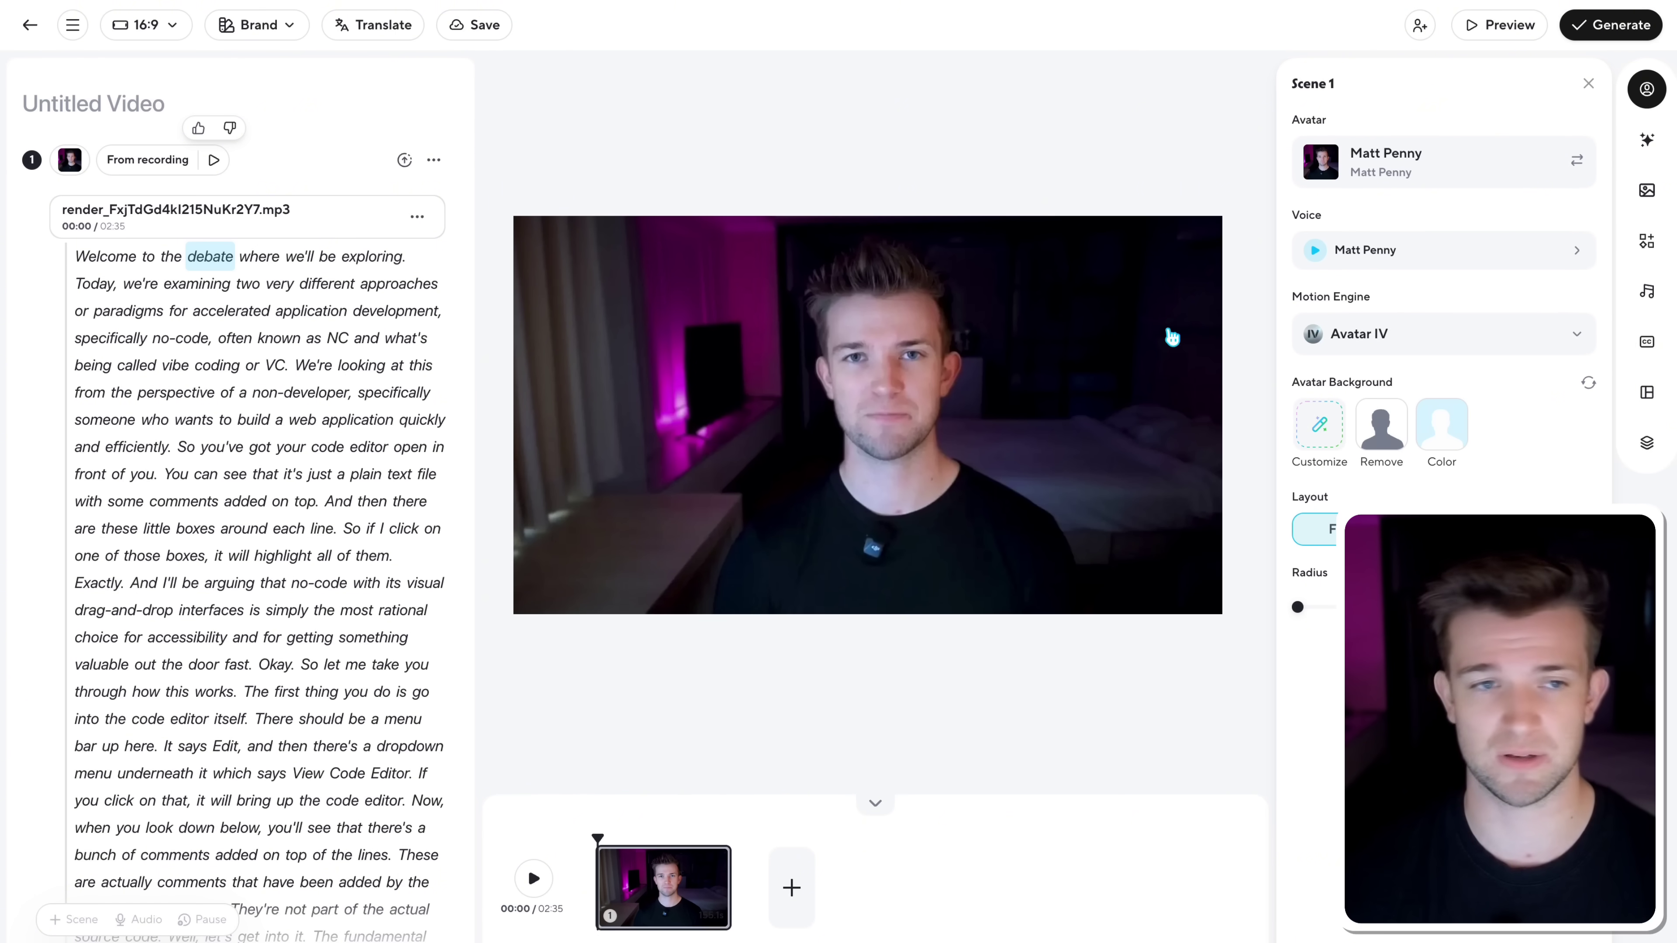
# Generate the landscape avatar video under the title 'NC vs VC Matt' and submit it for rendering.
pyautogui.click(1619, 33)
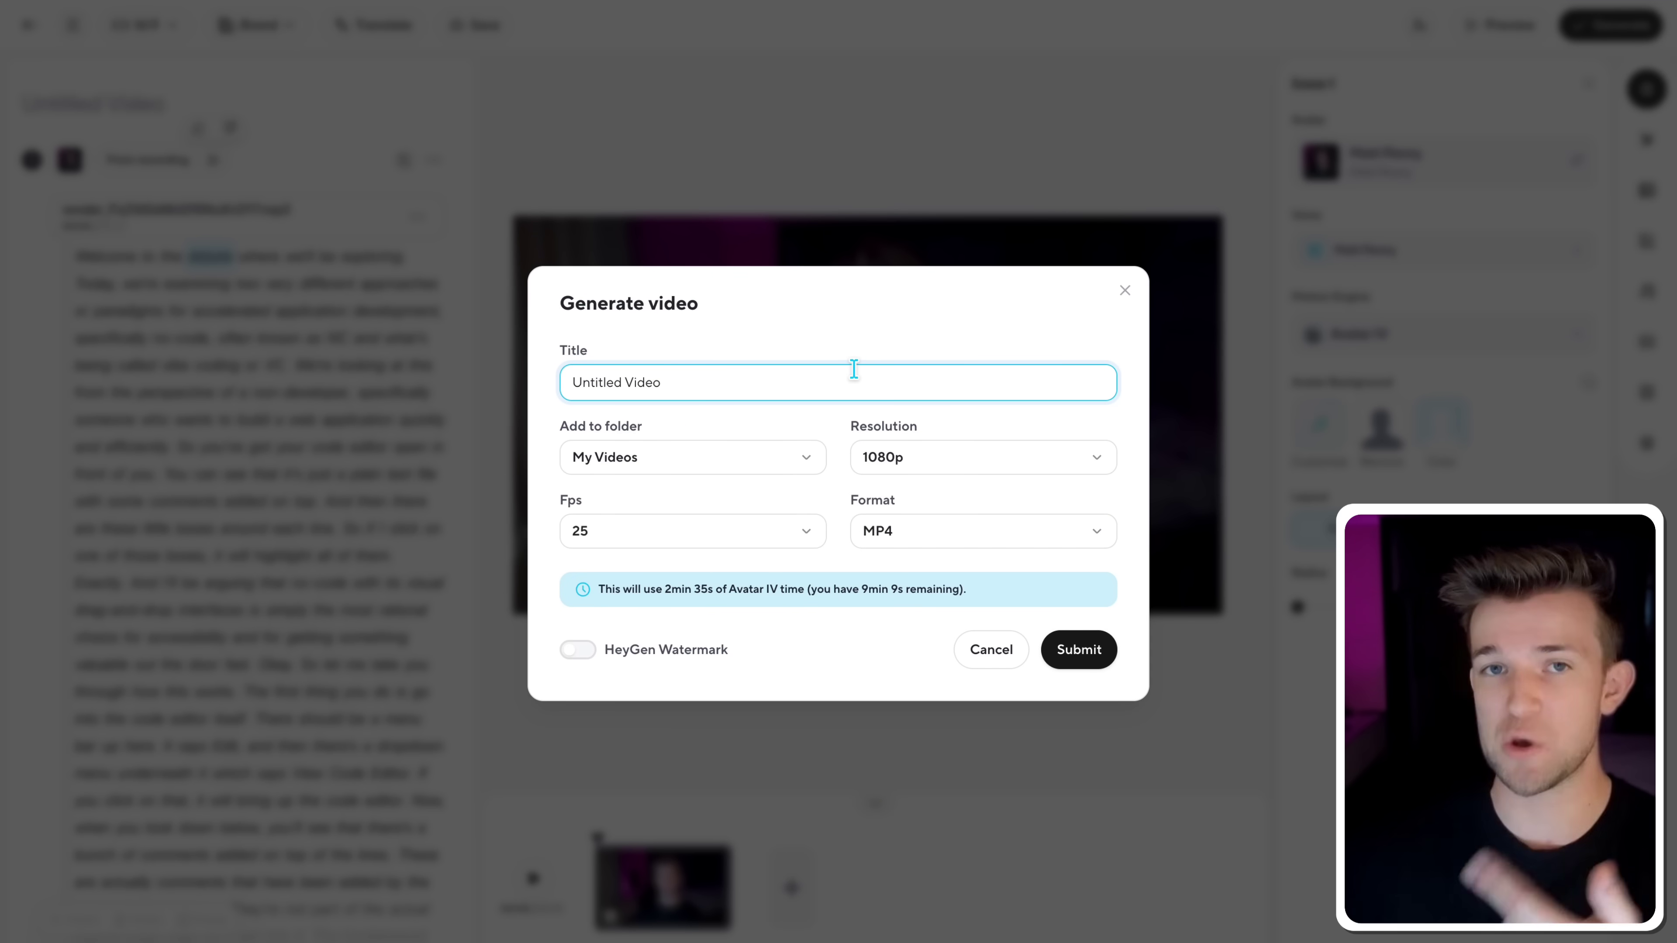
pyautogui.hotkey('ctrl', 'a')
pyautogui.write('NC vs VC Matt')
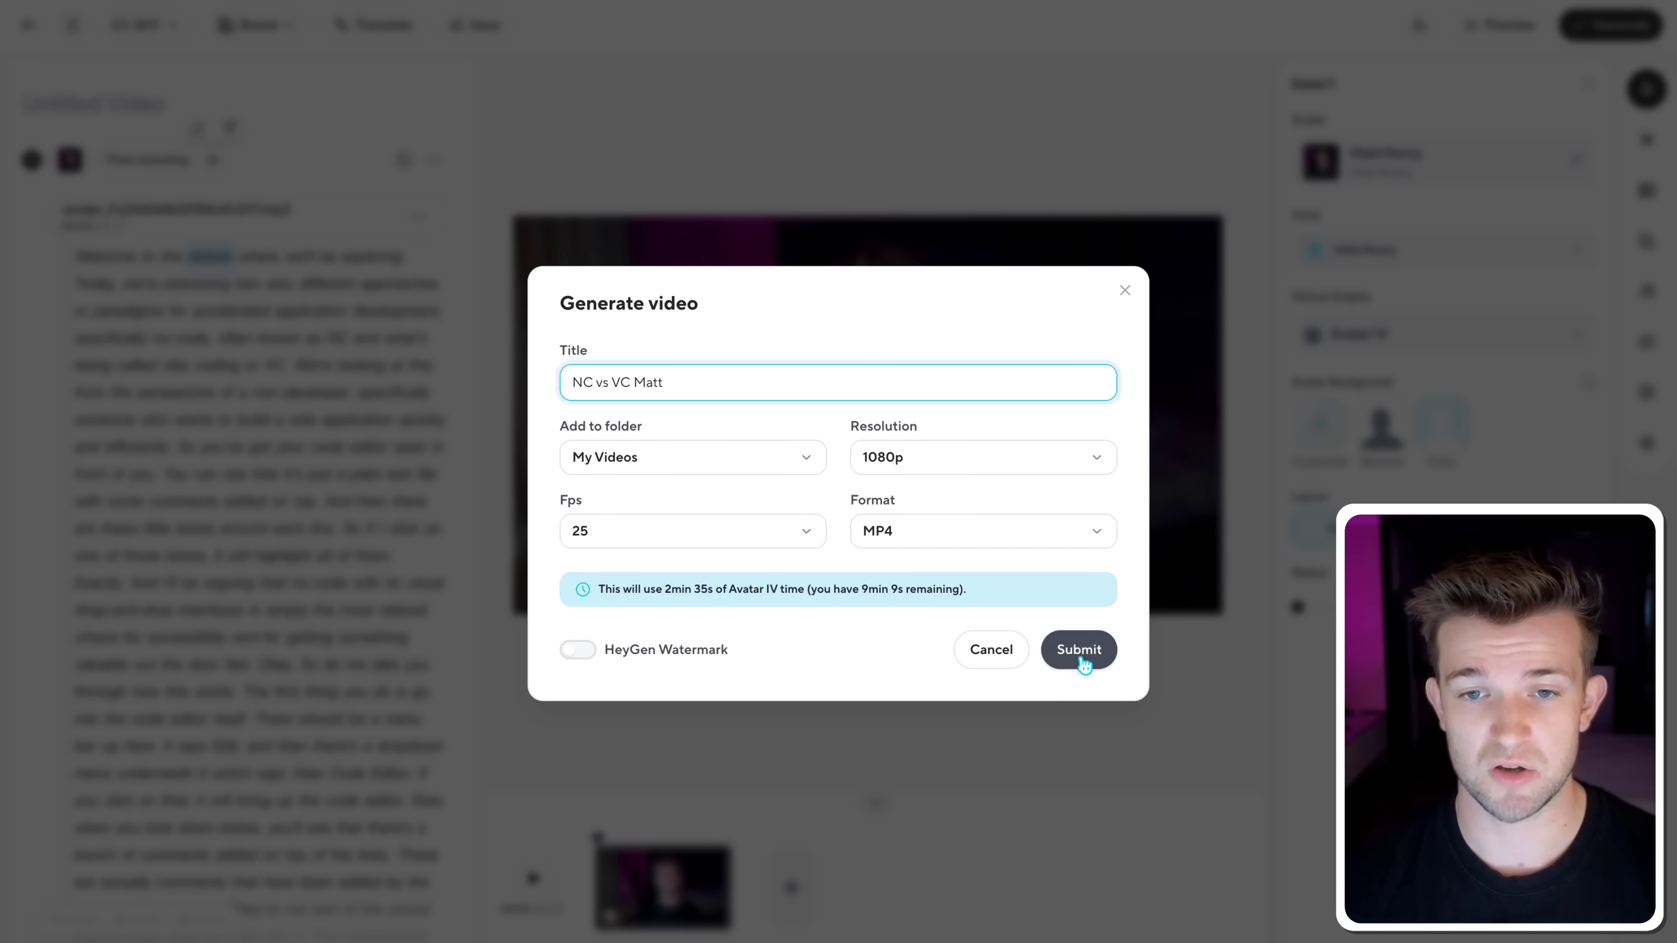
pyautogui.click(1081, 652)
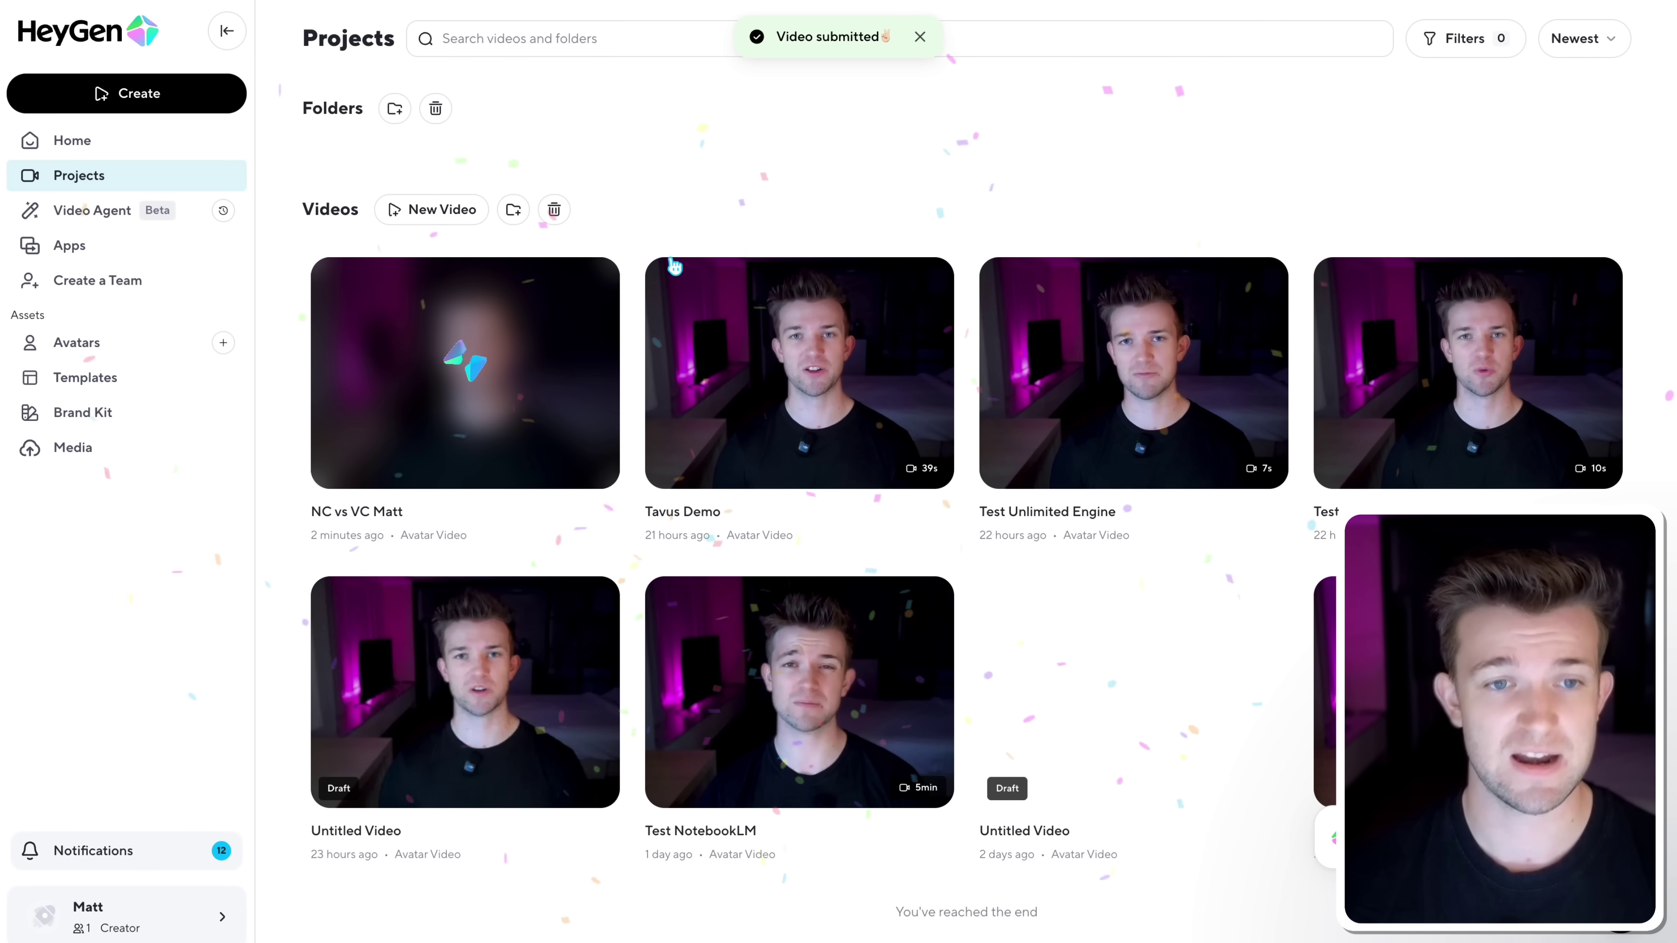
pyautogui.click(599, 272)
pyautogui.click(472, 355)
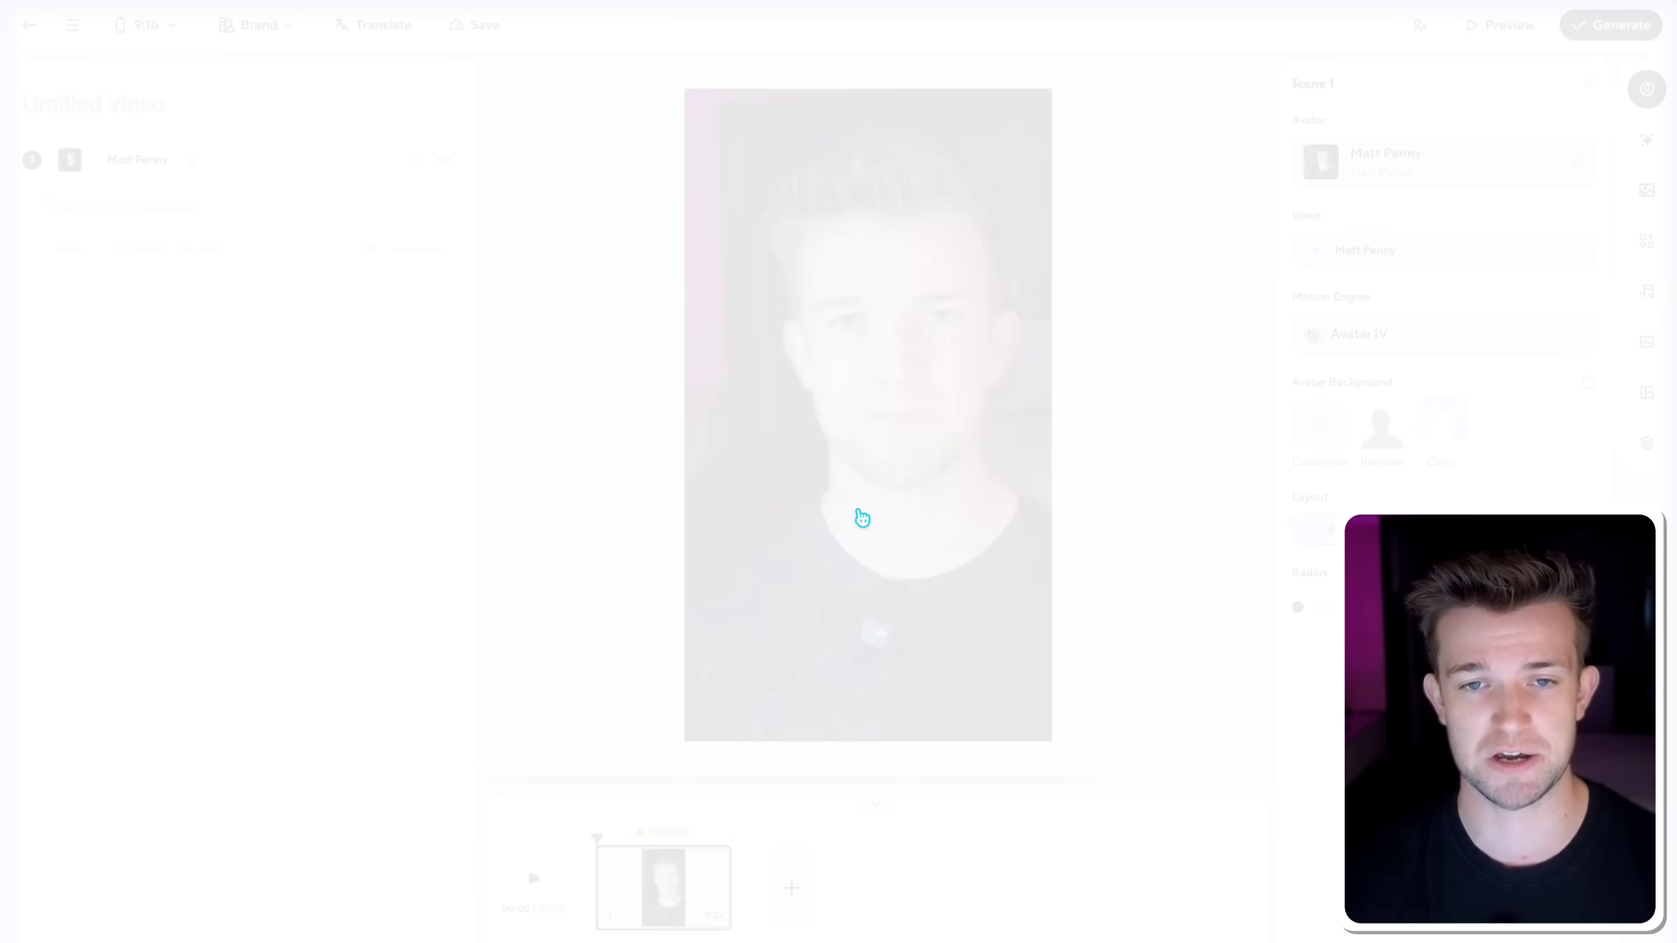
# Make the new video 16:9 and swap in the public Lifestyle avatar Conrad Sofa Front.
pyautogui.click(146, 25)
pyautogui.click(123, 76)
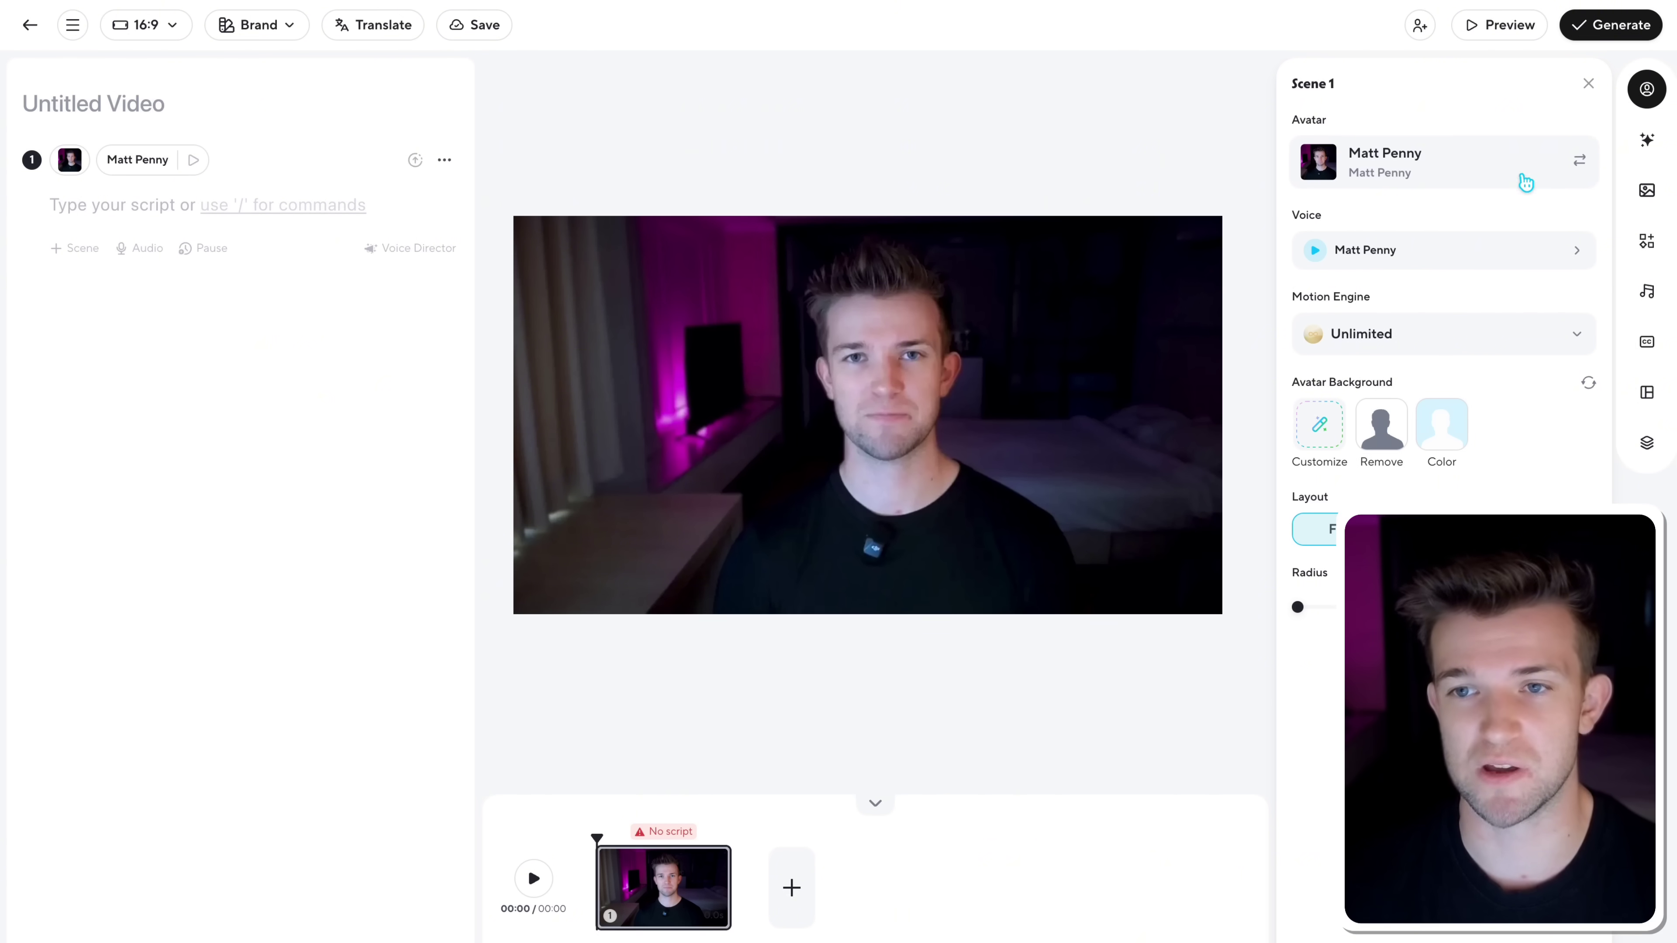
pyautogui.click(1583, 164)
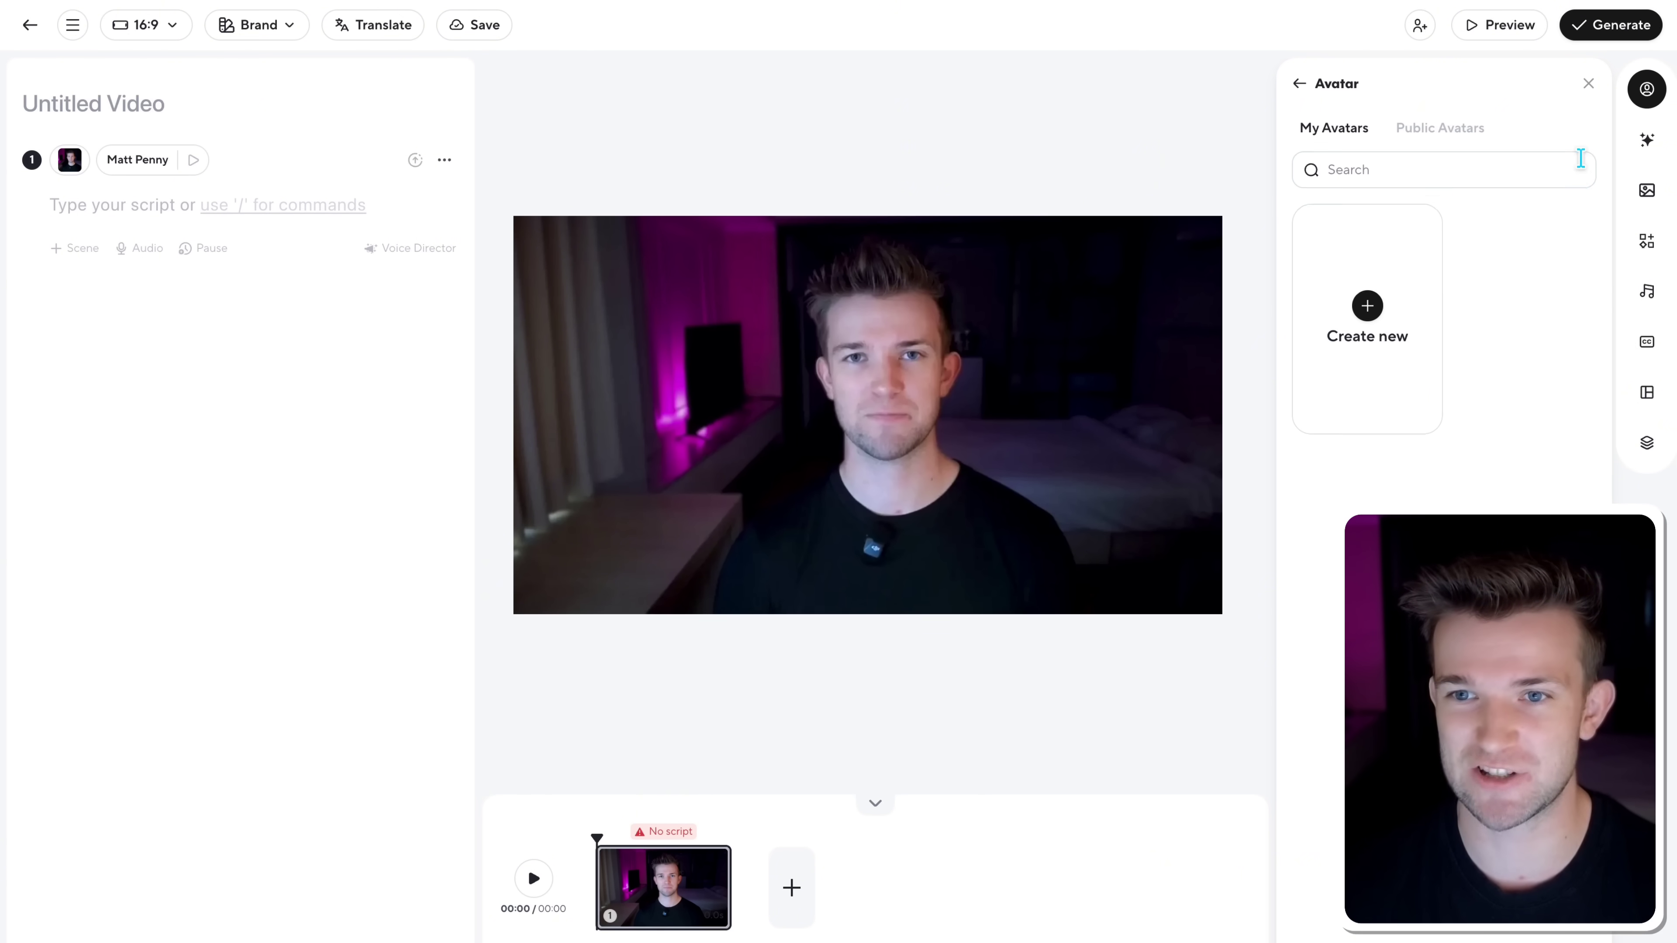
pyautogui.click(1468, 141)
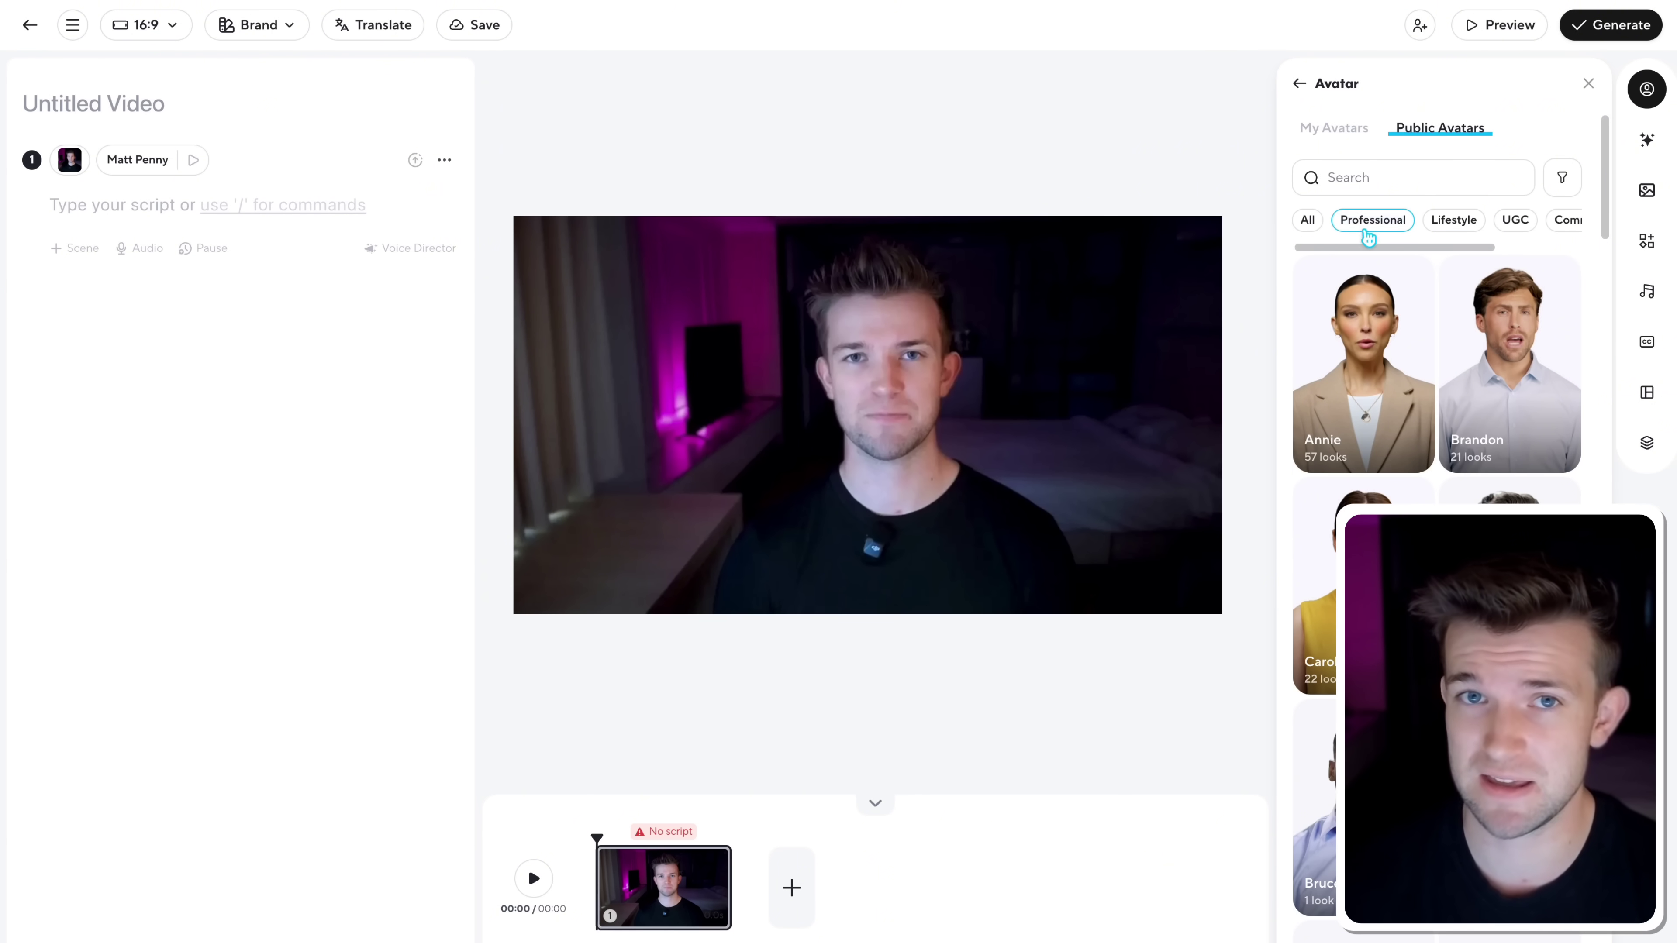
pyautogui.click(1456, 222)
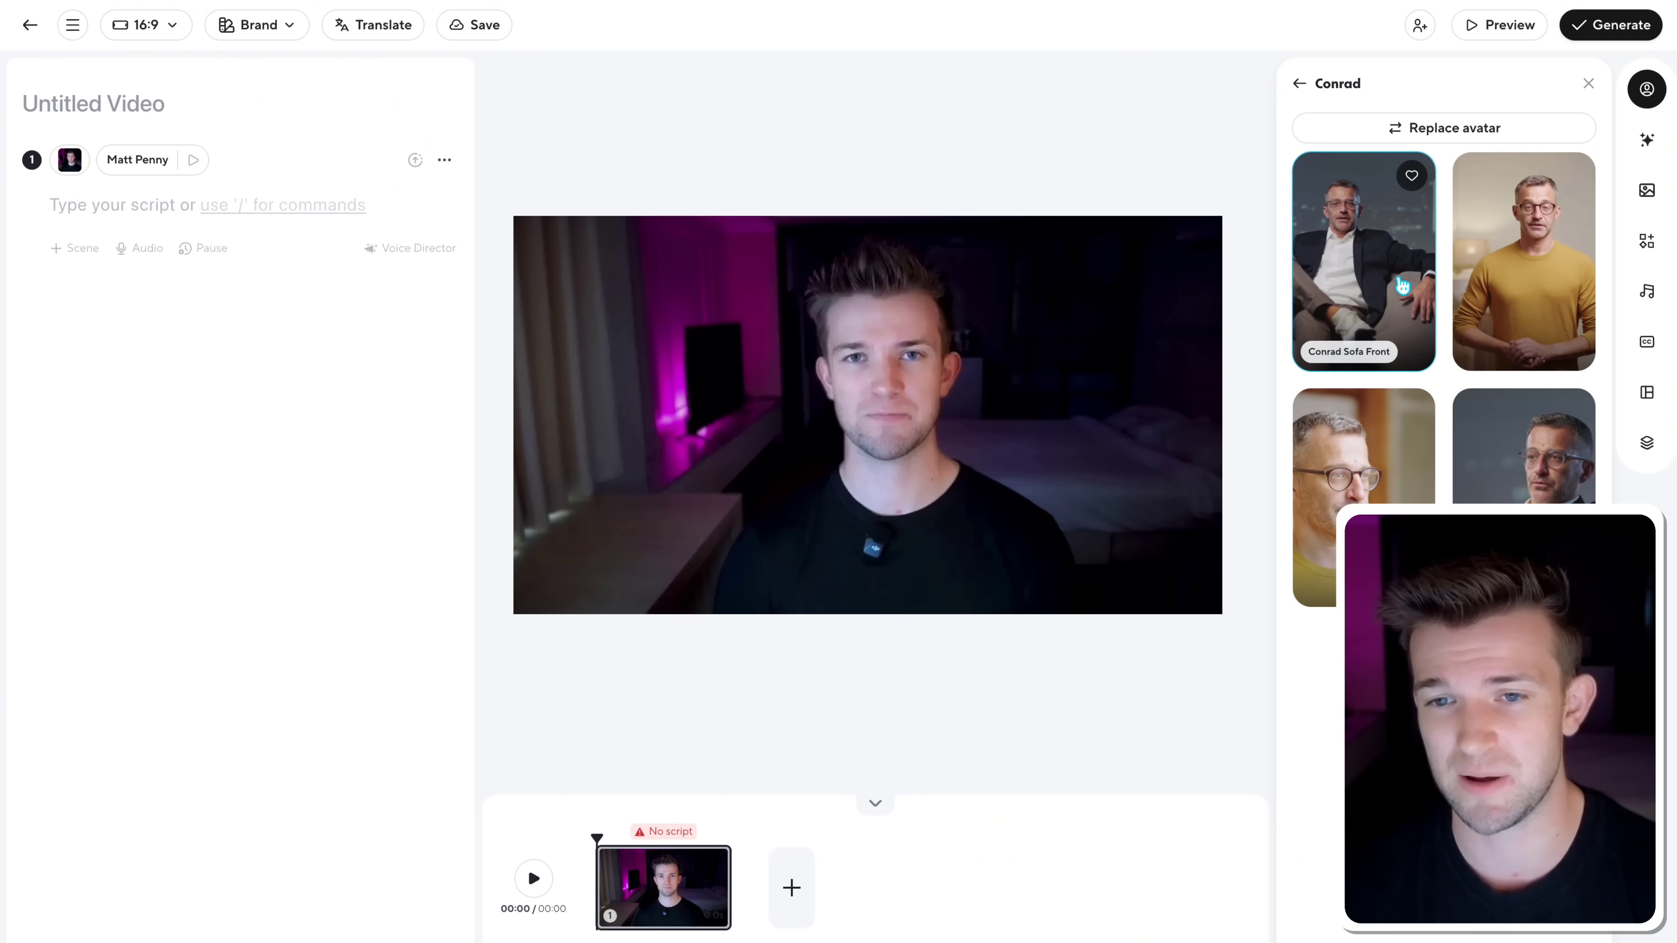
pyautogui.click(1350, 253)
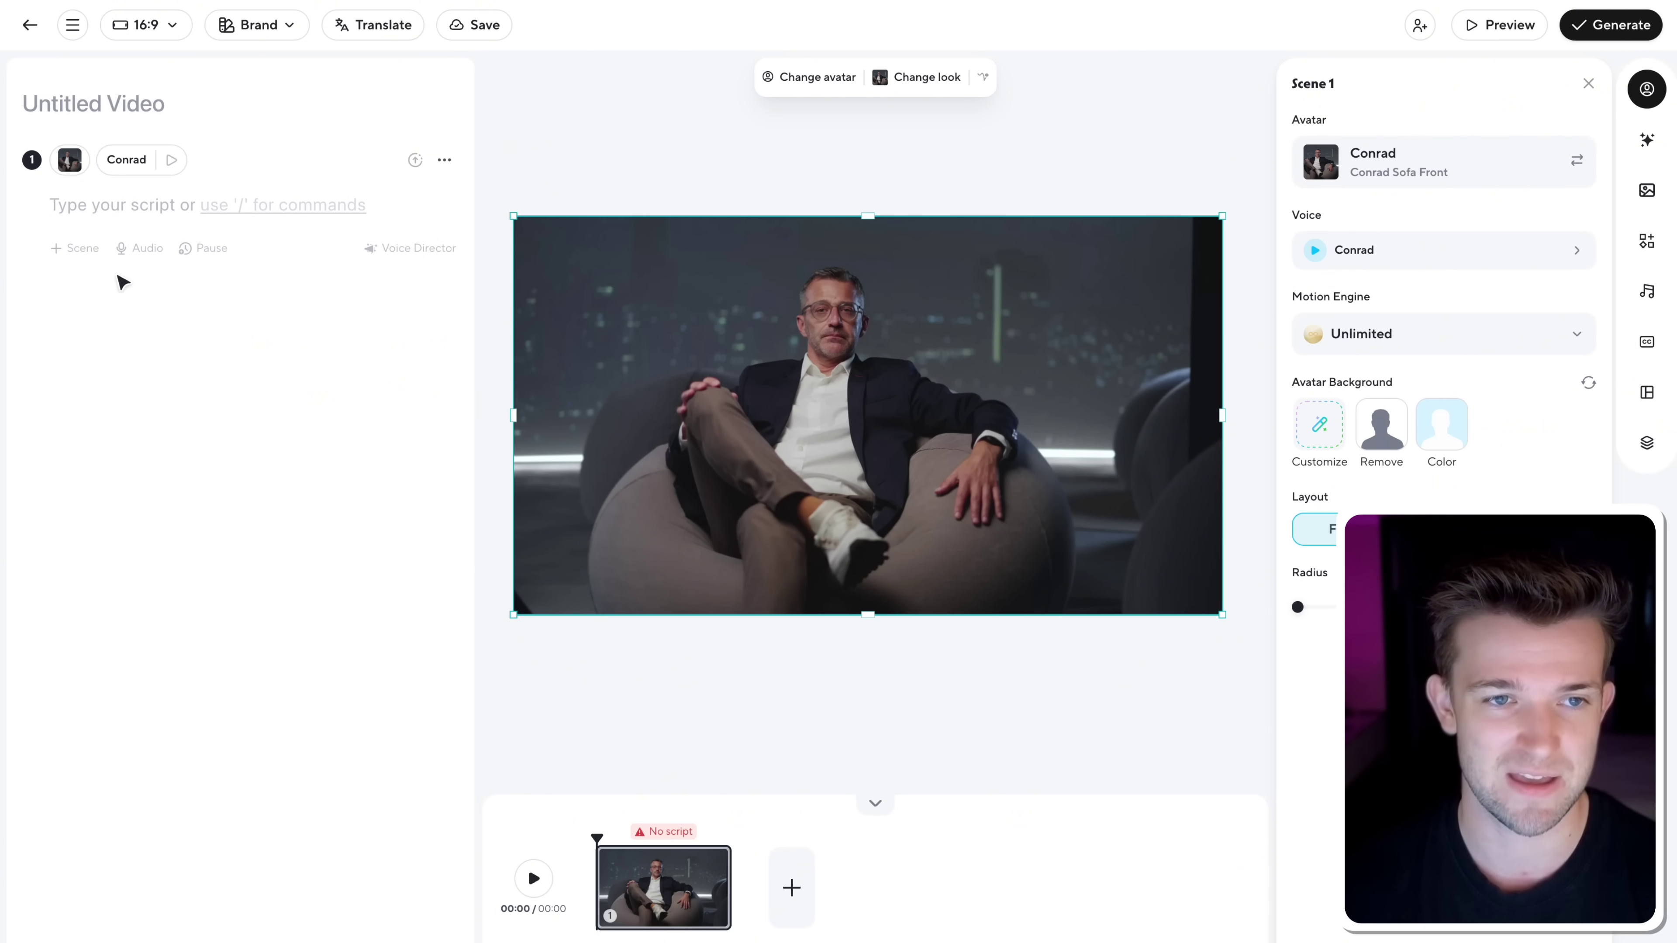
# Upload speaker_B_isolated (1).wav (2:35) as the audio driving Conrad's scene.
pyautogui.click(140, 248)
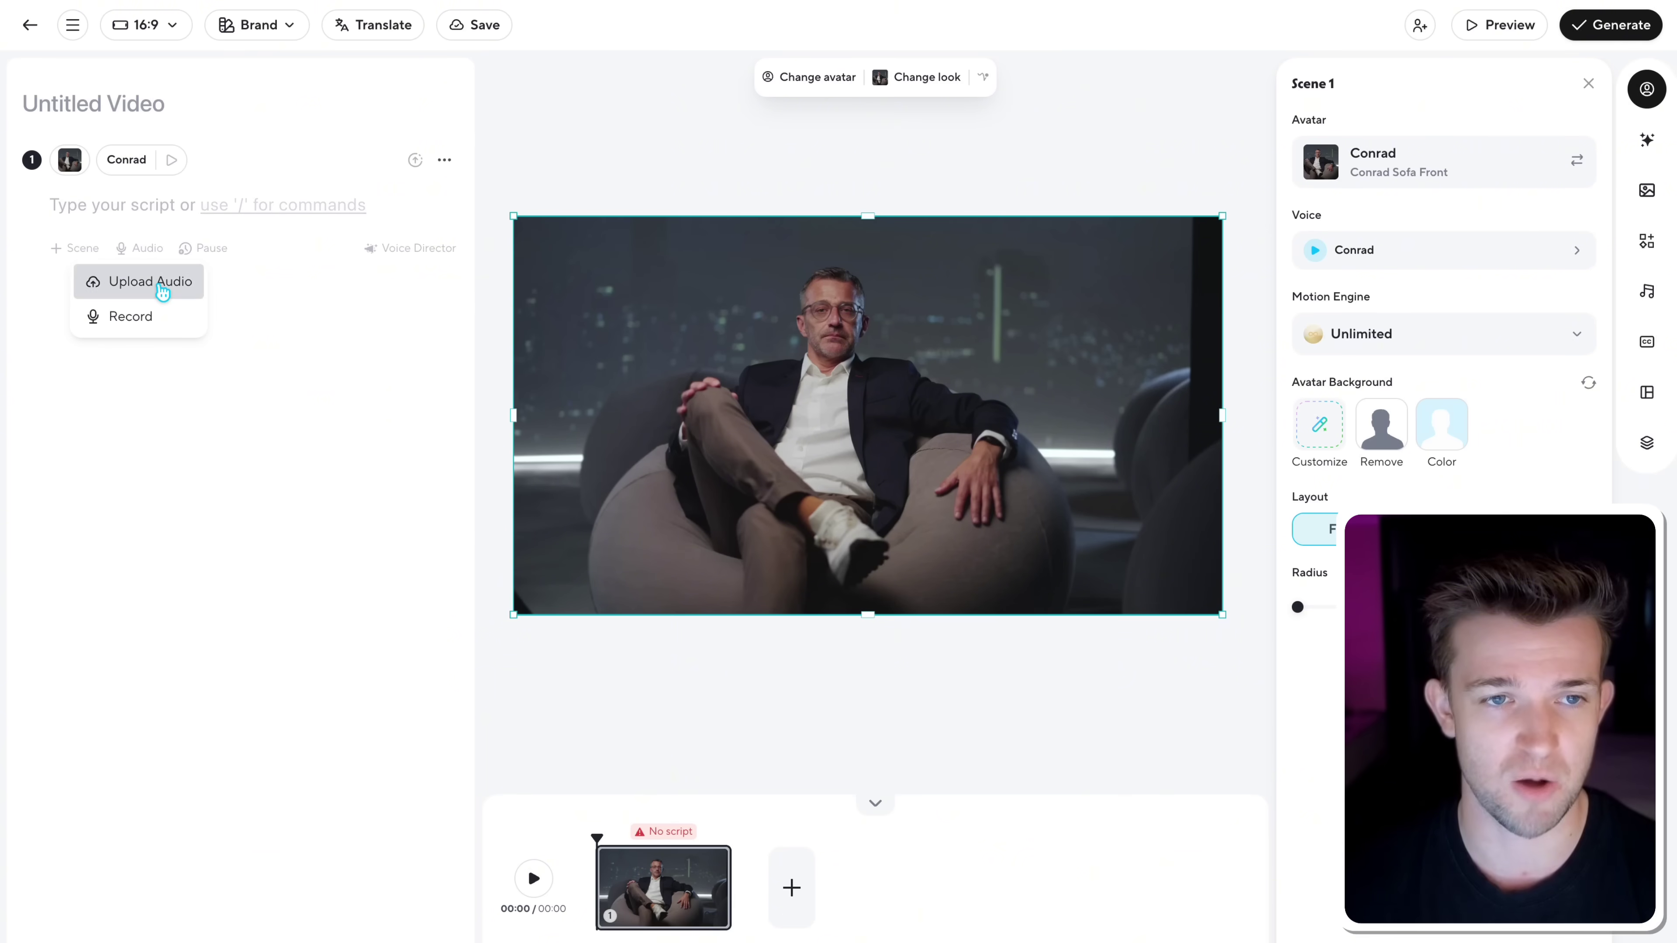
pyautogui.click(161, 282)
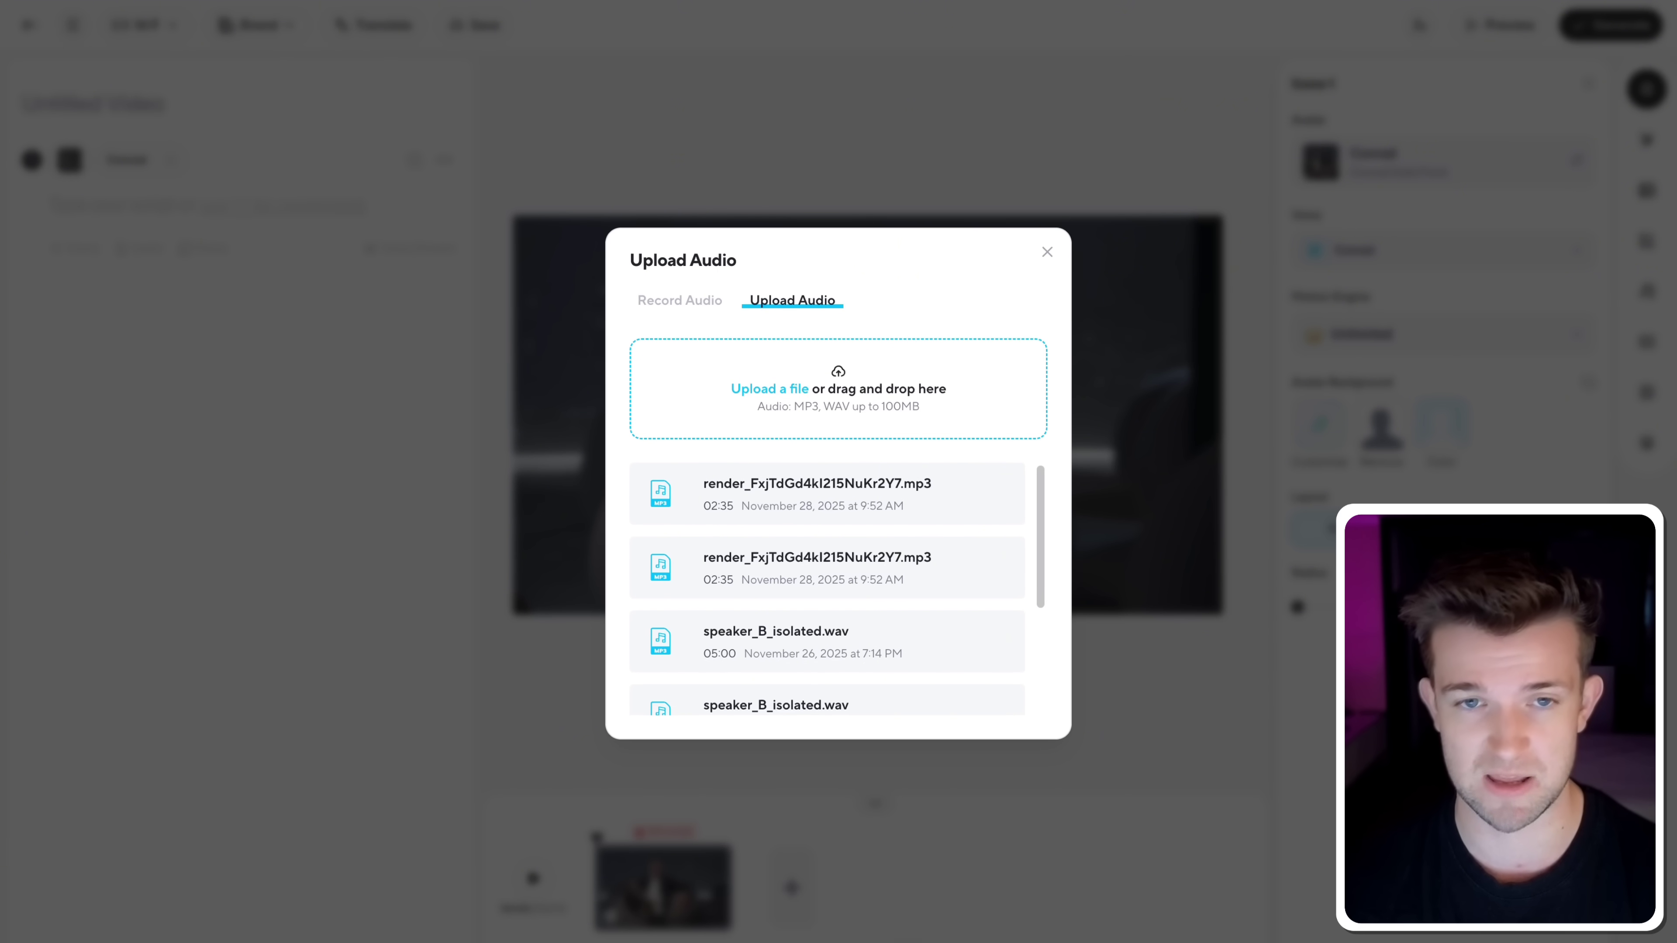
pyautogui.moveTo(849, 459); pyautogui.dragTo(854, 420)
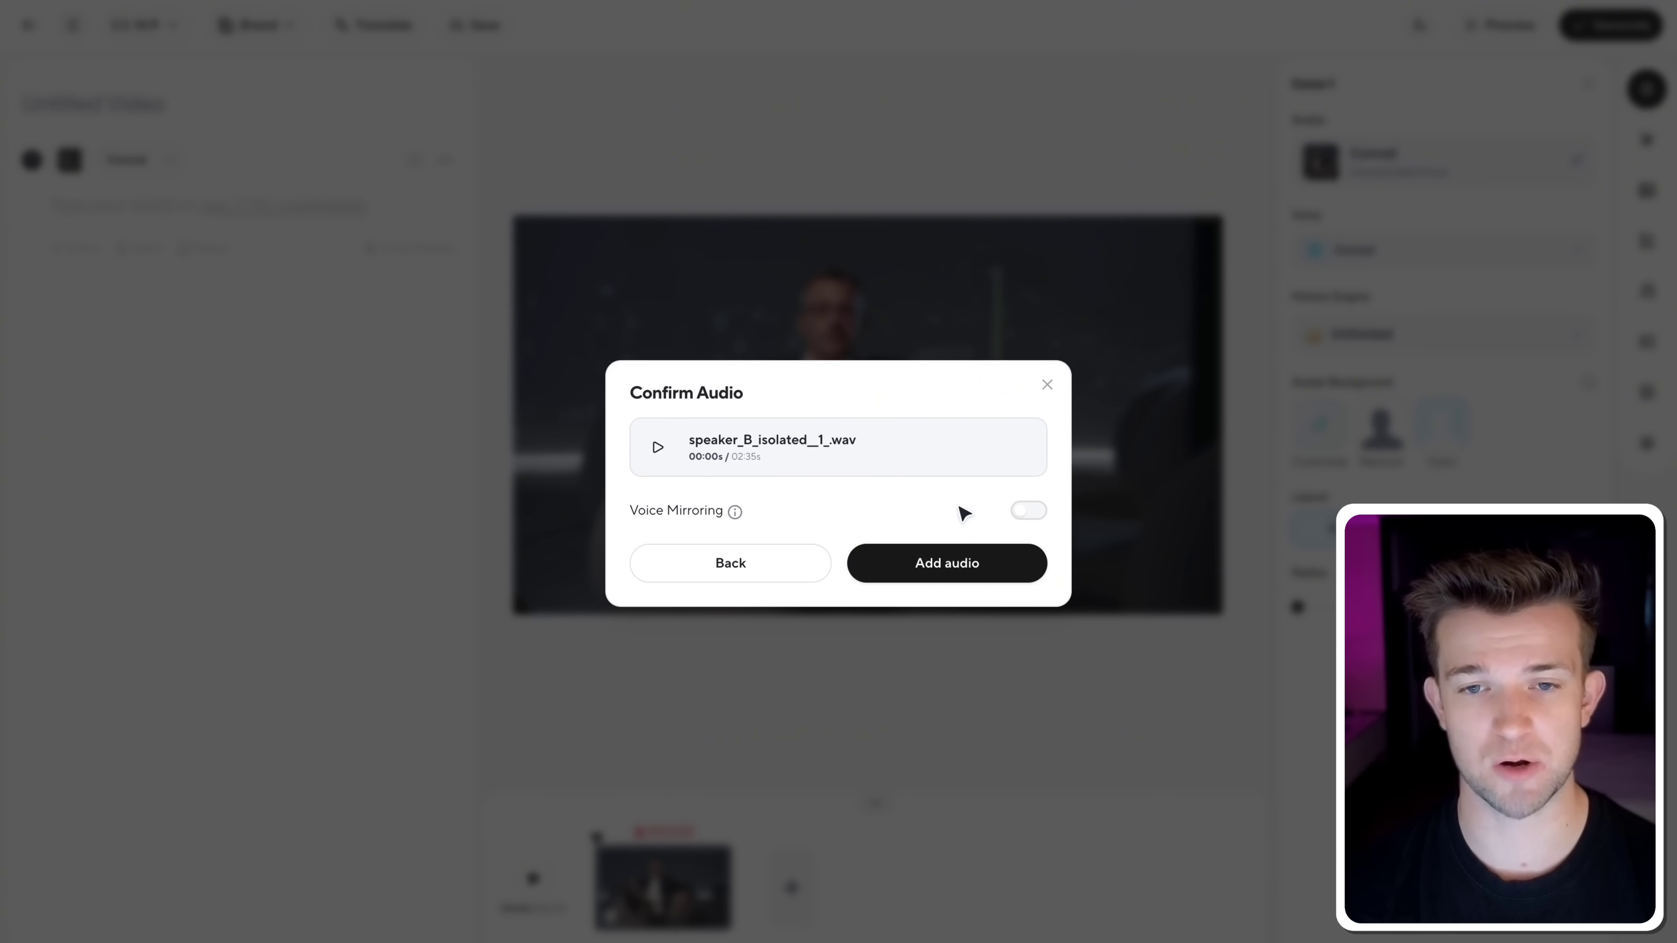
pyautogui.click(980, 564)
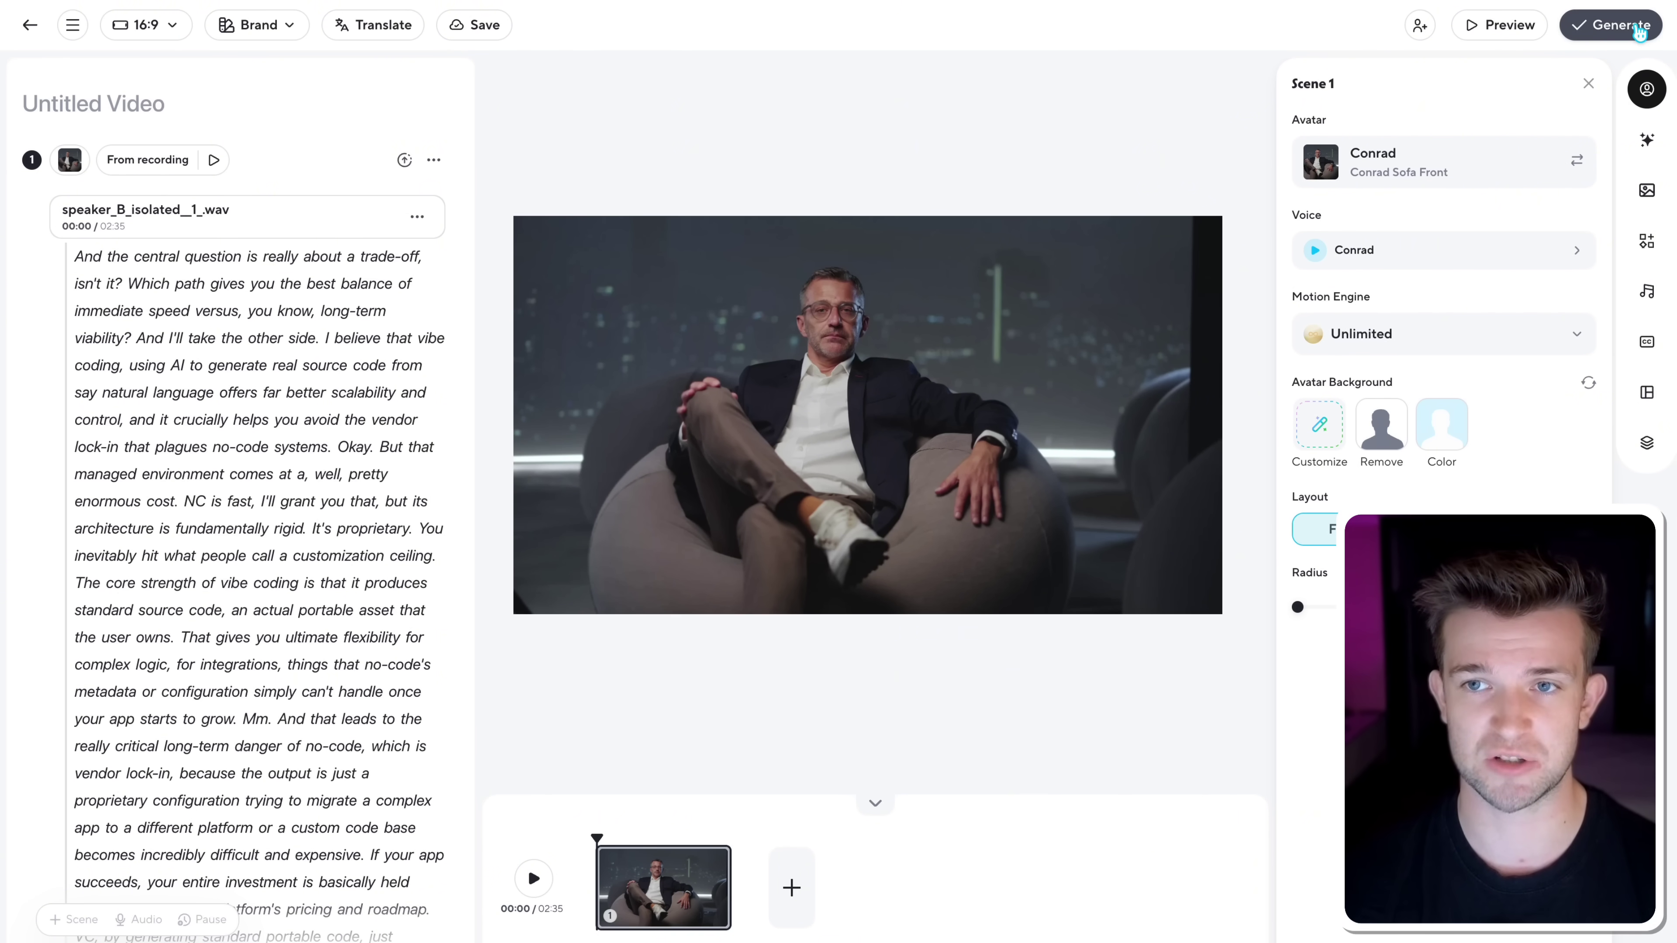
# Submit Conrad's video for generation as 'NC vsVC Speaker B'.
pyautogui.click(1639, 28)
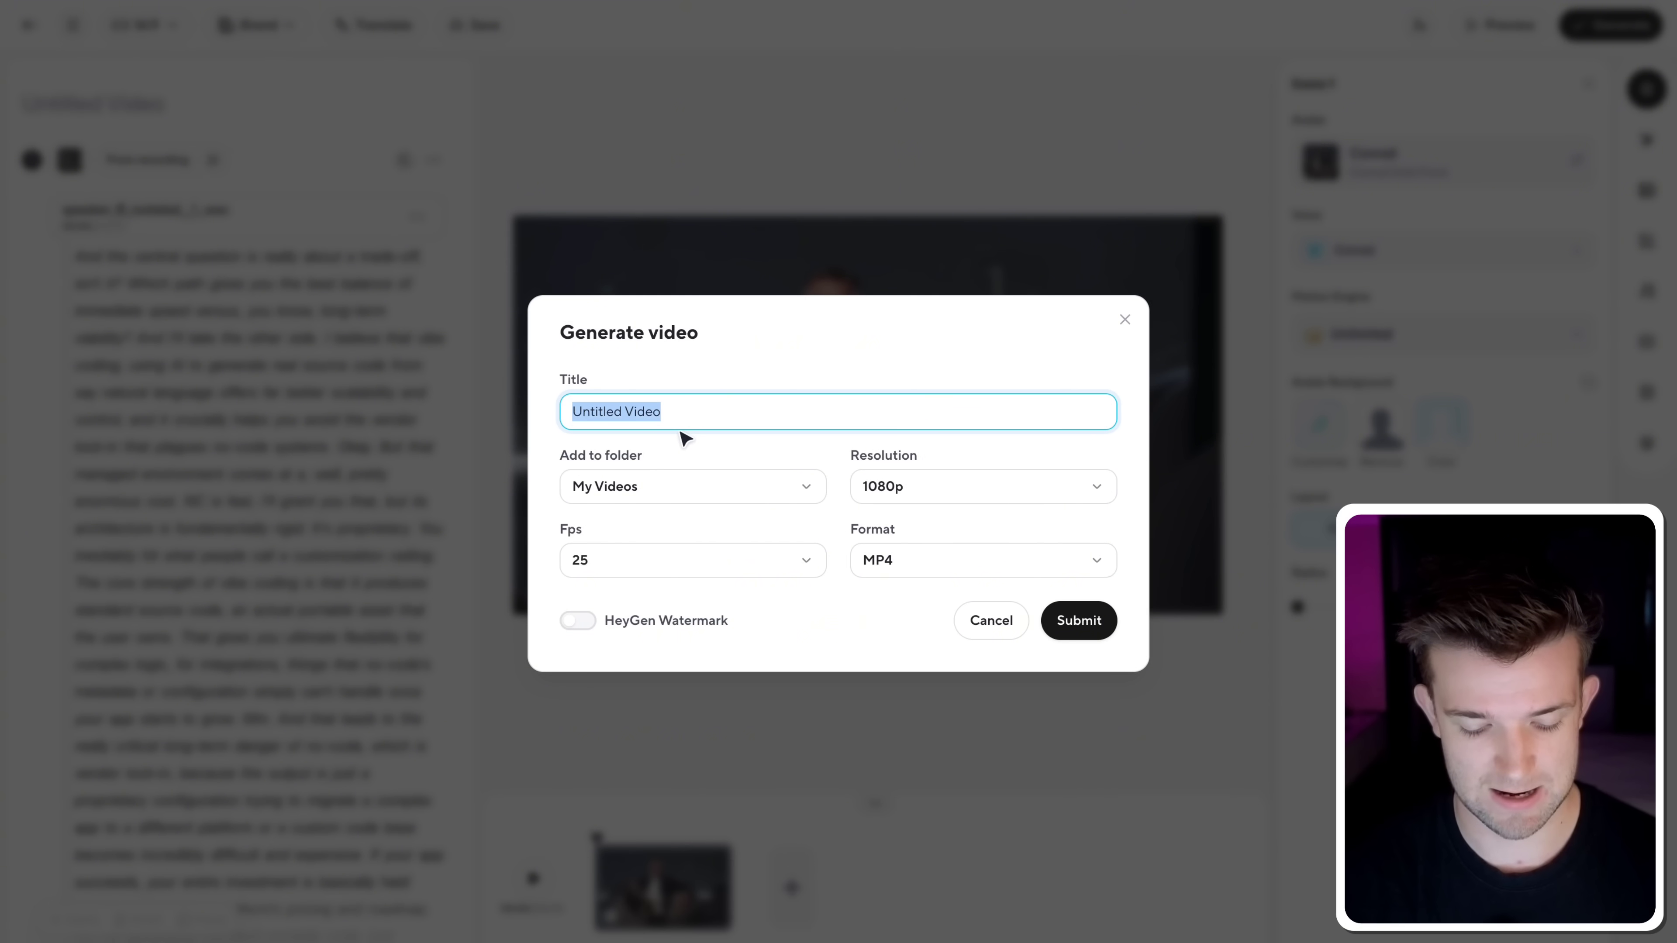
pyautogui.write('NC vsVC Speaker B')
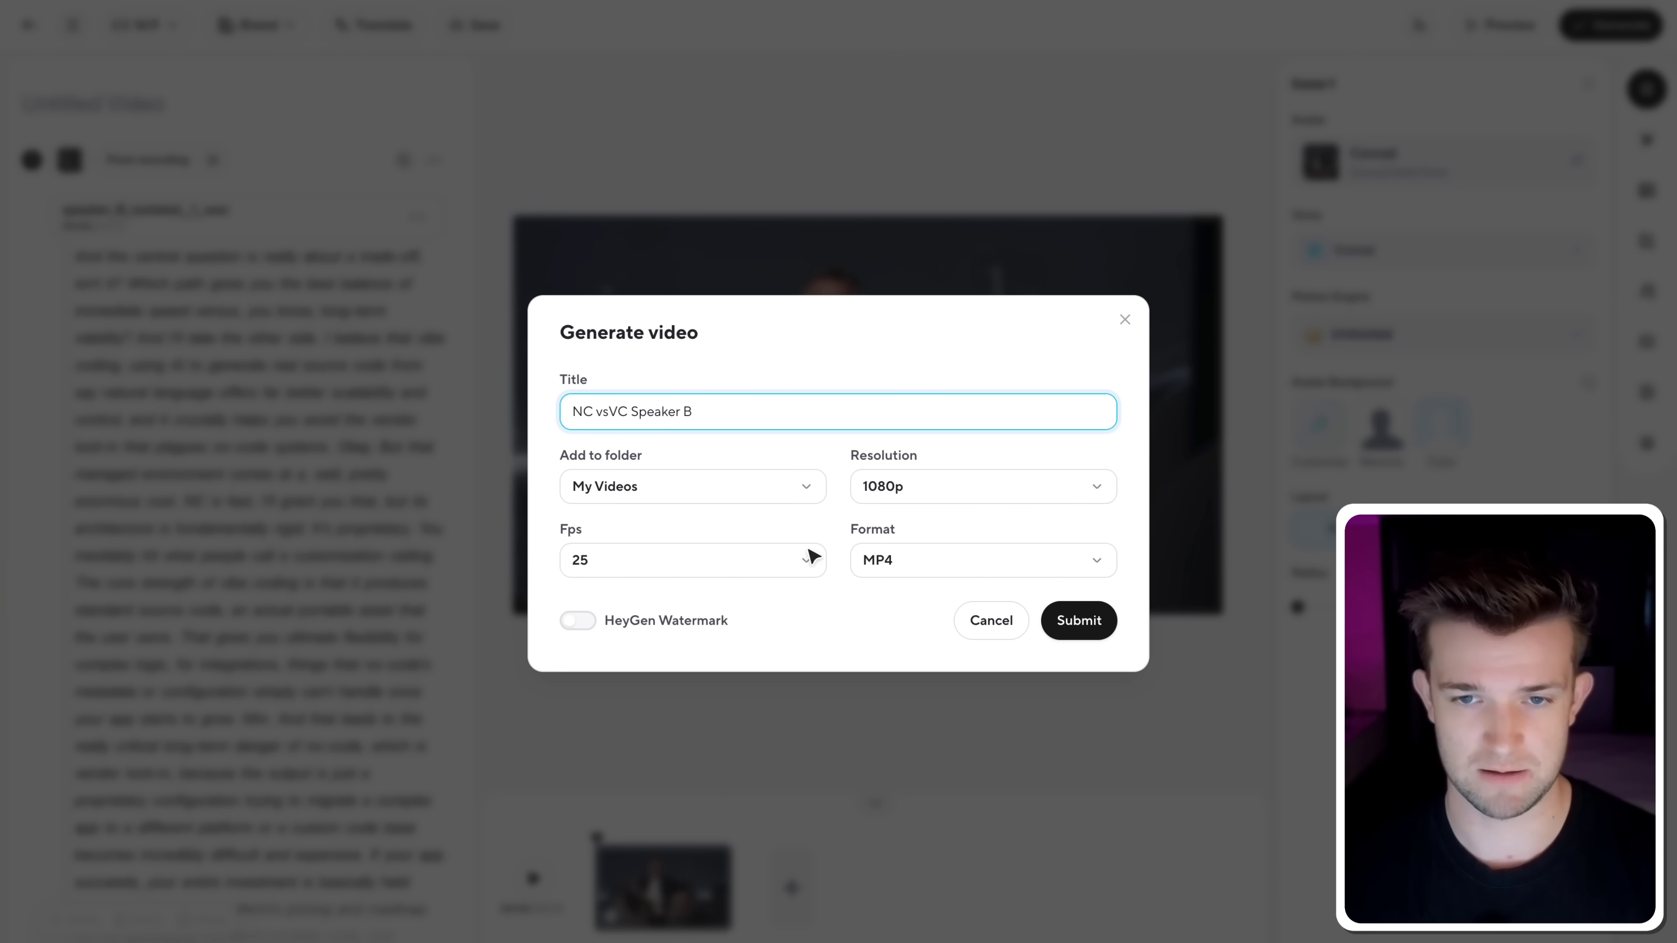
pyautogui.click(1093, 629)
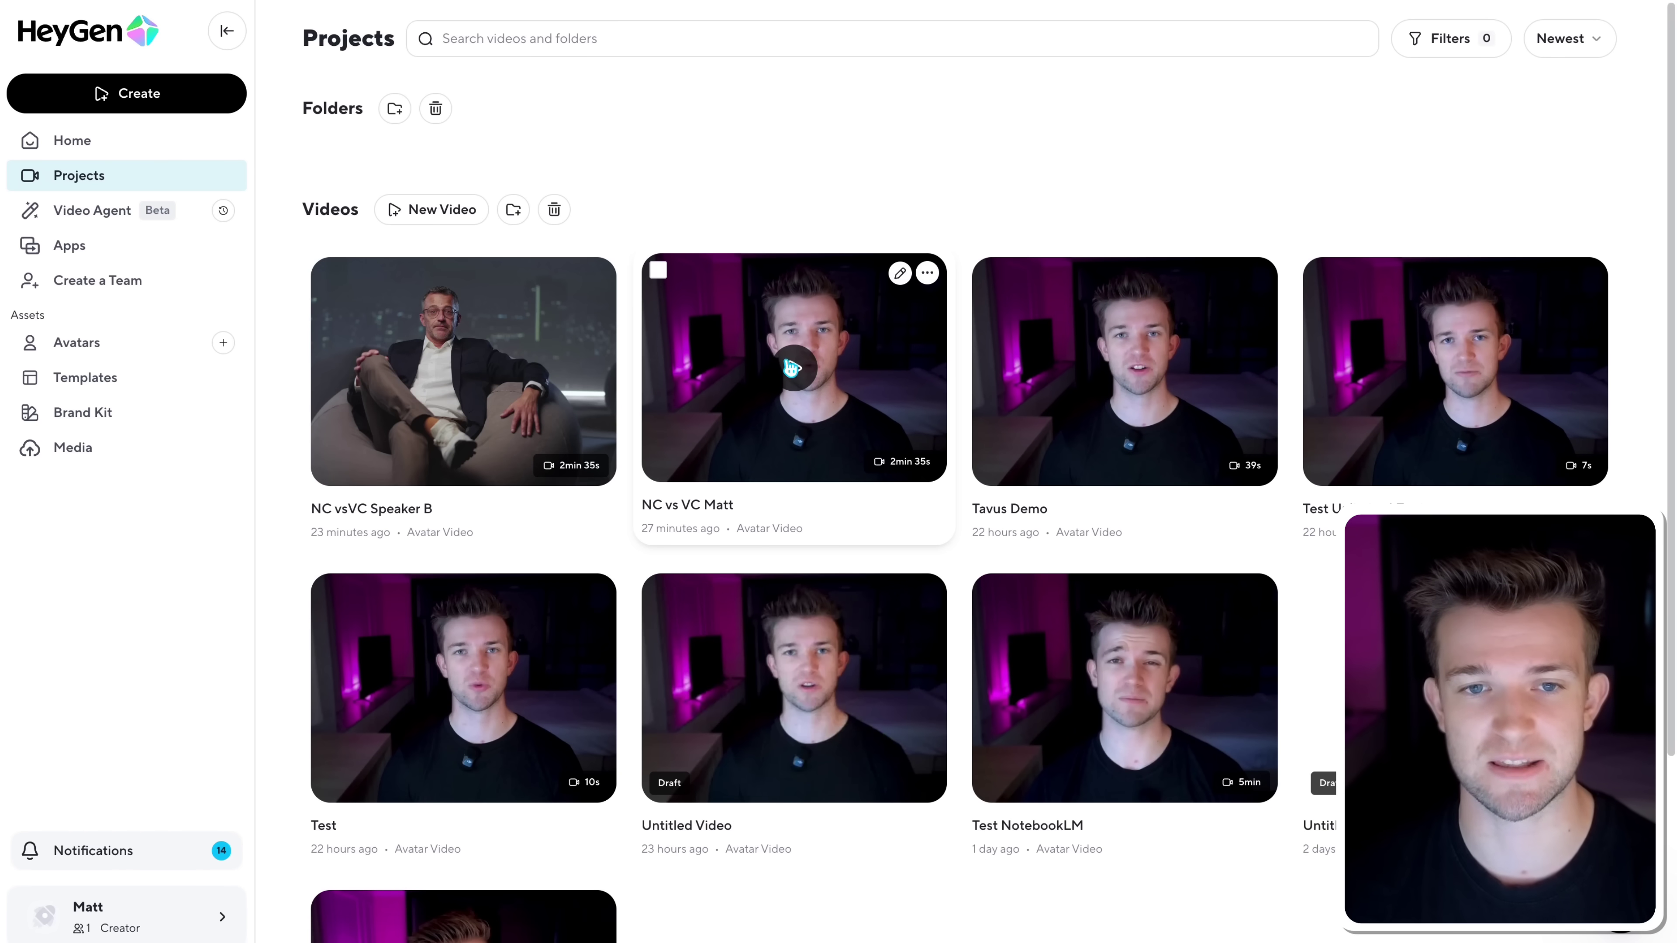
# Download both the Speaker B and NC vs VC Matt videos from Projects.
pyautogui.click(597, 274)
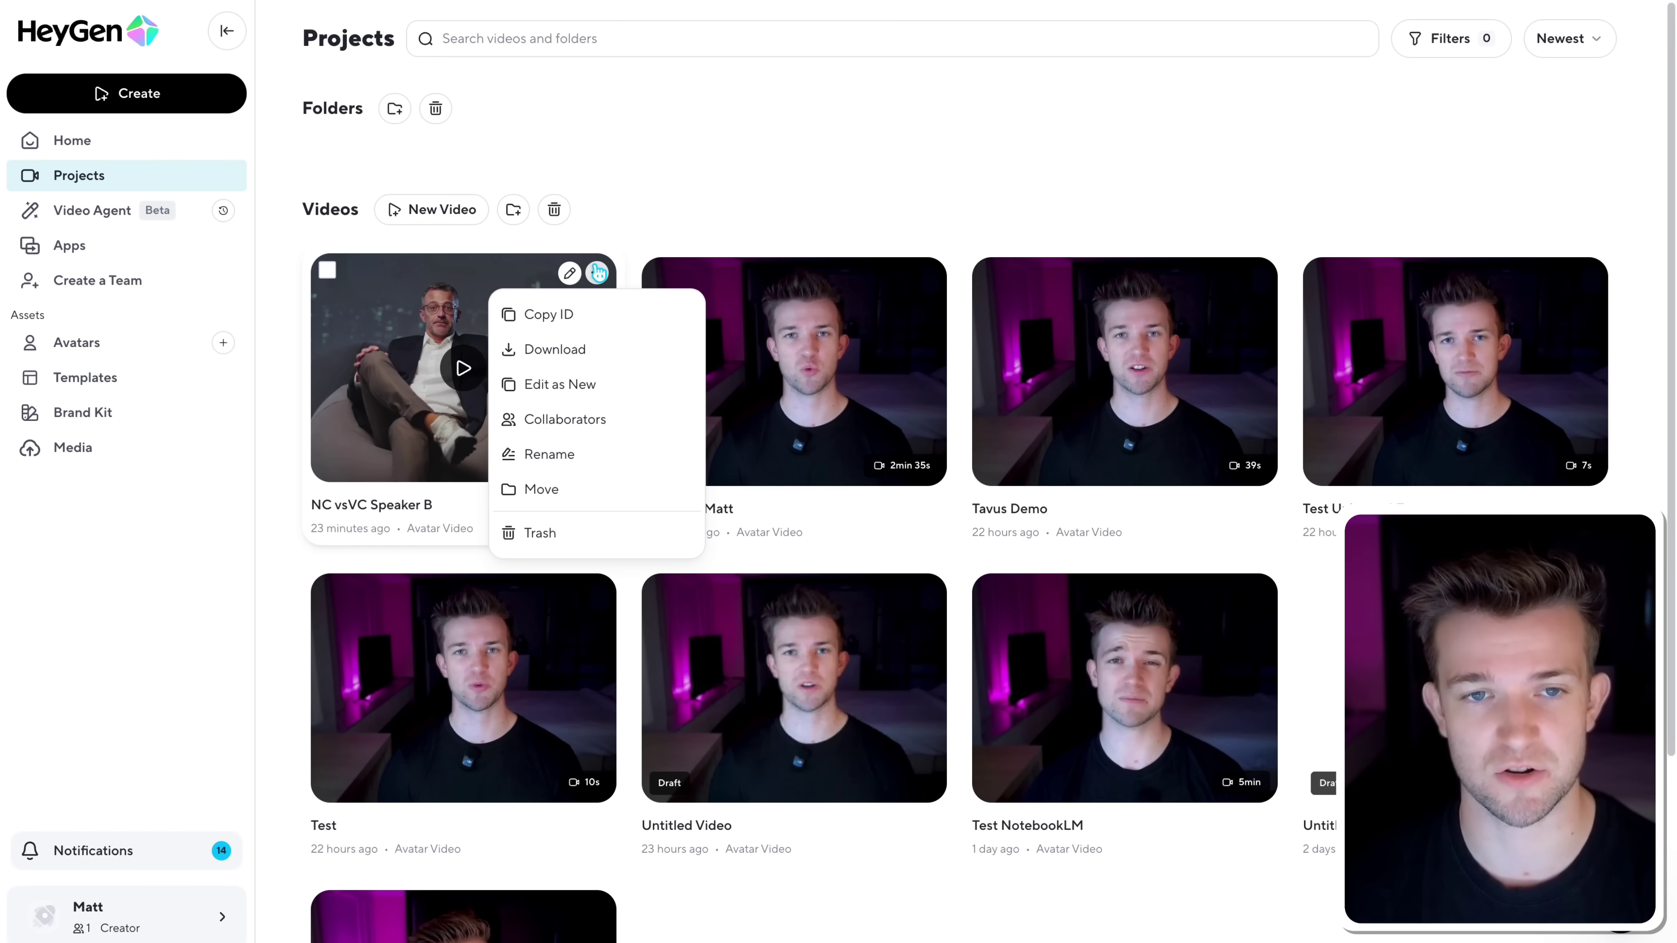
pyautogui.click(598, 373)
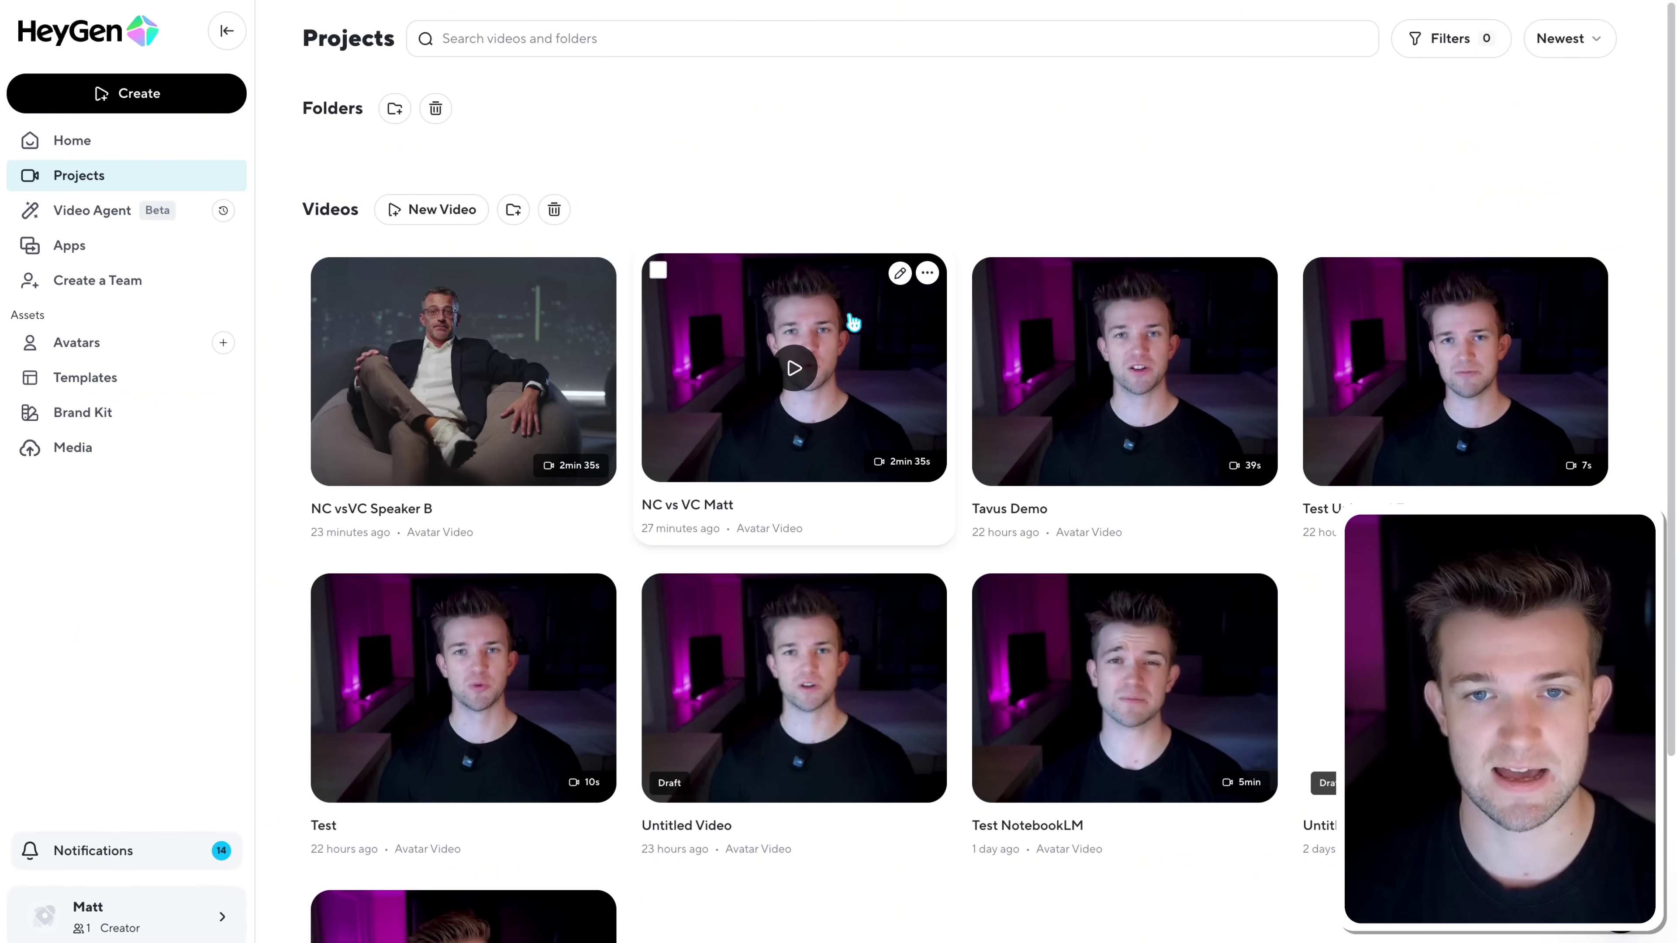
pyautogui.click(928, 275)
pyautogui.click(929, 346)
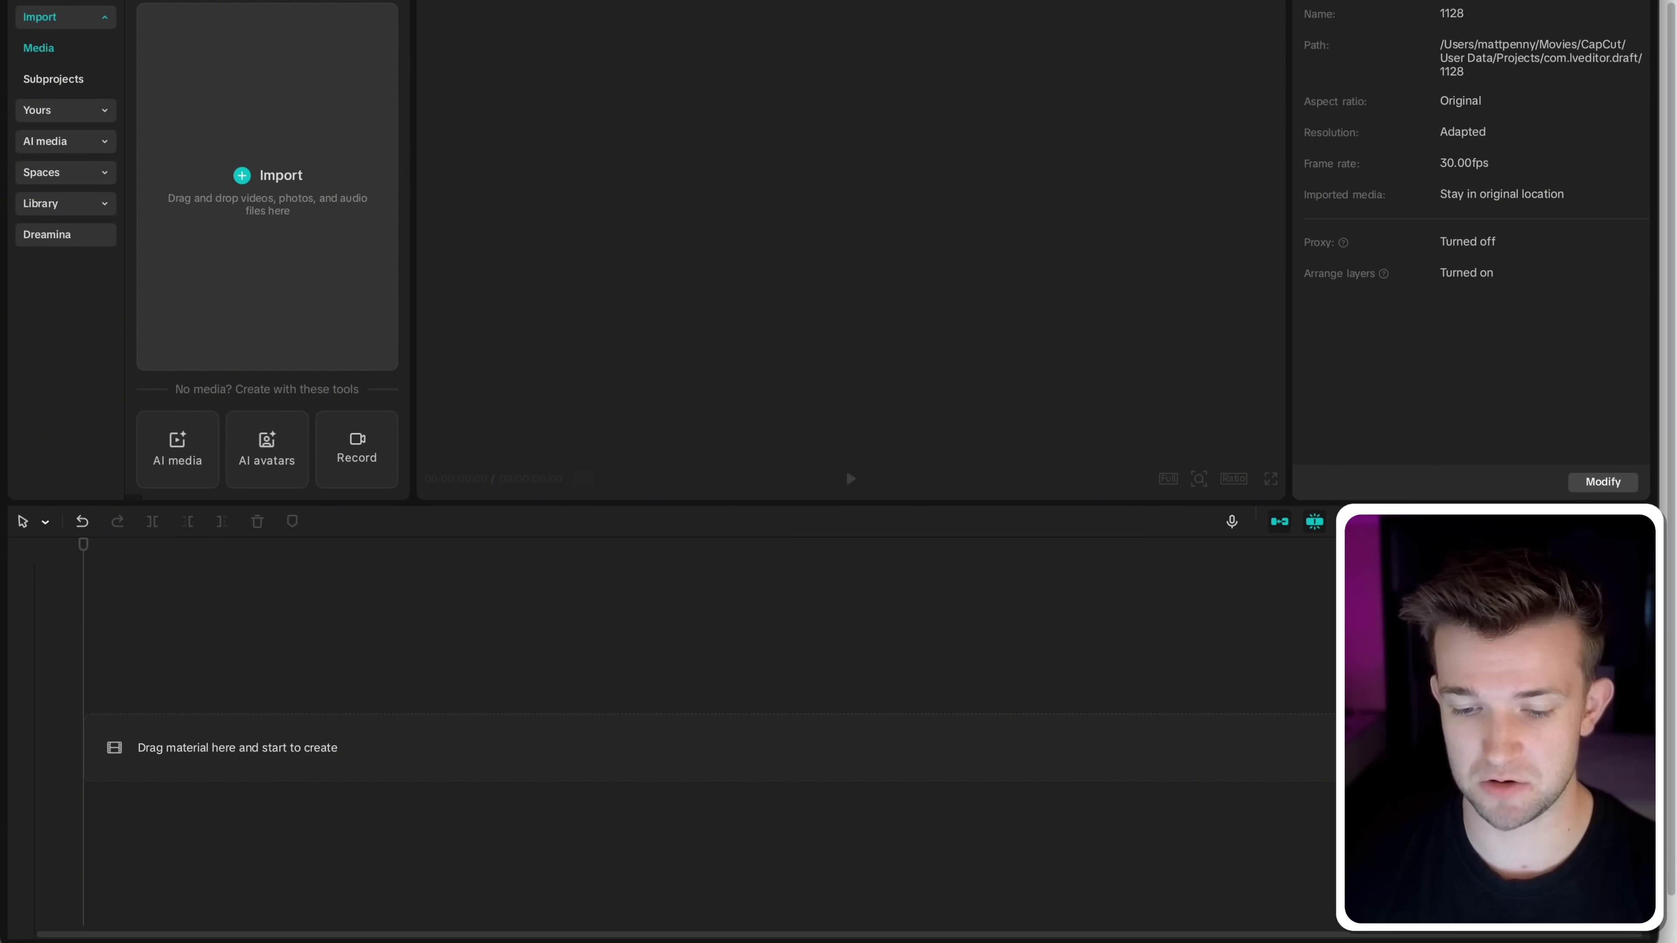
# Import NC vs VC Matt.mp4 and NC vsVC Speaker B.mp4, placing Matt right after Speaker B on one track.
pyautogui.moveTo(404, 707); pyautogui.dragTo(356, 647)
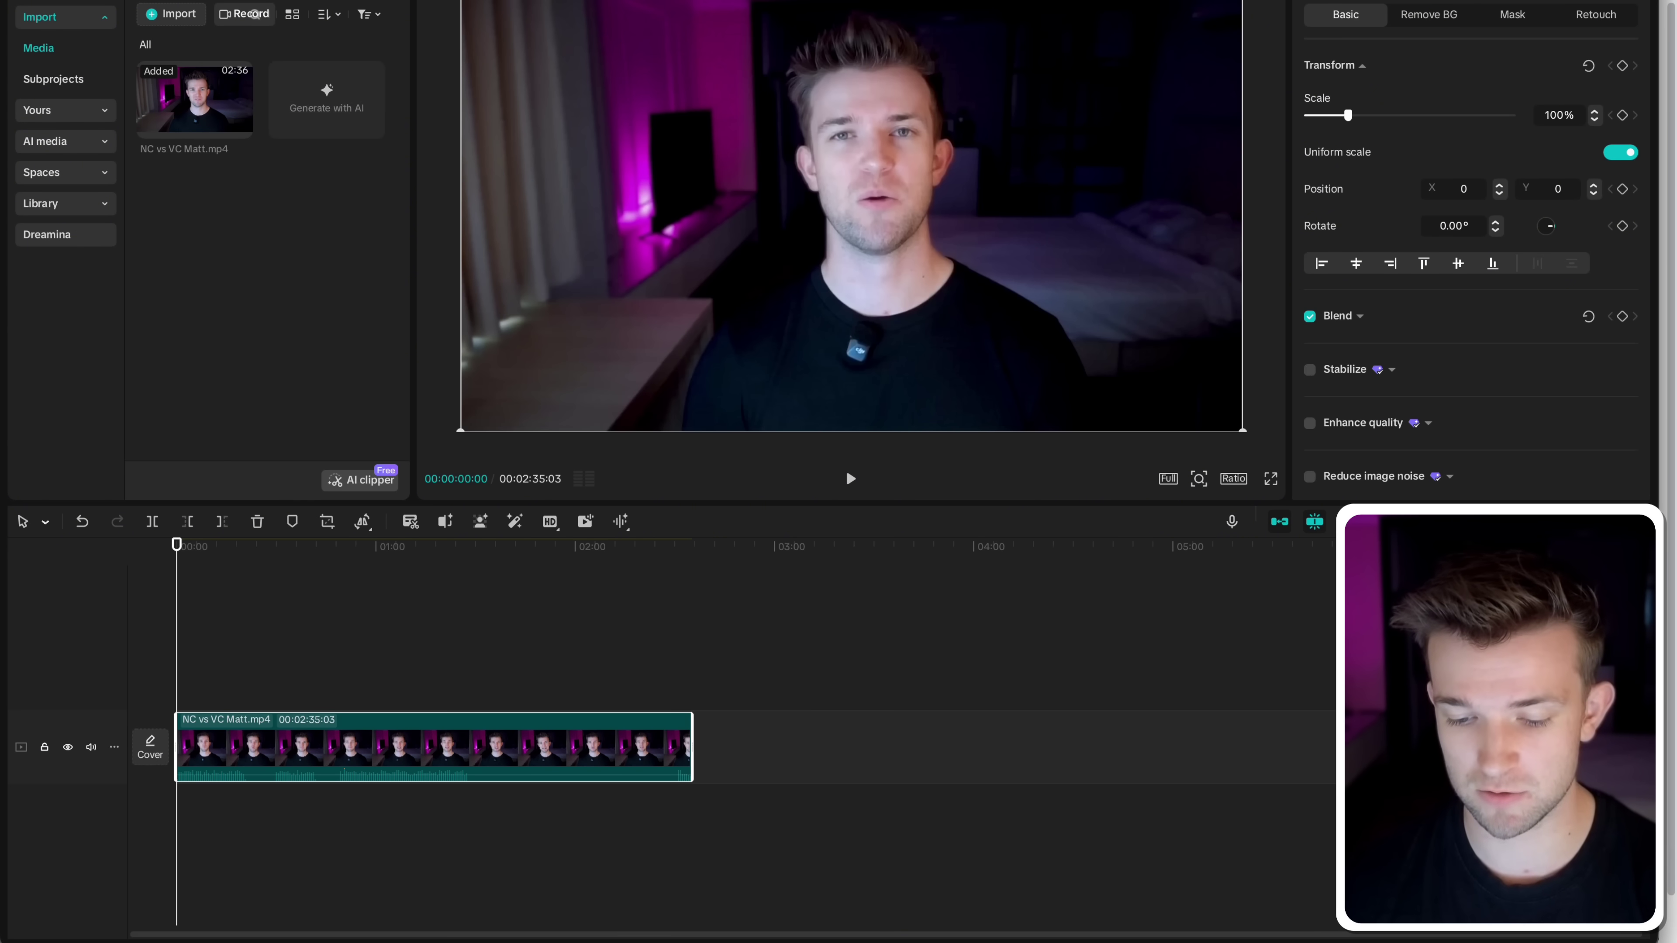
pyautogui.moveTo(423, 872); pyautogui.dragTo(402, 675)
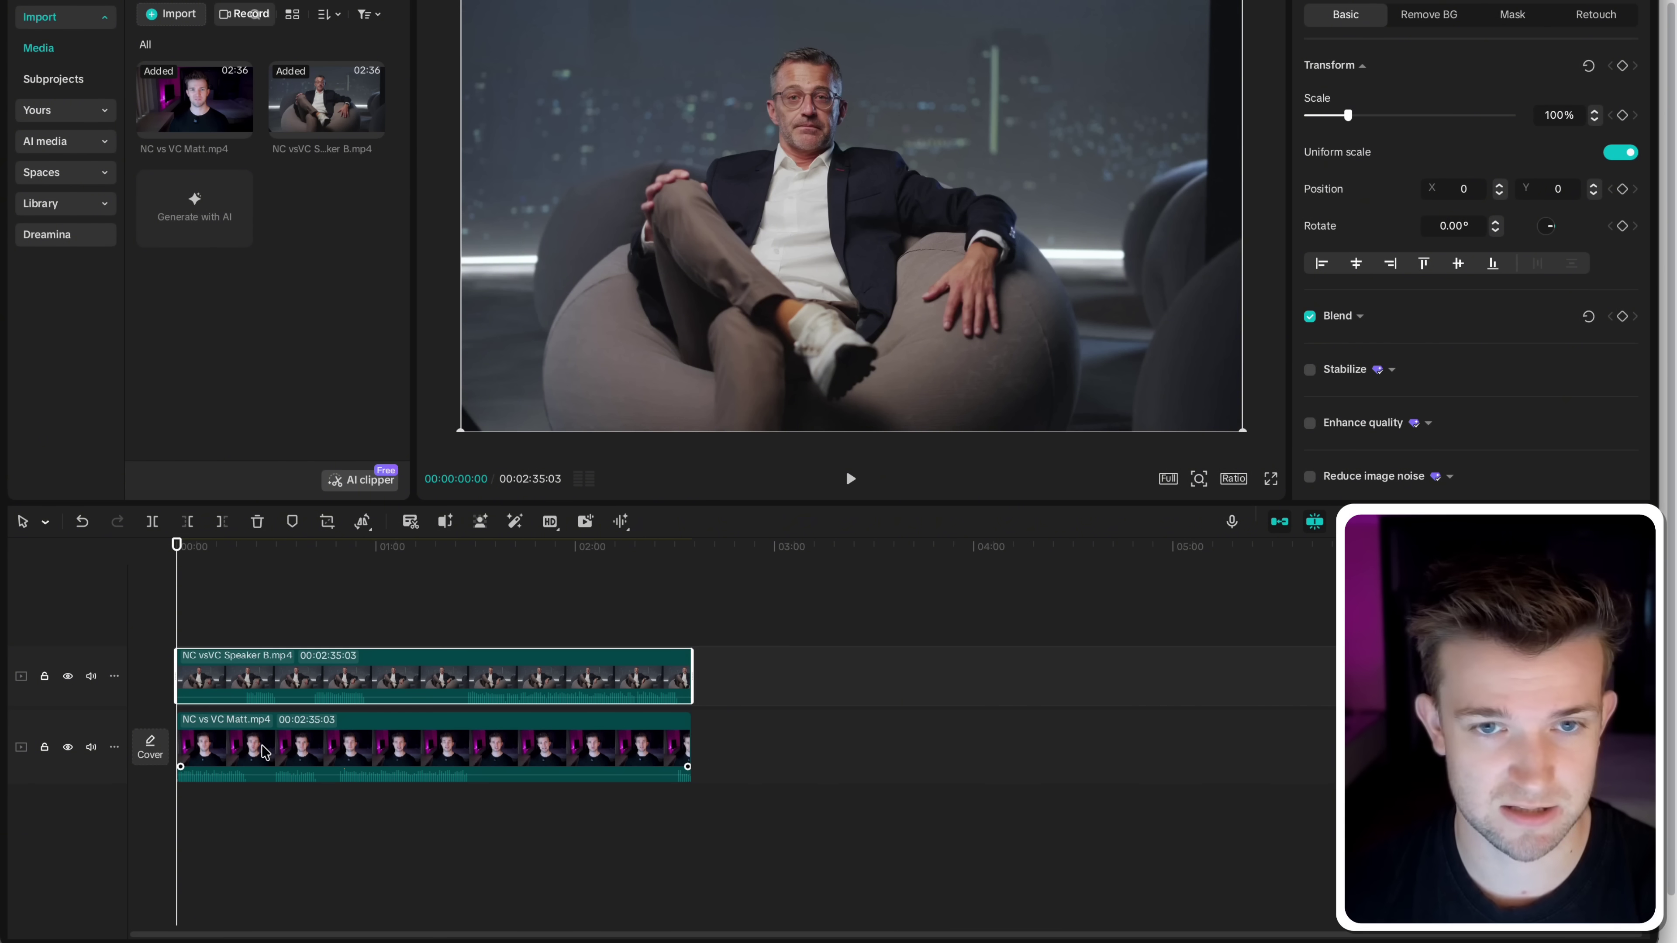
pyautogui.moveTo(267, 760); pyautogui.dragTo(791, 763)
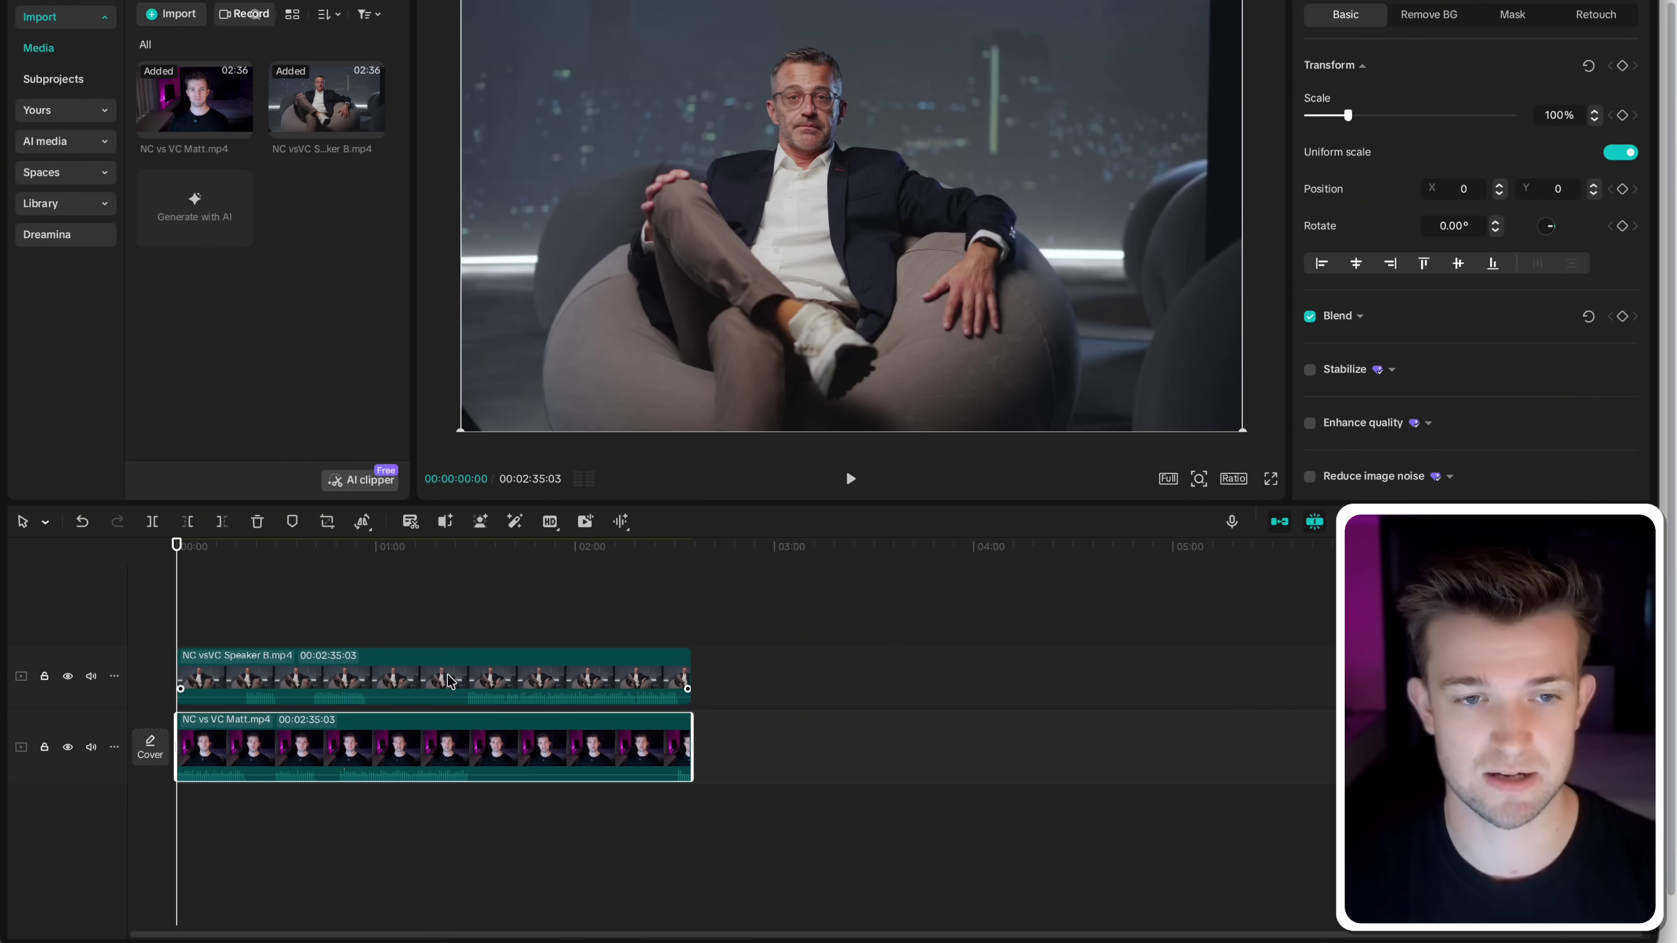
pyautogui.moveTo(211, 760); pyautogui.dragTo(740, 682)
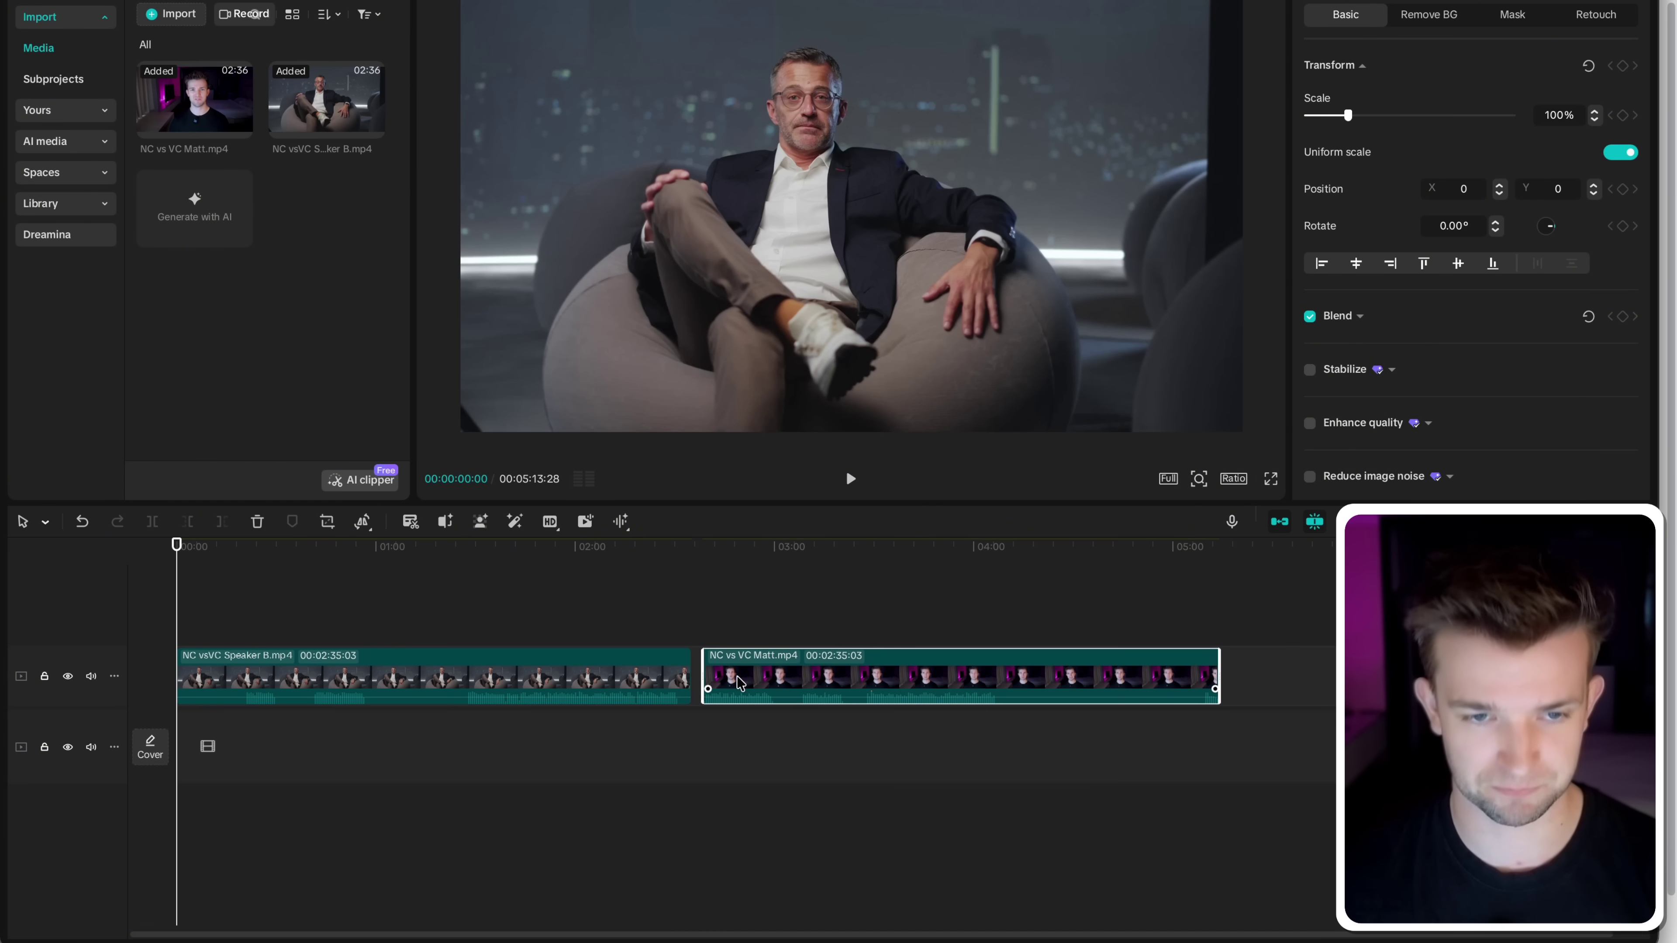
pyautogui.click(247, 548)
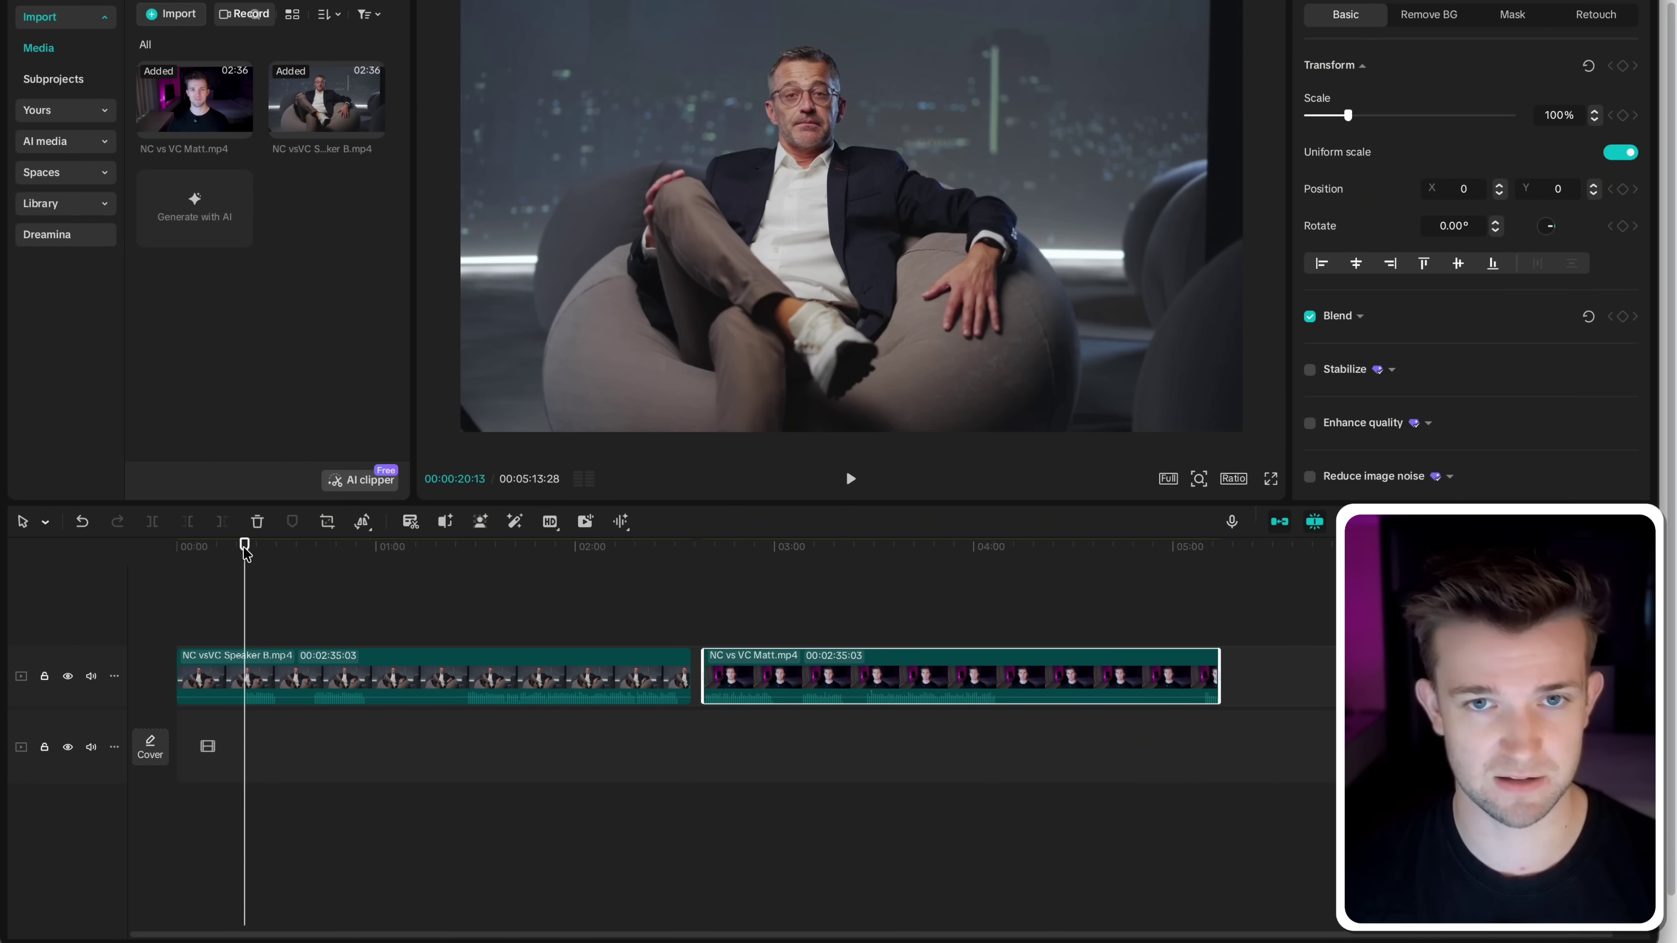
pyautogui.press('space')
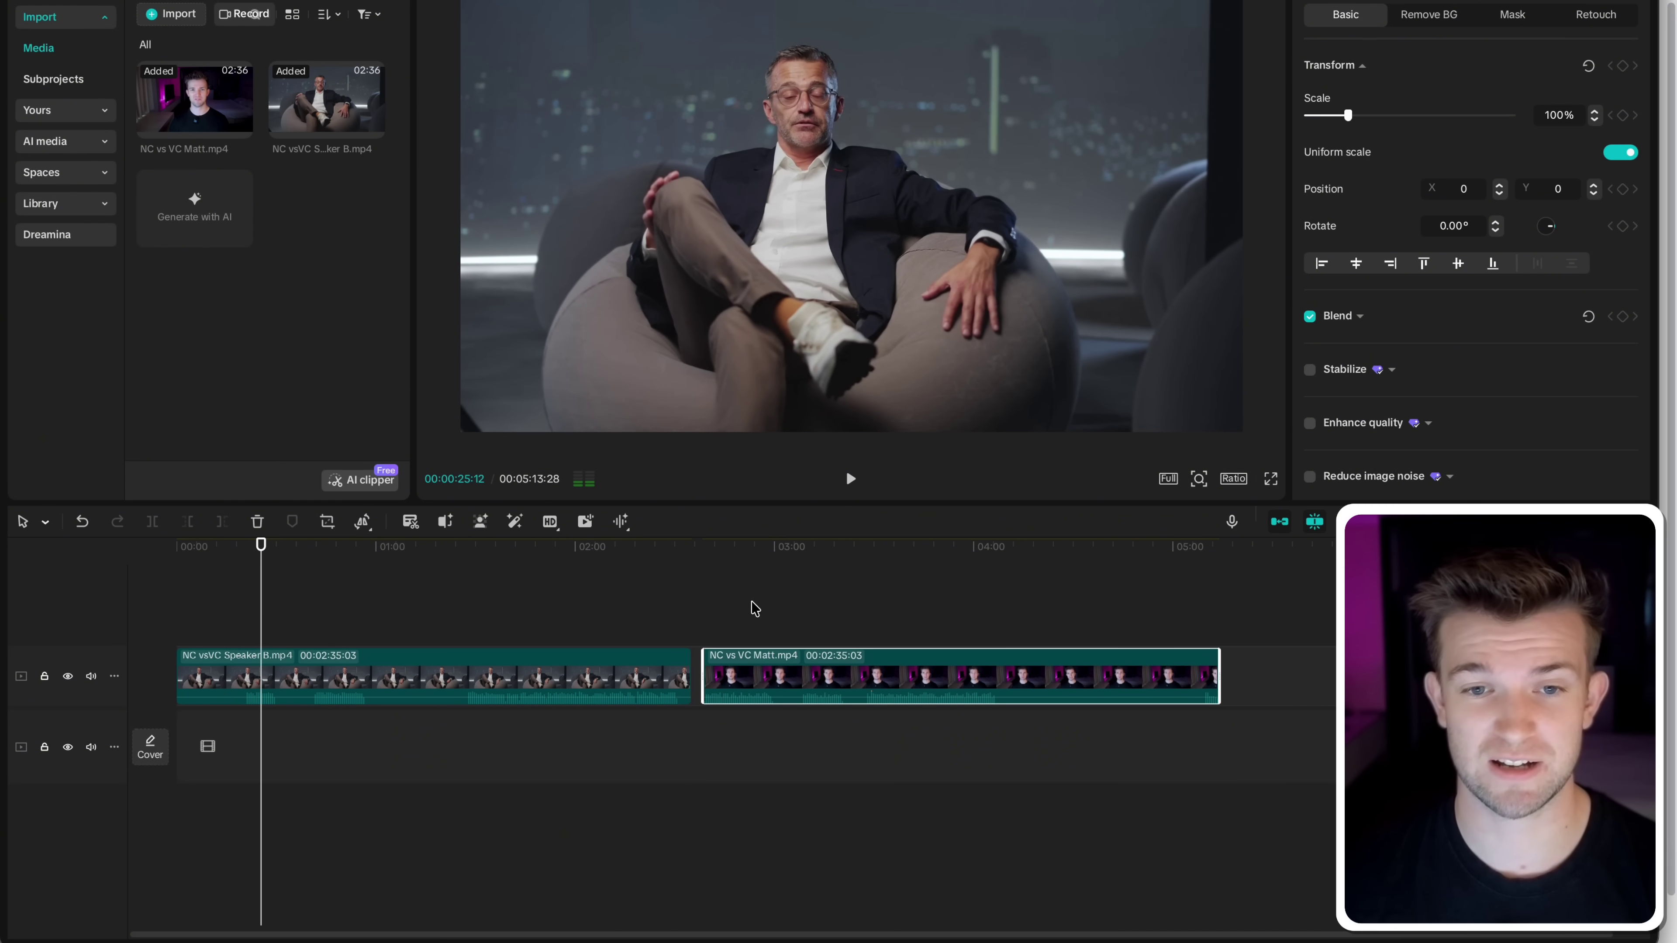
pyautogui.click(721, 560)
pyautogui.press('space')
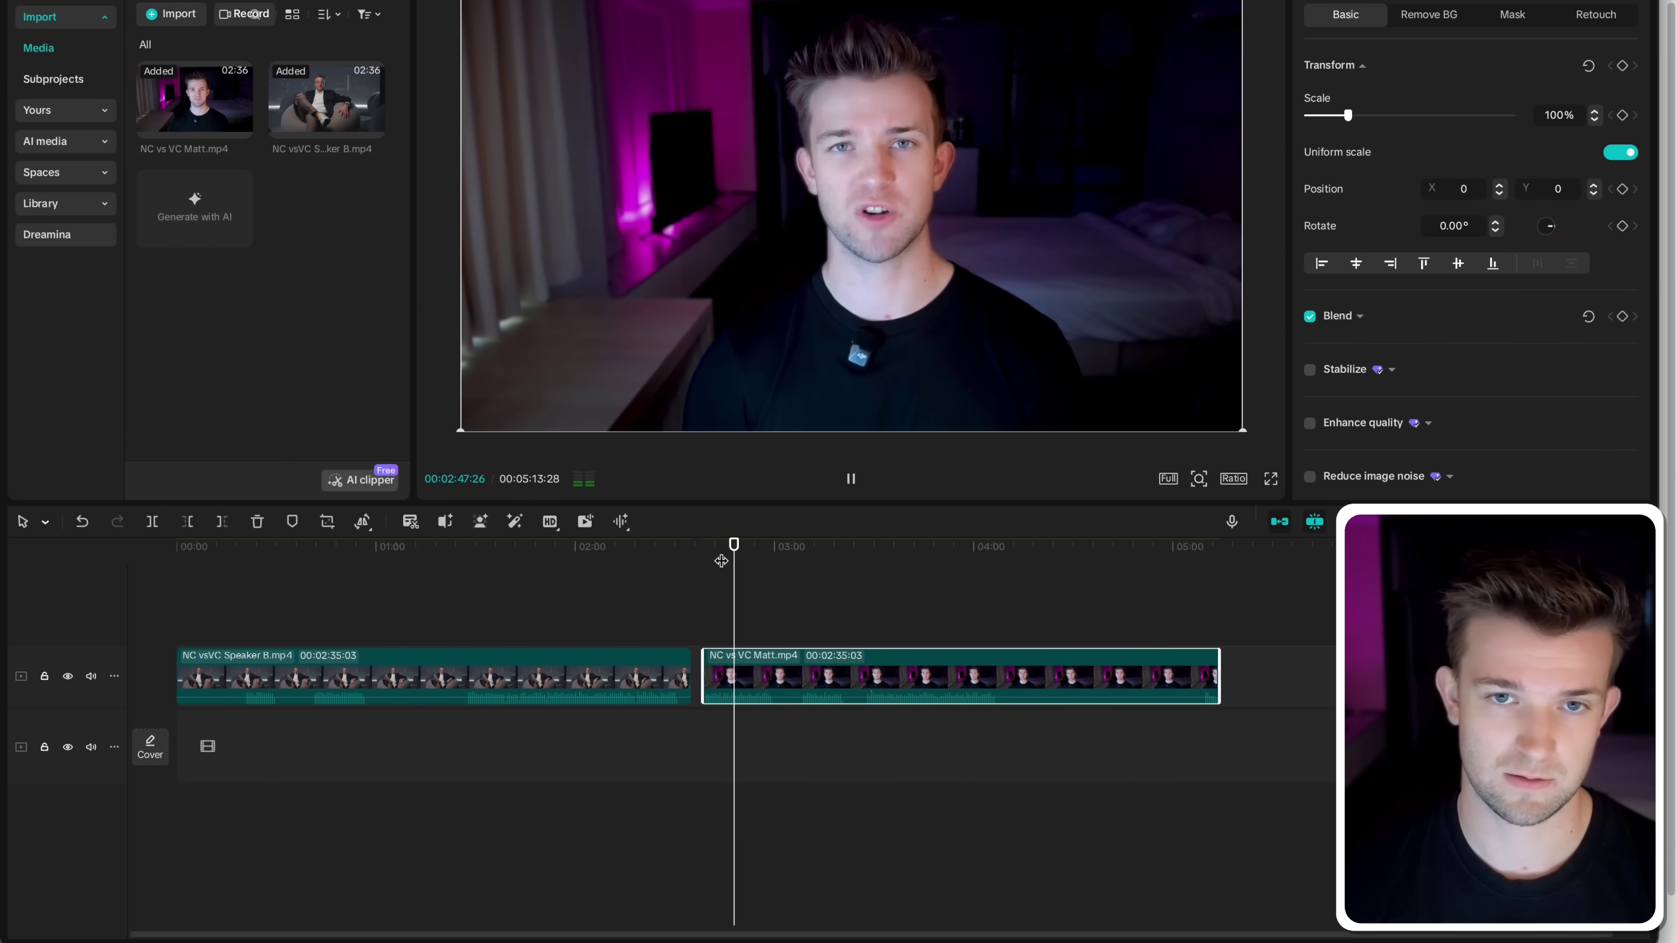
pyautogui.press('space')
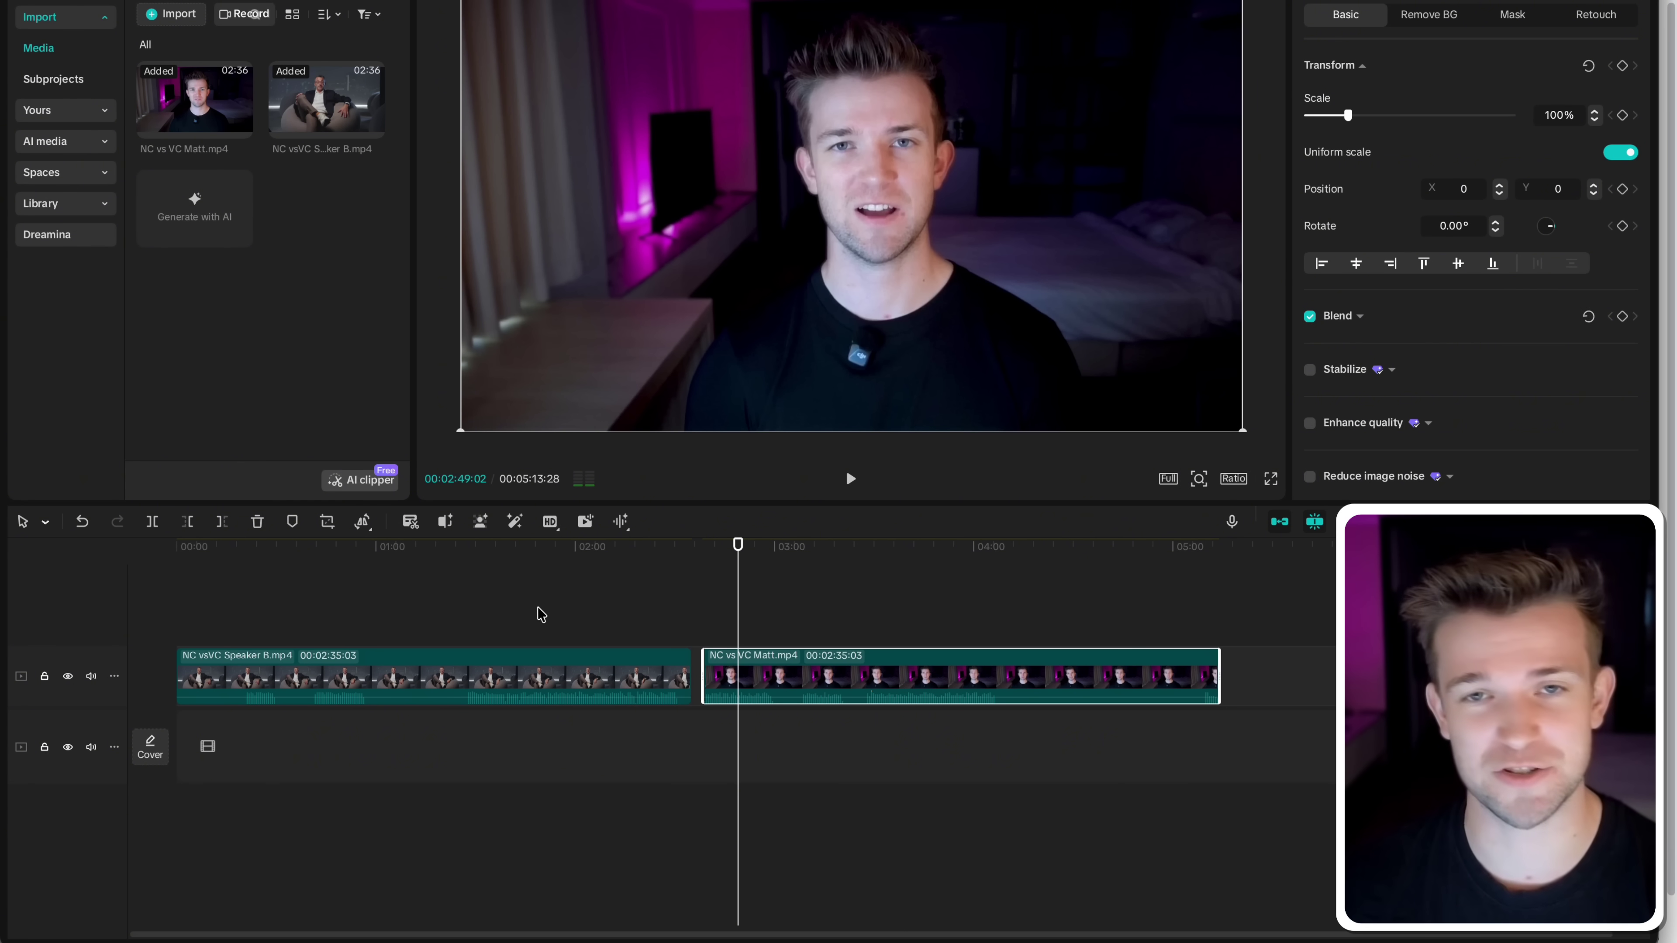
# Add a full-height rectangle mask framing the speaker on the Speaker B clip.
pyautogui.click(438, 553)
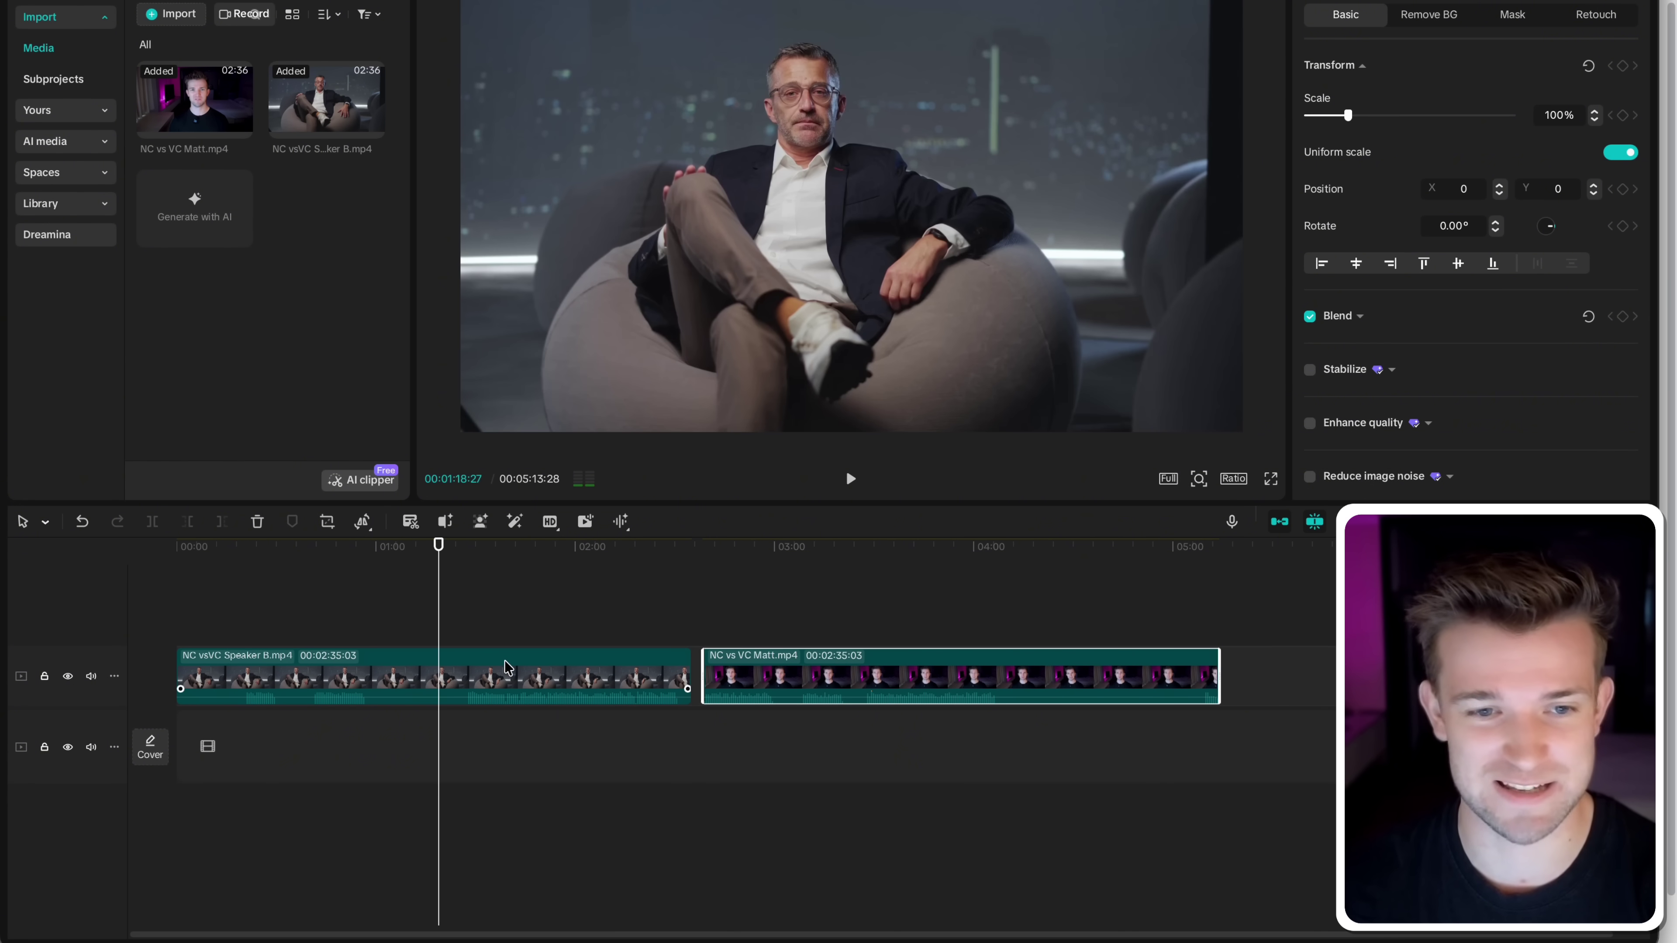
pyautogui.click(447, 668)
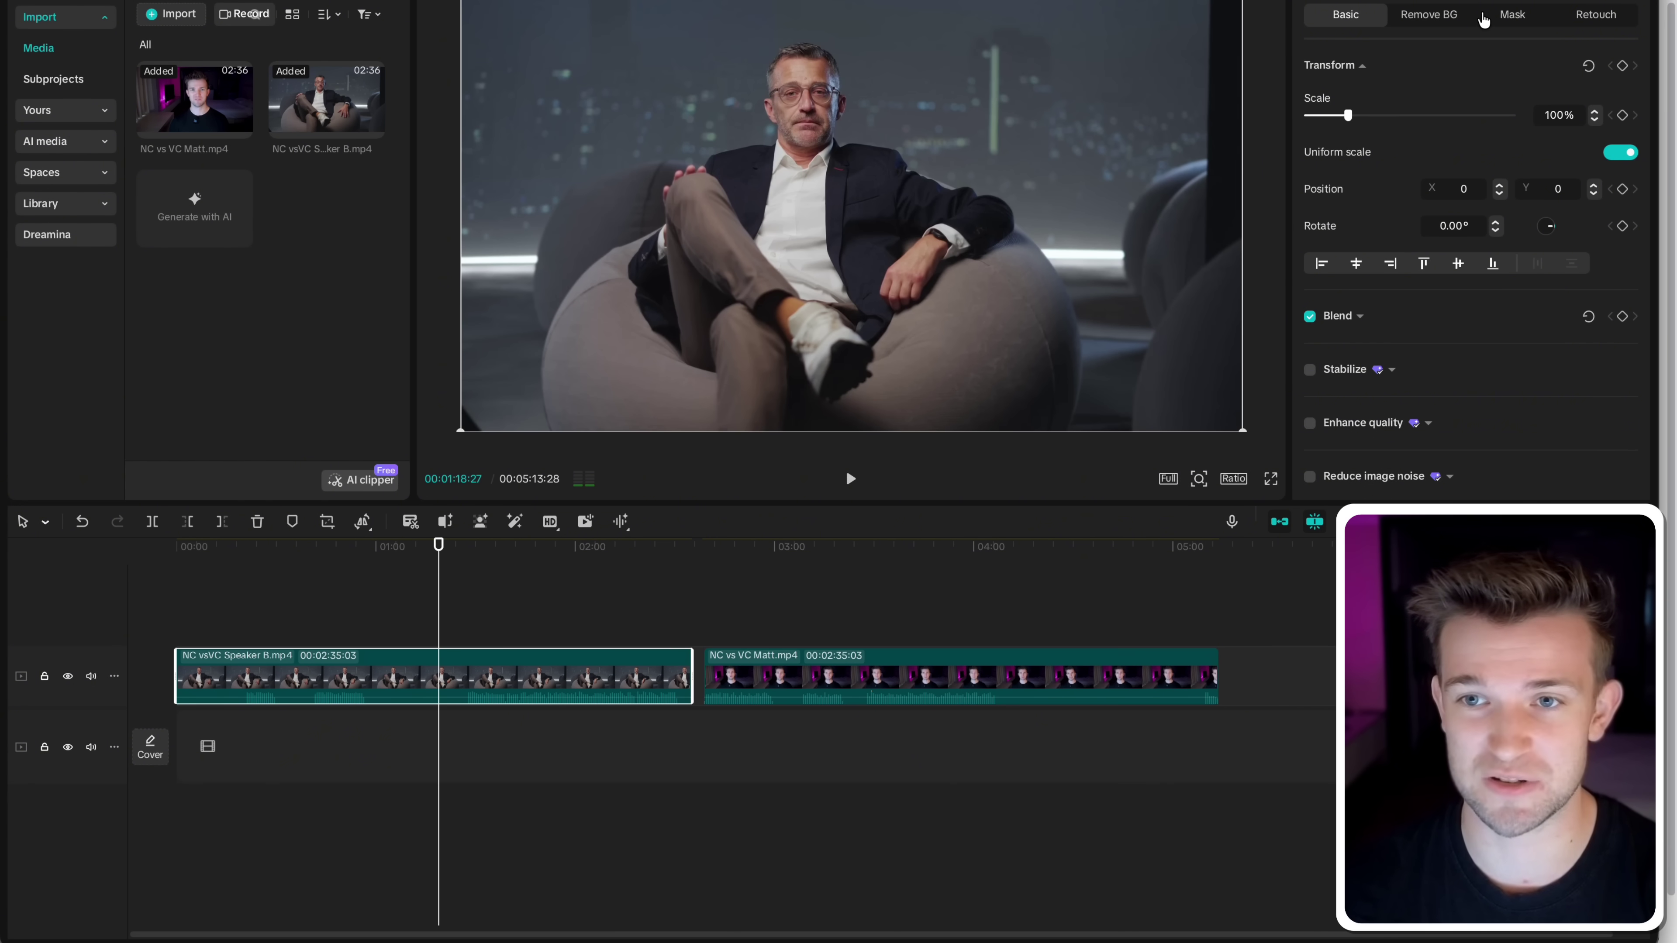
pyautogui.click(1498, 16)
pyautogui.click(1353, 97)
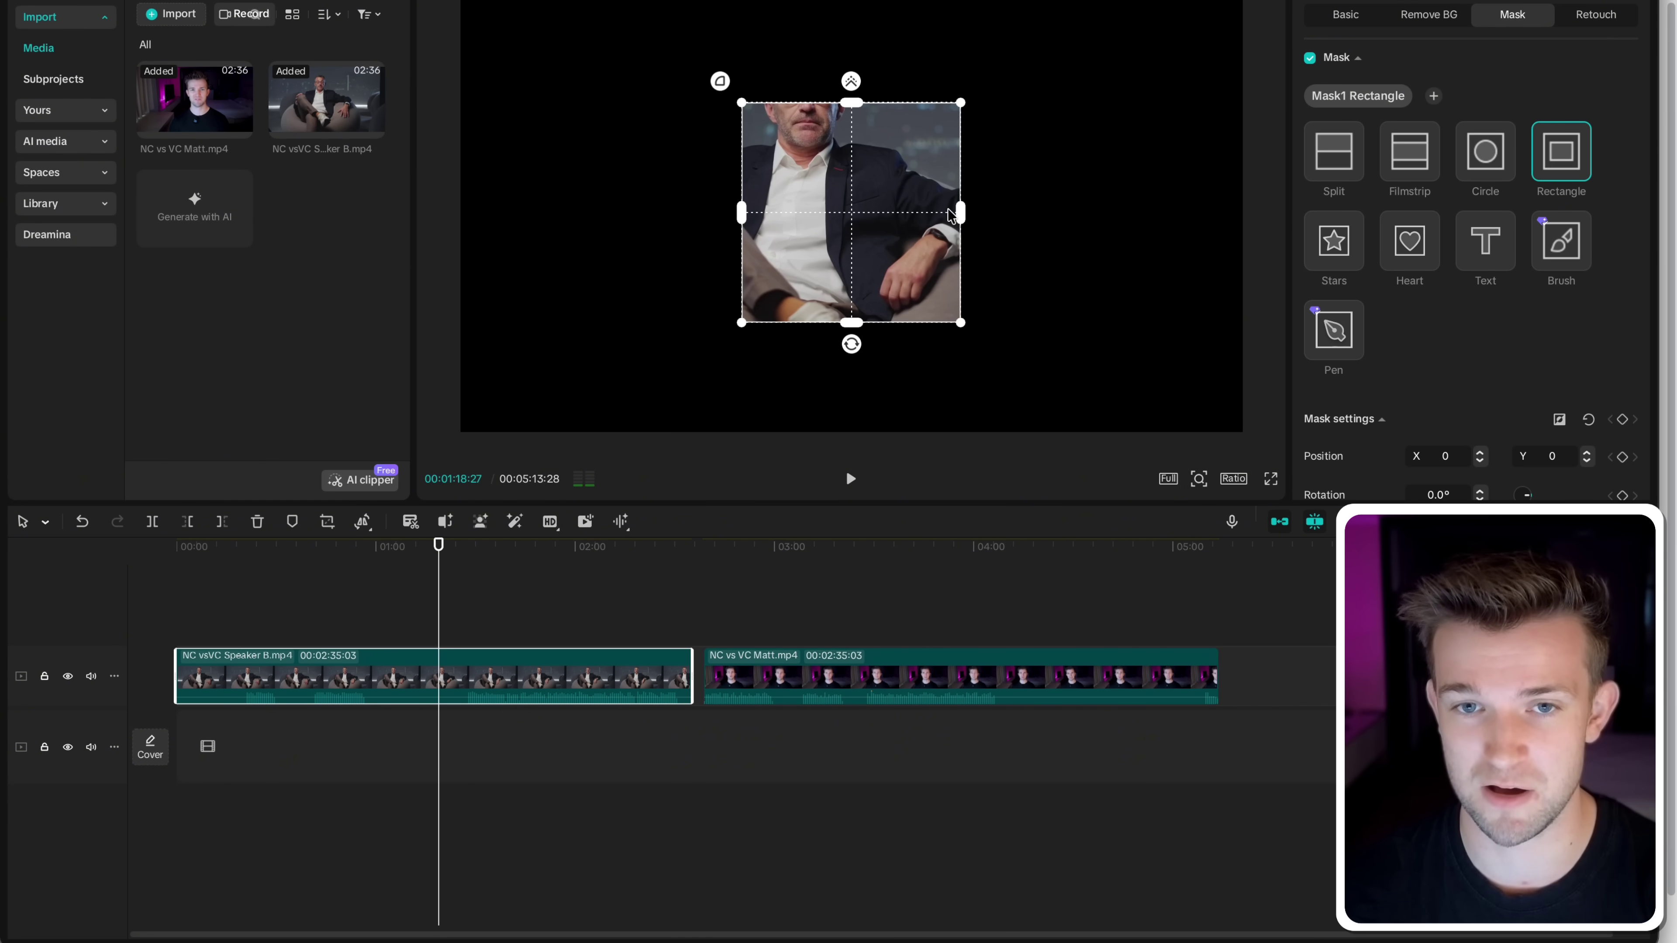
pyautogui.moveTo(958, 213); pyautogui.dragTo(989, 218)
pyautogui.moveTo(851, 103); pyautogui.dragTo(860, 2)
pyautogui.moveTo(875, 173); pyautogui.dragTo(845, 173)
pyautogui.moveTo(949, 213); pyautogui.dragTo(979, 212)
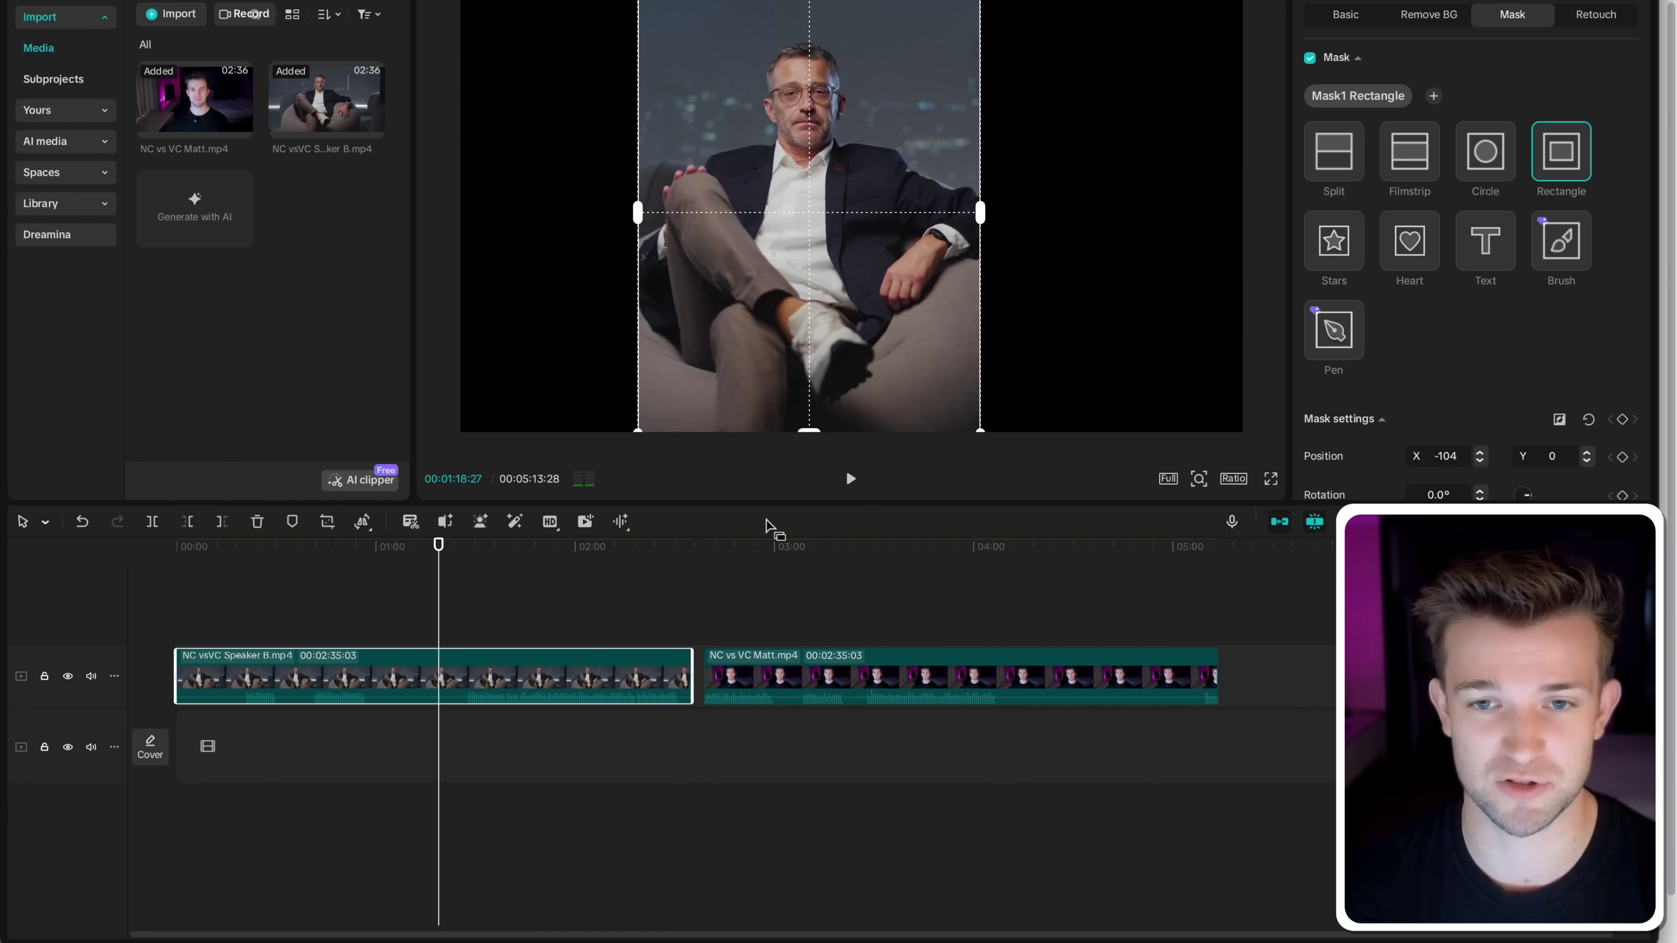
# Shift Speaker B into the left half and stack the Matt clip above it at the start.
pyautogui.click(1360, 14)
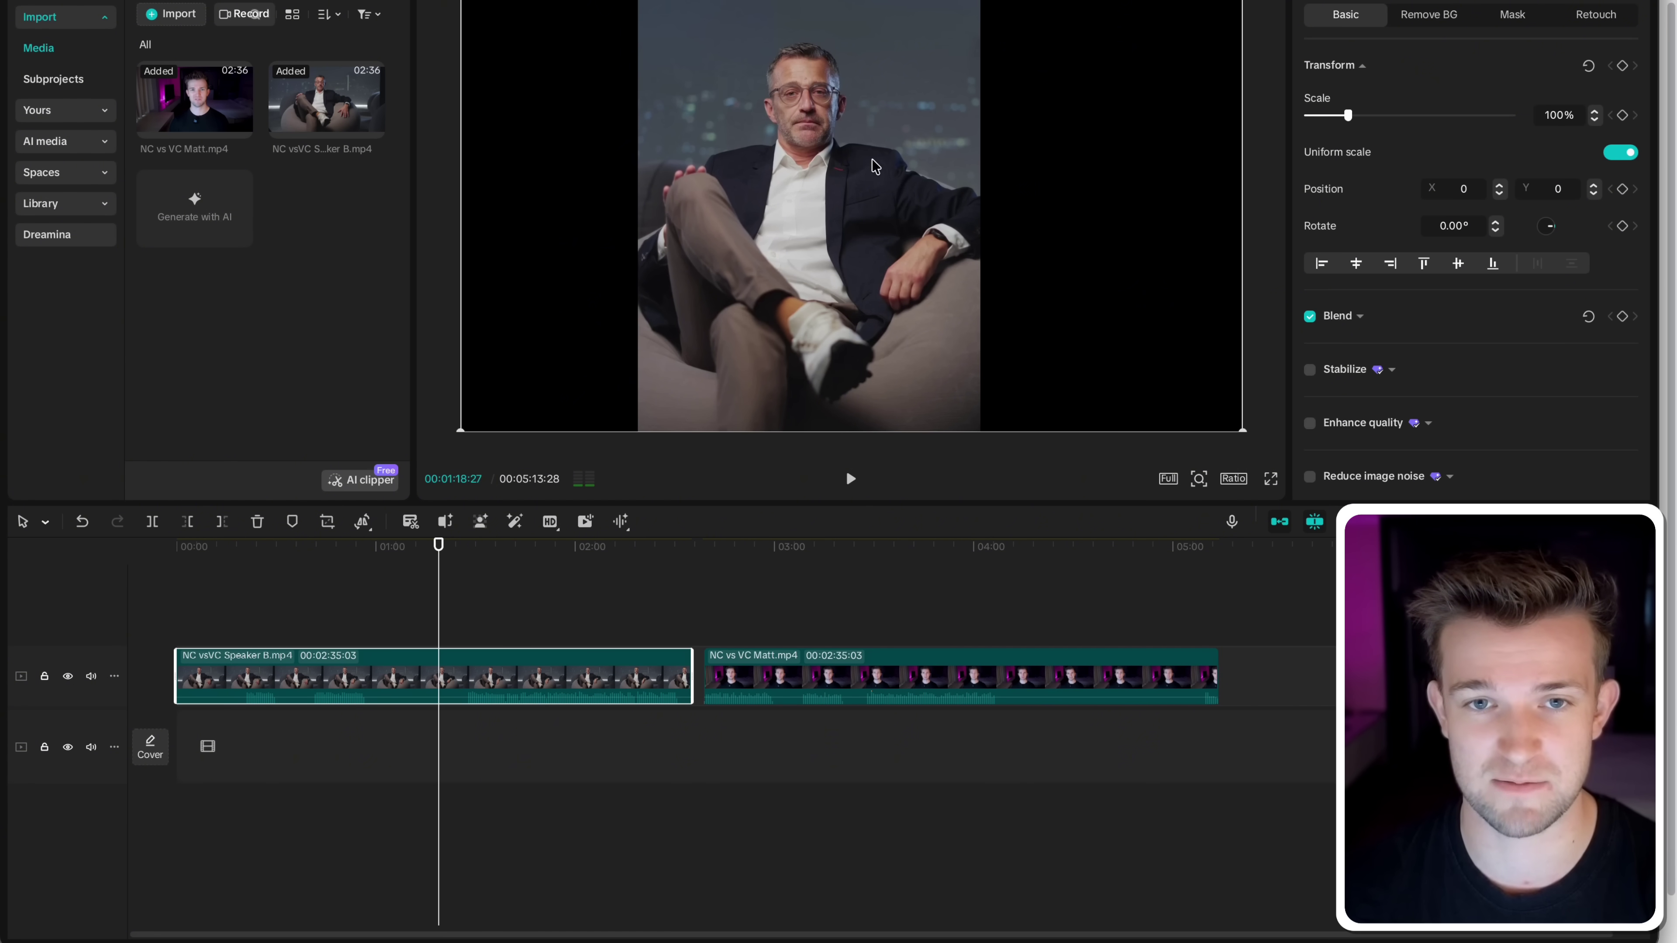
pyautogui.moveTo(873, 160); pyautogui.dragTo(690, 162)
pyautogui.moveTo(714, 269); pyautogui.dragTo(750, 270)
pyautogui.click(1518, 16)
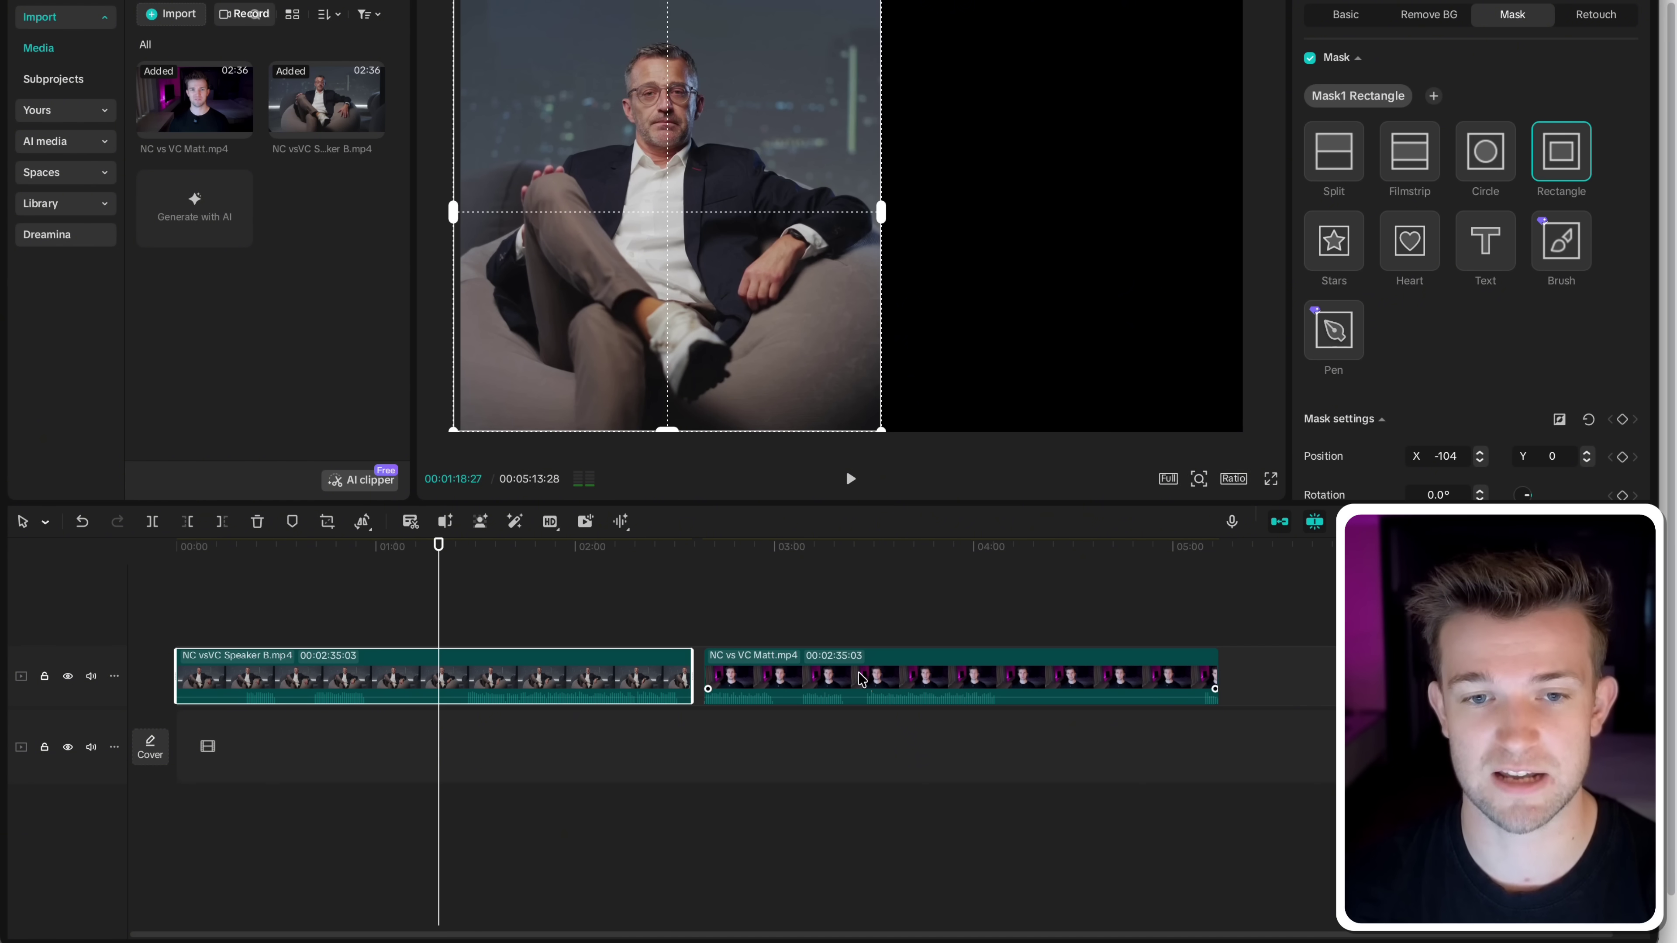
pyautogui.moveTo(863, 680); pyautogui.dragTo(351, 631)
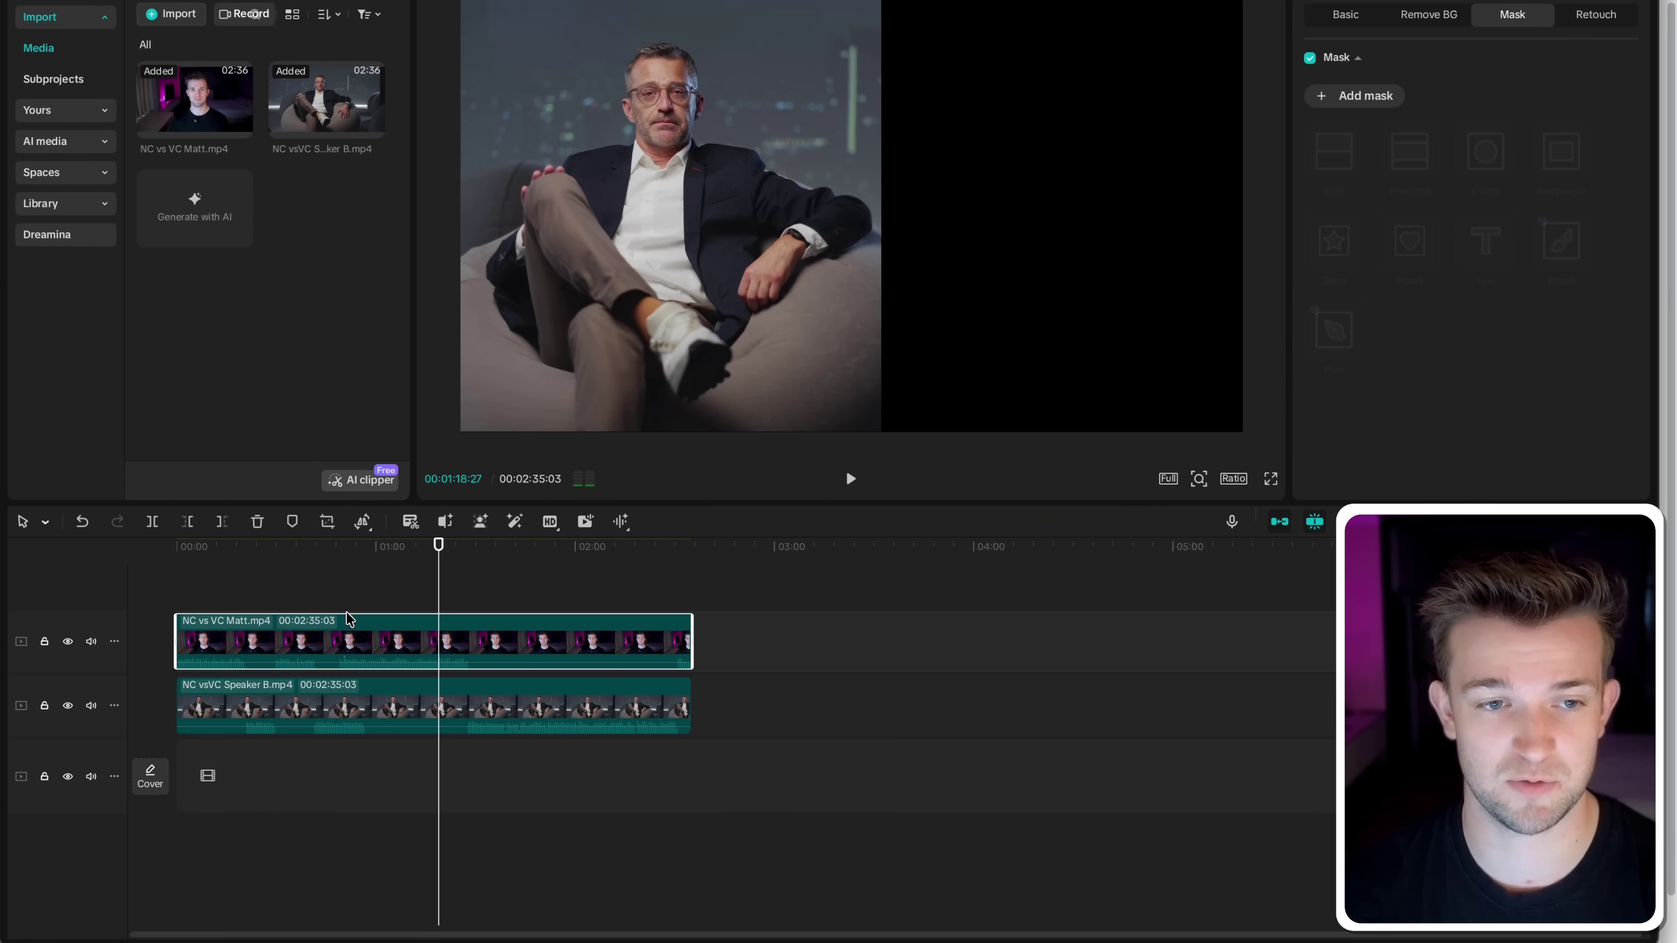
# Give the Matt clip a wide, full-height rectangle mask and move it into the right half.
pyautogui.click(1347, 96)
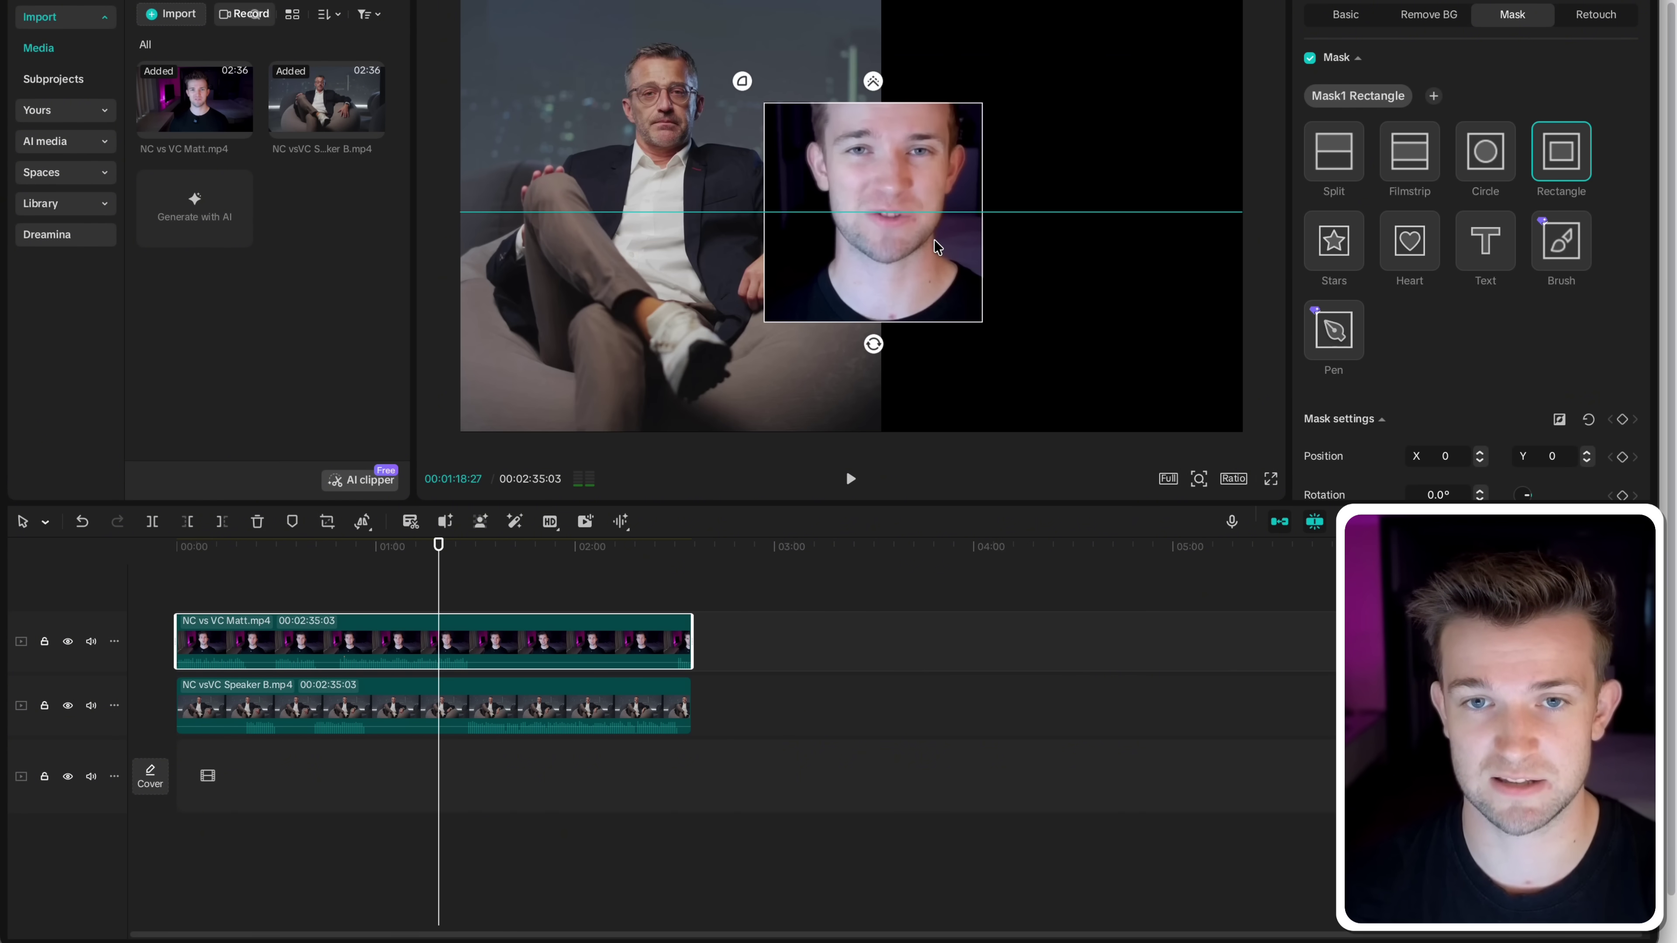
pyautogui.moveTo(986, 207); pyautogui.dragTo(1109, 212)
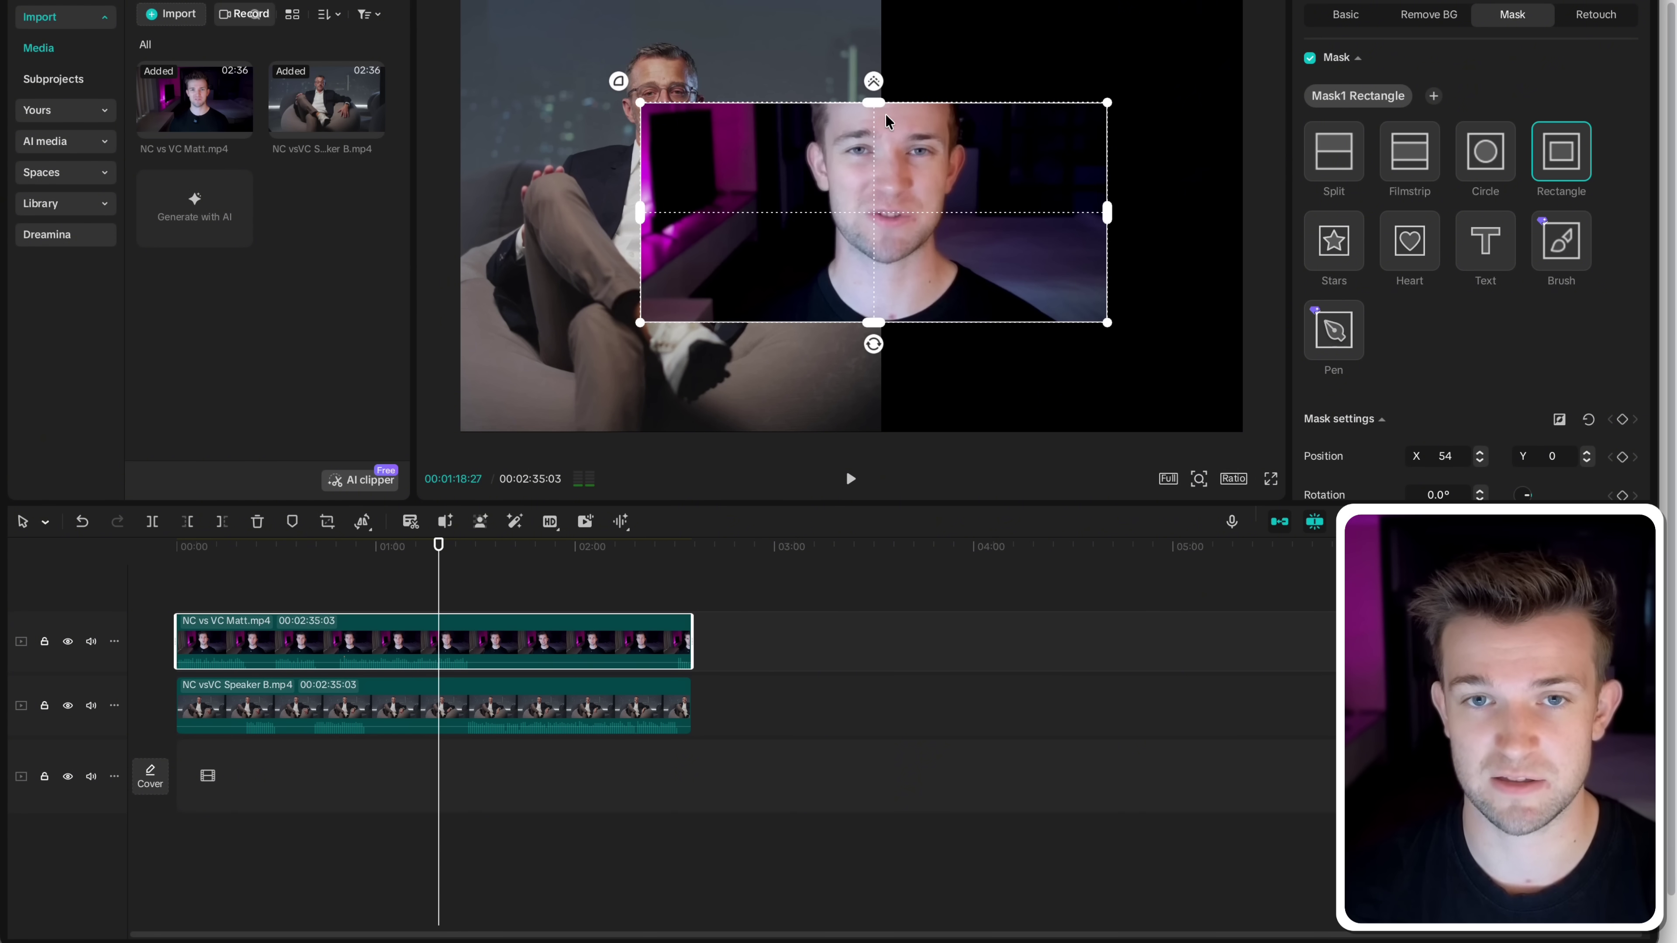
pyautogui.moveTo(874, 103); pyautogui.dragTo(878, 3)
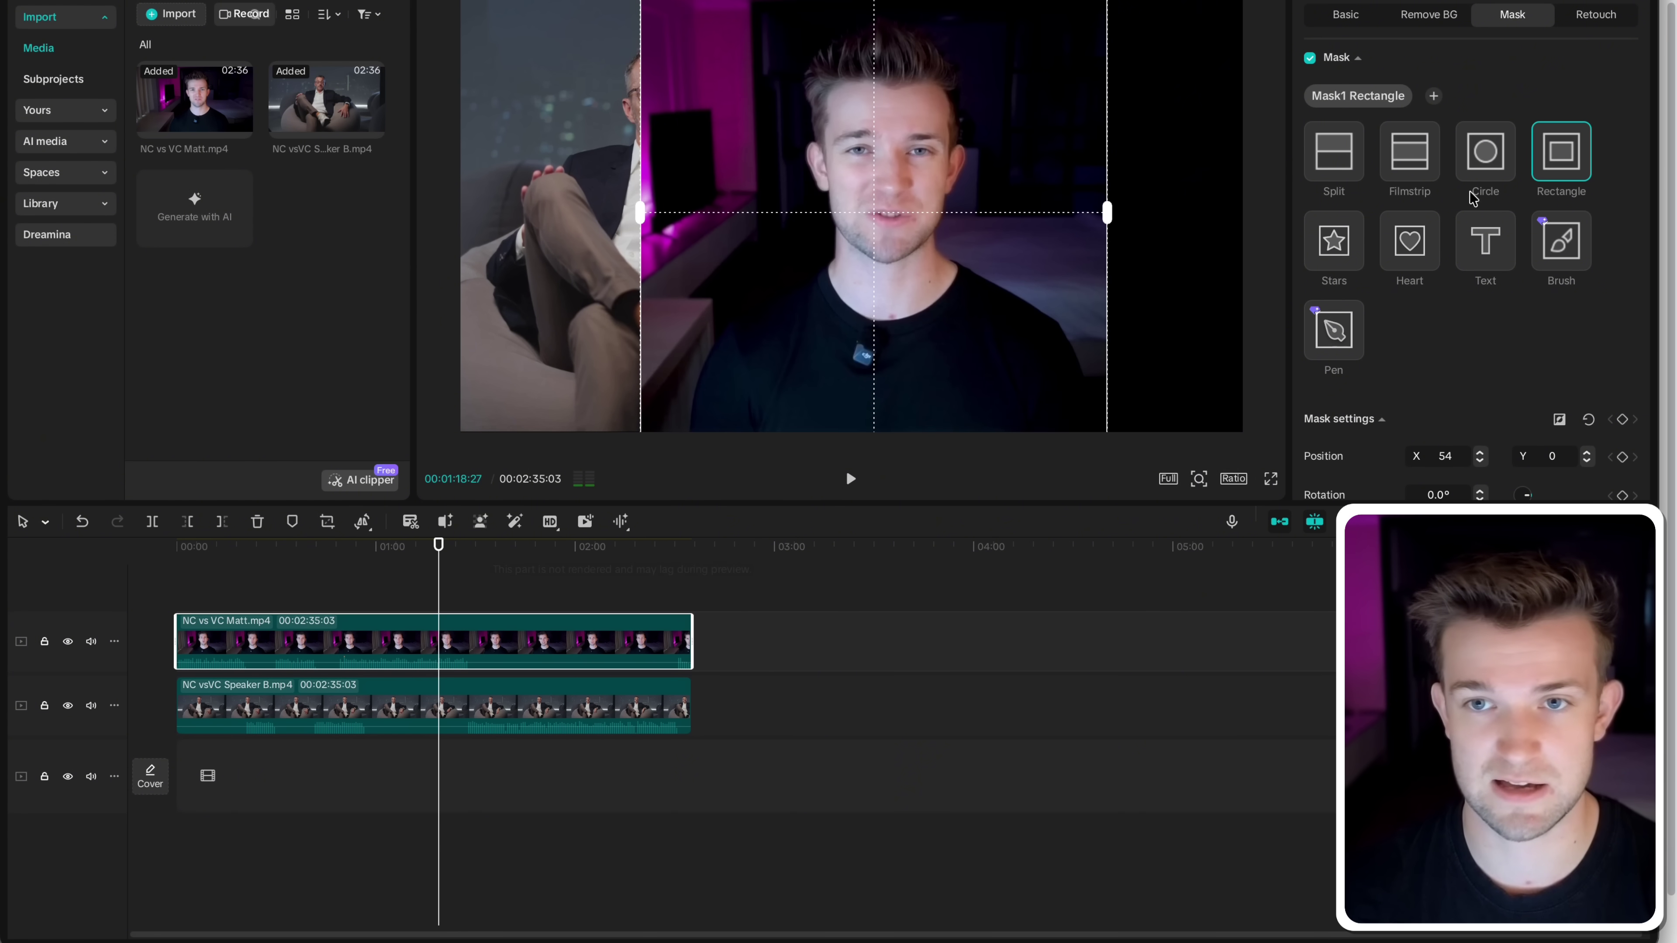
pyautogui.click(1368, 20)
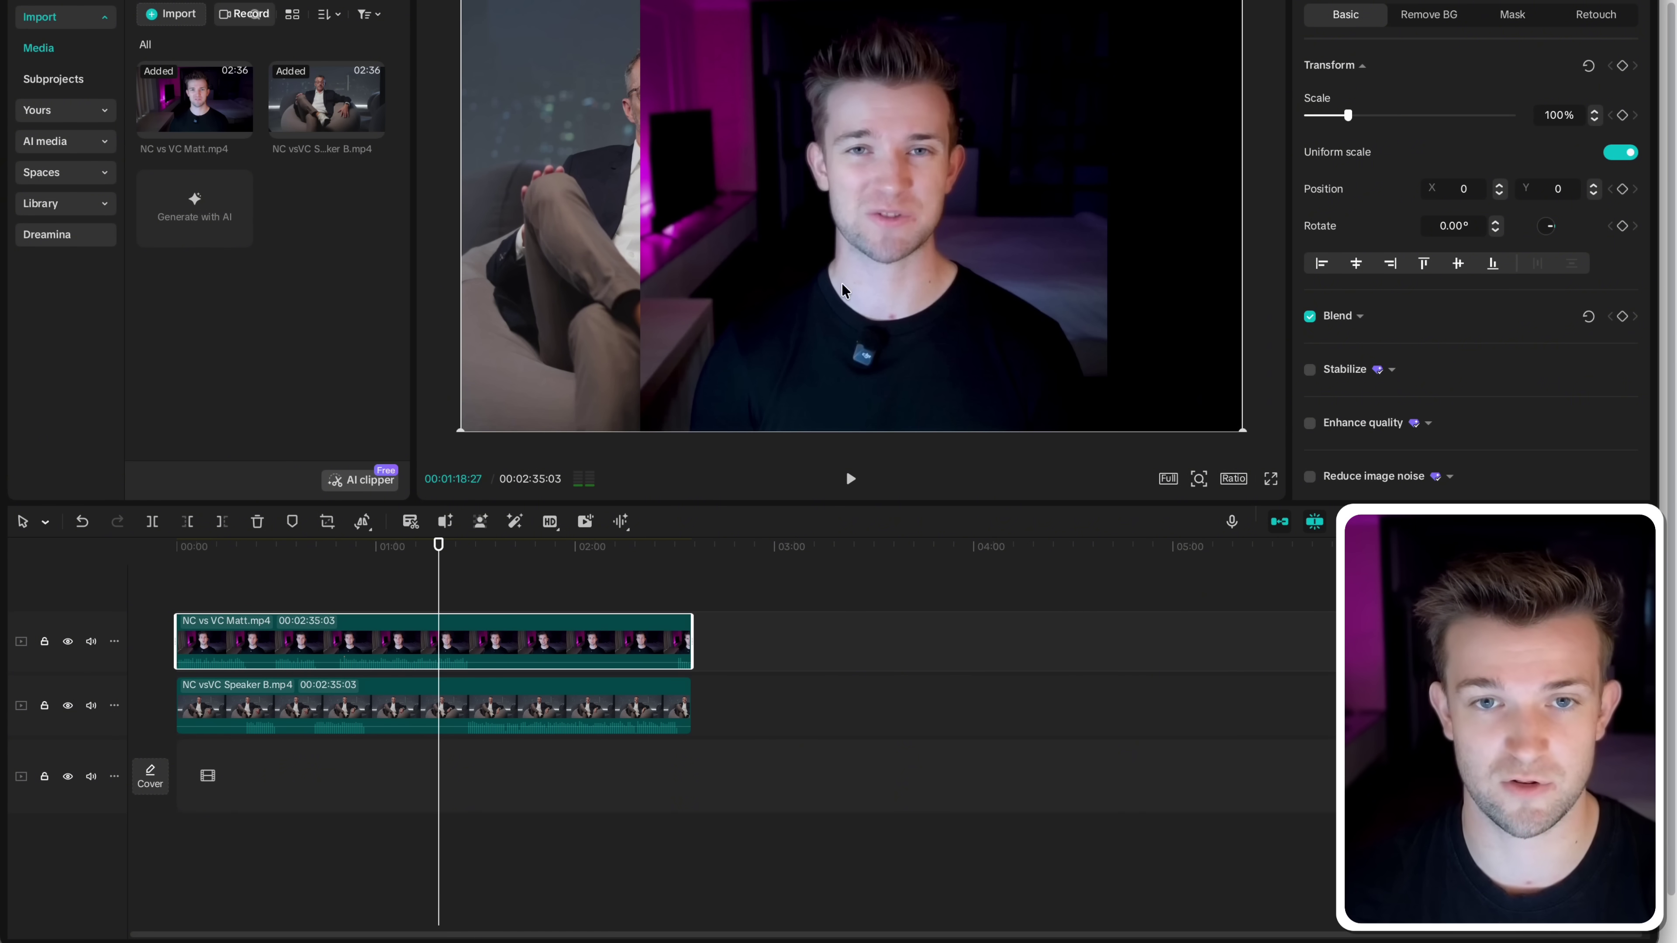
pyautogui.moveTo(833, 262); pyautogui.dragTo(937, 253)
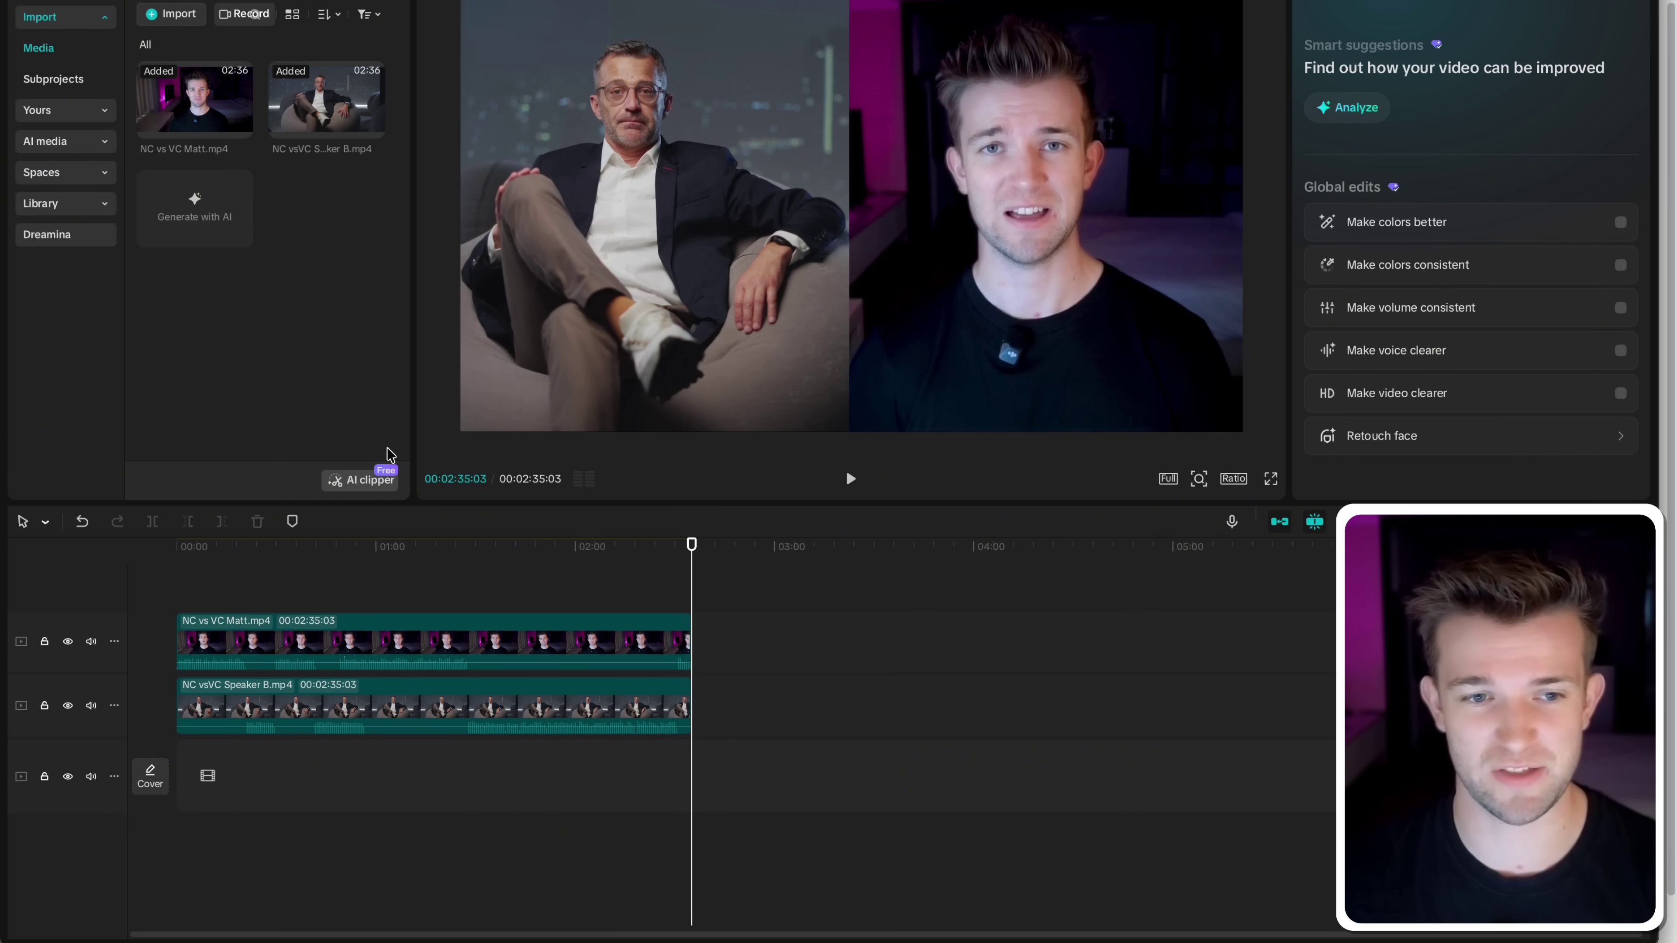
pyautogui.click(151, 555)
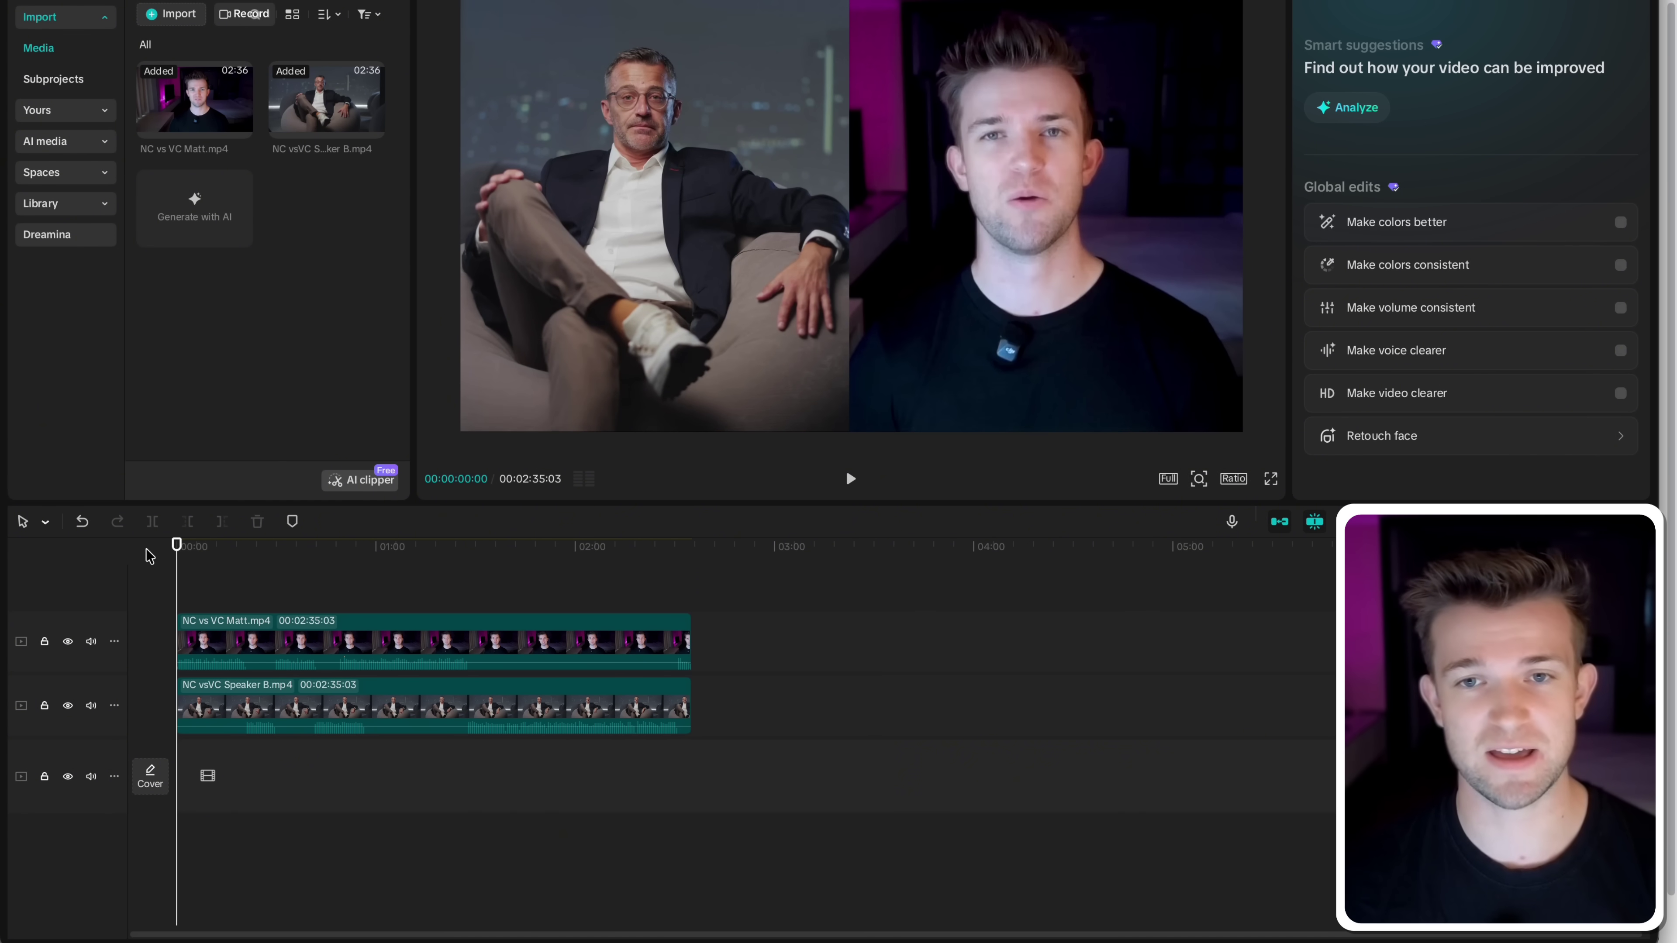
pyautogui.press('space')
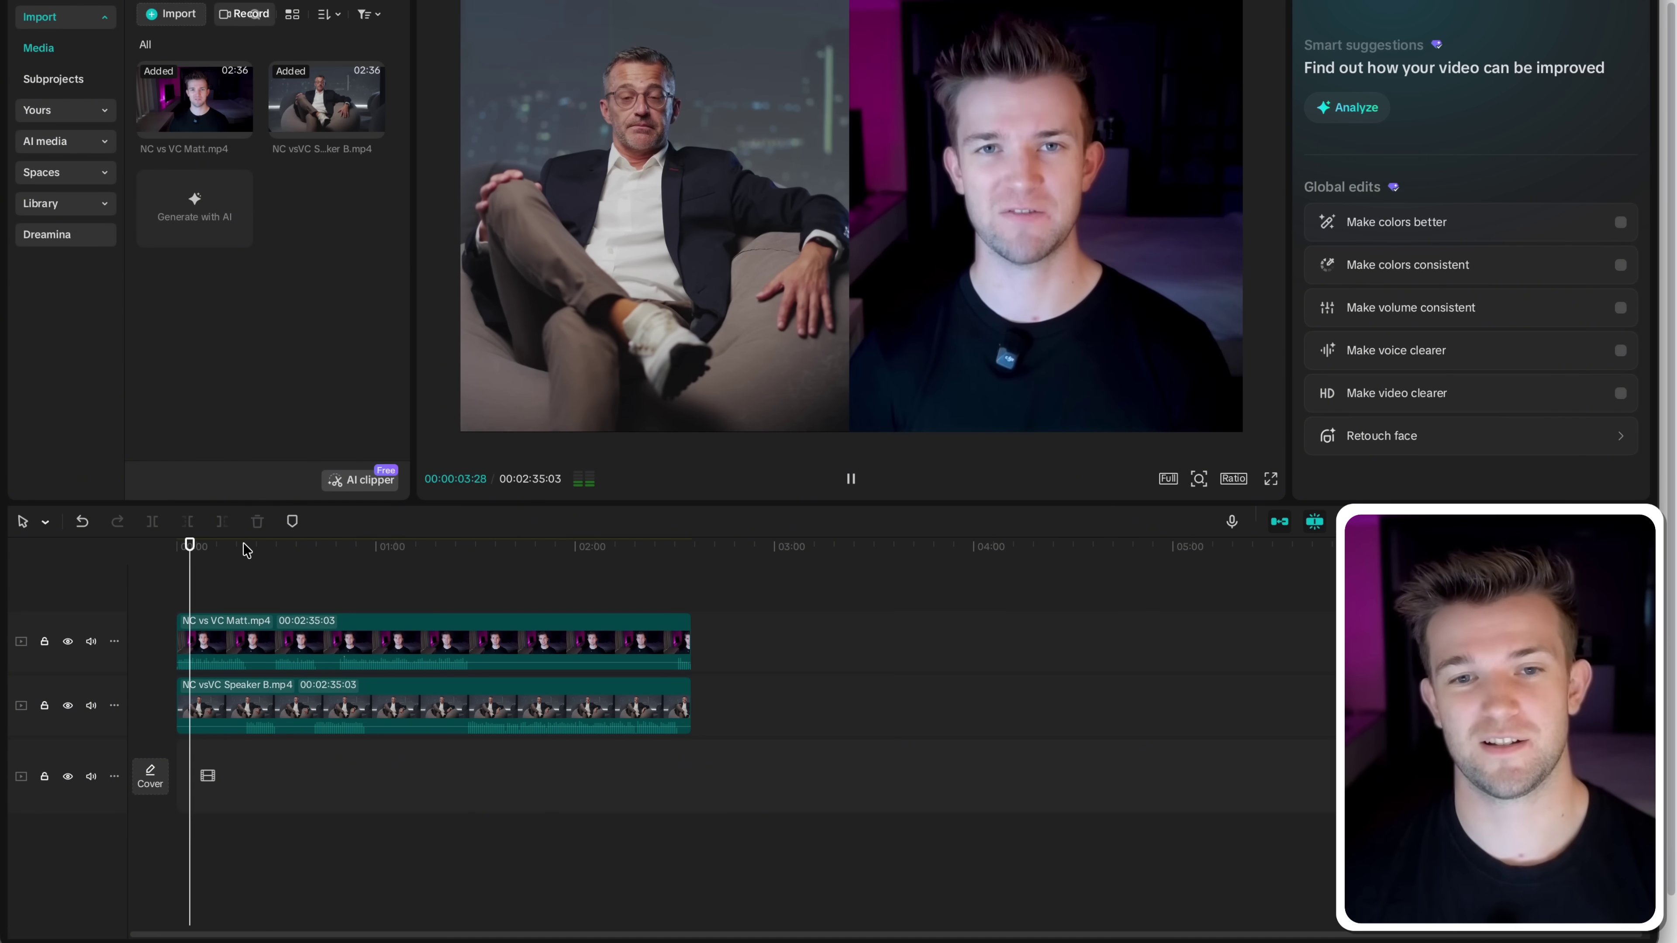
pyautogui.press('space')
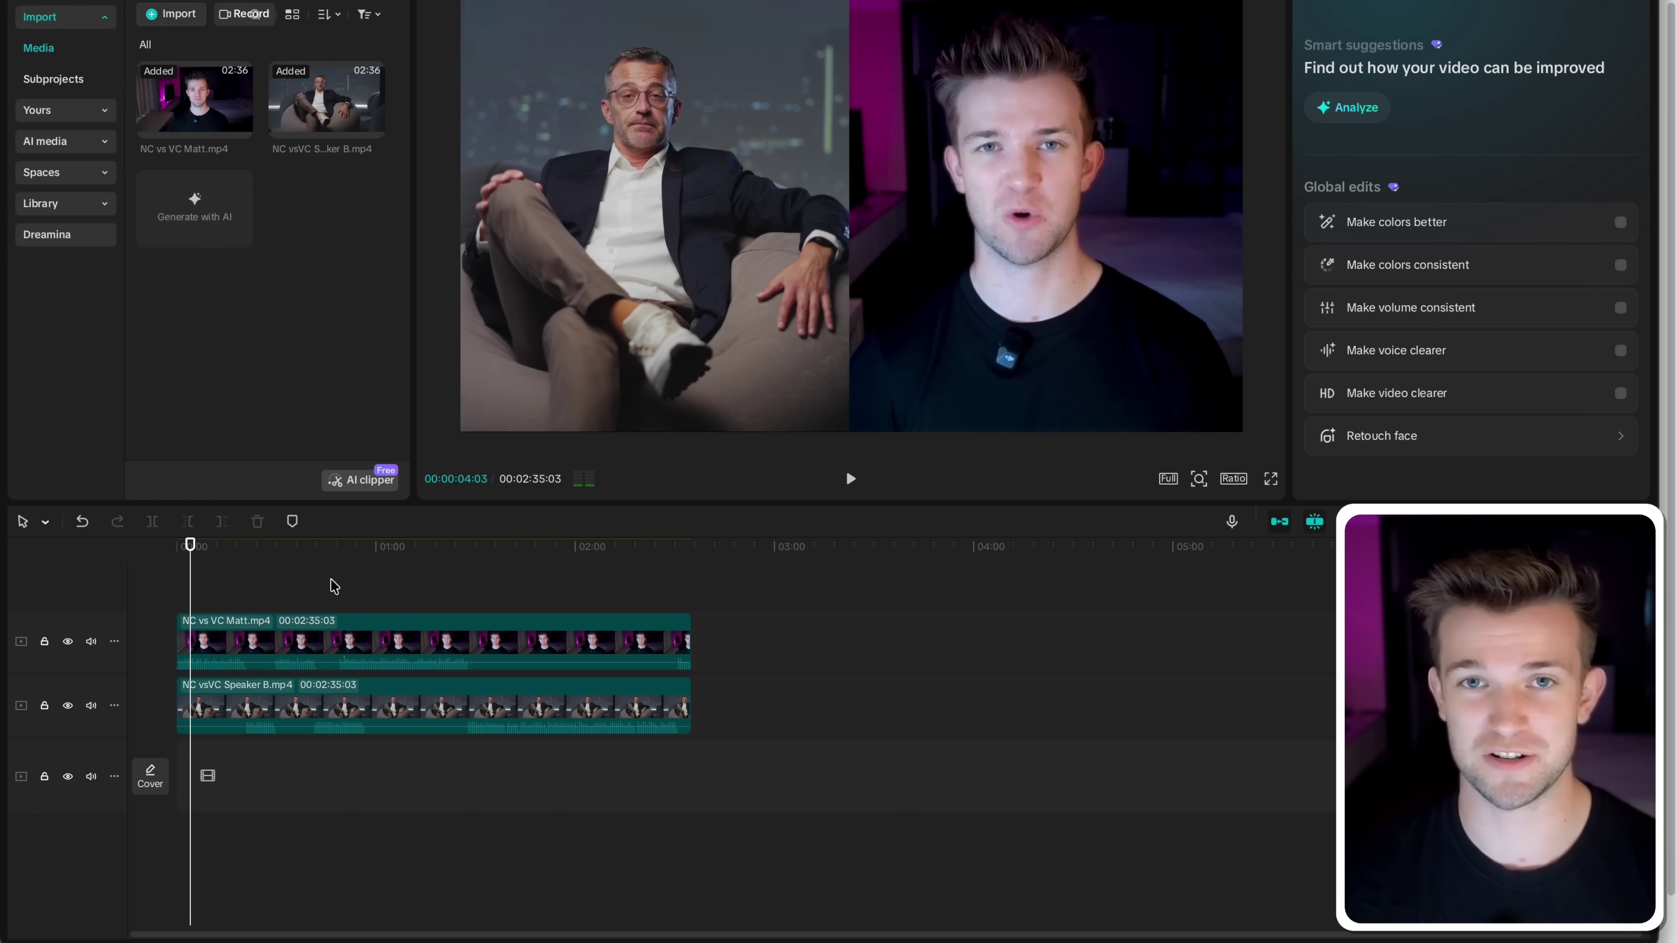
pyautogui.moveTo(233, 557); pyautogui.dragTo(239, 558)
pyautogui.press('space')
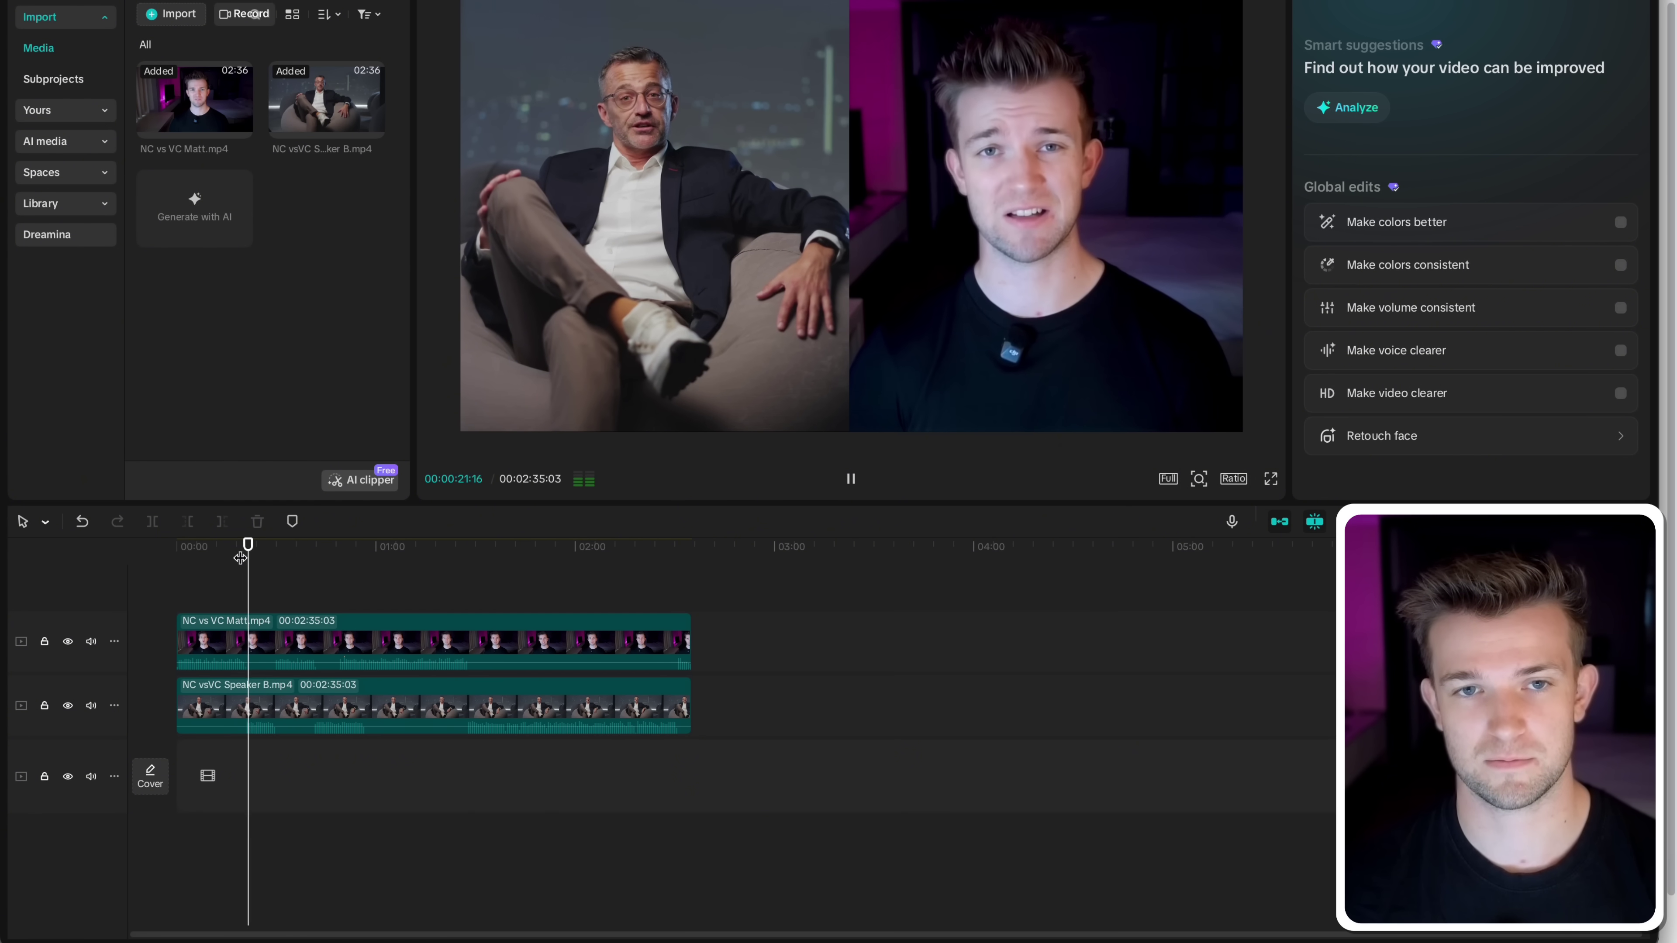
pyautogui.press('space')
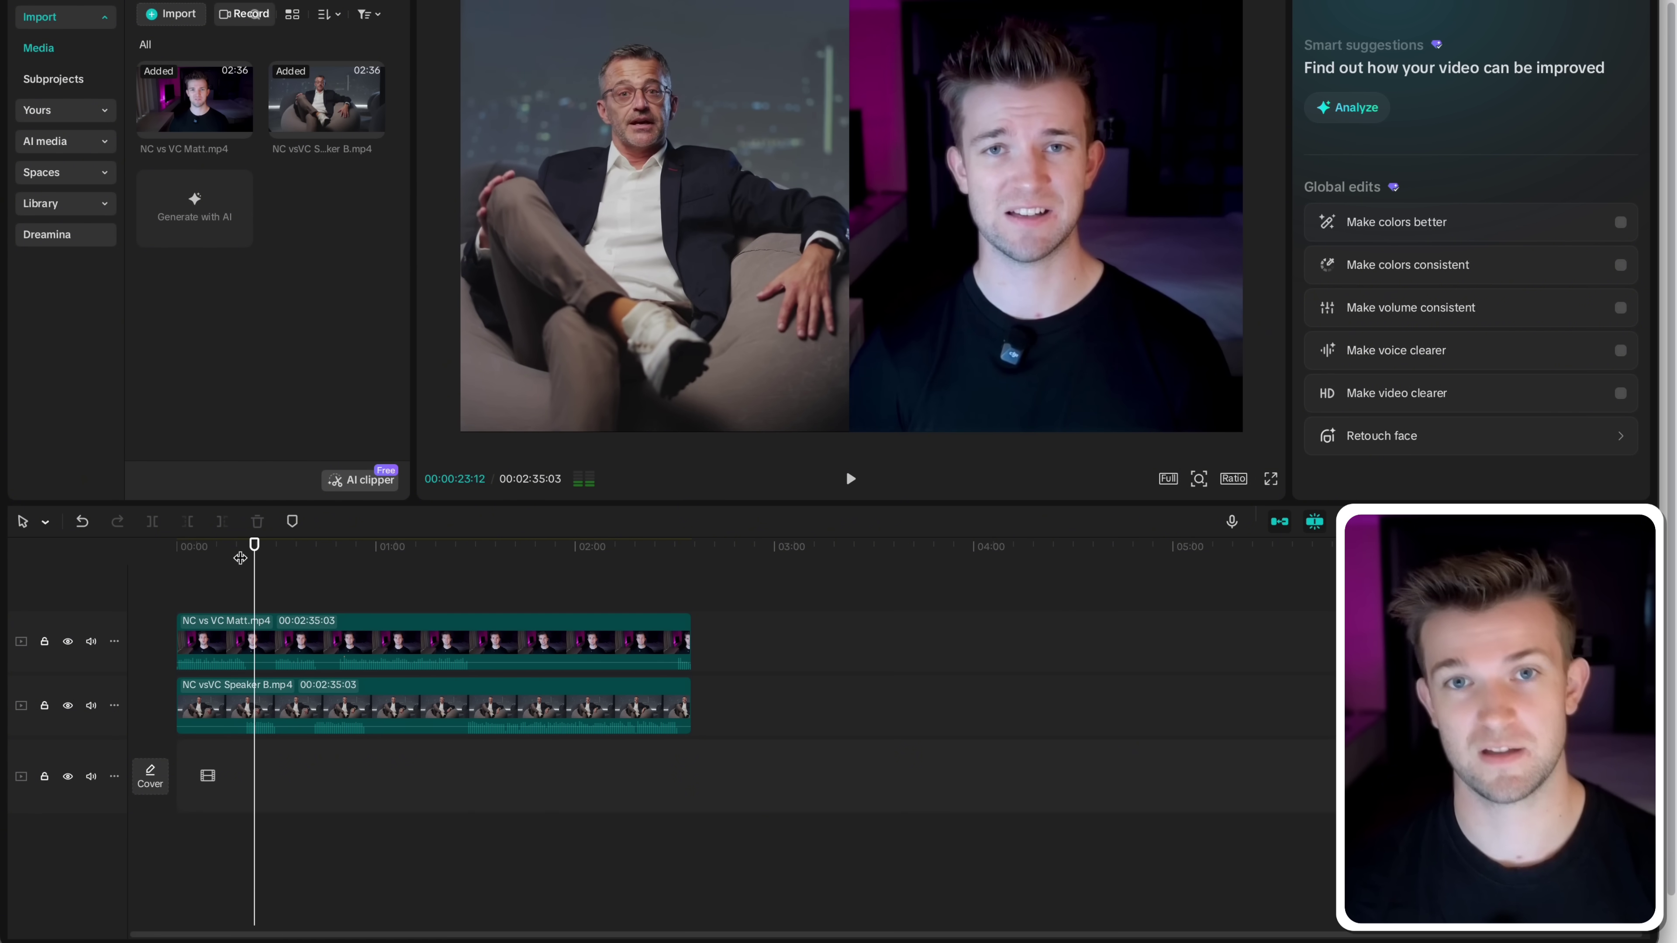